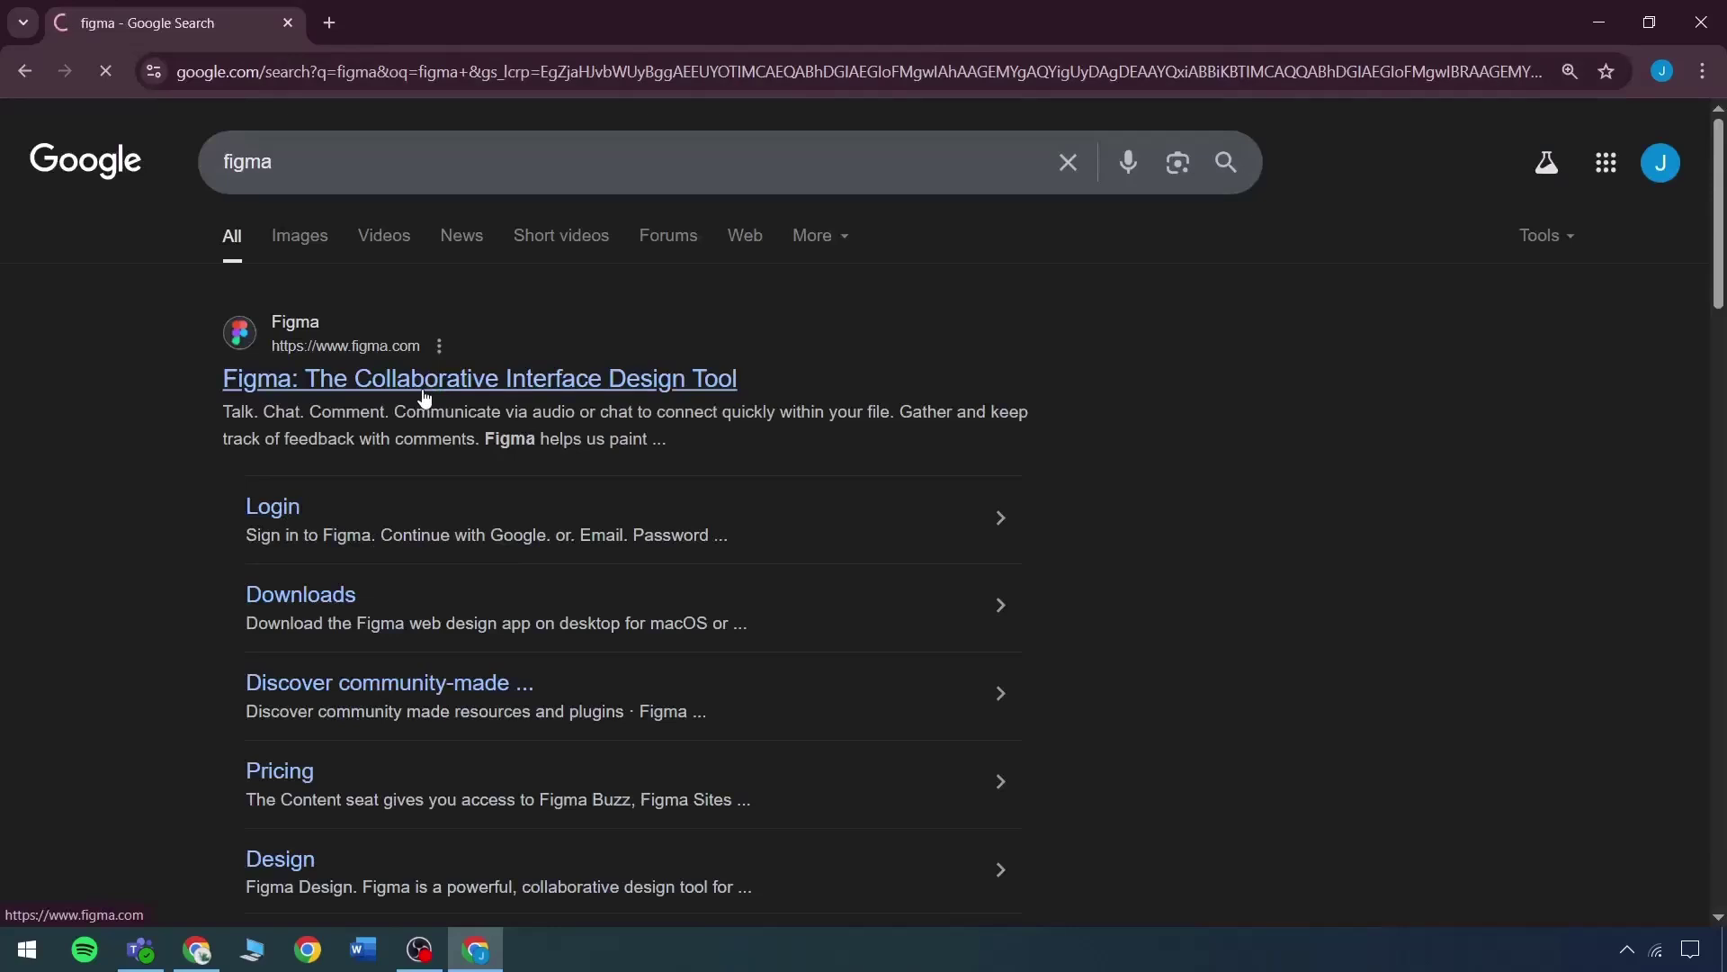
# Open the Figma website from the search results and sign up for free with the Google account.
pyautogui.click(425, 378)
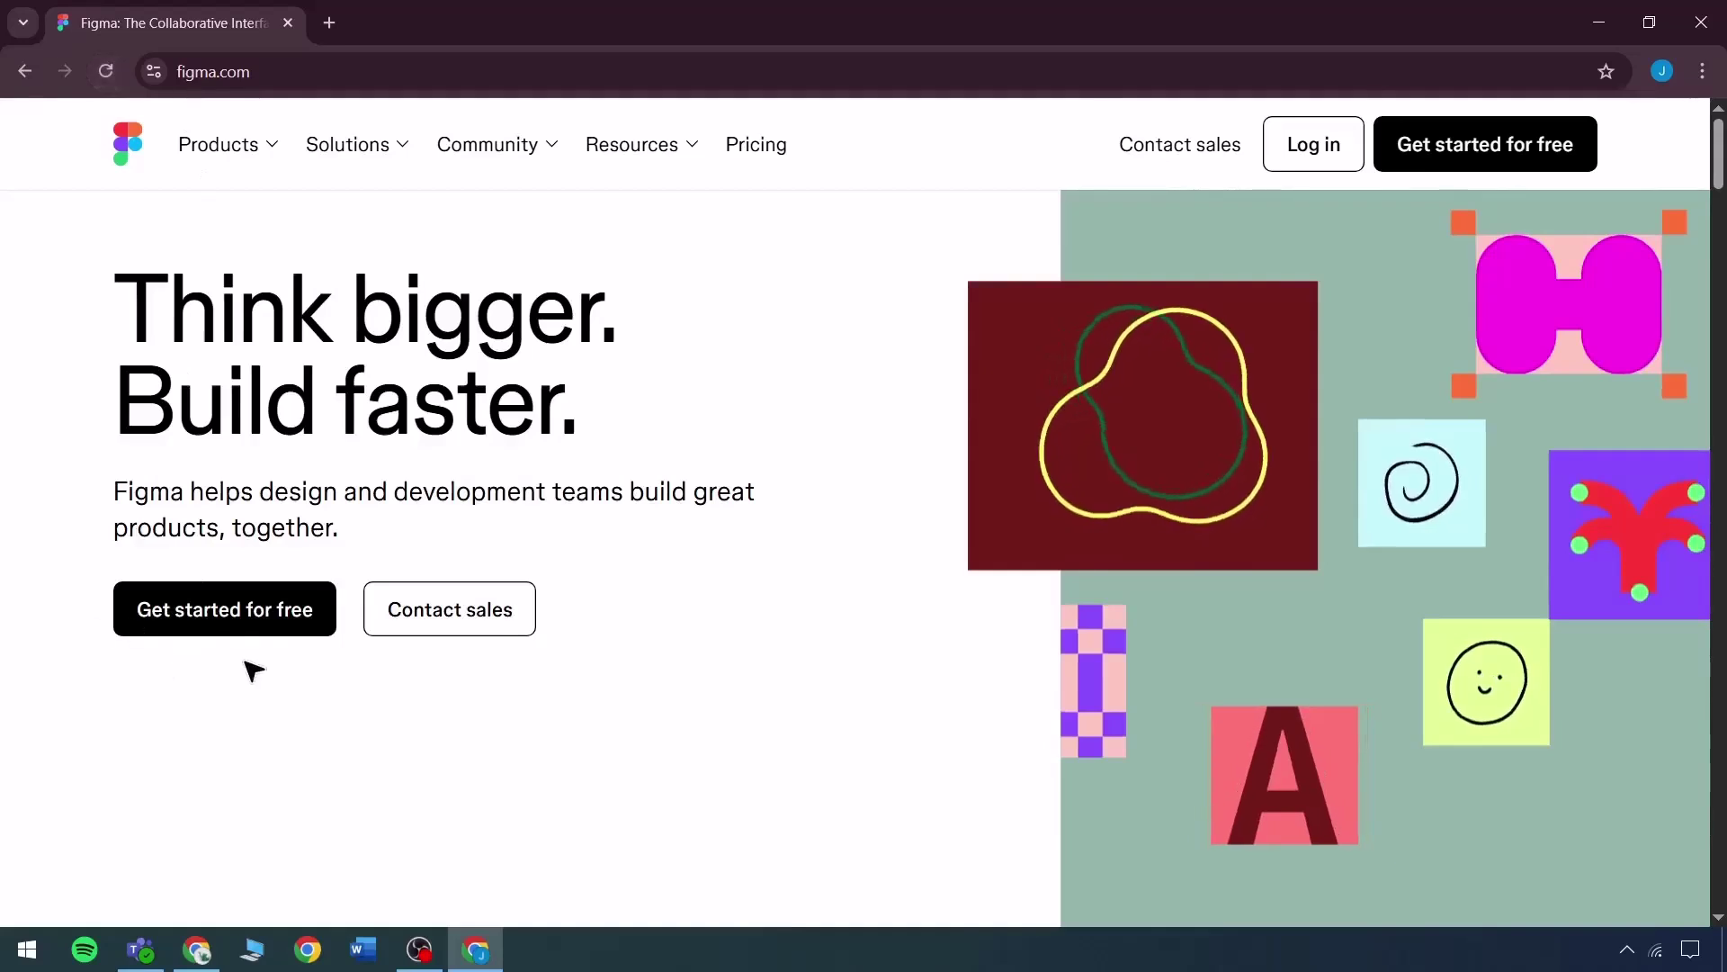
pyautogui.click(241, 630)
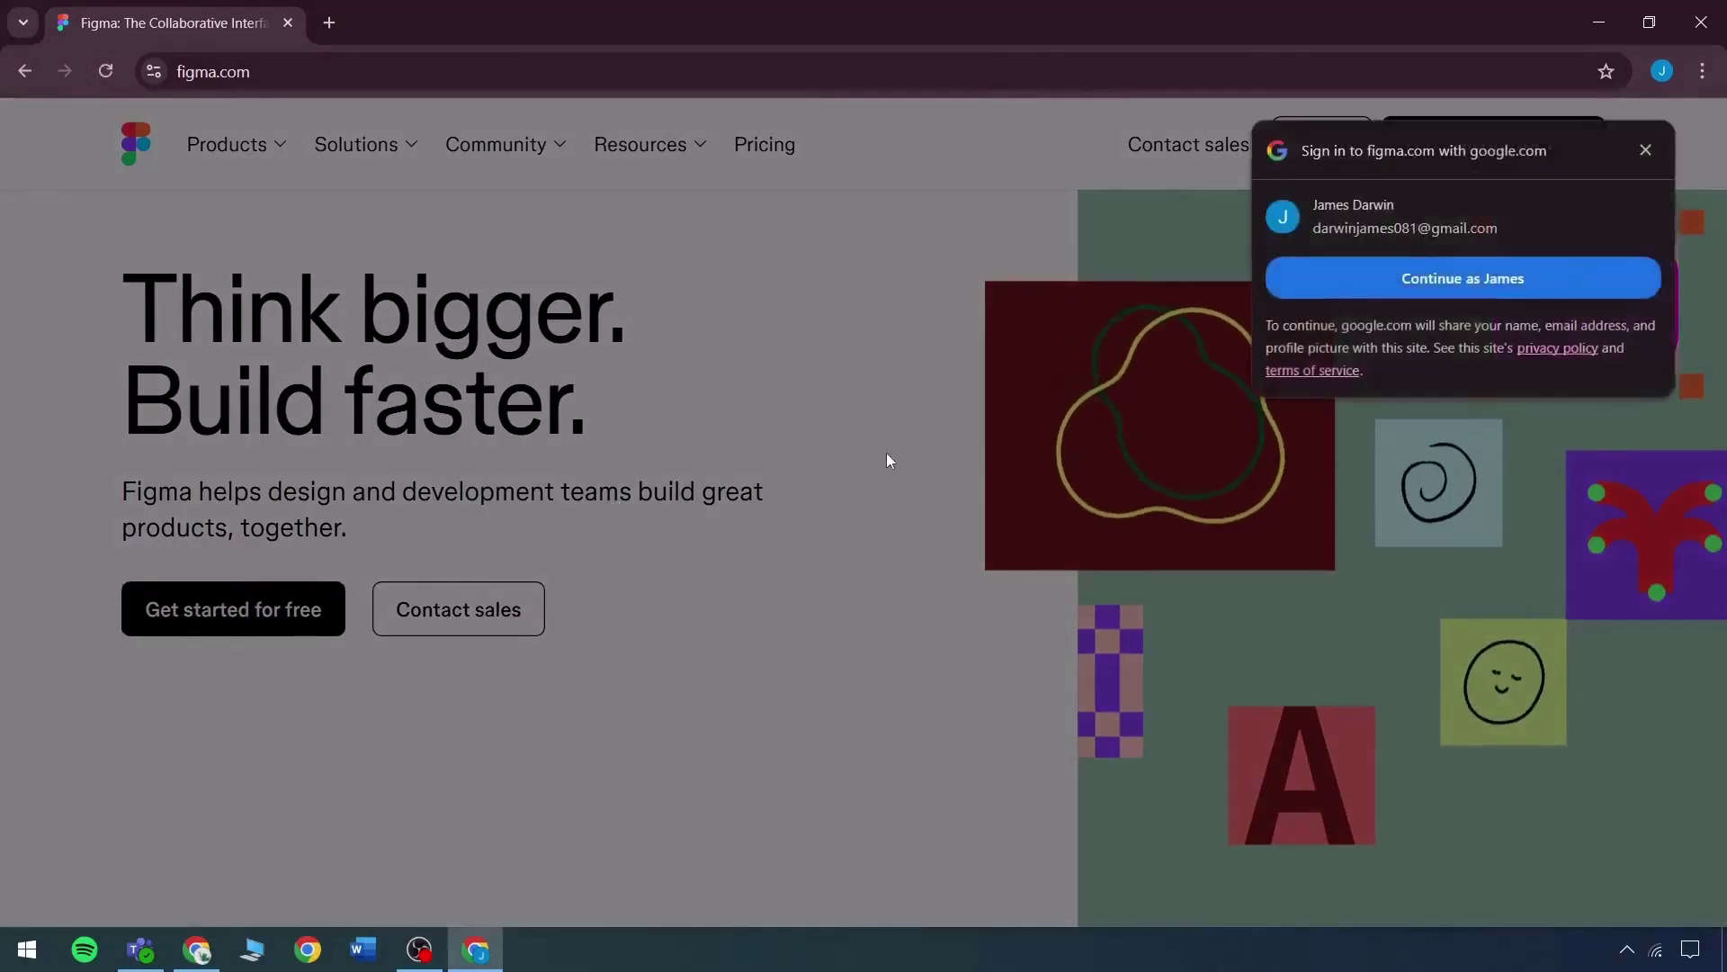
pyautogui.click(1402, 277)
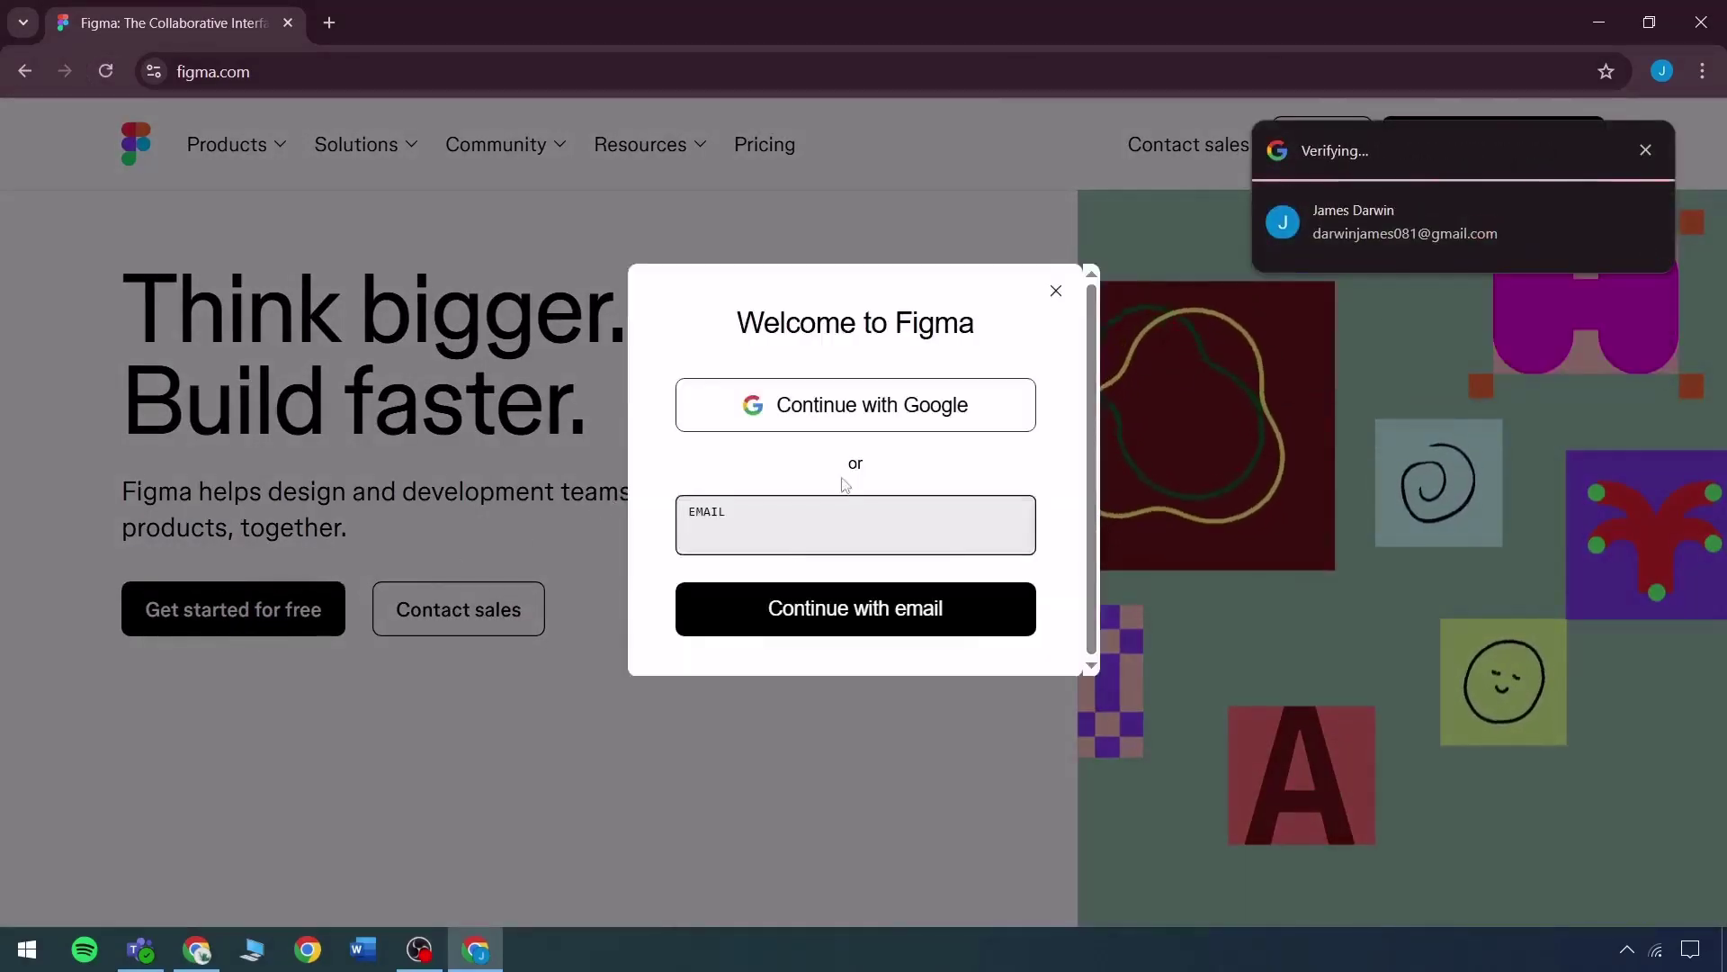
pyautogui.click(893, 416)
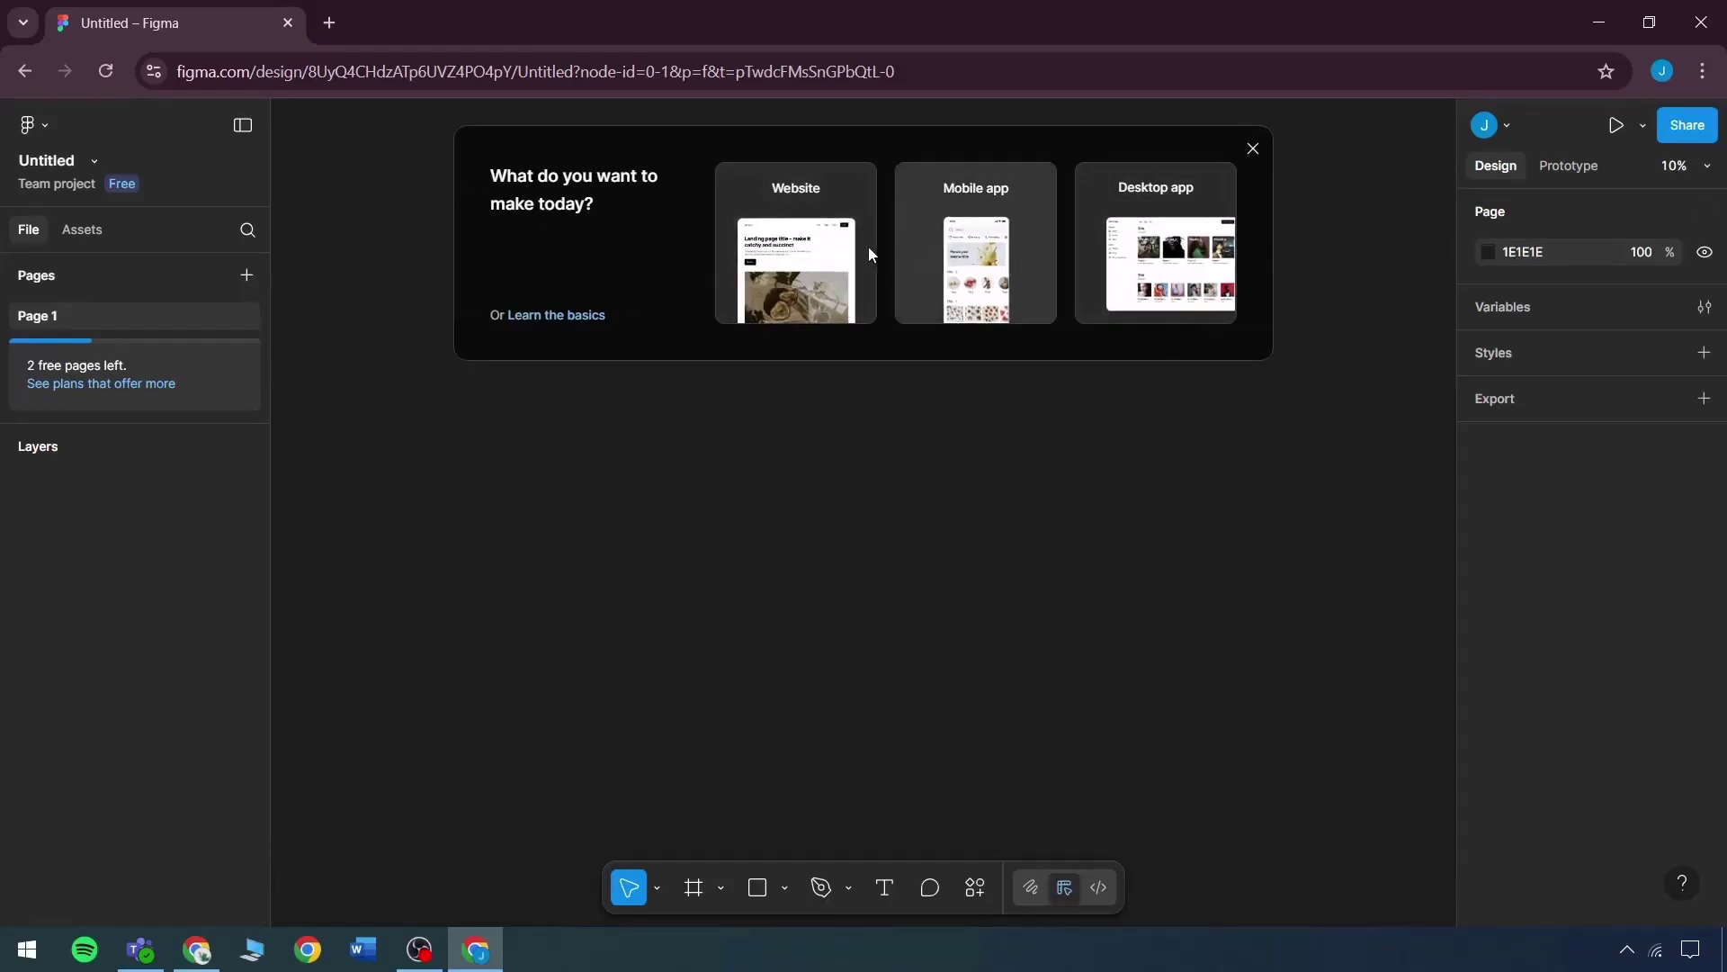
# Preview the website, mobile app and desktop app starters, and dismiss the starter prompt and the UI kits tip.
pyautogui.moveTo(860, 250)
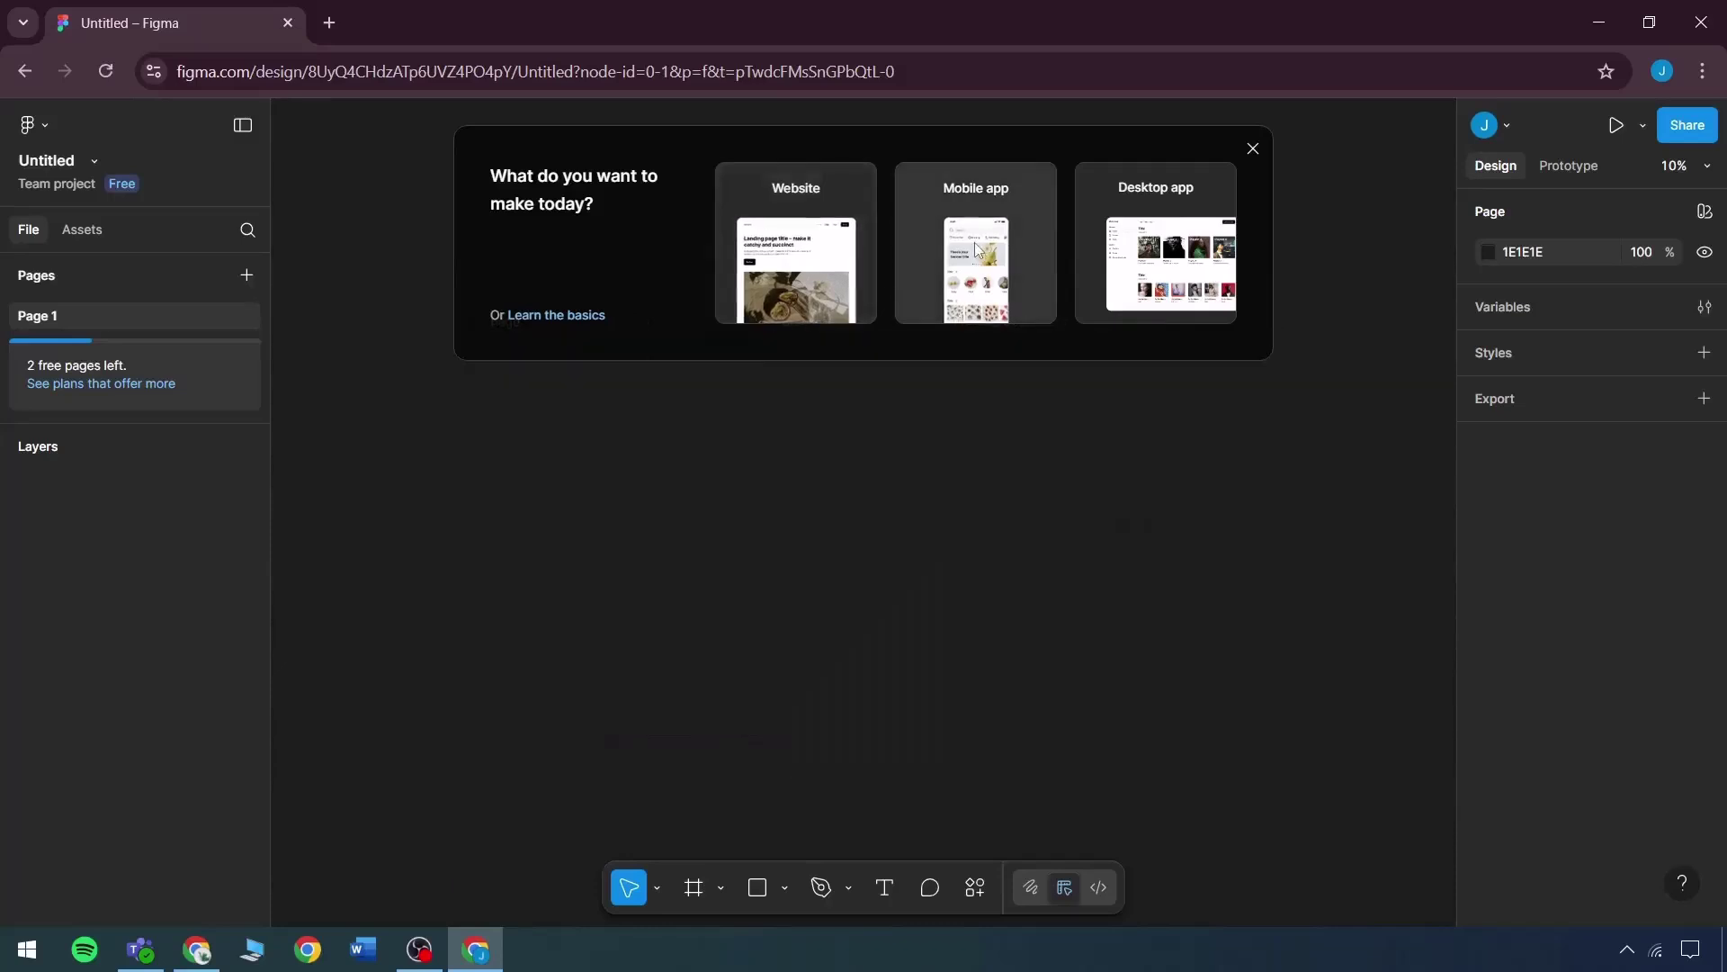
pyautogui.moveTo(1125, 238)
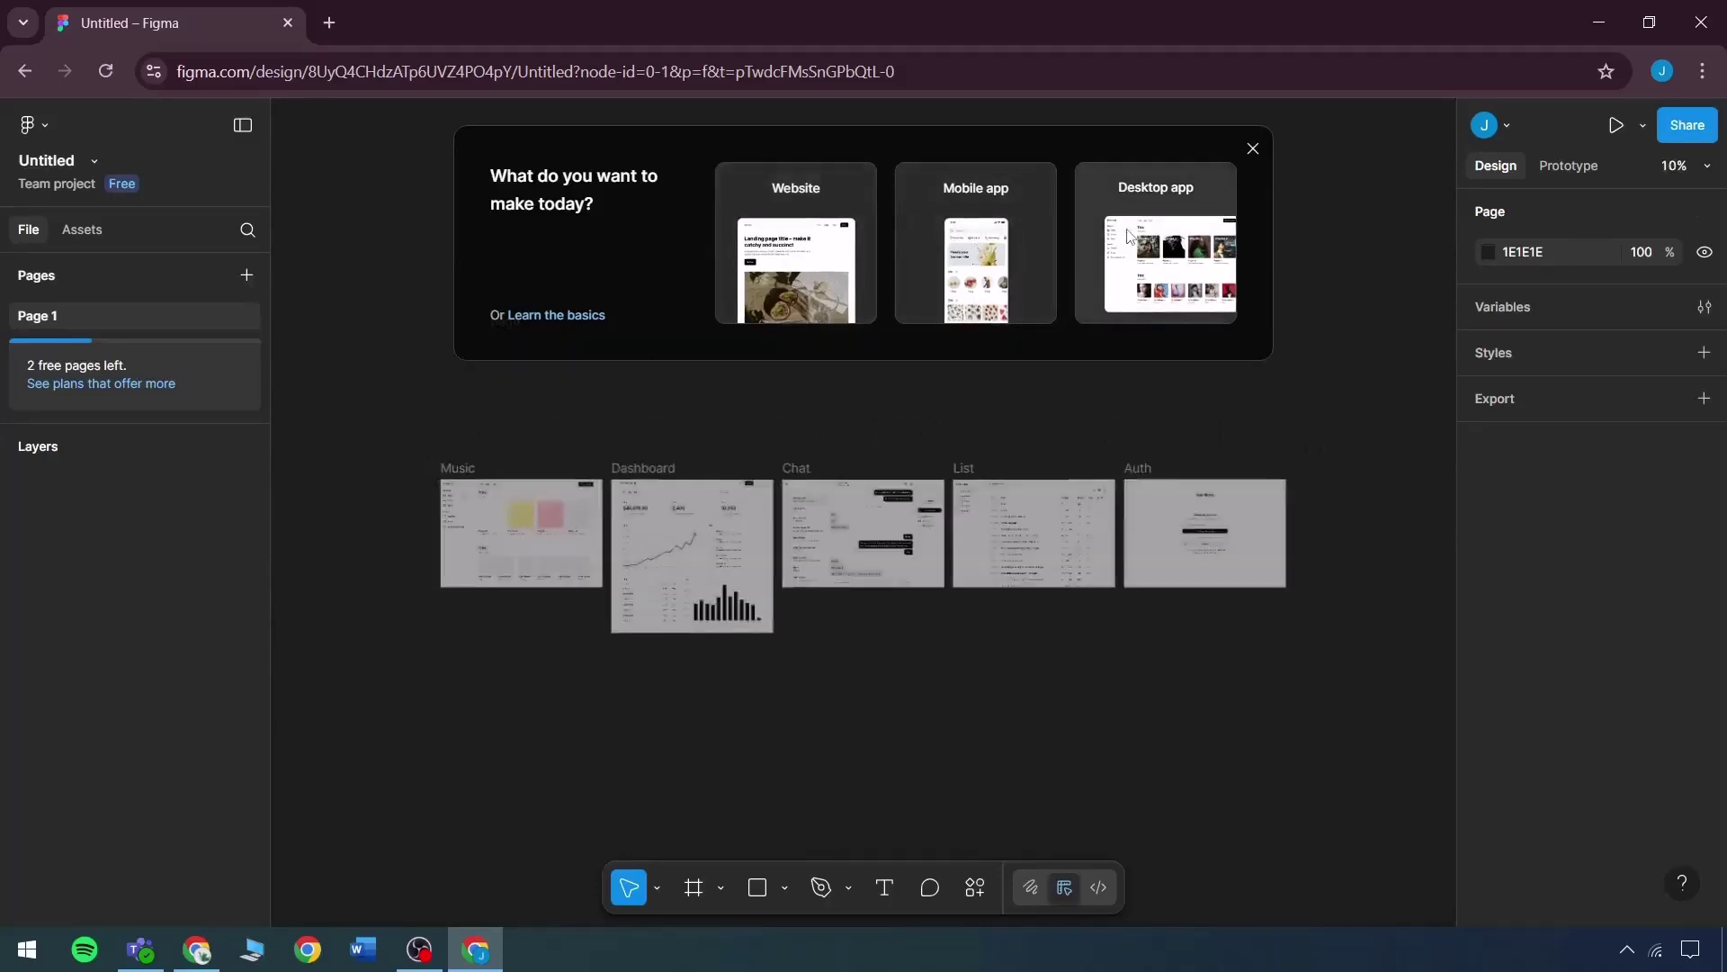
pyautogui.click(1252, 149)
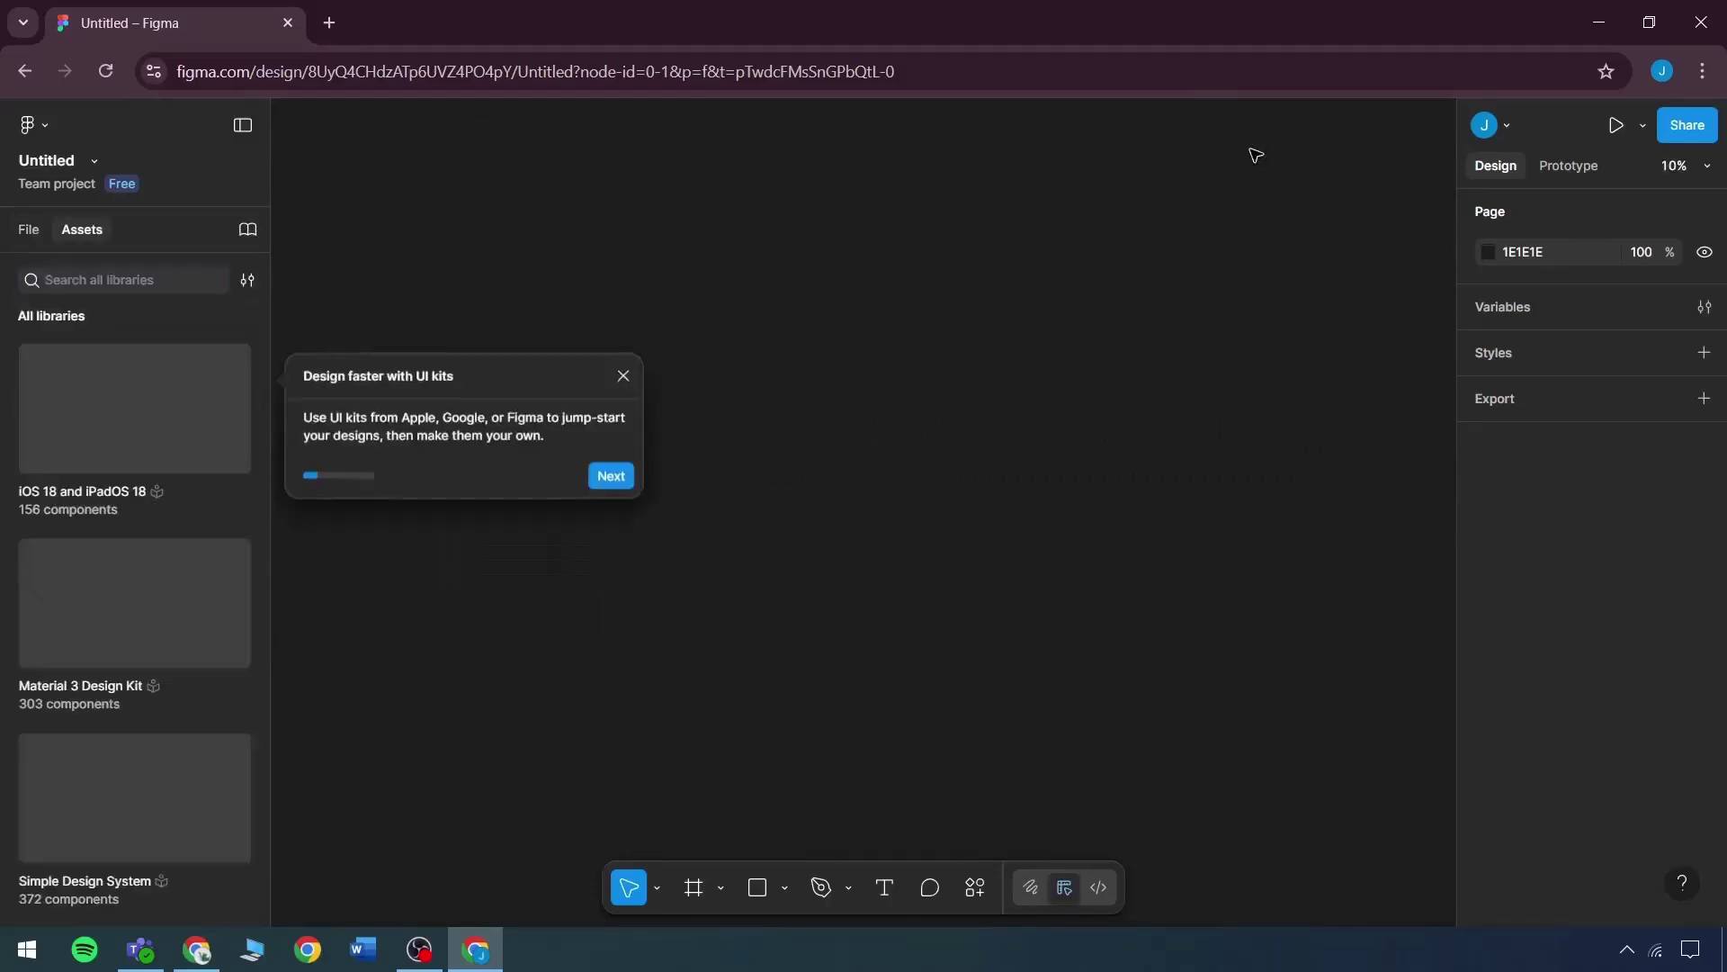
pyautogui.click(626, 367)
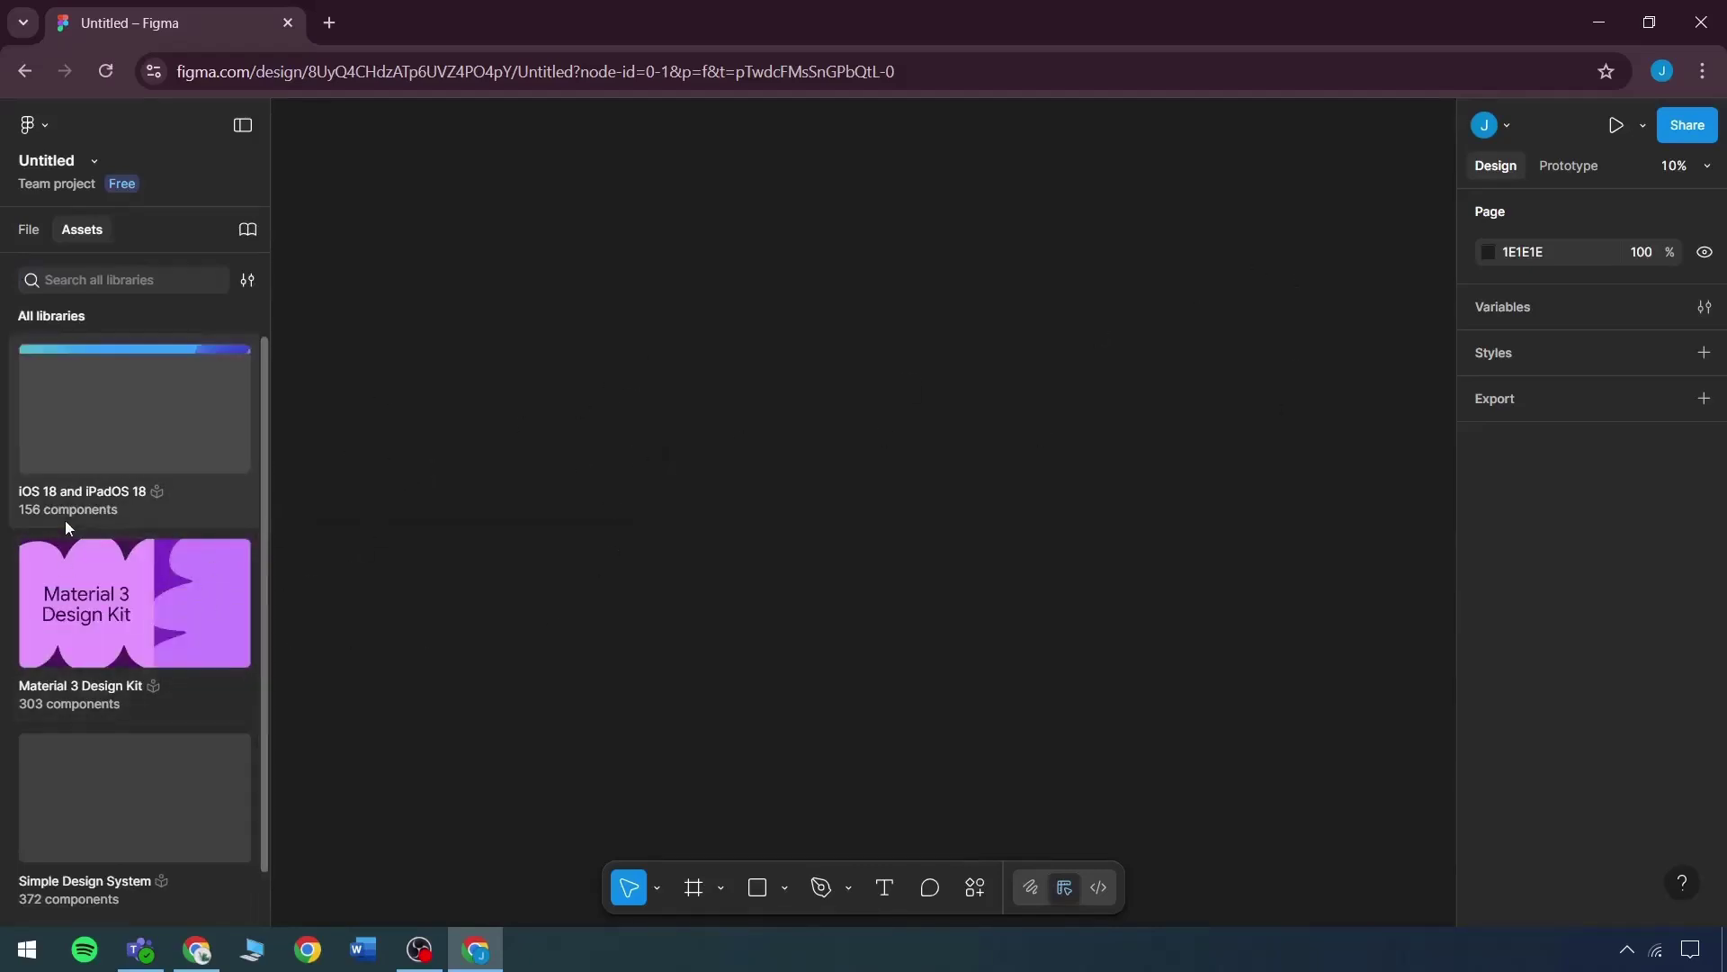
# Try out a rectangle of about 3280 × 3260 and a line across it on the canvas, and delete both shapes.
pyautogui.click(758, 889)
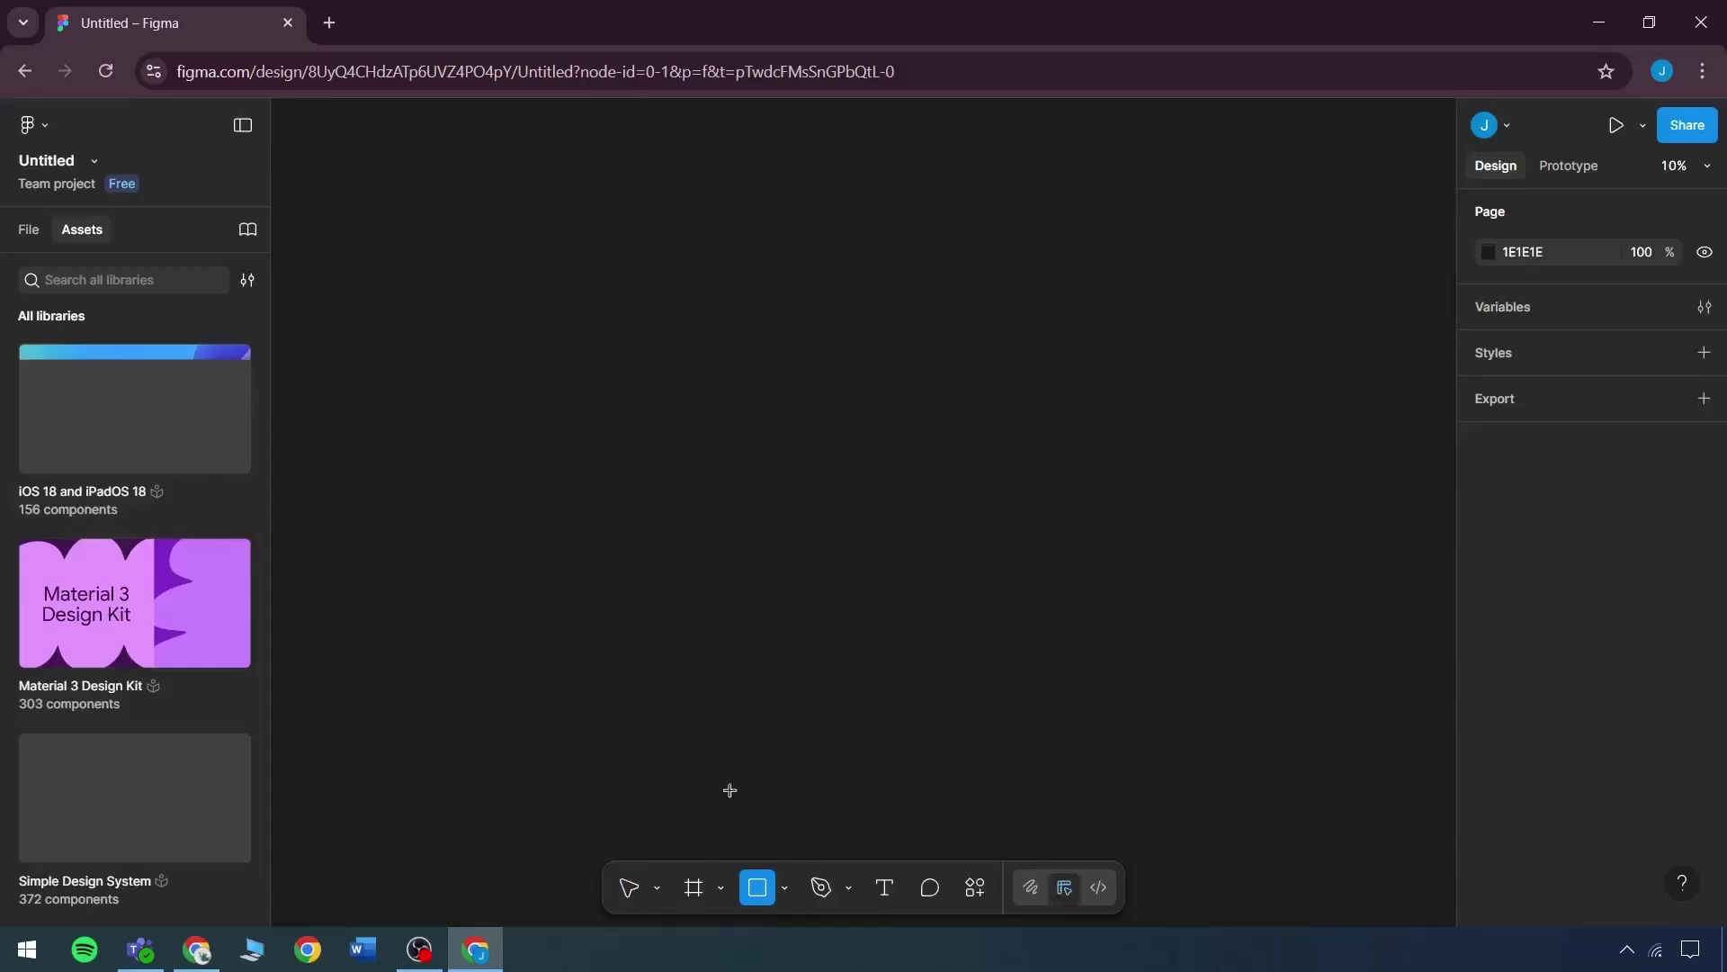
pyautogui.moveTo(487, 268); pyautogui.dragTo(855, 634)
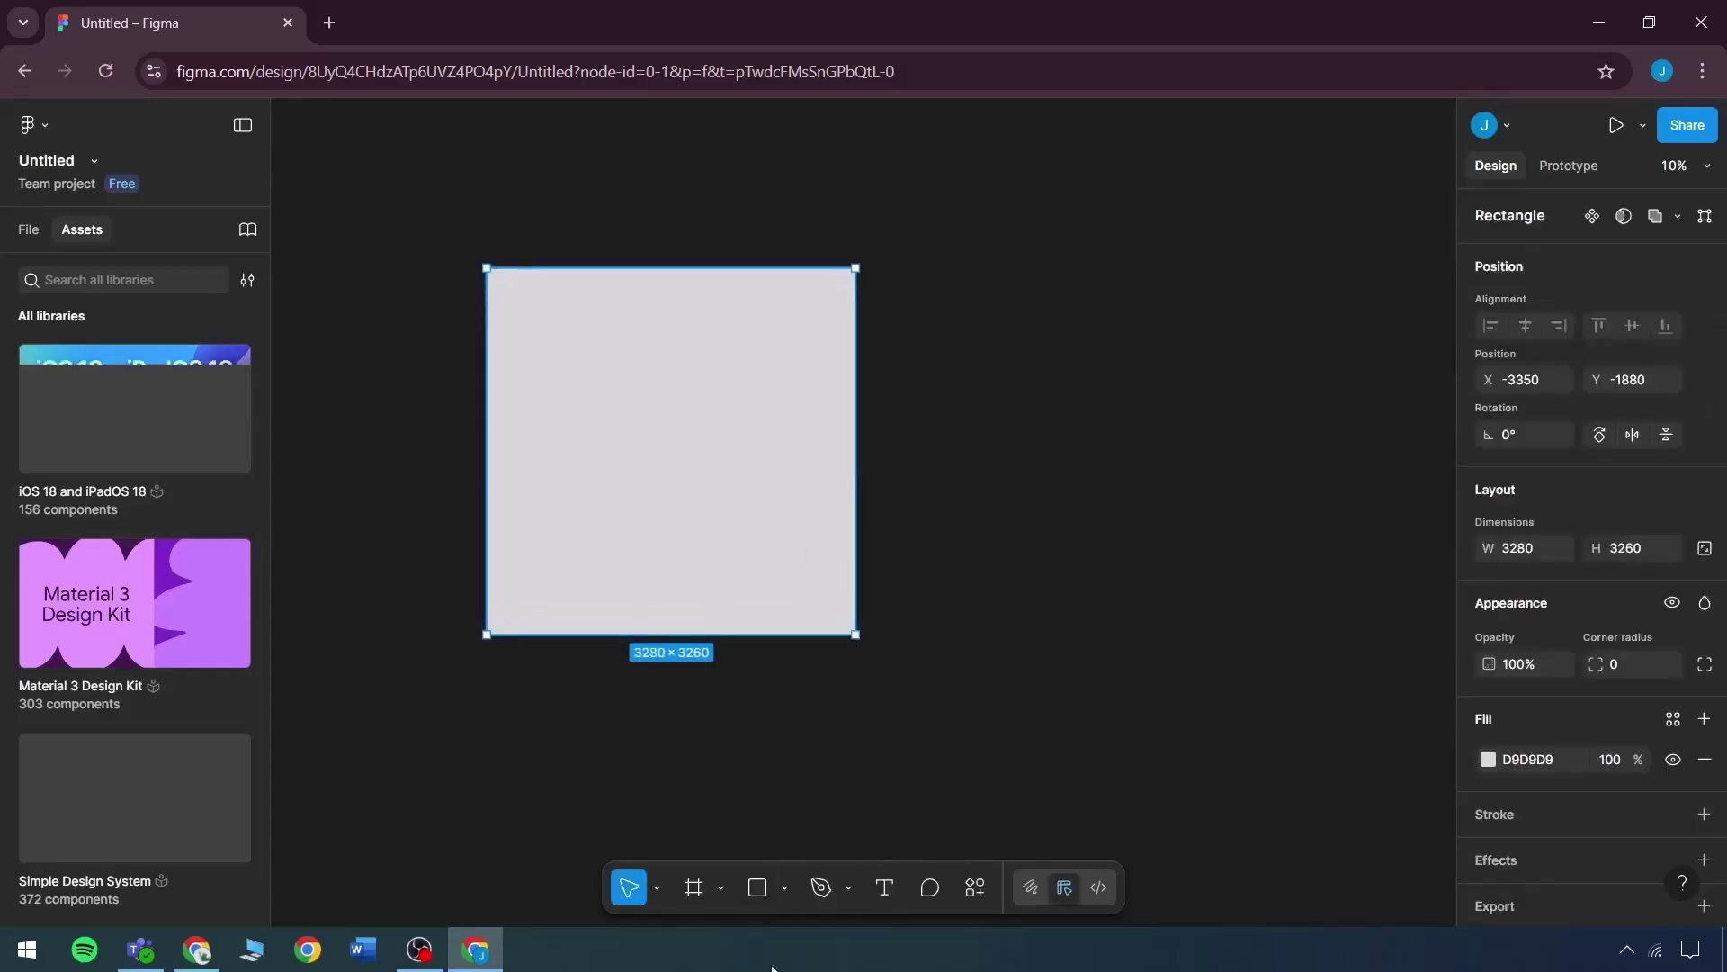
pyautogui.click(782, 888)
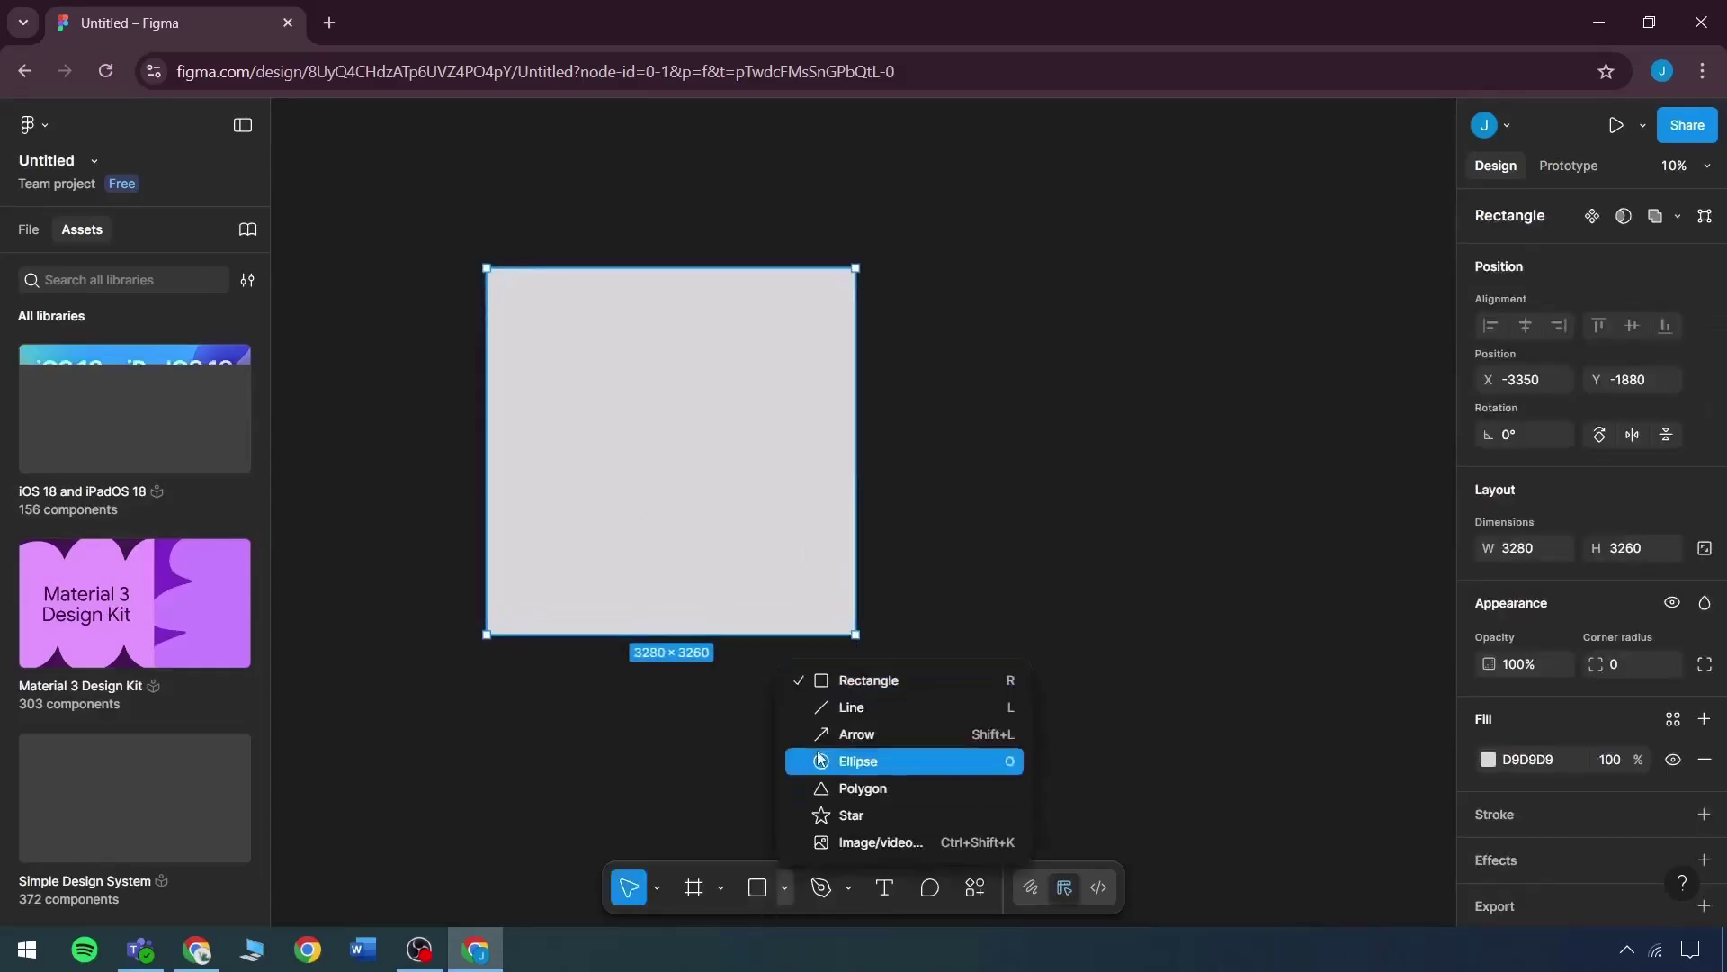
pyautogui.click(852, 707)
pyautogui.moveTo(553, 352); pyautogui.dragTo(790, 347)
pyautogui.press('Delete')
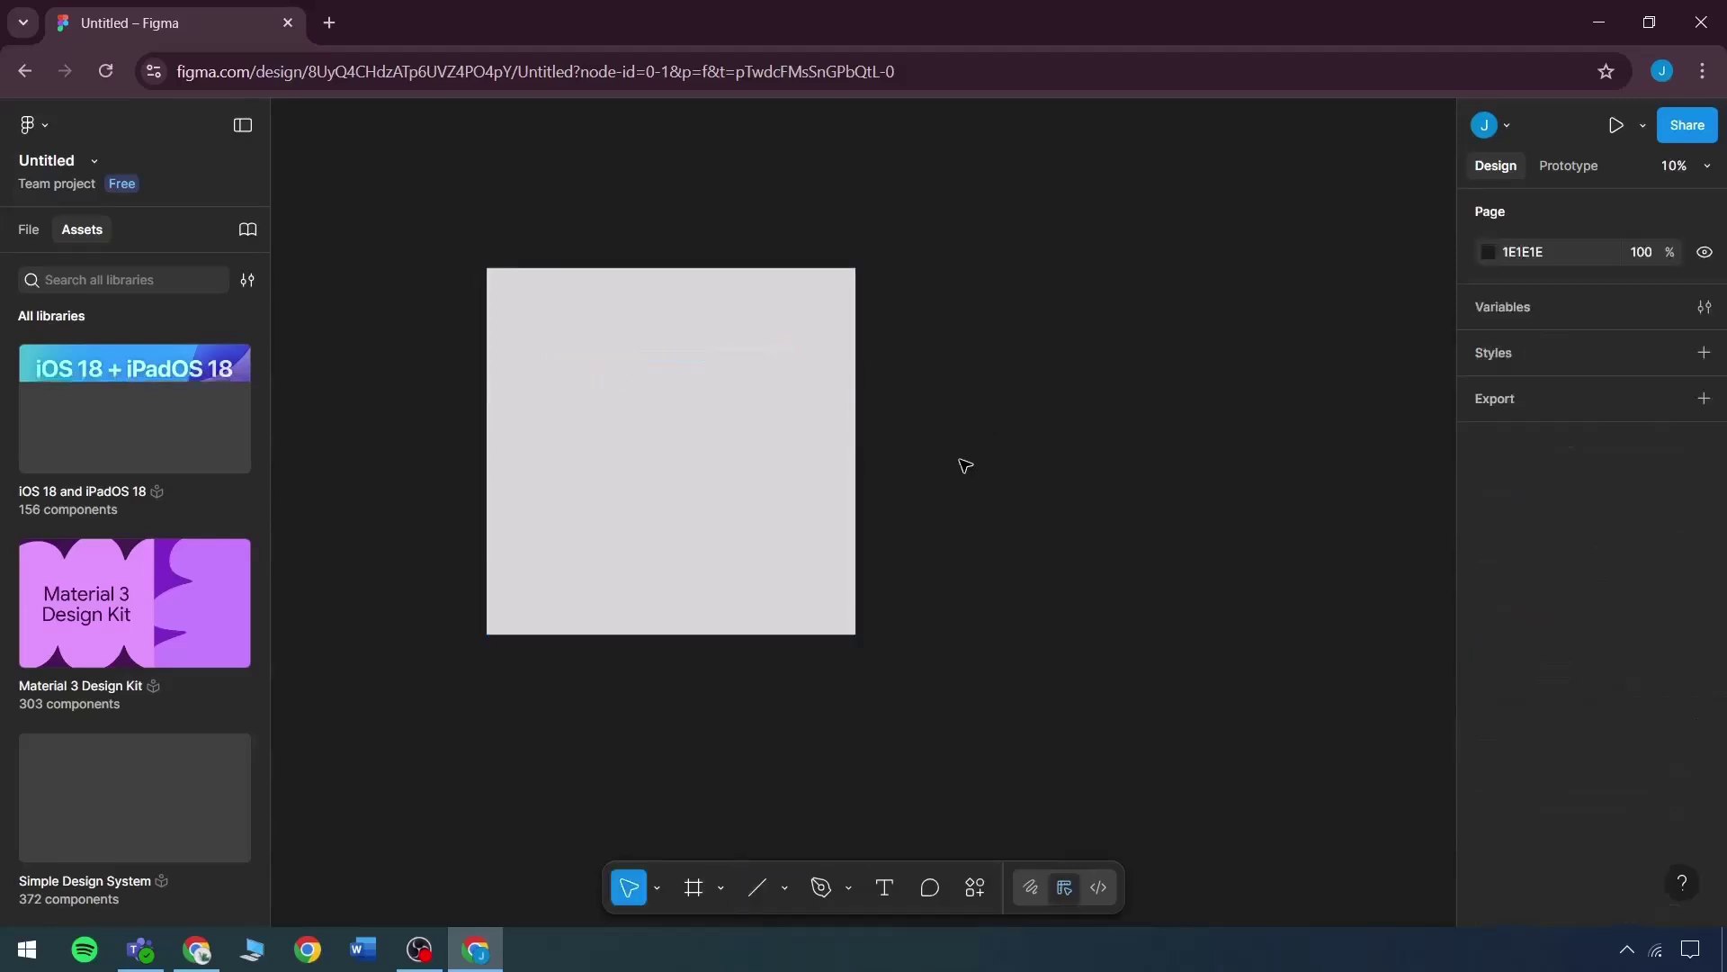
pyautogui.click(816, 470)
pyautogui.press('Delete')
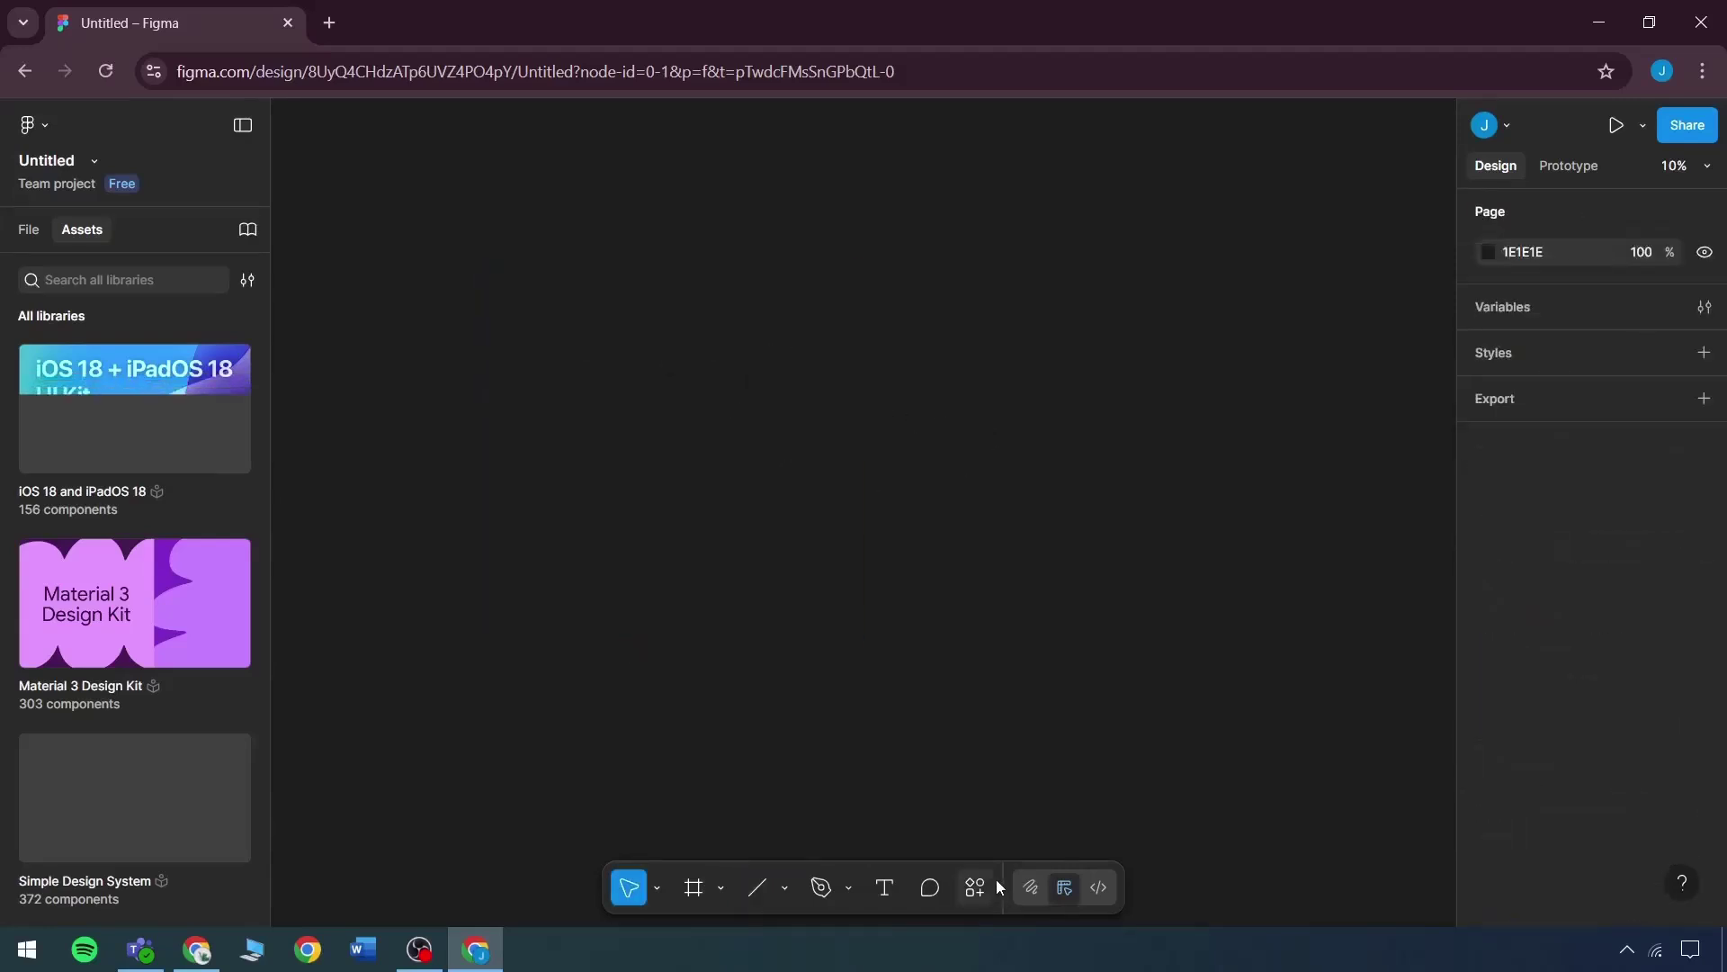
# Search the plugins and widgets for "AI" and look through the community results.
pyautogui.click(991, 883)
pyautogui.click(796, 517)
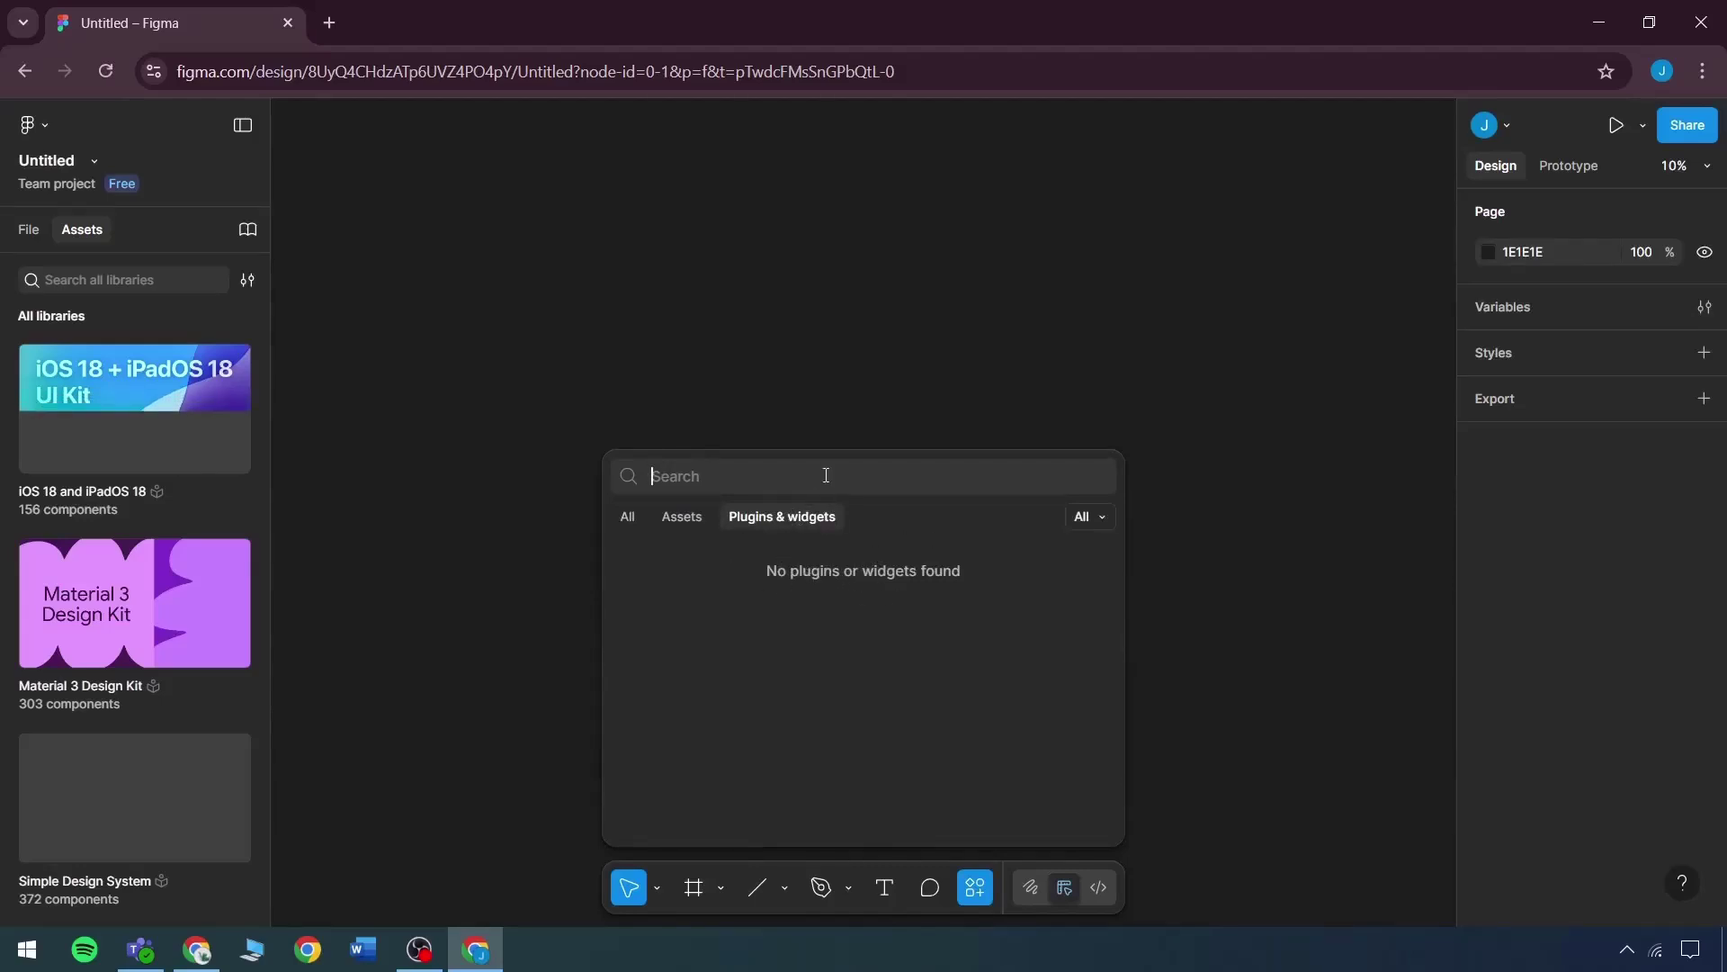
pyautogui.write('AI')
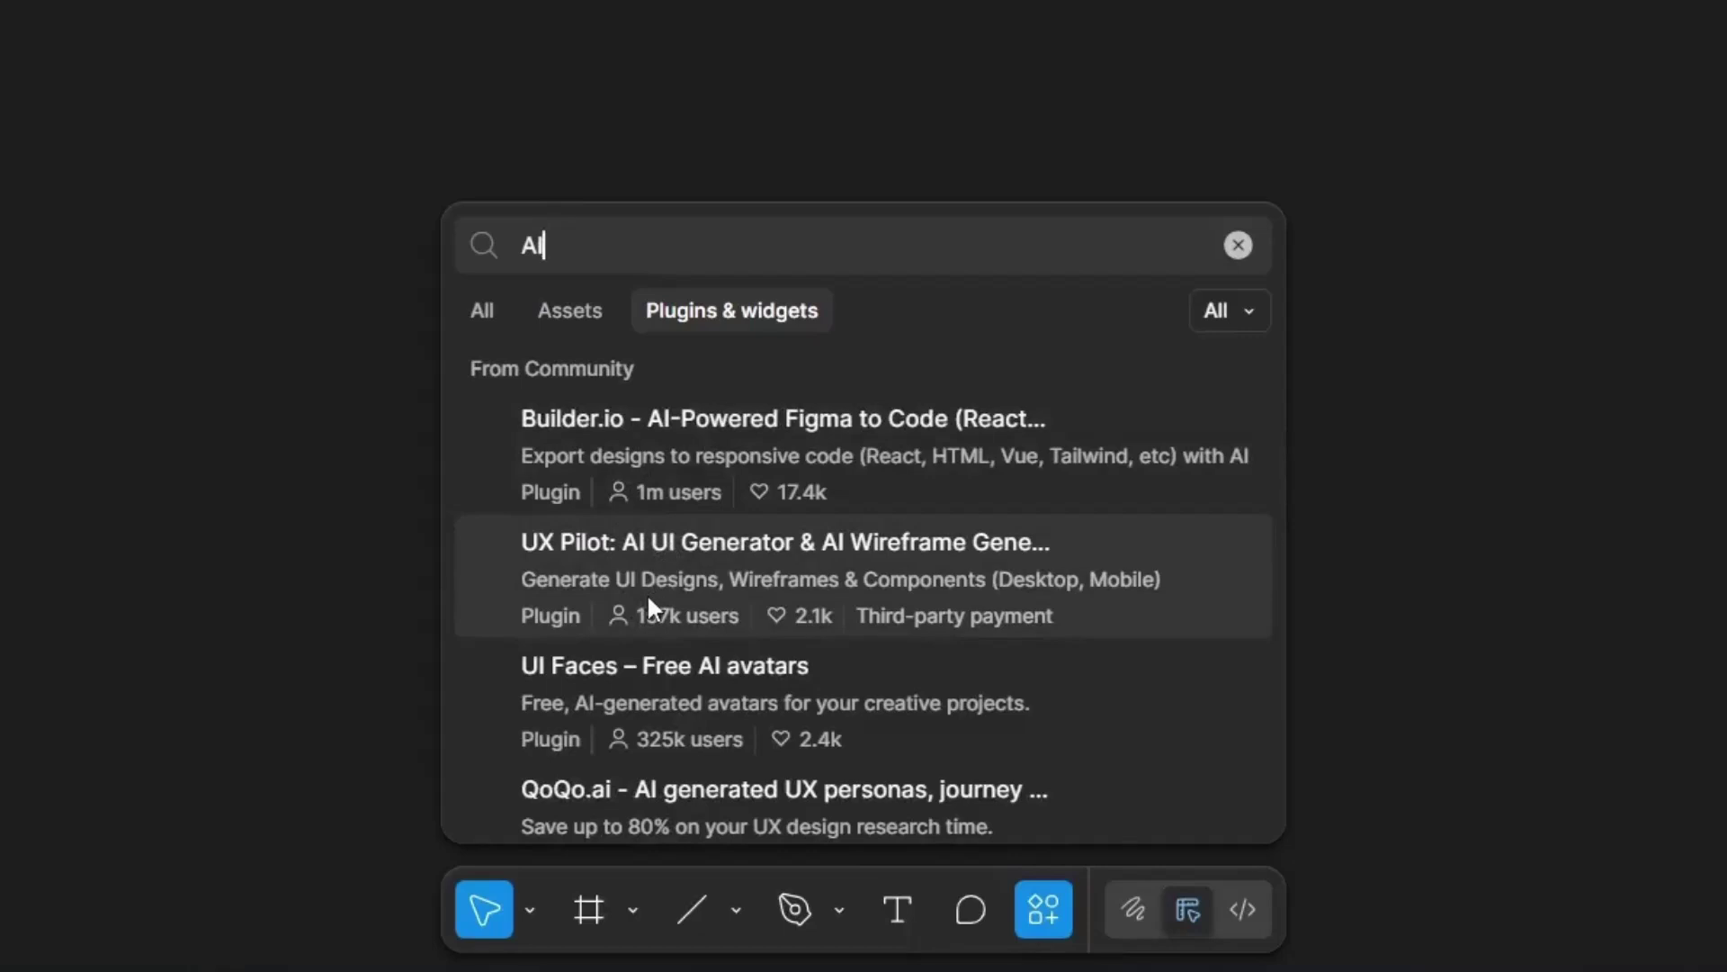
pyautogui.scroll(-2, 649, 644)
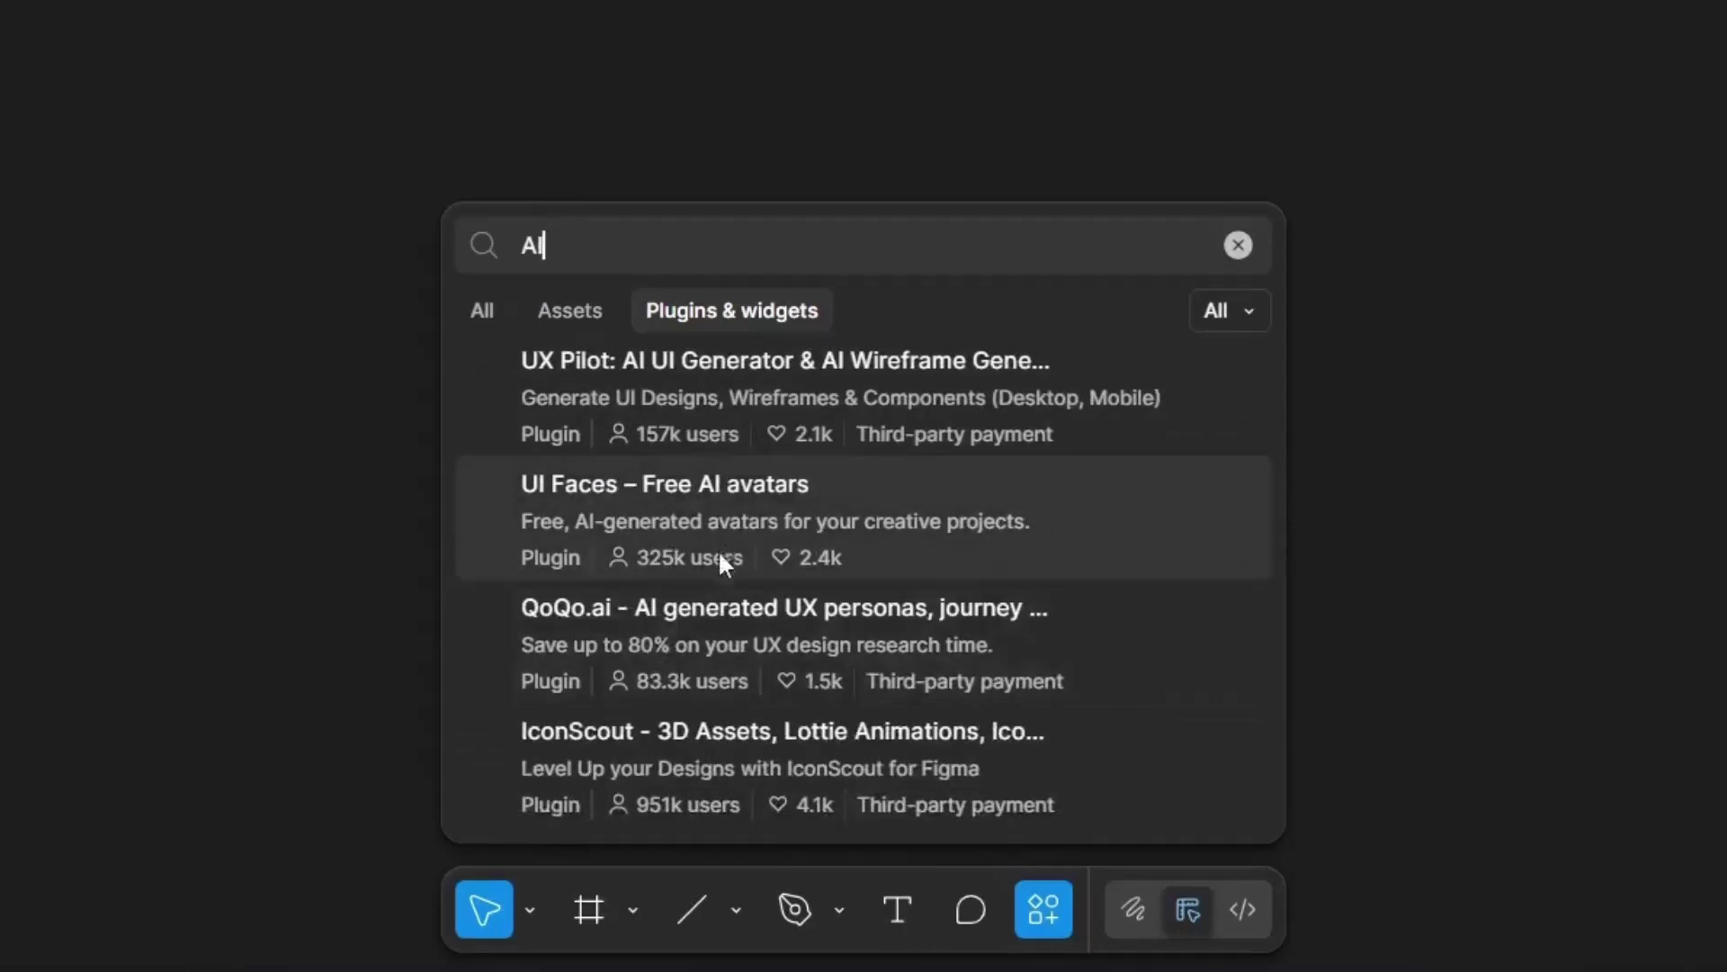
pyautogui.scroll(-4, 720, 560)
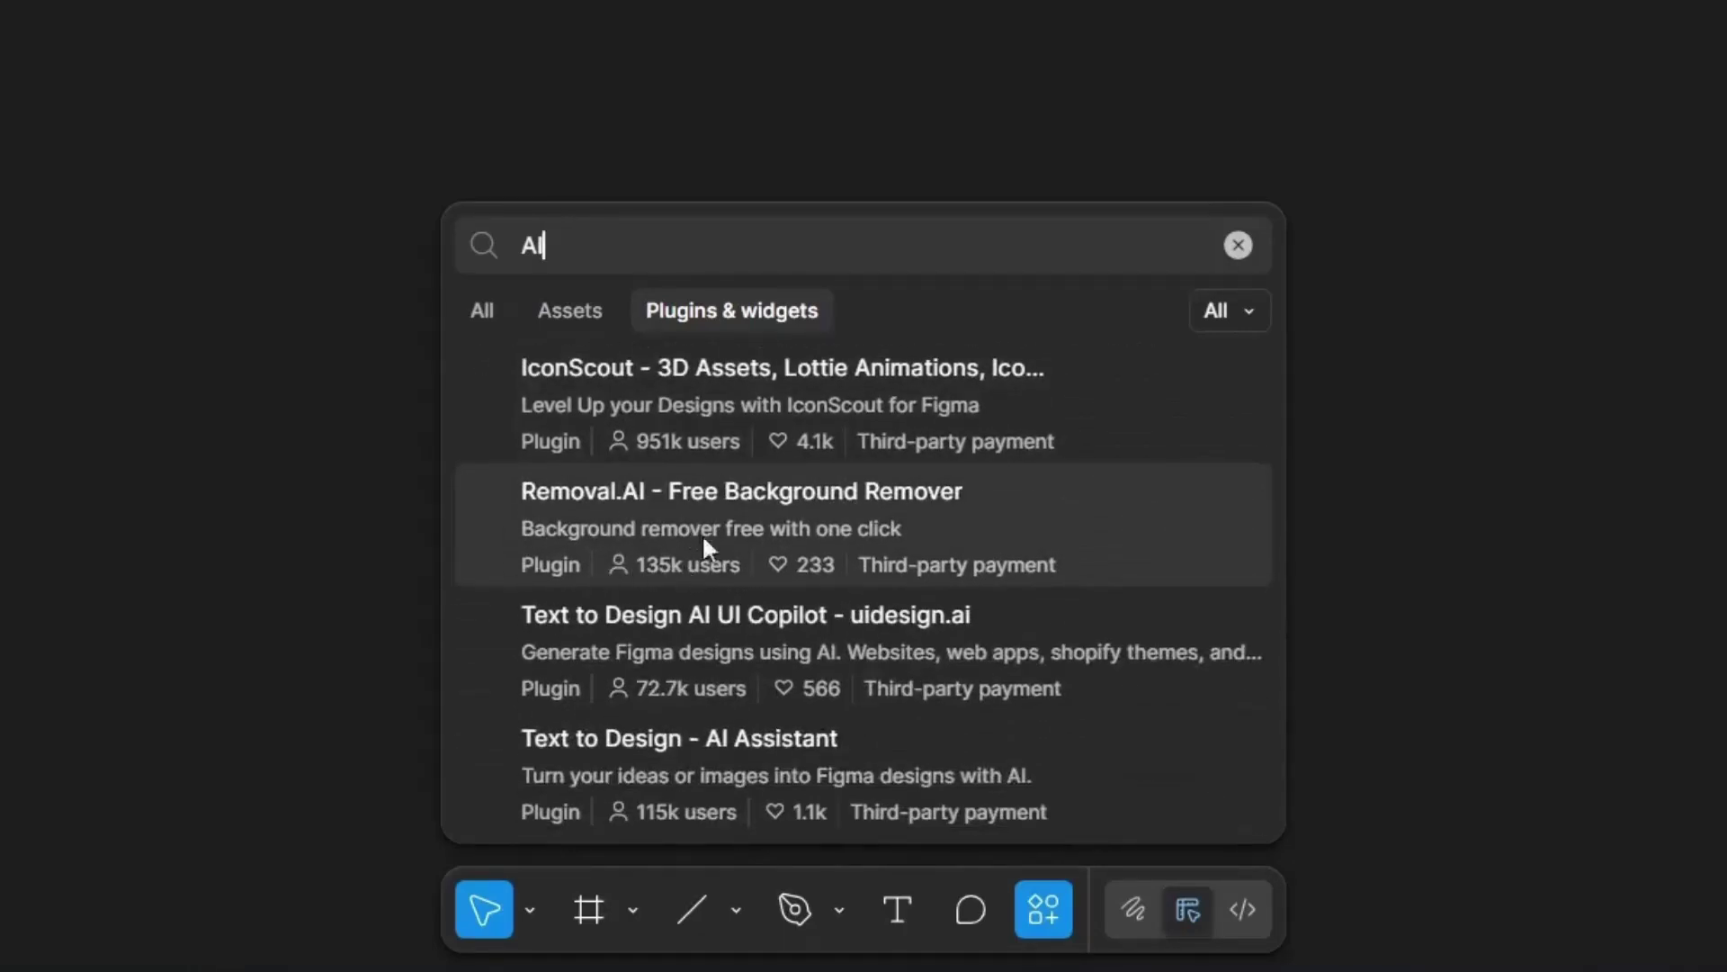
pyautogui.scroll(-2, 704, 545)
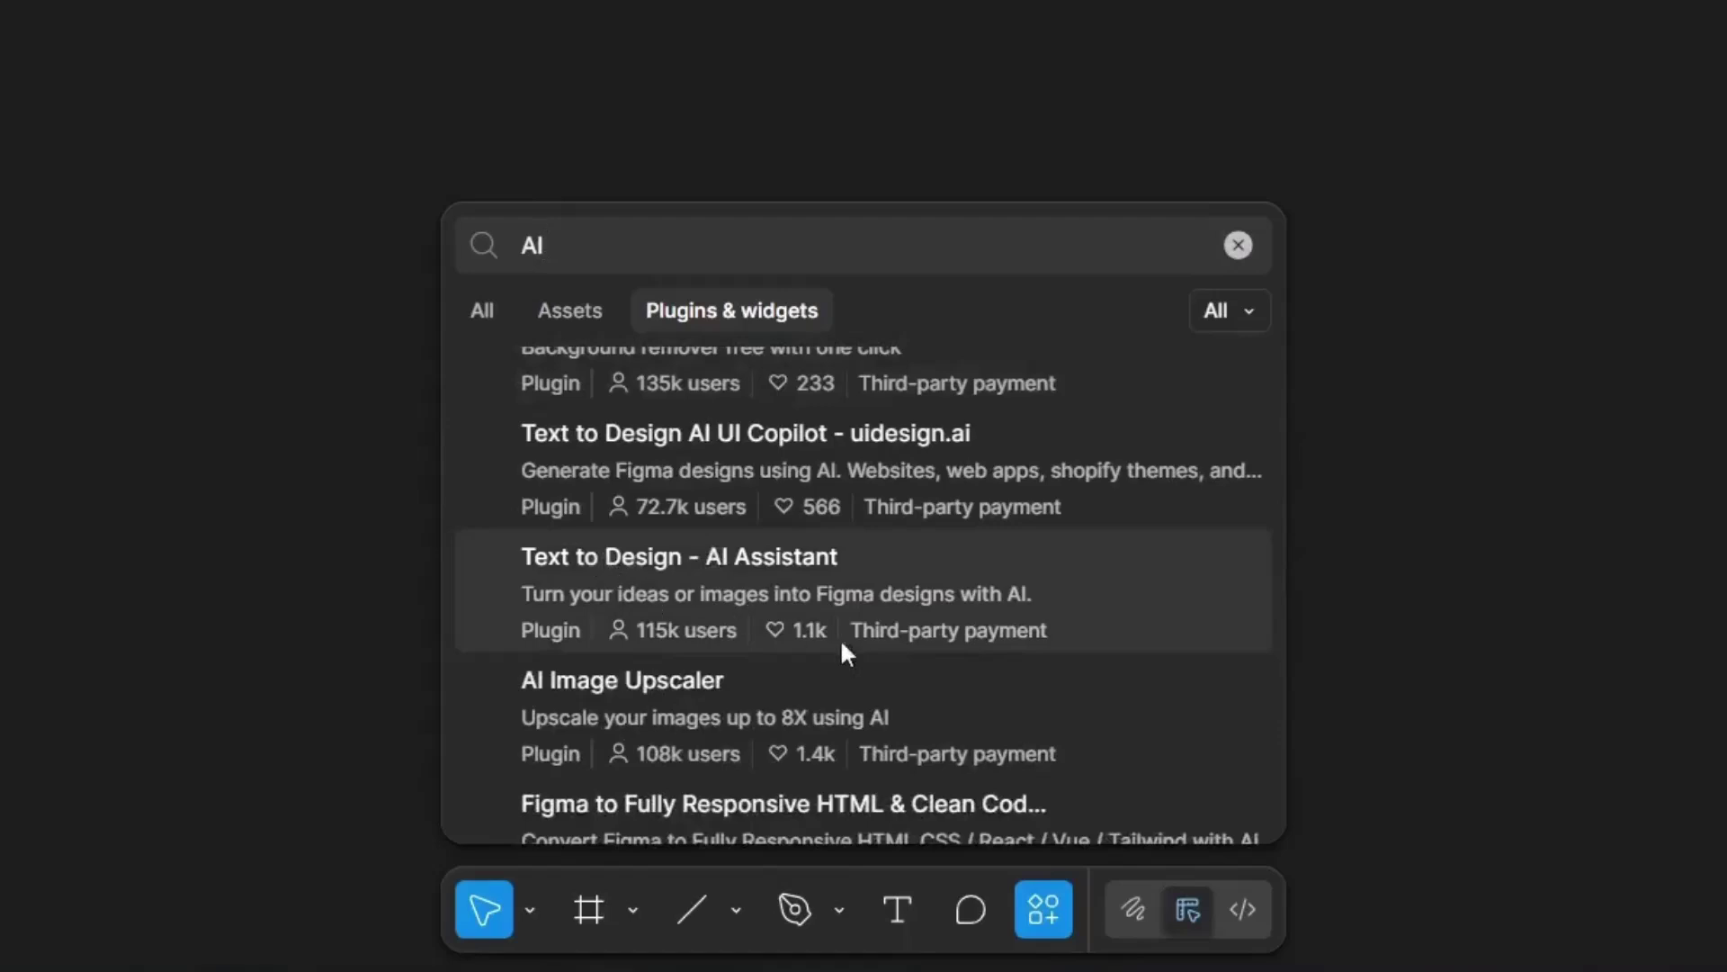
pyautogui.scroll(8, 893, 648)
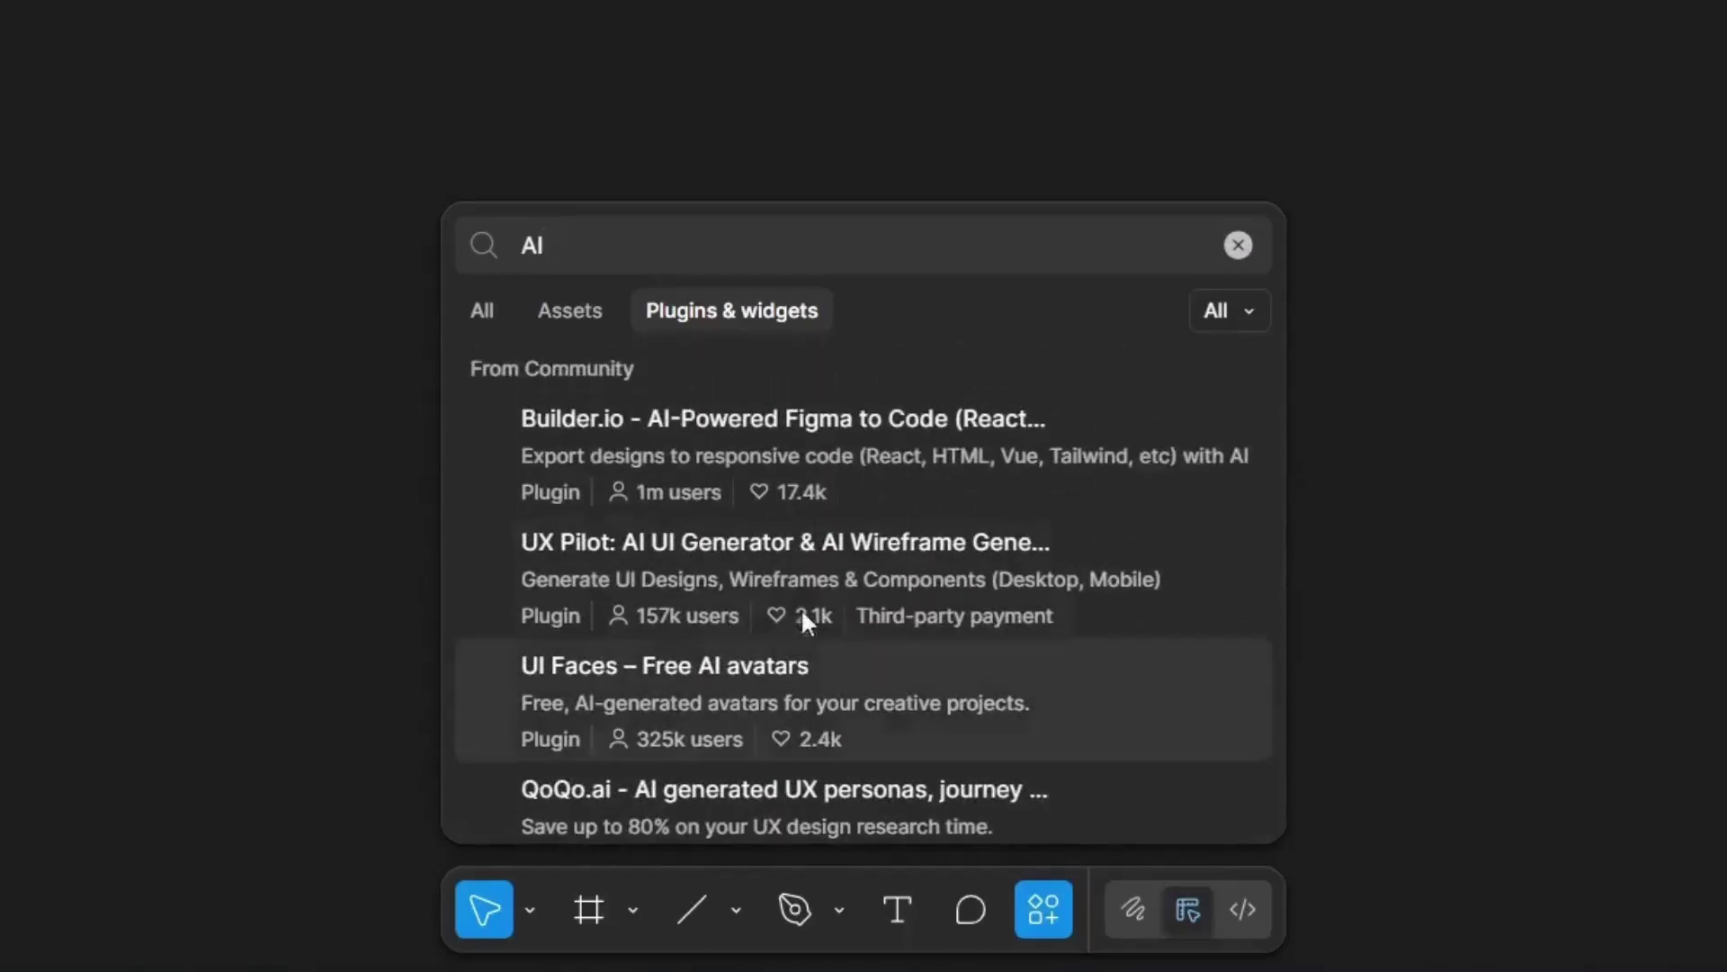
# Search the plugins for "Design AI" and run AI DesignGen: Prompt-to-Design Magic.
pyautogui.tripleClick(704, 241)
pyautogui.write('Design AI')
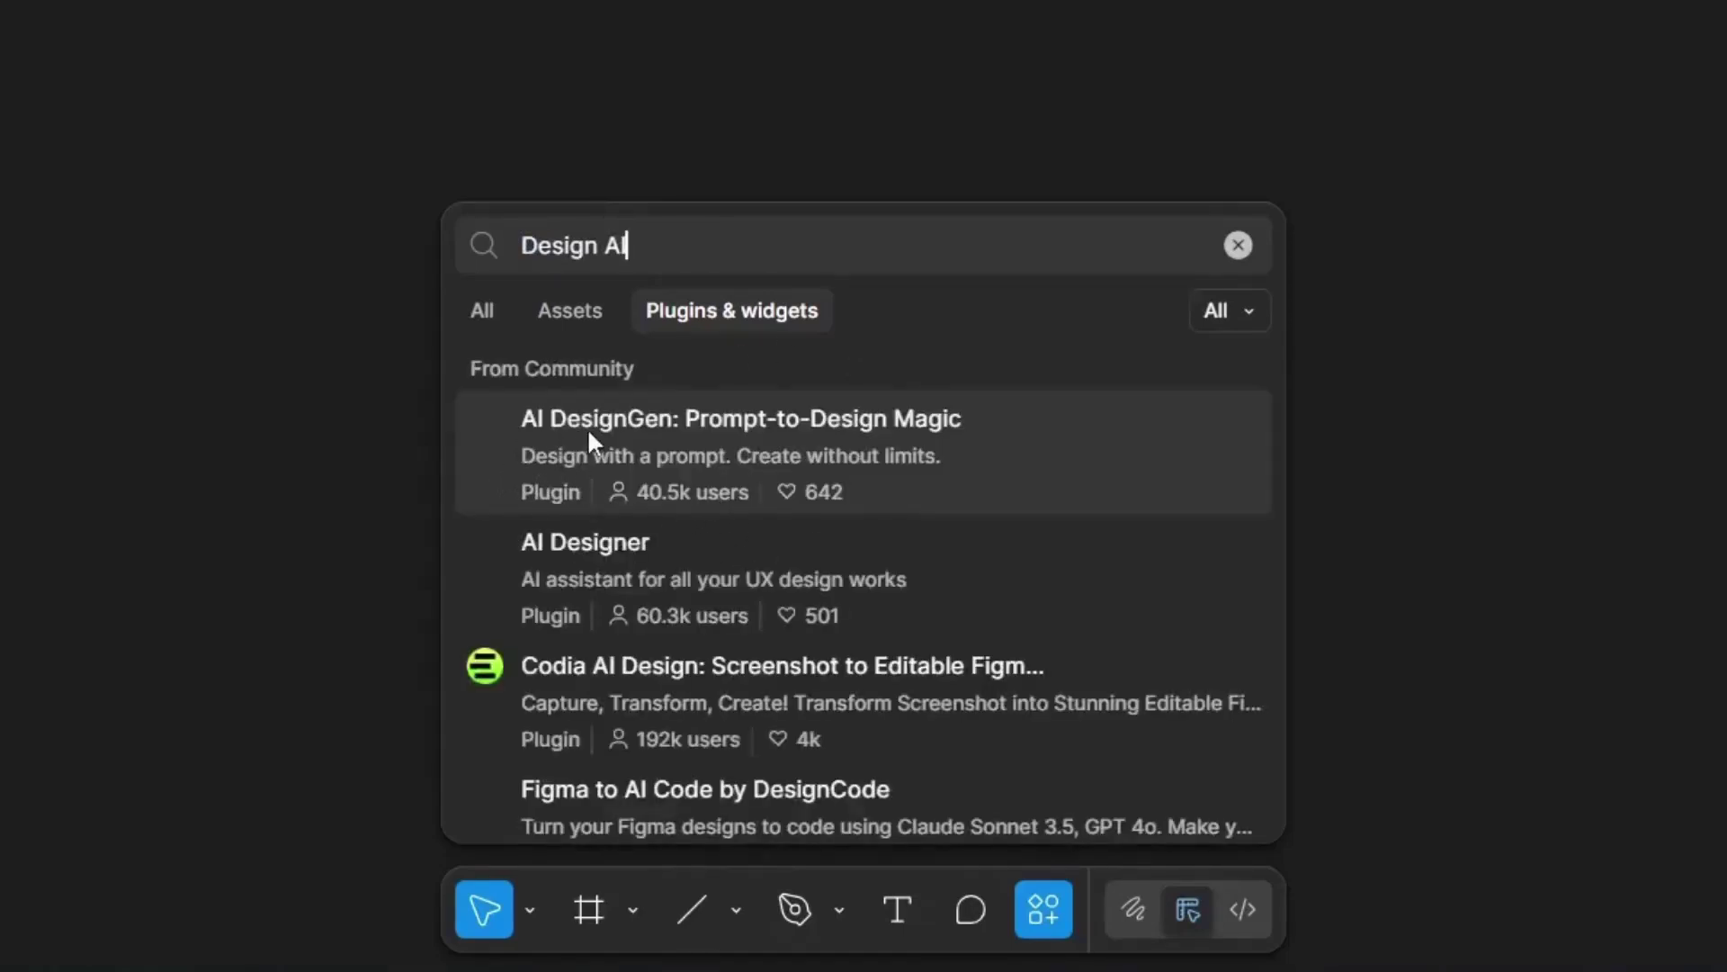
pyautogui.click(866, 481)
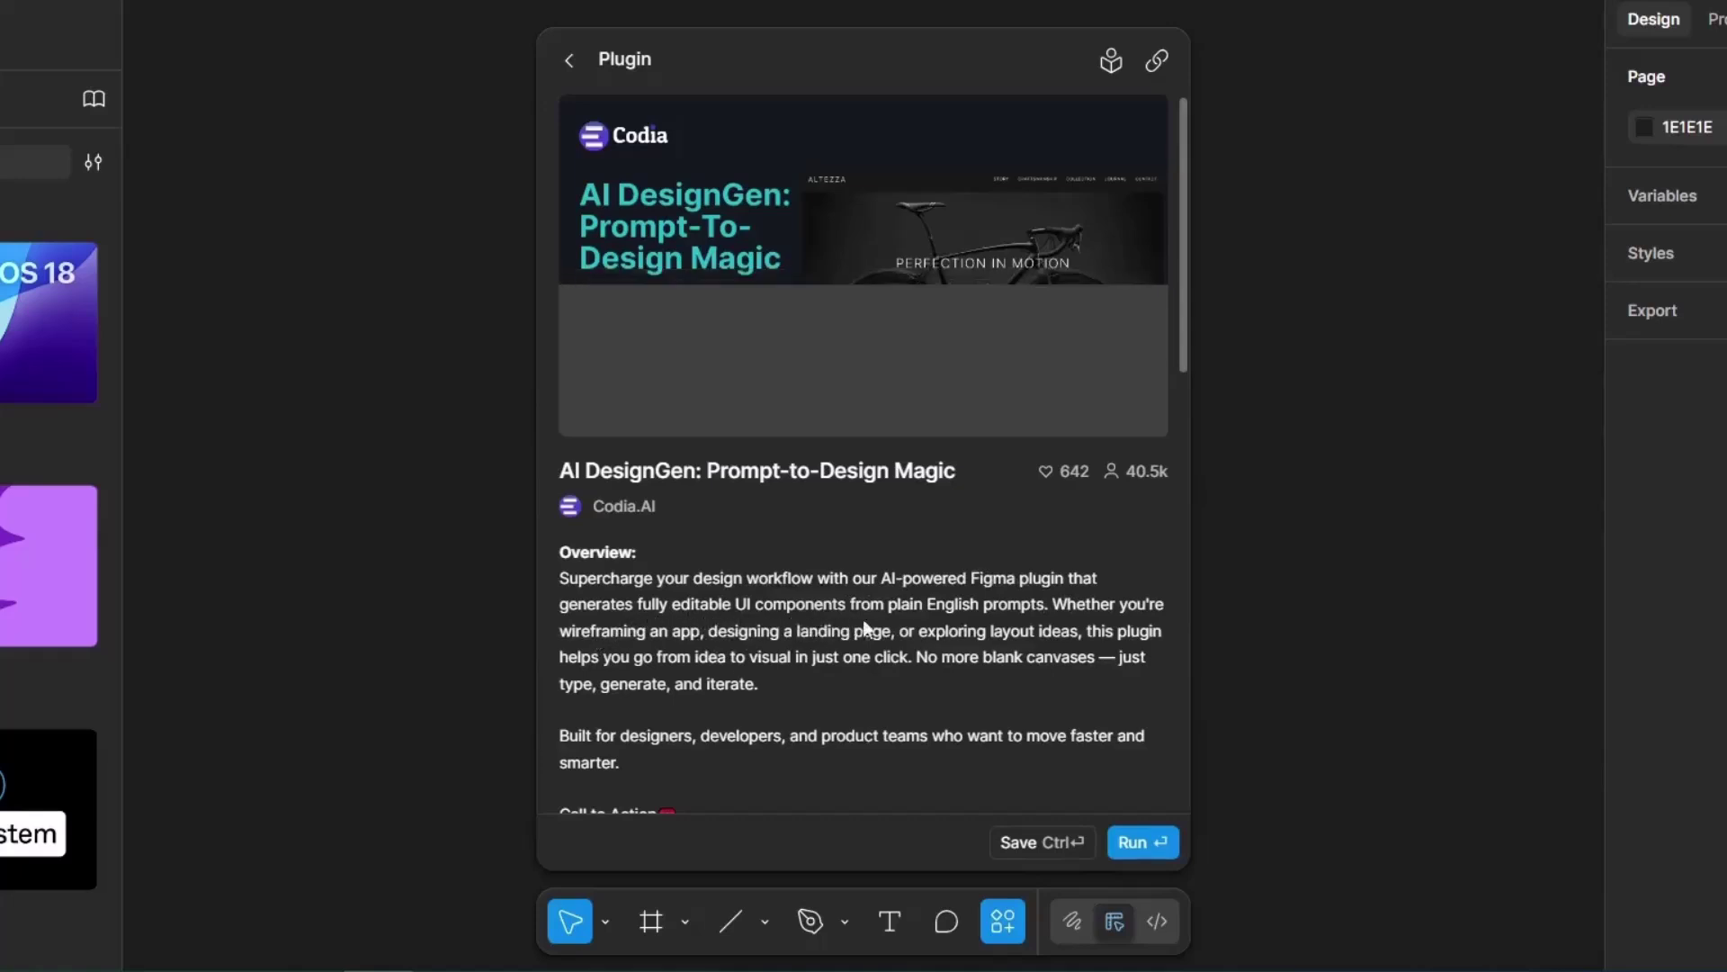
pyautogui.scroll(-3, 888, 683)
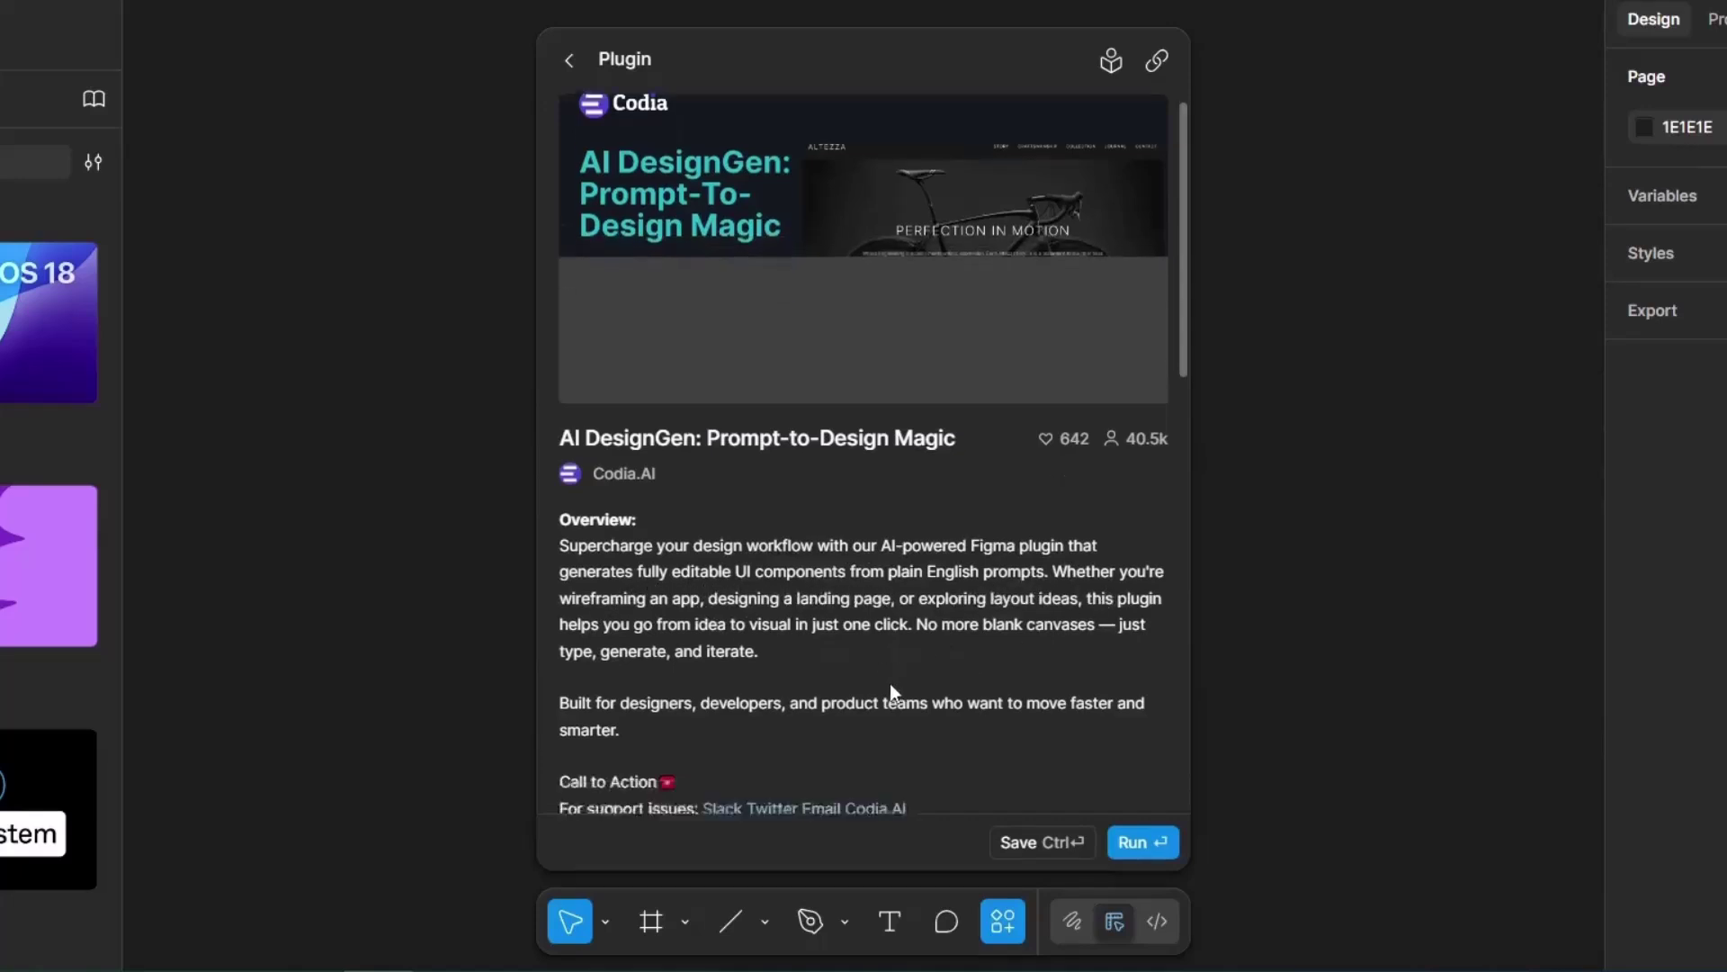
pyautogui.click(1151, 843)
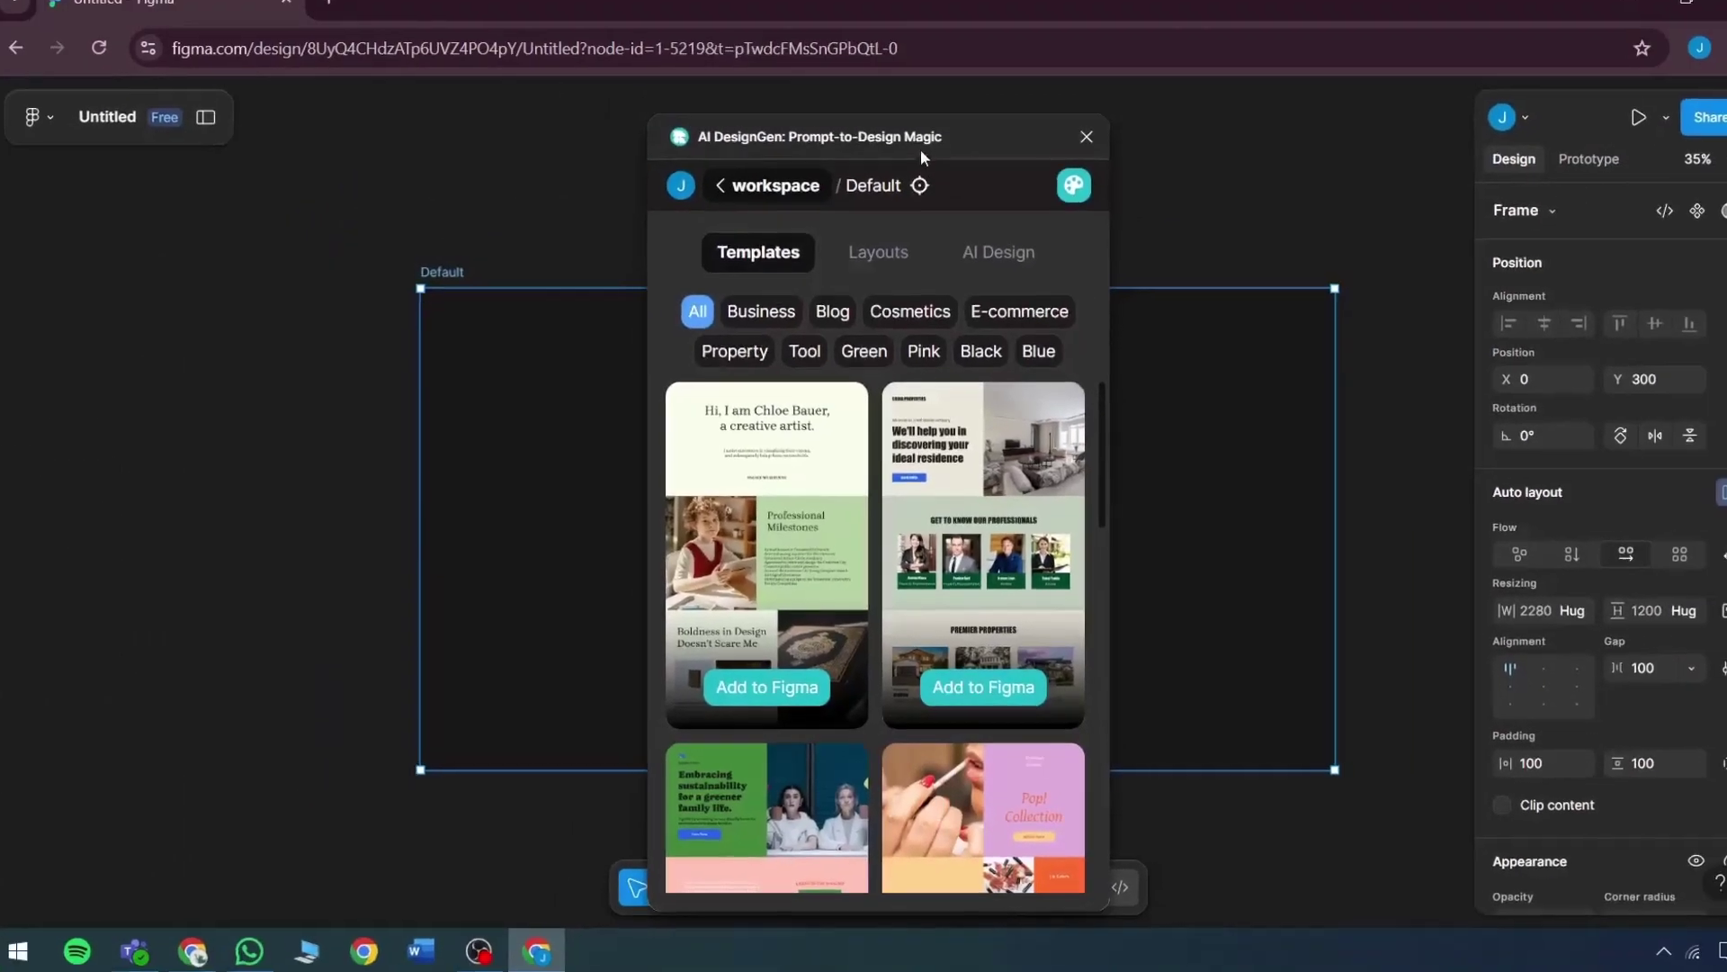
# Move the AI DesignGen window beside the Default frame so the frame is uncovered, and browse the plugin's templates.
pyautogui.moveTo(914, 17); pyautogui.dragTo(103, 123)
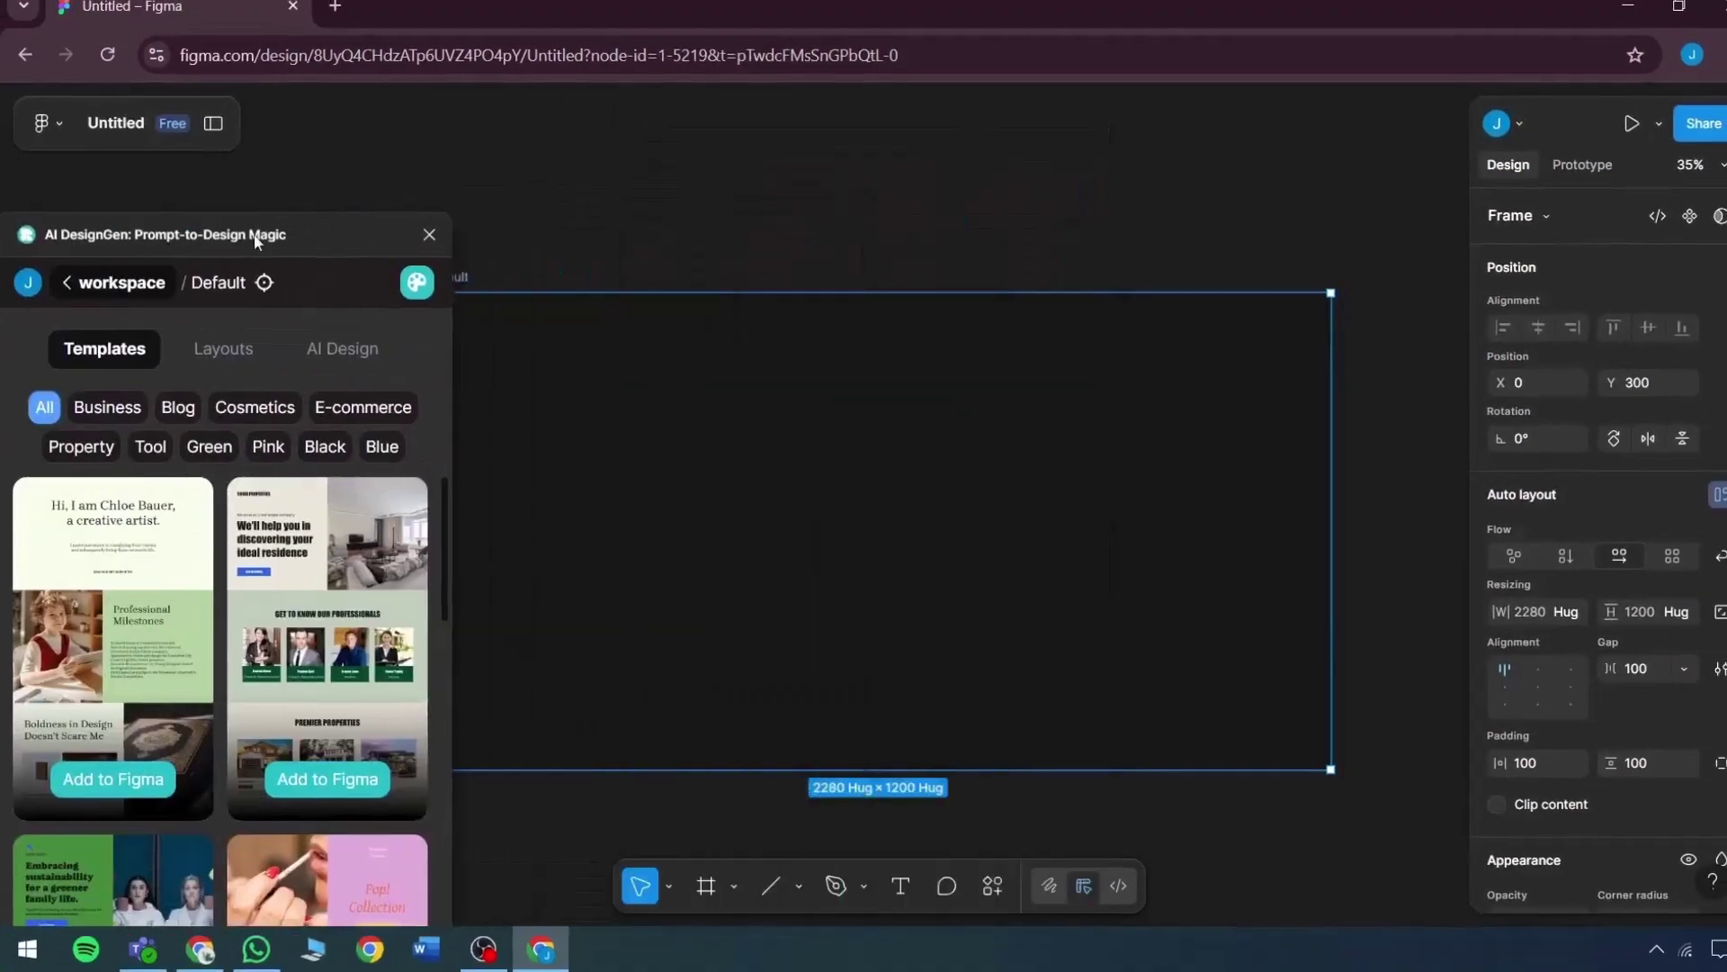
pyautogui.scroll(-2, 775, 324)
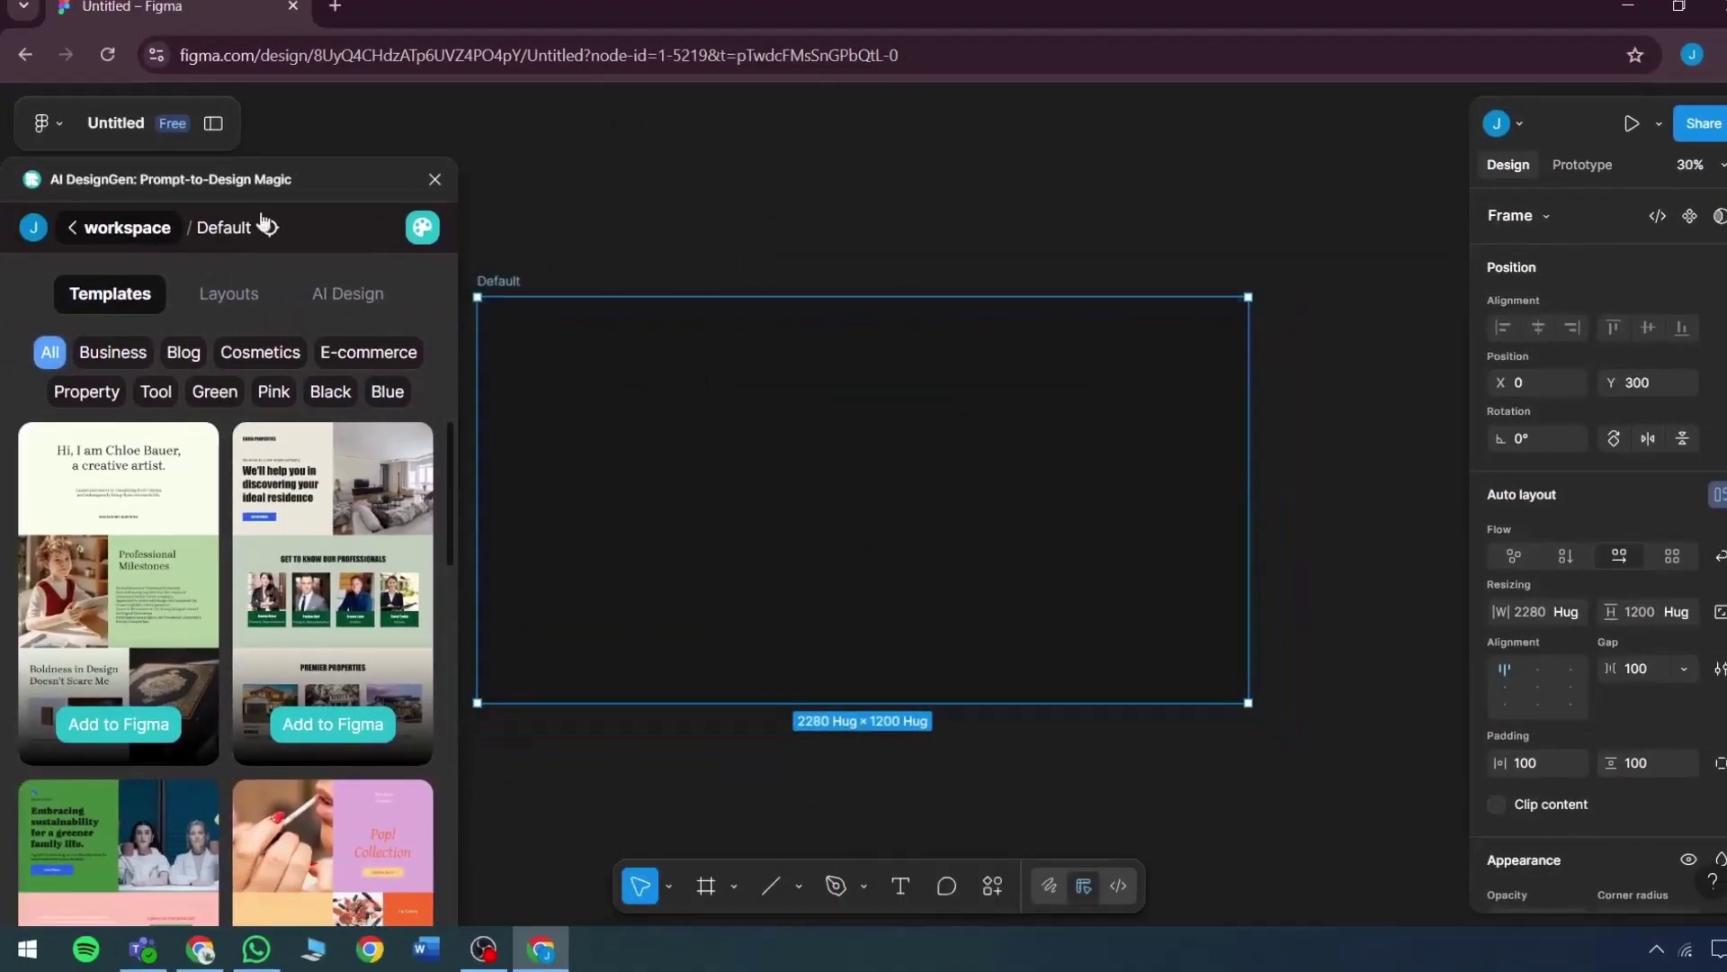
pyautogui.moveTo(255, 189); pyautogui.dragTo(259, 110)
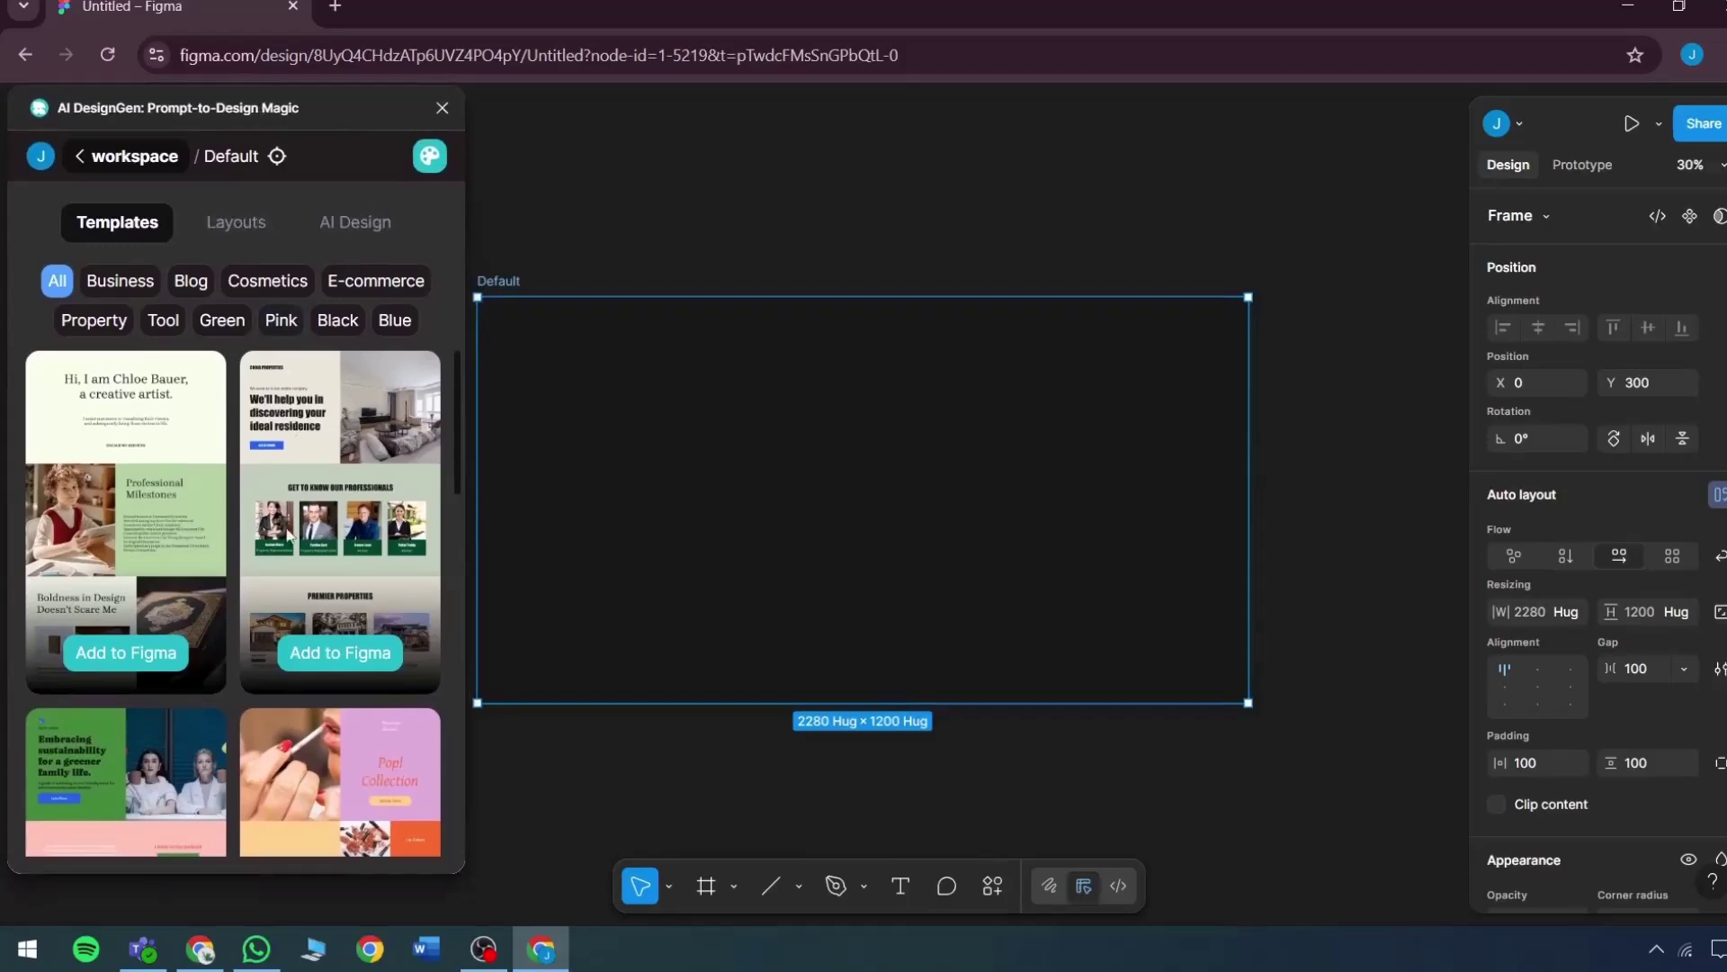
pyautogui.scroll(-5, 279, 540)
pyautogui.scroll(5, 280, 569)
pyautogui.click(335, 7)
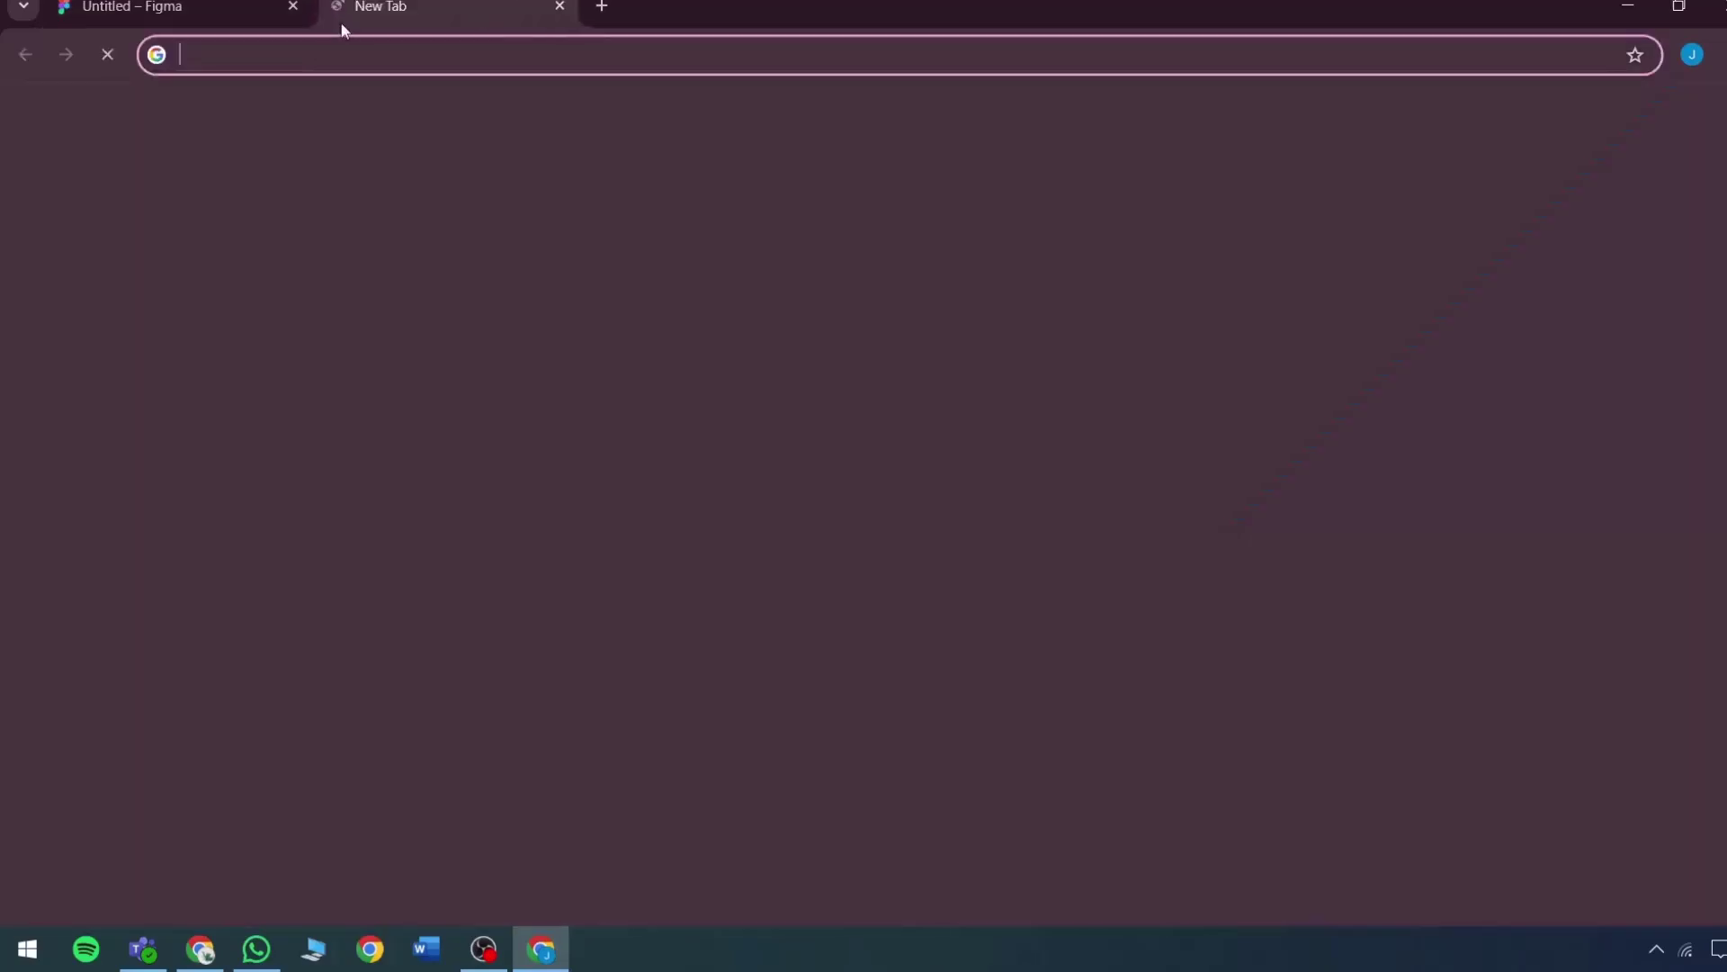
pyautogui.write('chatgpt')
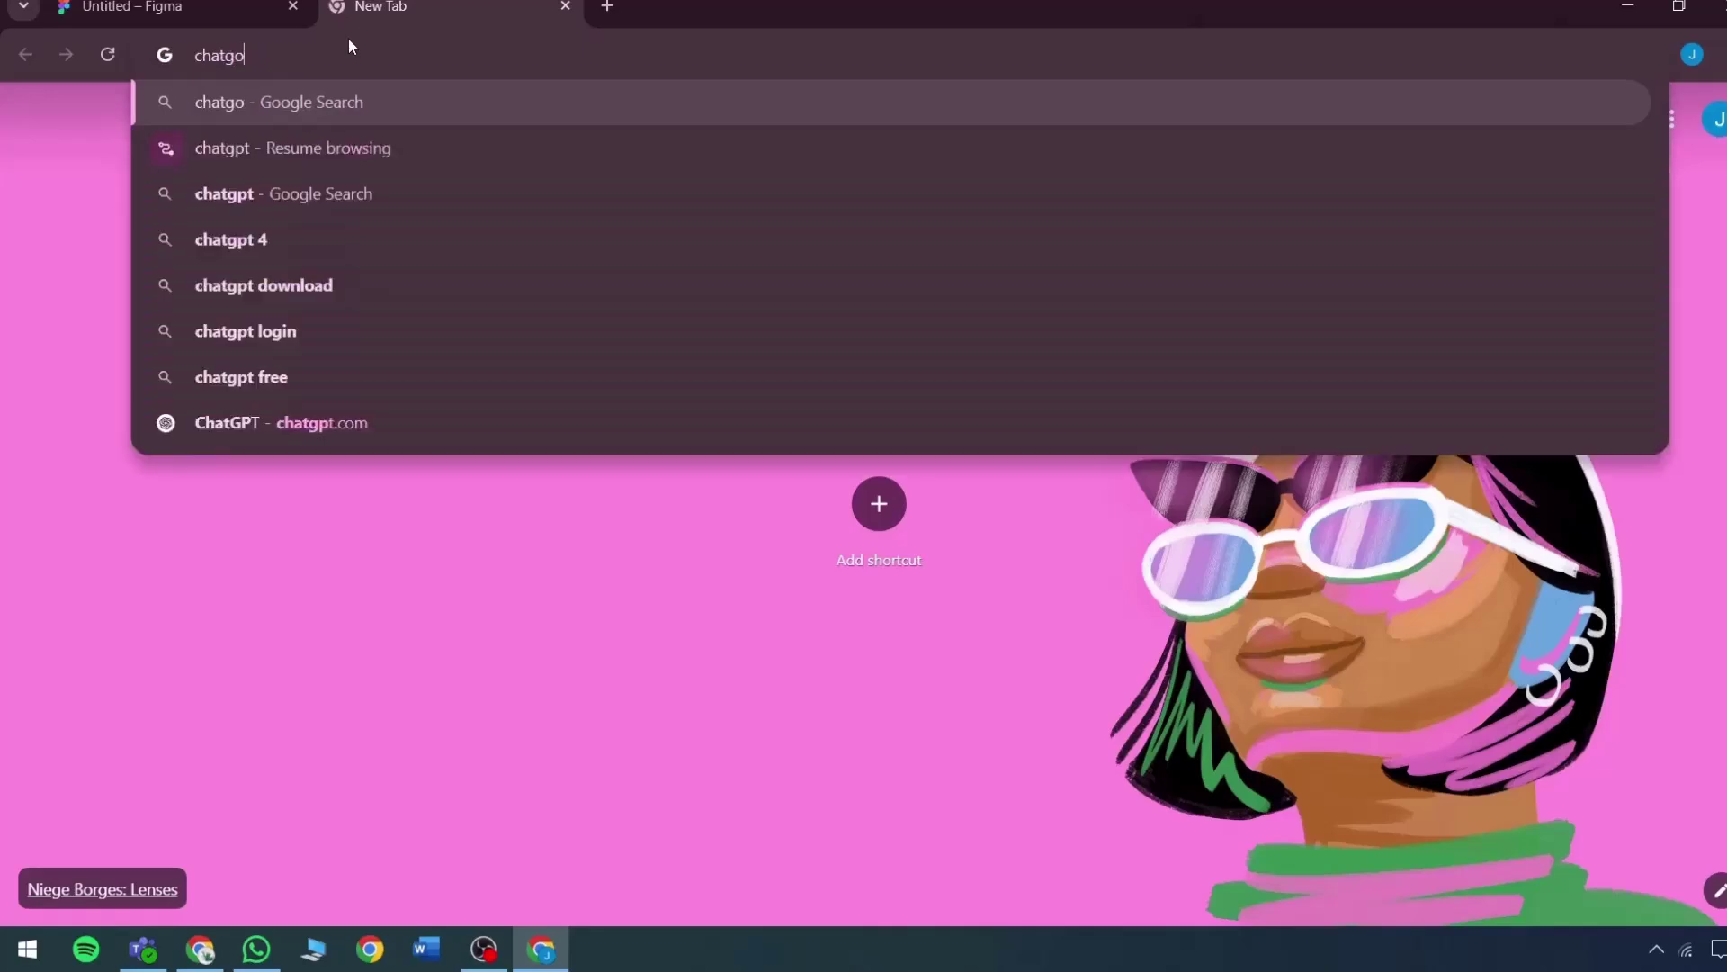
pyautogui.write('.com')
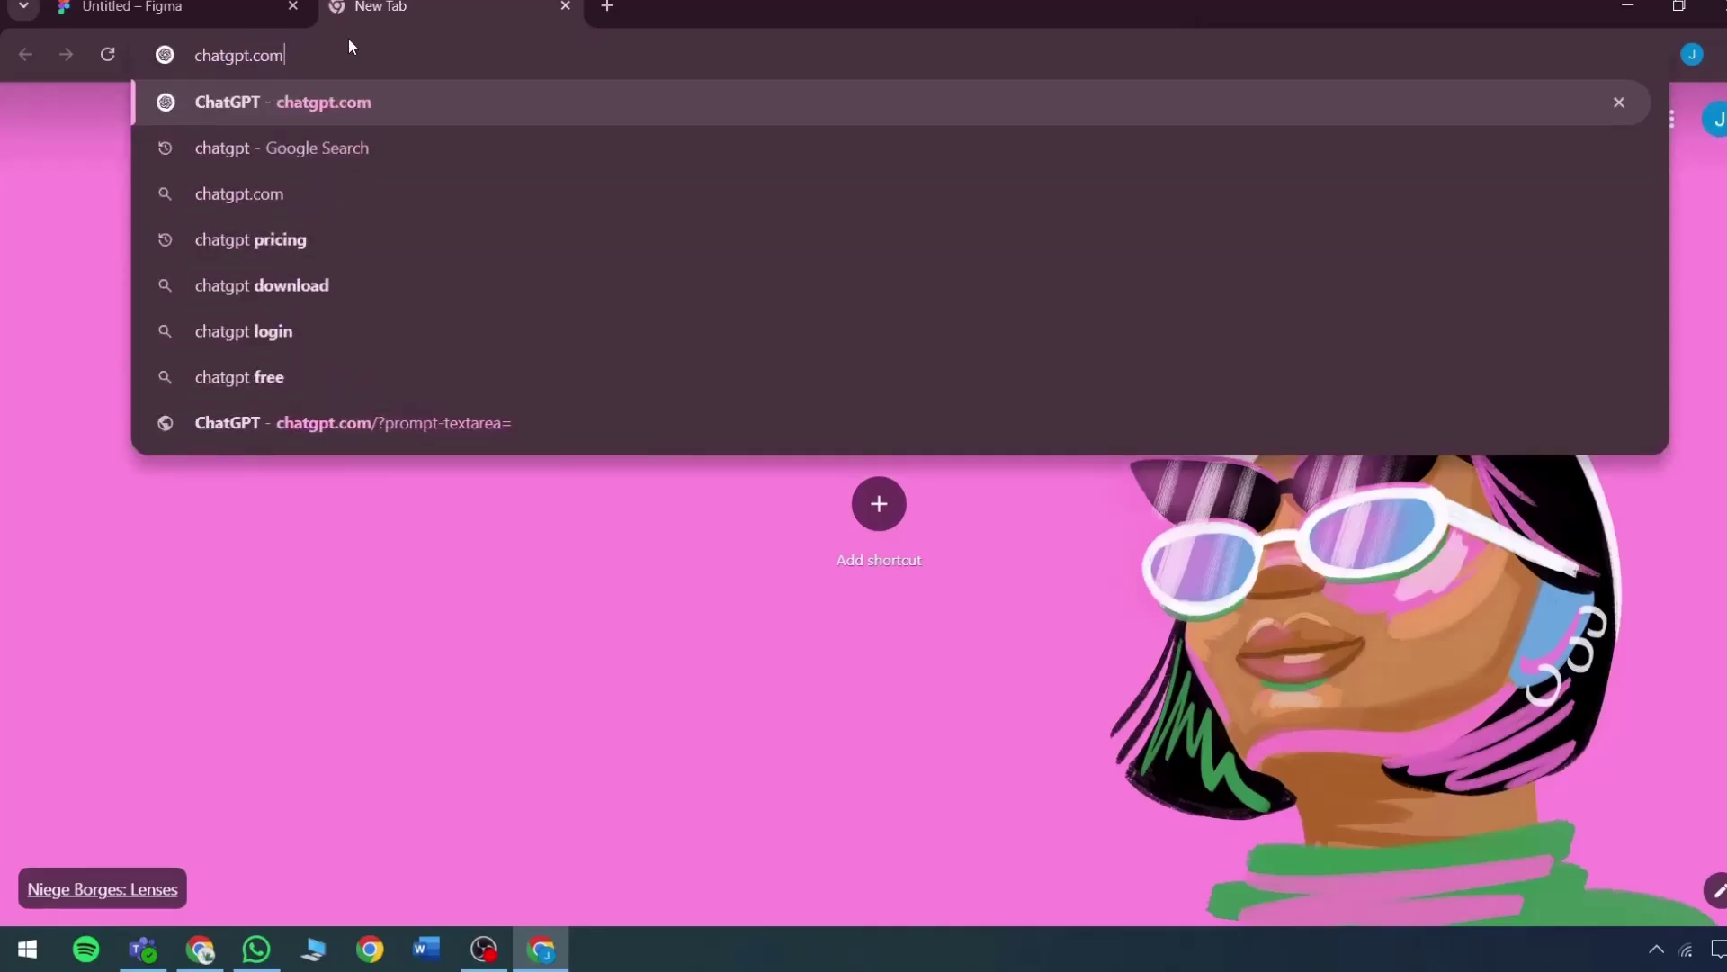
pyautogui.hotkey('ctrl', 'a')
pyautogui.press('BackSpace')
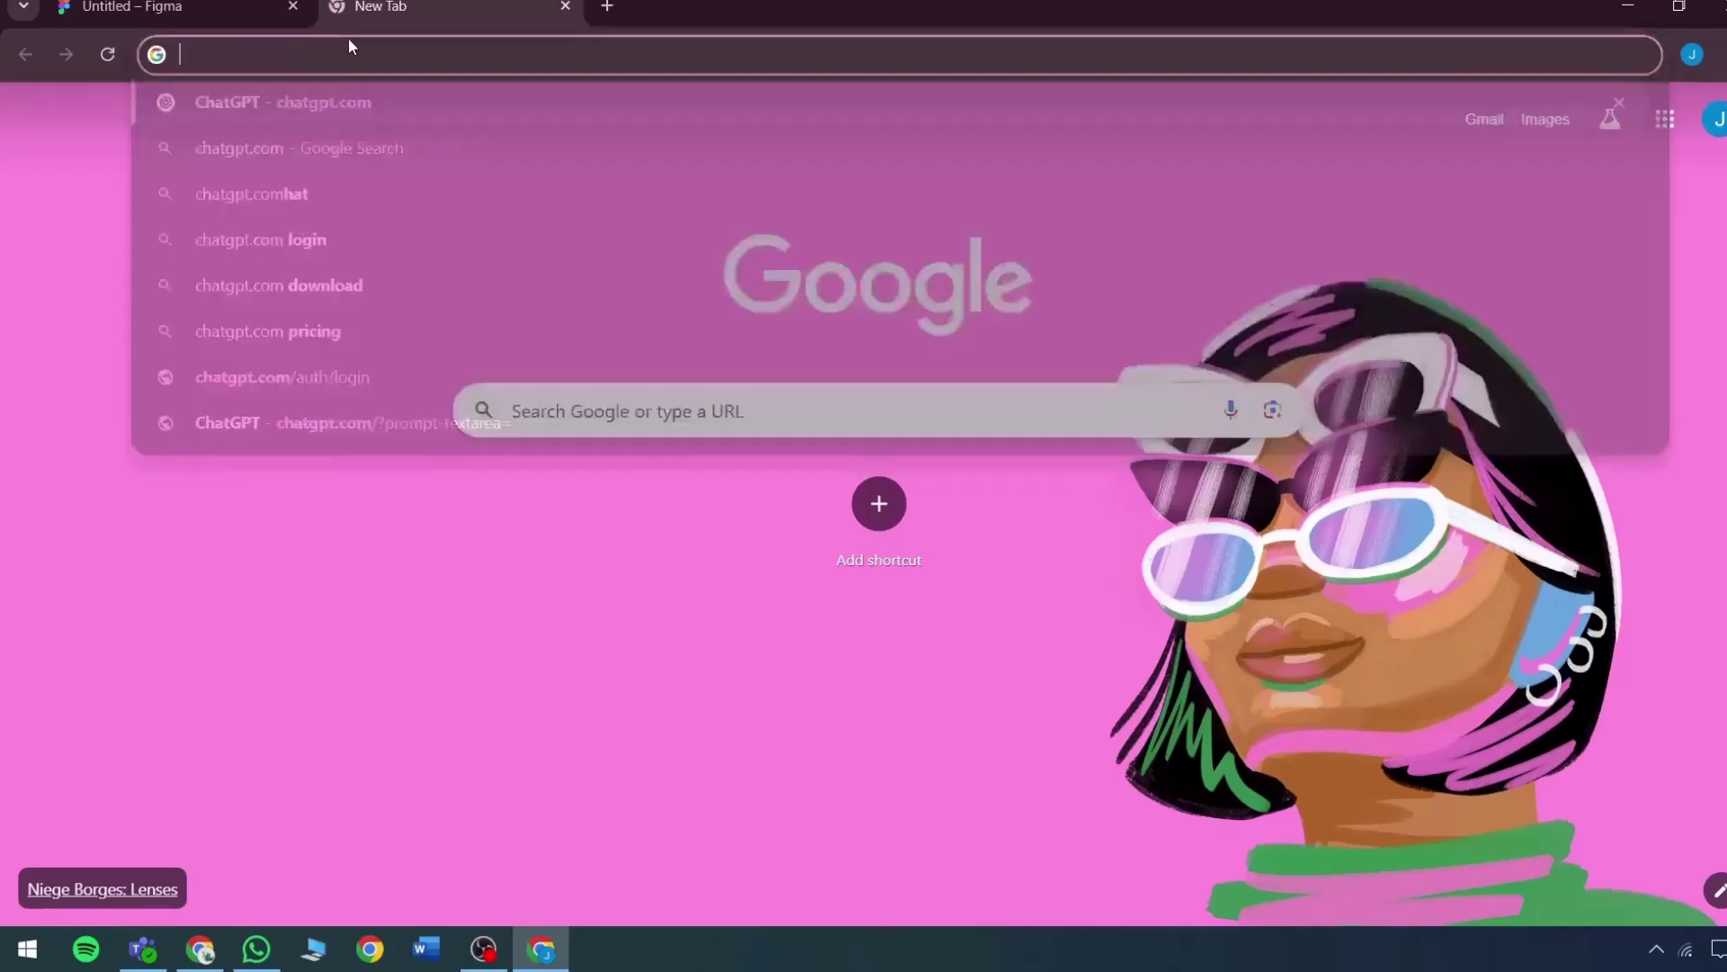
pyautogui.write('vibe c')
pyautogui.write('oders')
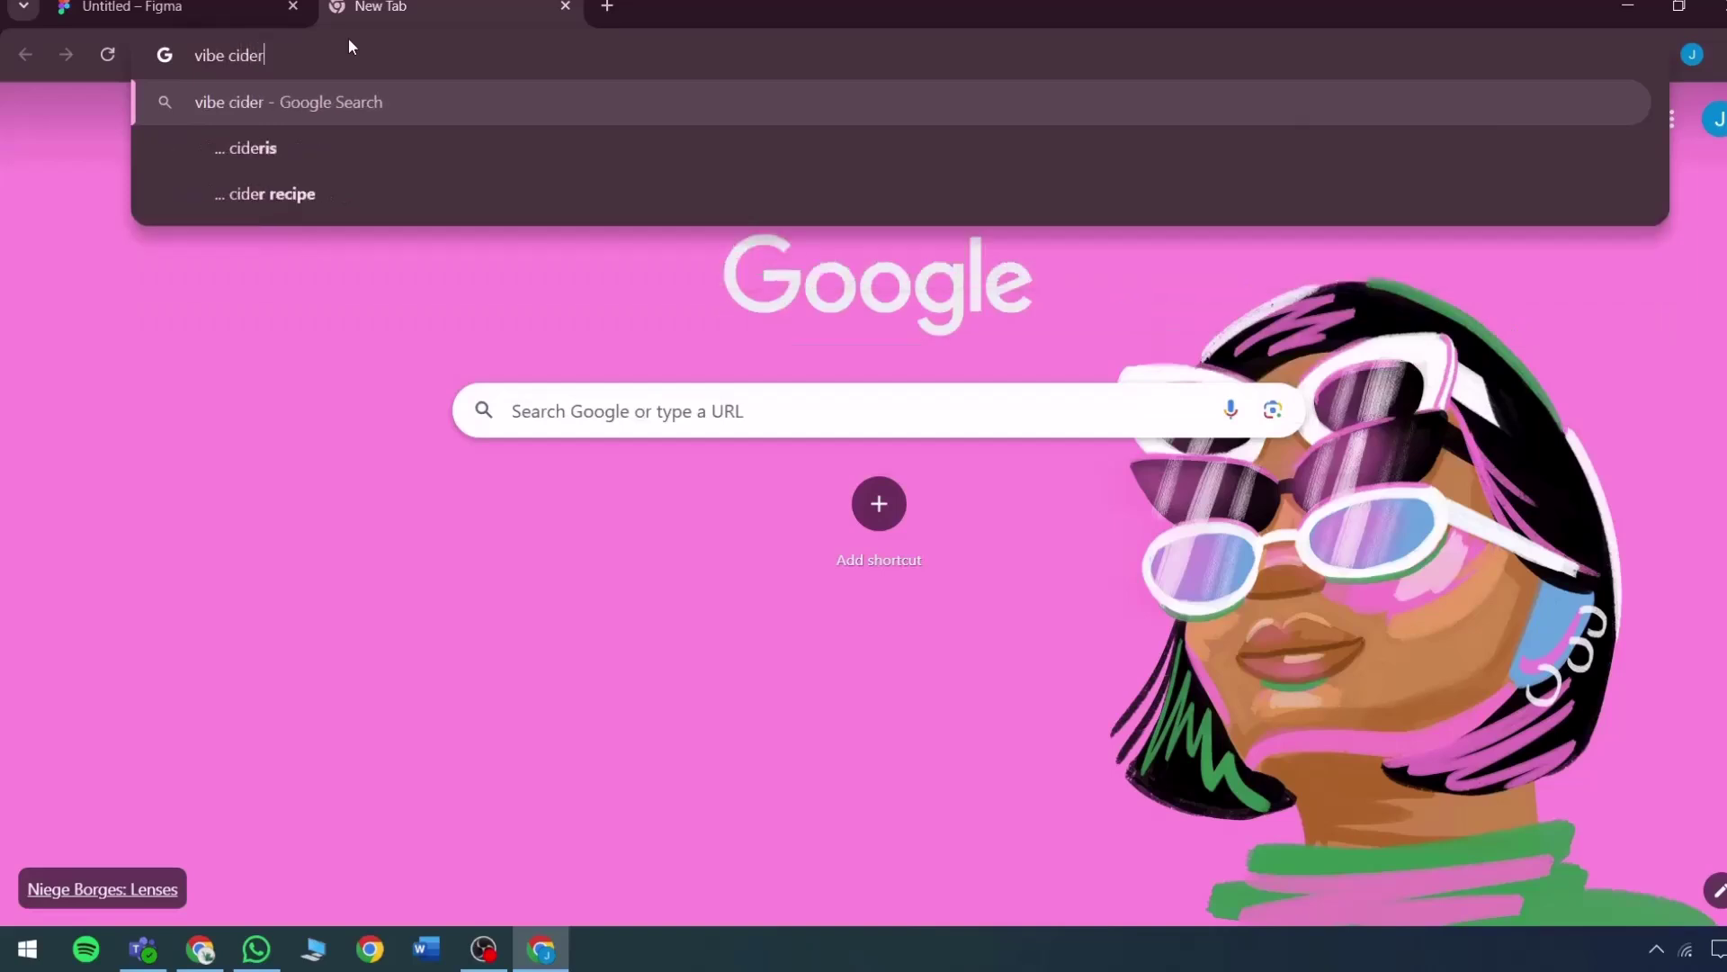
pyautogui.hotkey('ctrl', 'a')
pyautogui.press('BackSpace')
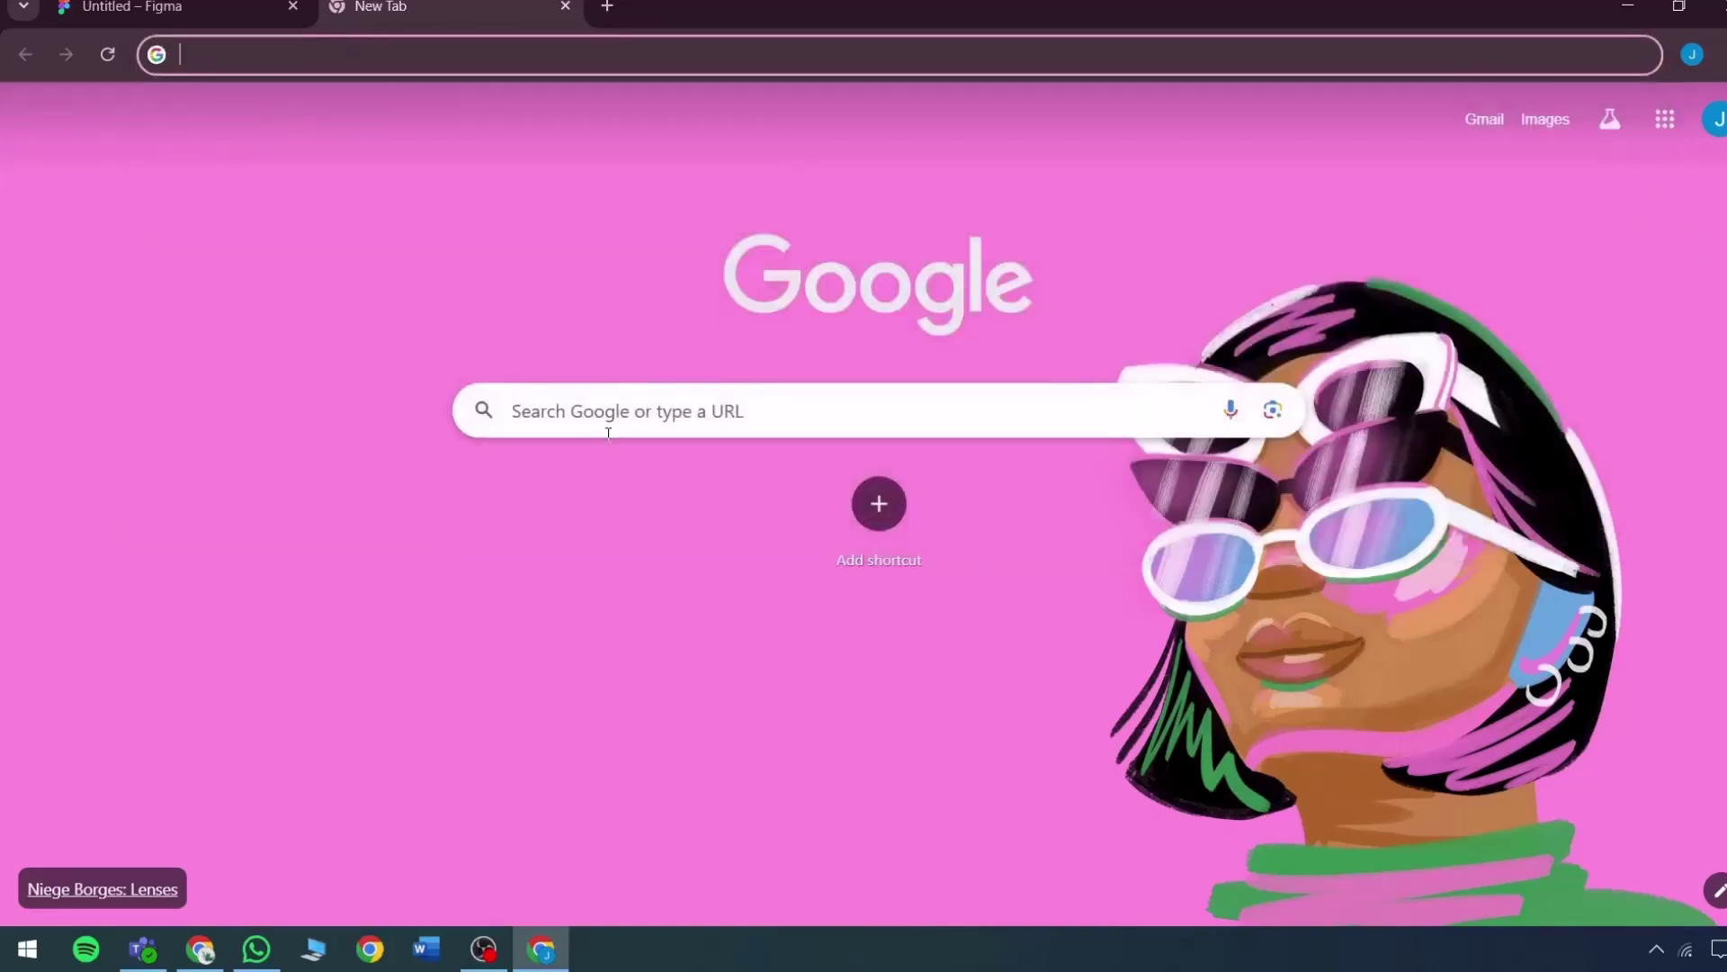
pyautogui.click(565, 7)
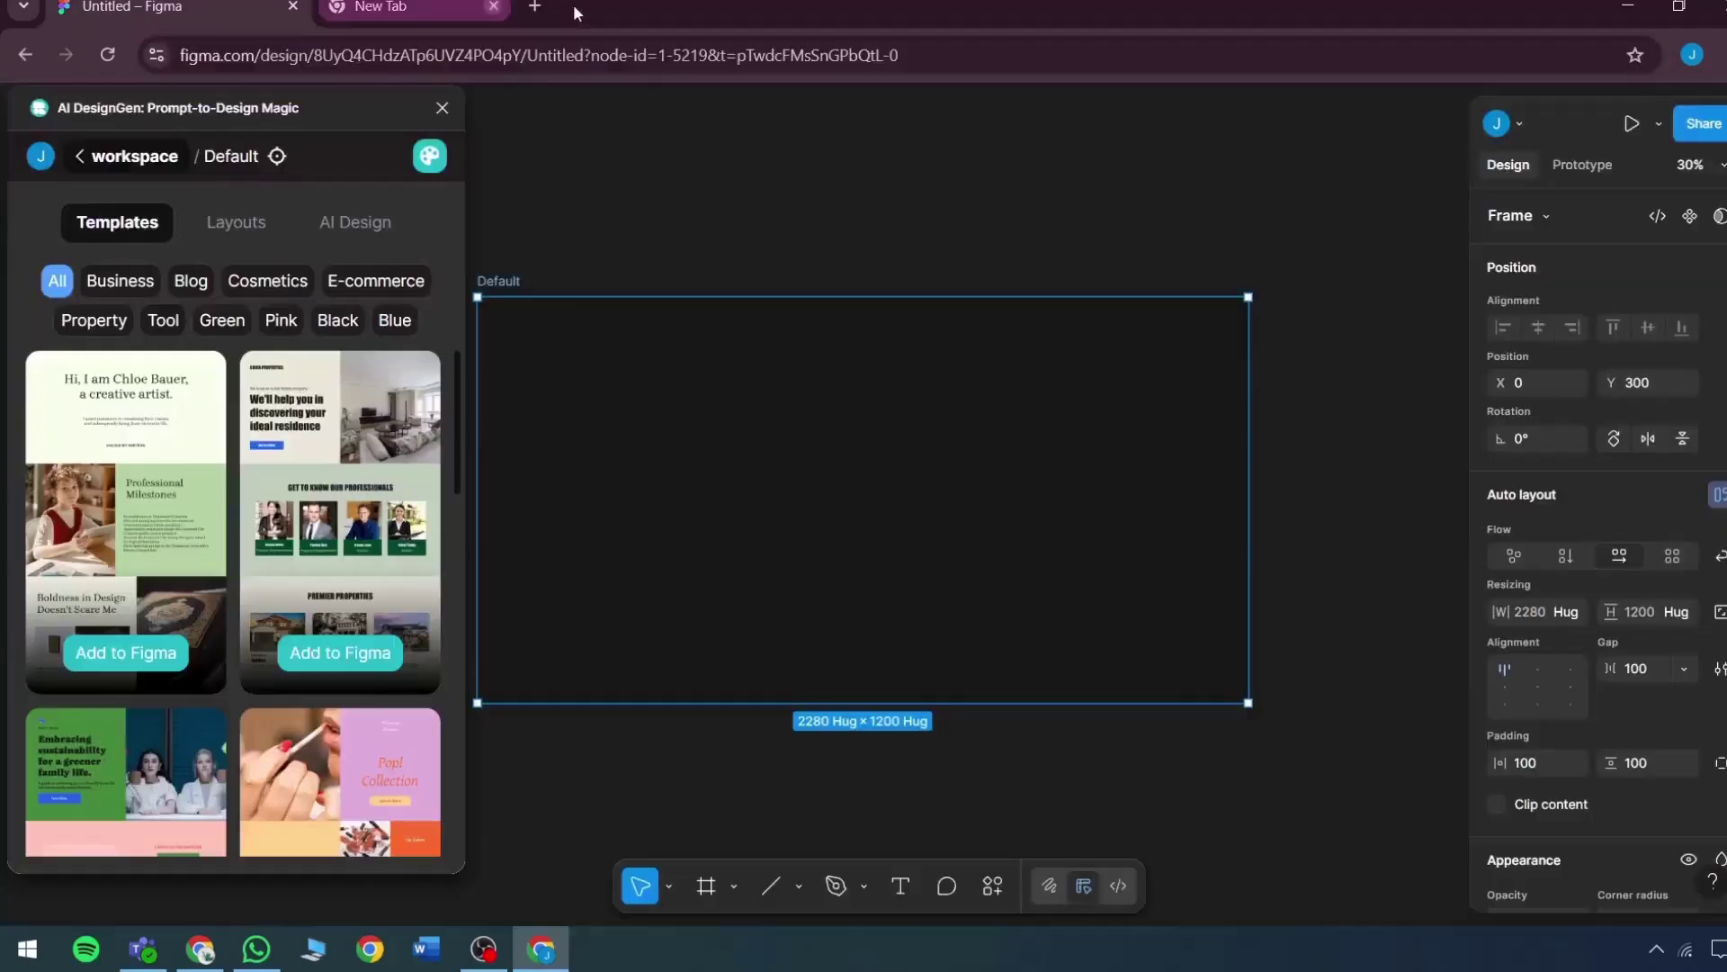
# Go to the plugin's AI Design mode and pick the navy, magenta, white and green palette for the theme.
pyautogui.click(350, 221)
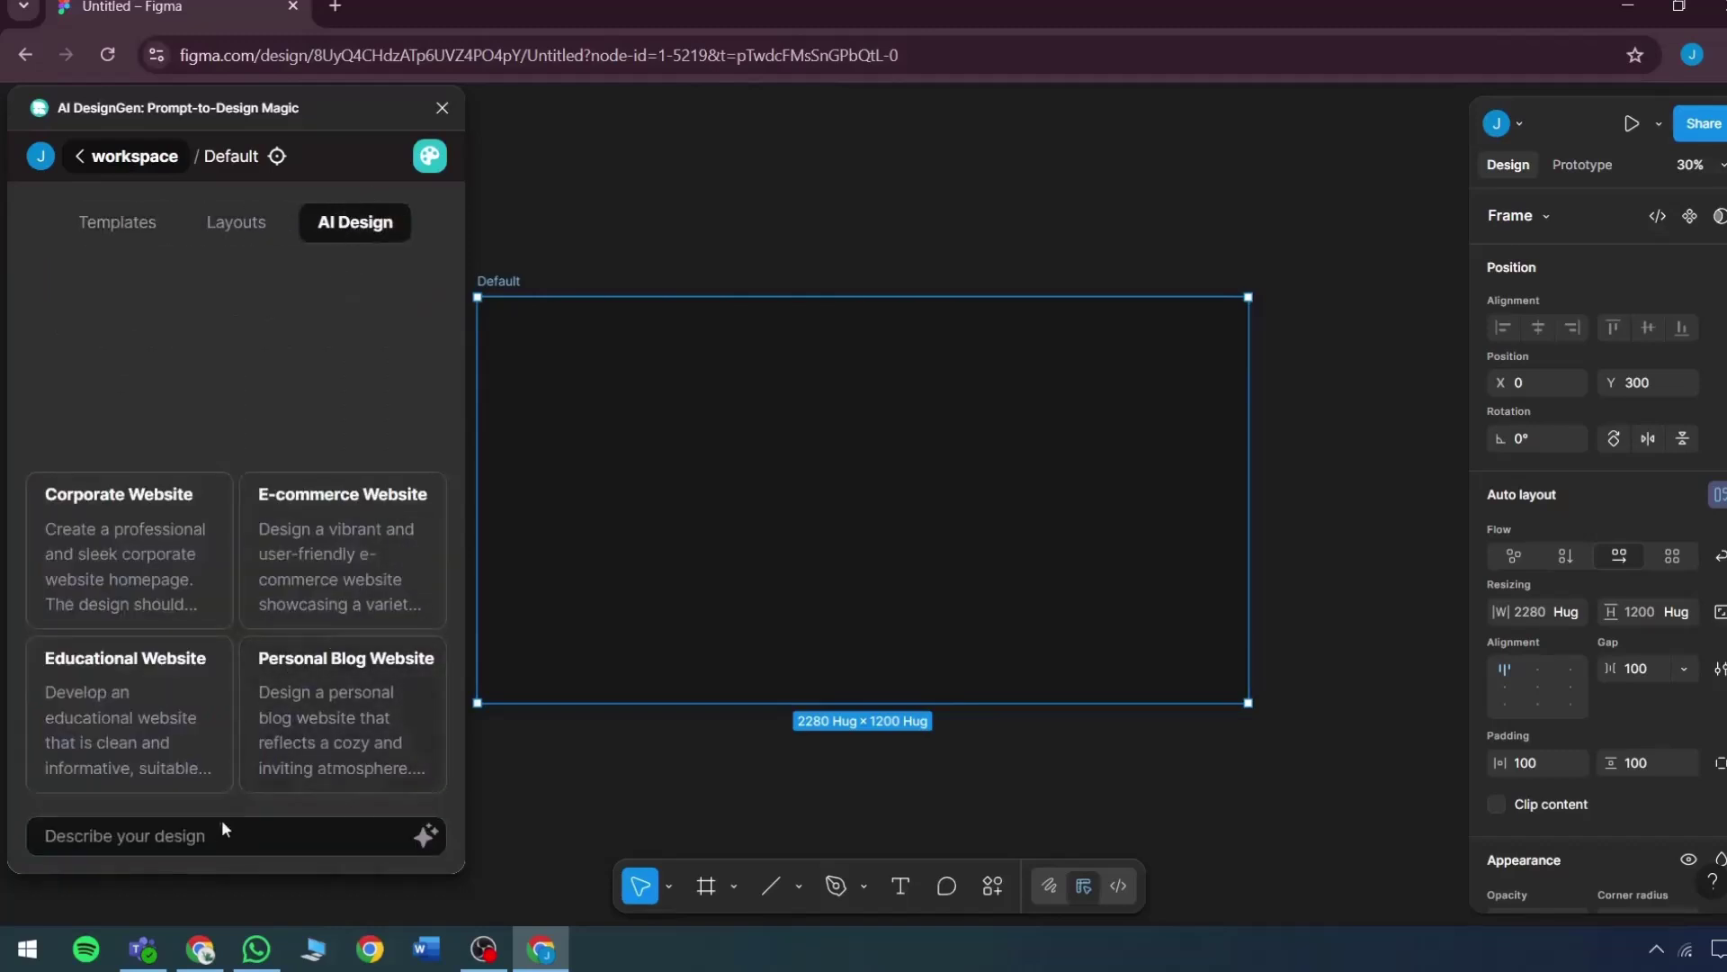
pyautogui.click(429, 155)
pyautogui.scroll(-1, 241, 395)
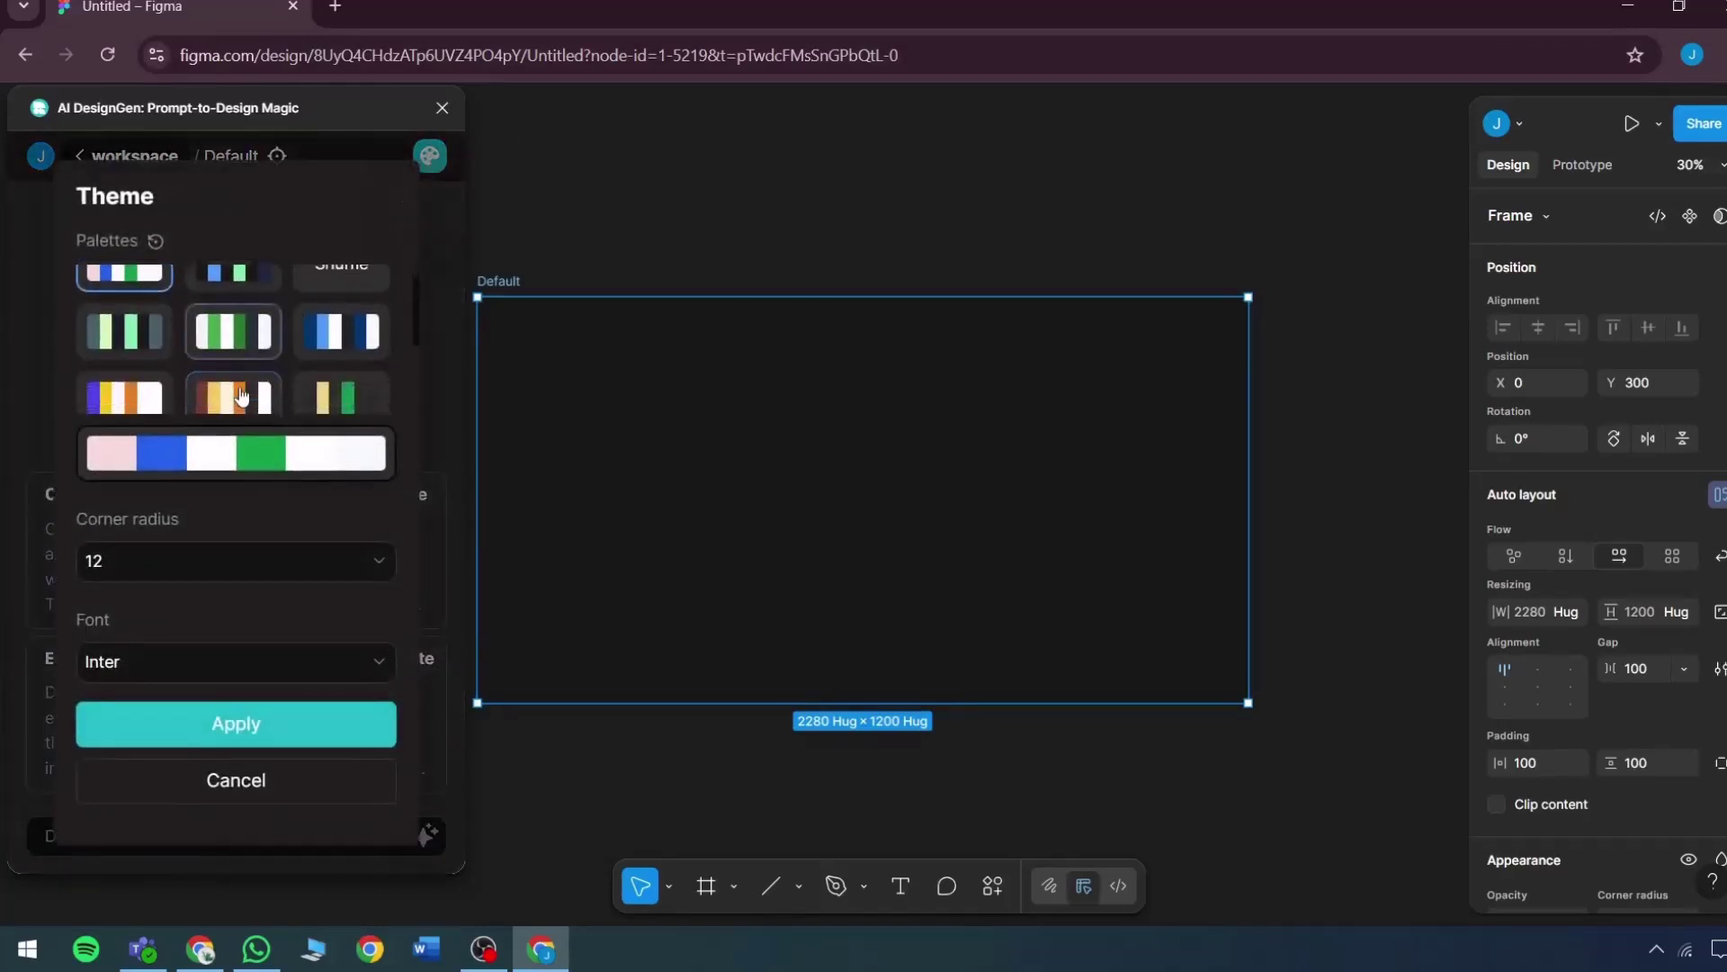
pyautogui.scroll(-5, 241, 396)
pyautogui.click(122, 324)
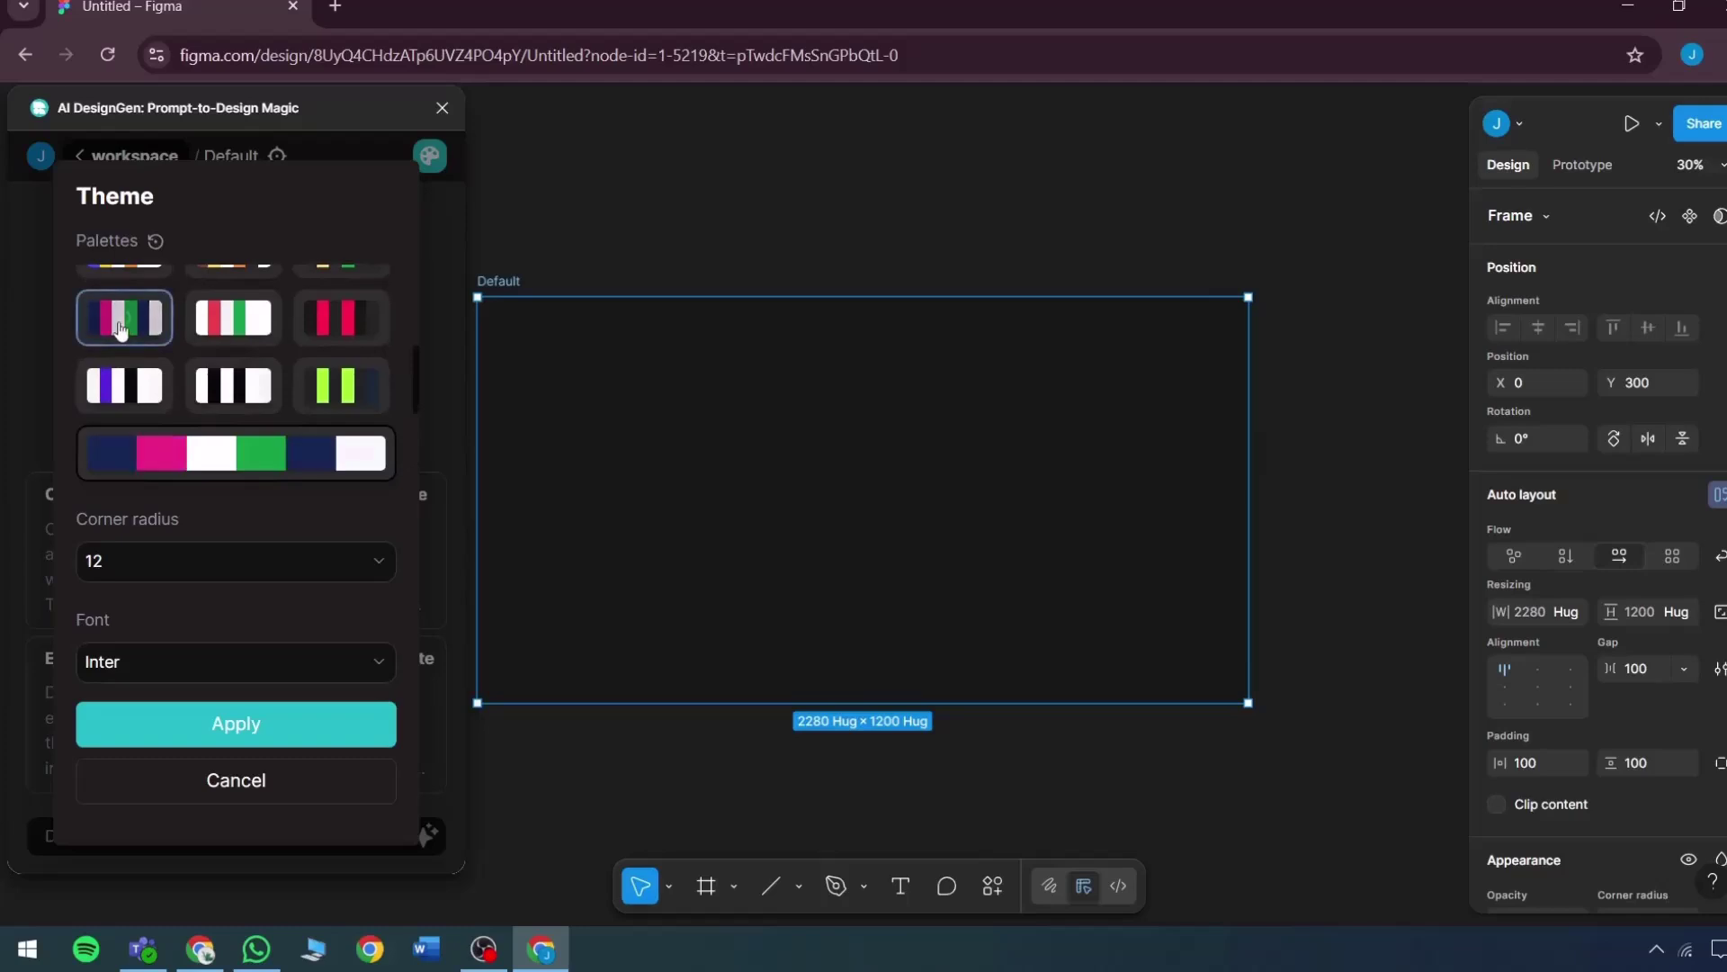
# Set the theme's corner radius to 22 and its font to Julius Sans One, and apply the theme.
pyautogui.click(117, 560)
pyautogui.click(108, 725)
pyautogui.click(149, 661)
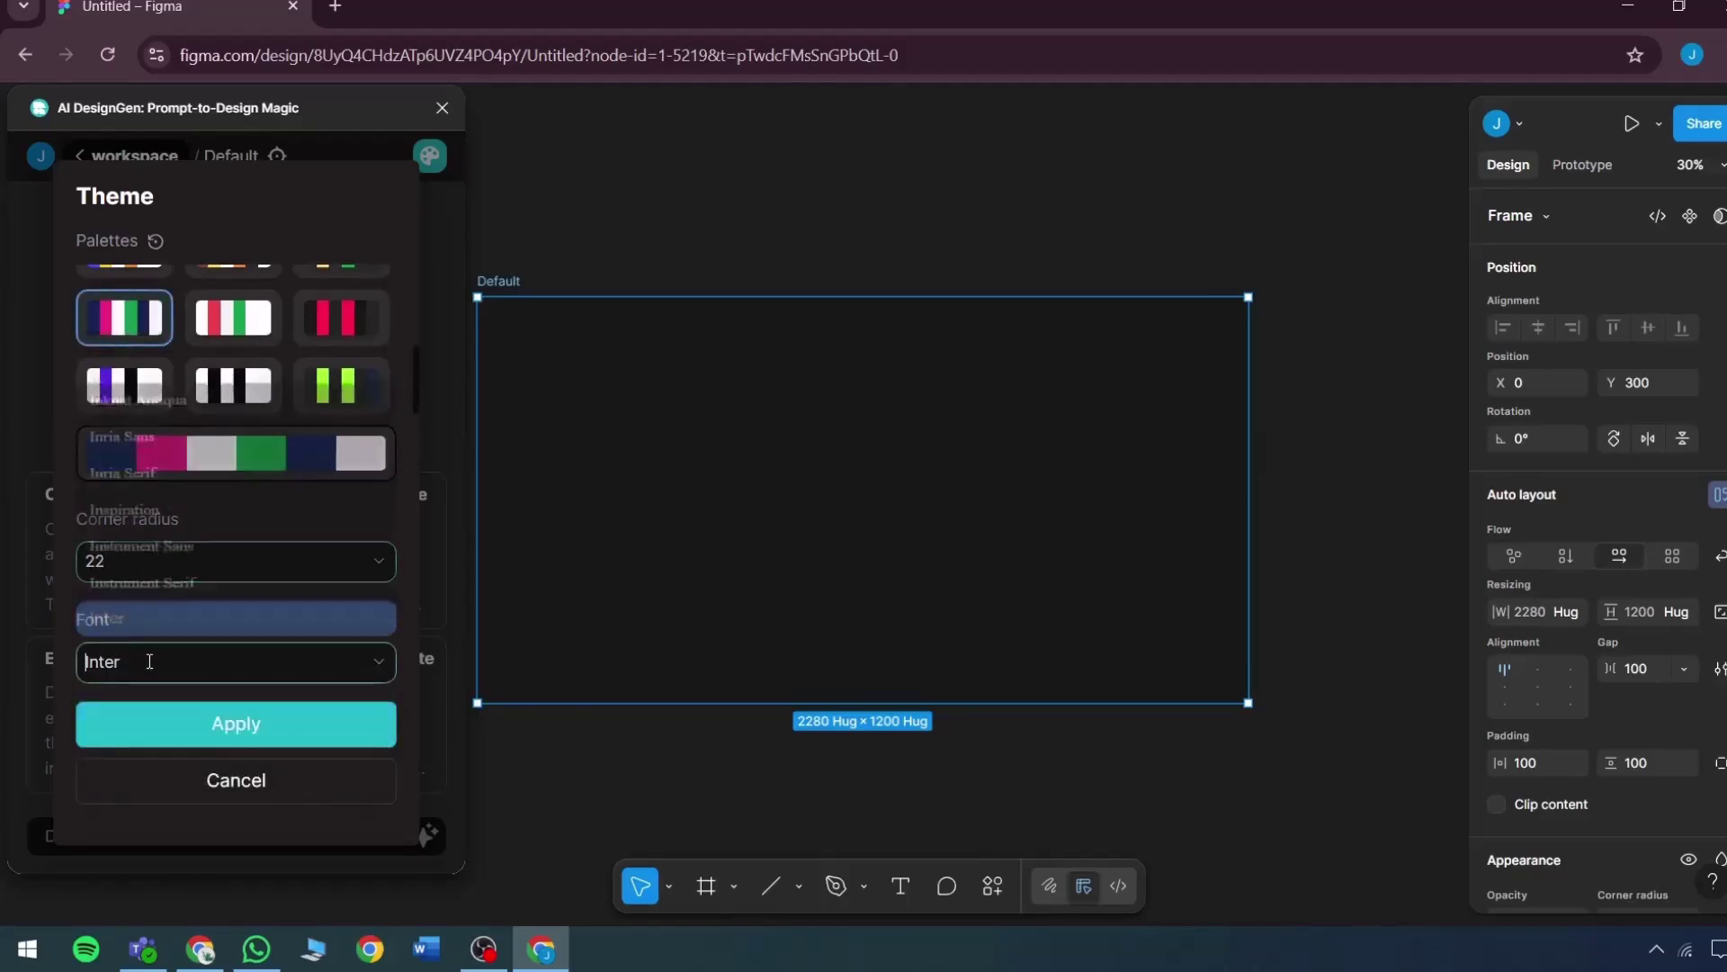
pyautogui.scroll(-14, 169, 518)
pyautogui.click(169, 517)
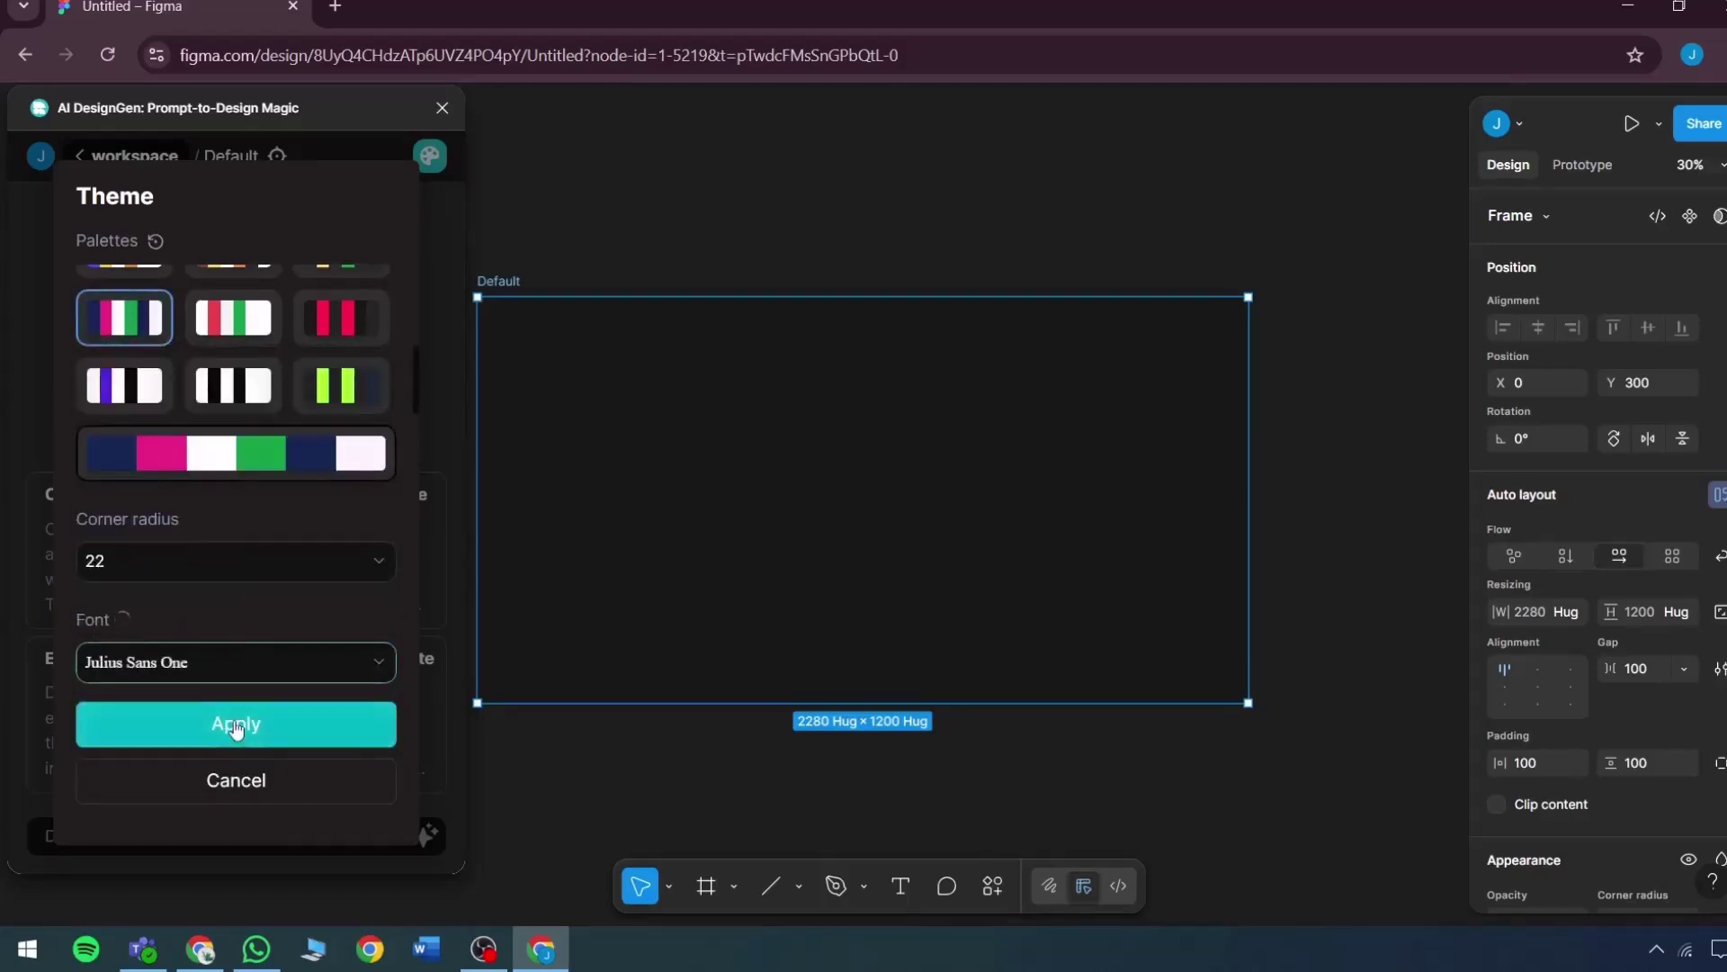
pyautogui.click(236, 727)
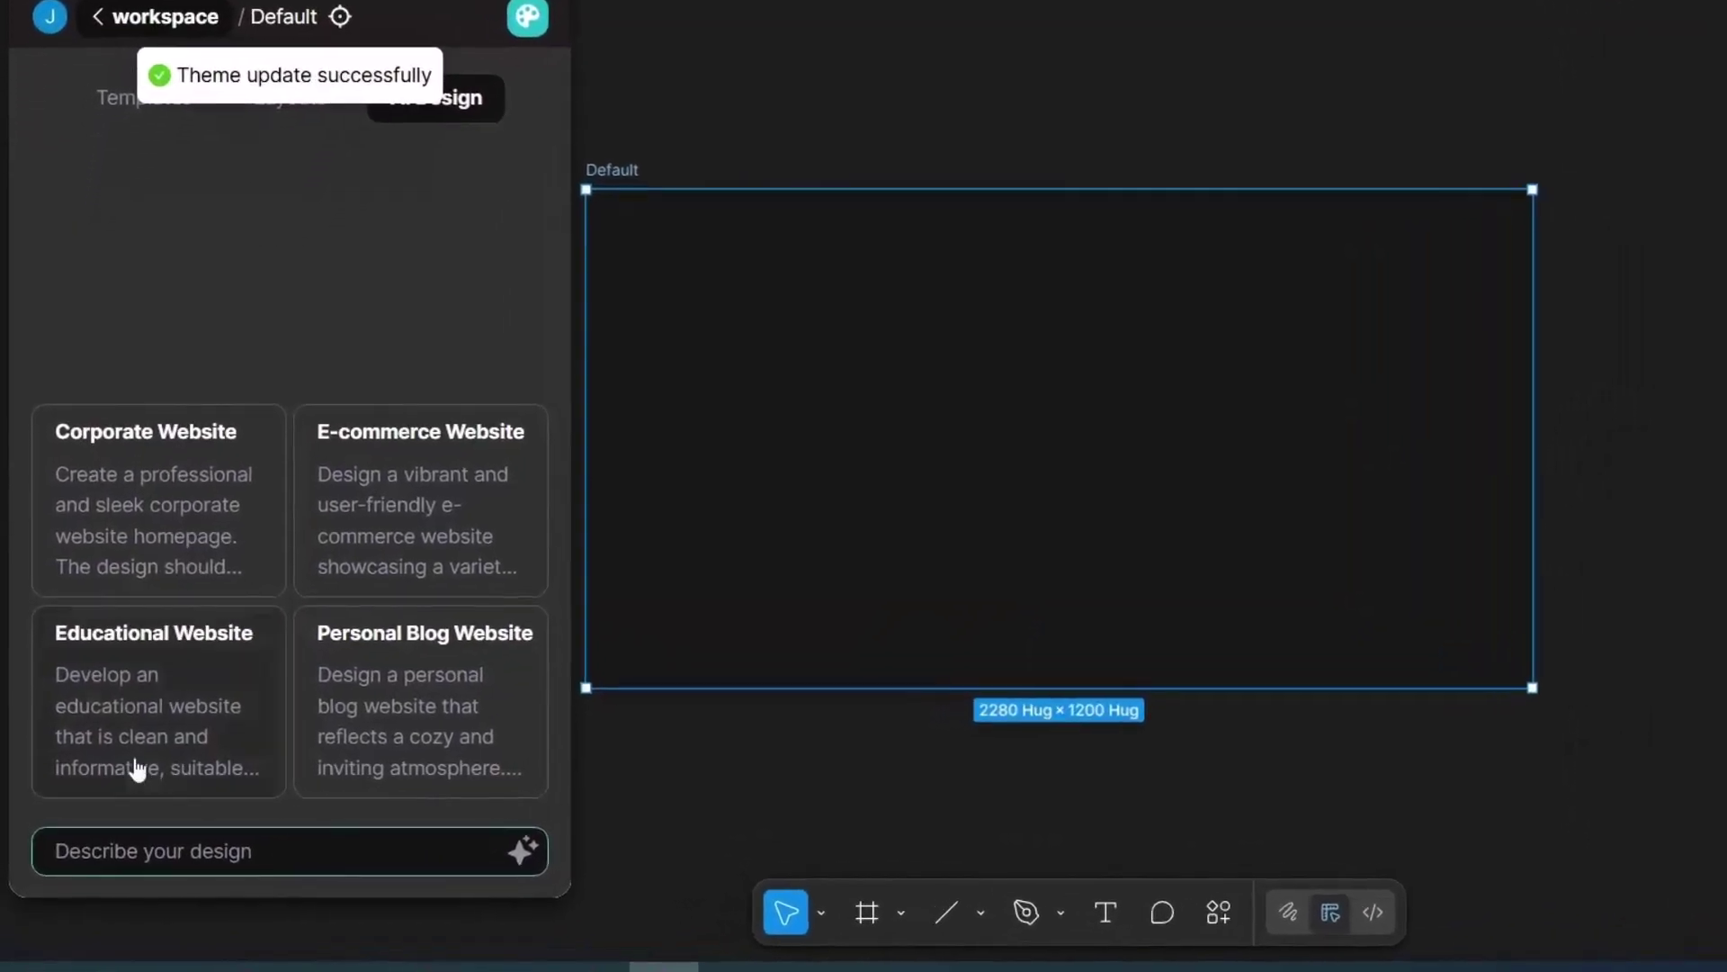
# Generate a design from the pasted prompt for a clean, modern, responsive car-focused brand website, and look over the generated pages.
pyautogui.hotkey('ctrl', 'v')
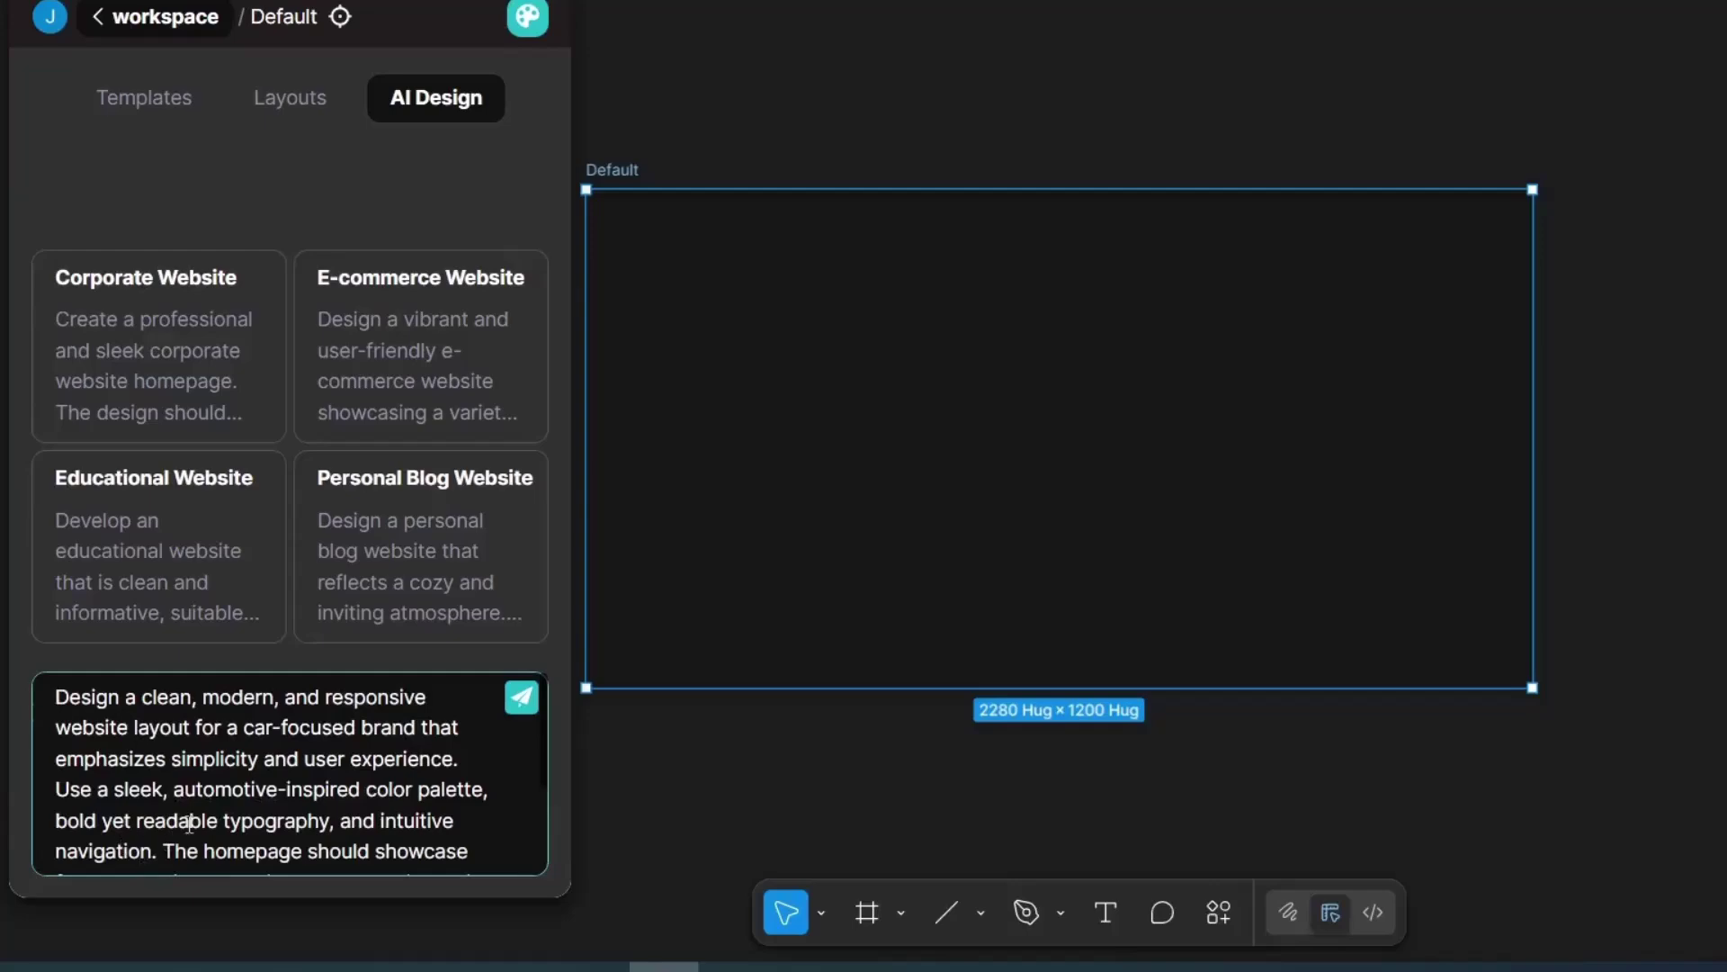
pyautogui.scroll(-3, 189, 823)
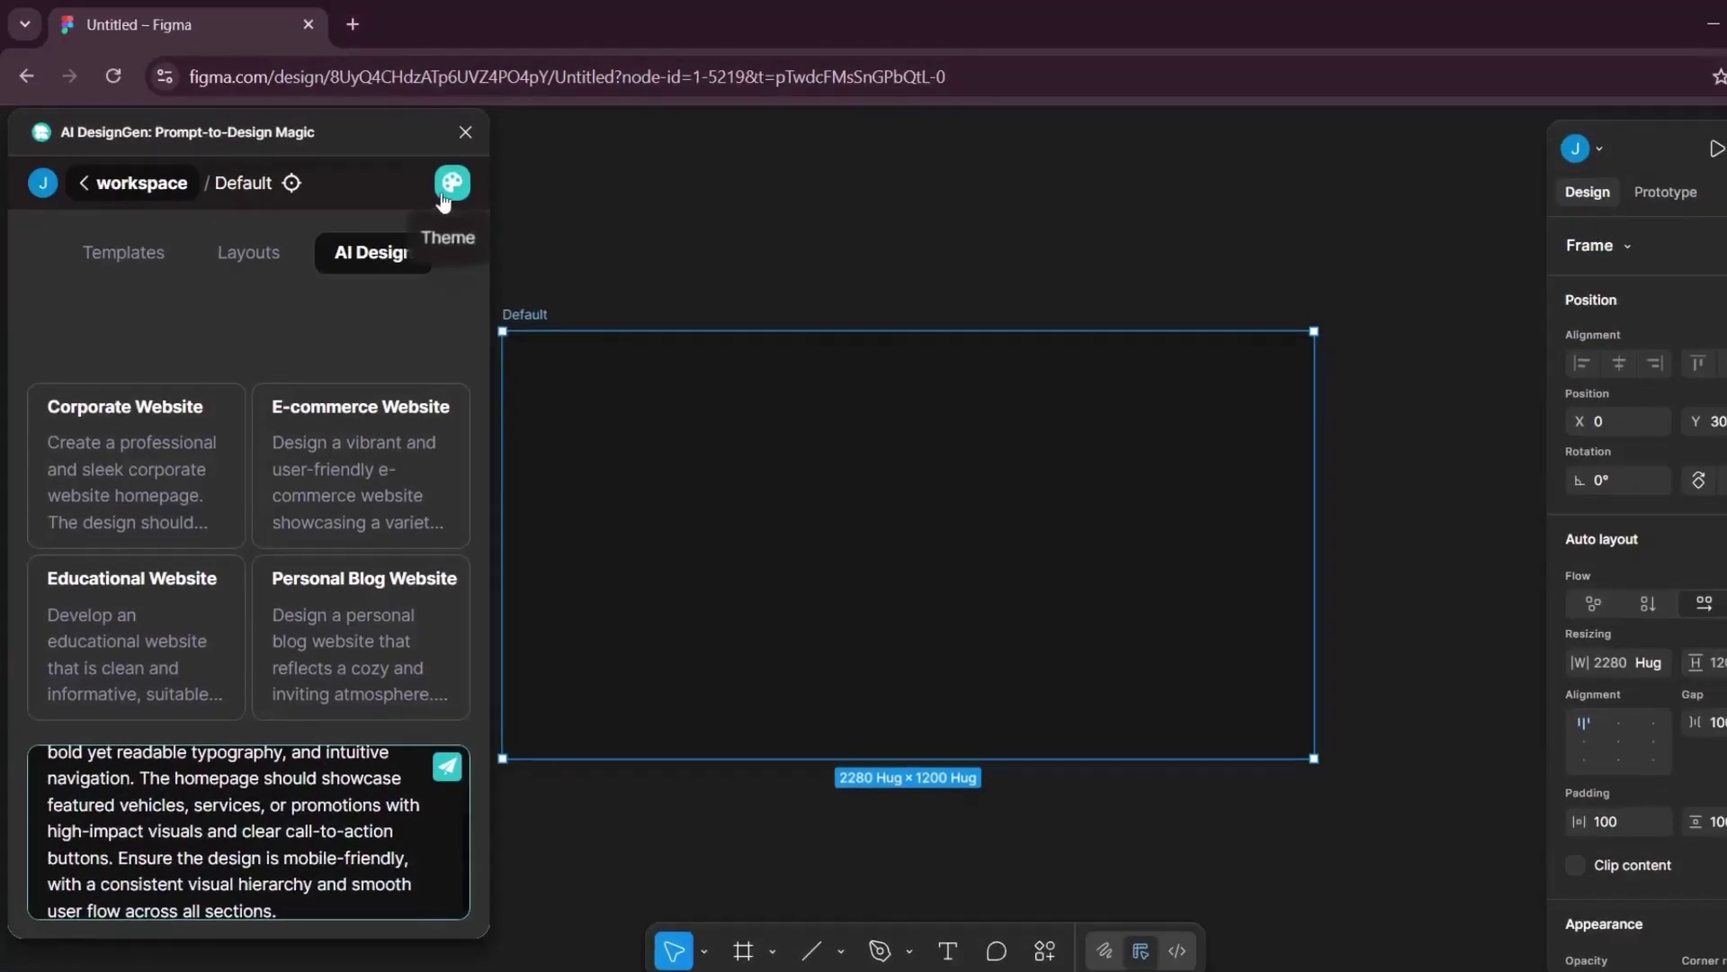
pyautogui.click(443, 198)
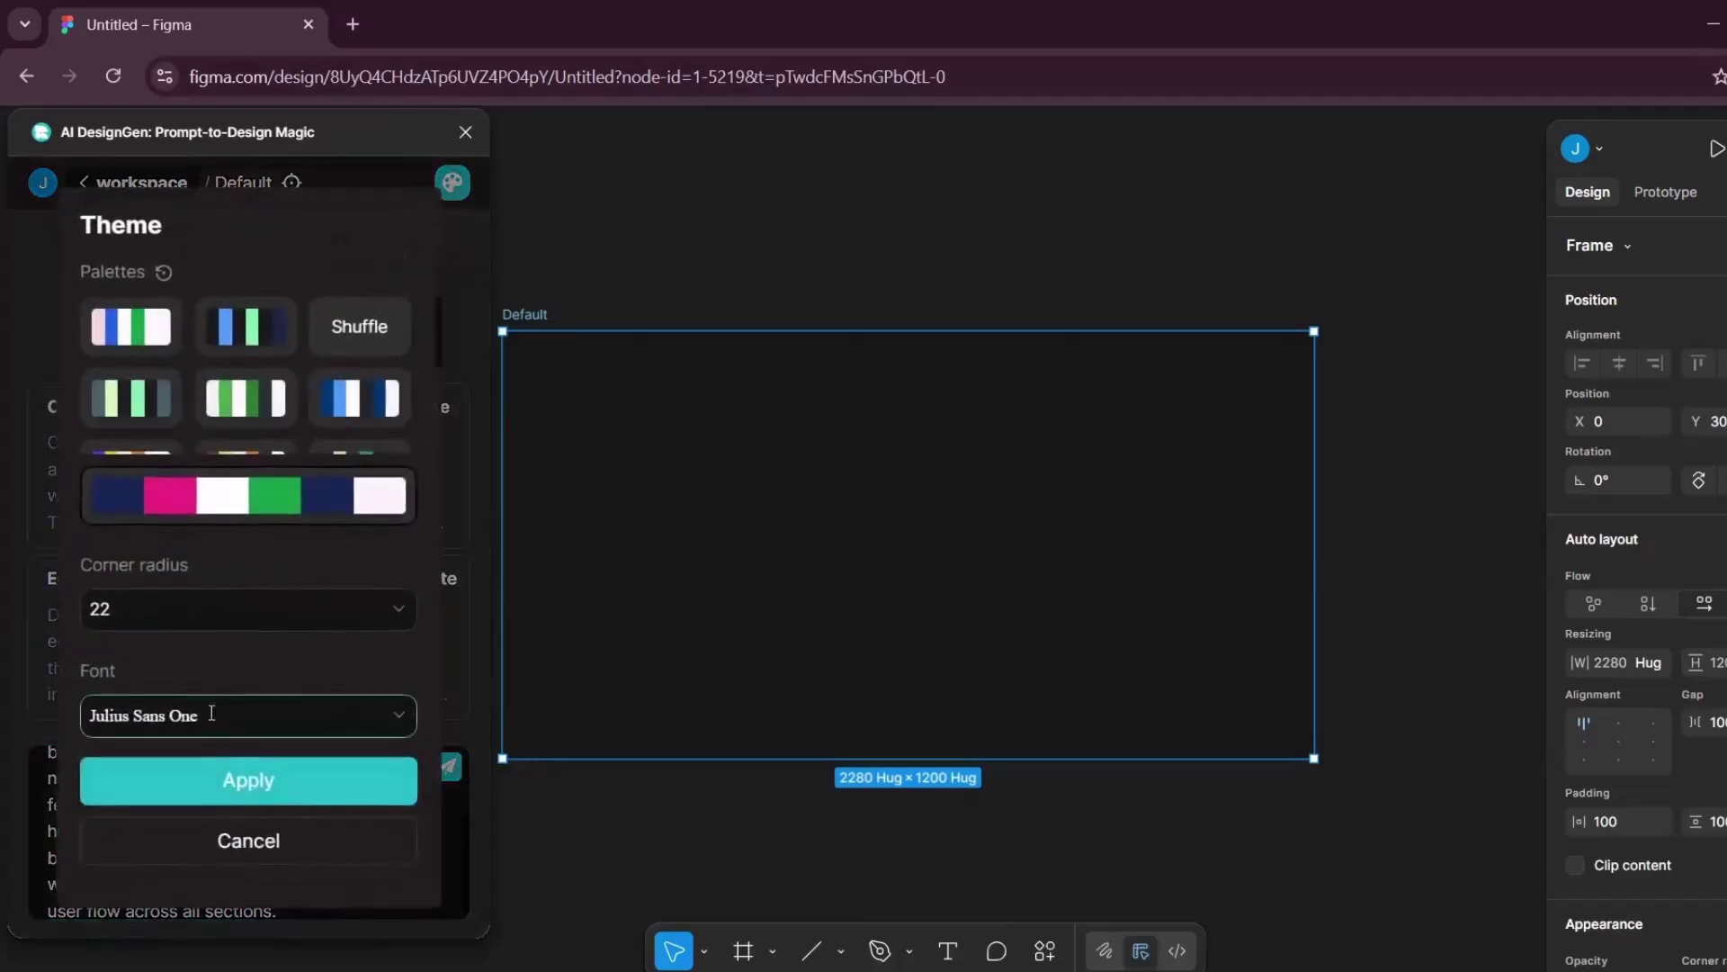
pyautogui.click(286, 836)
pyautogui.click(447, 765)
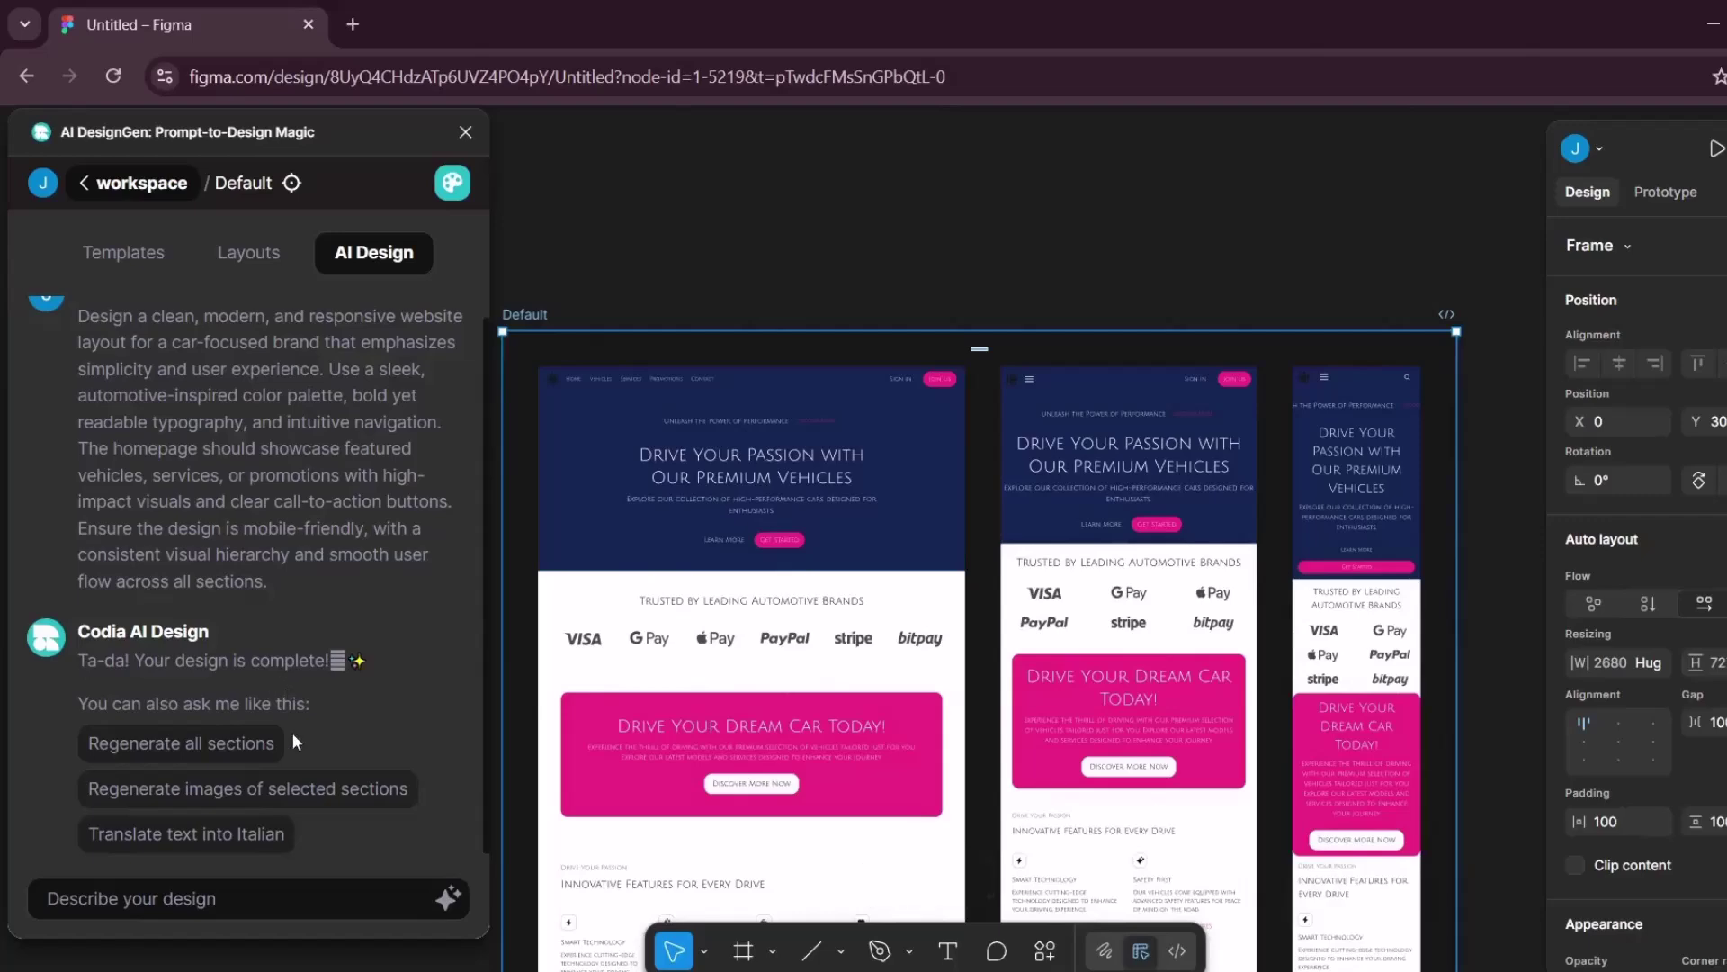
pyautogui.scroll(-5, 795, 715)
pyautogui.scroll(-10, 794, 715)
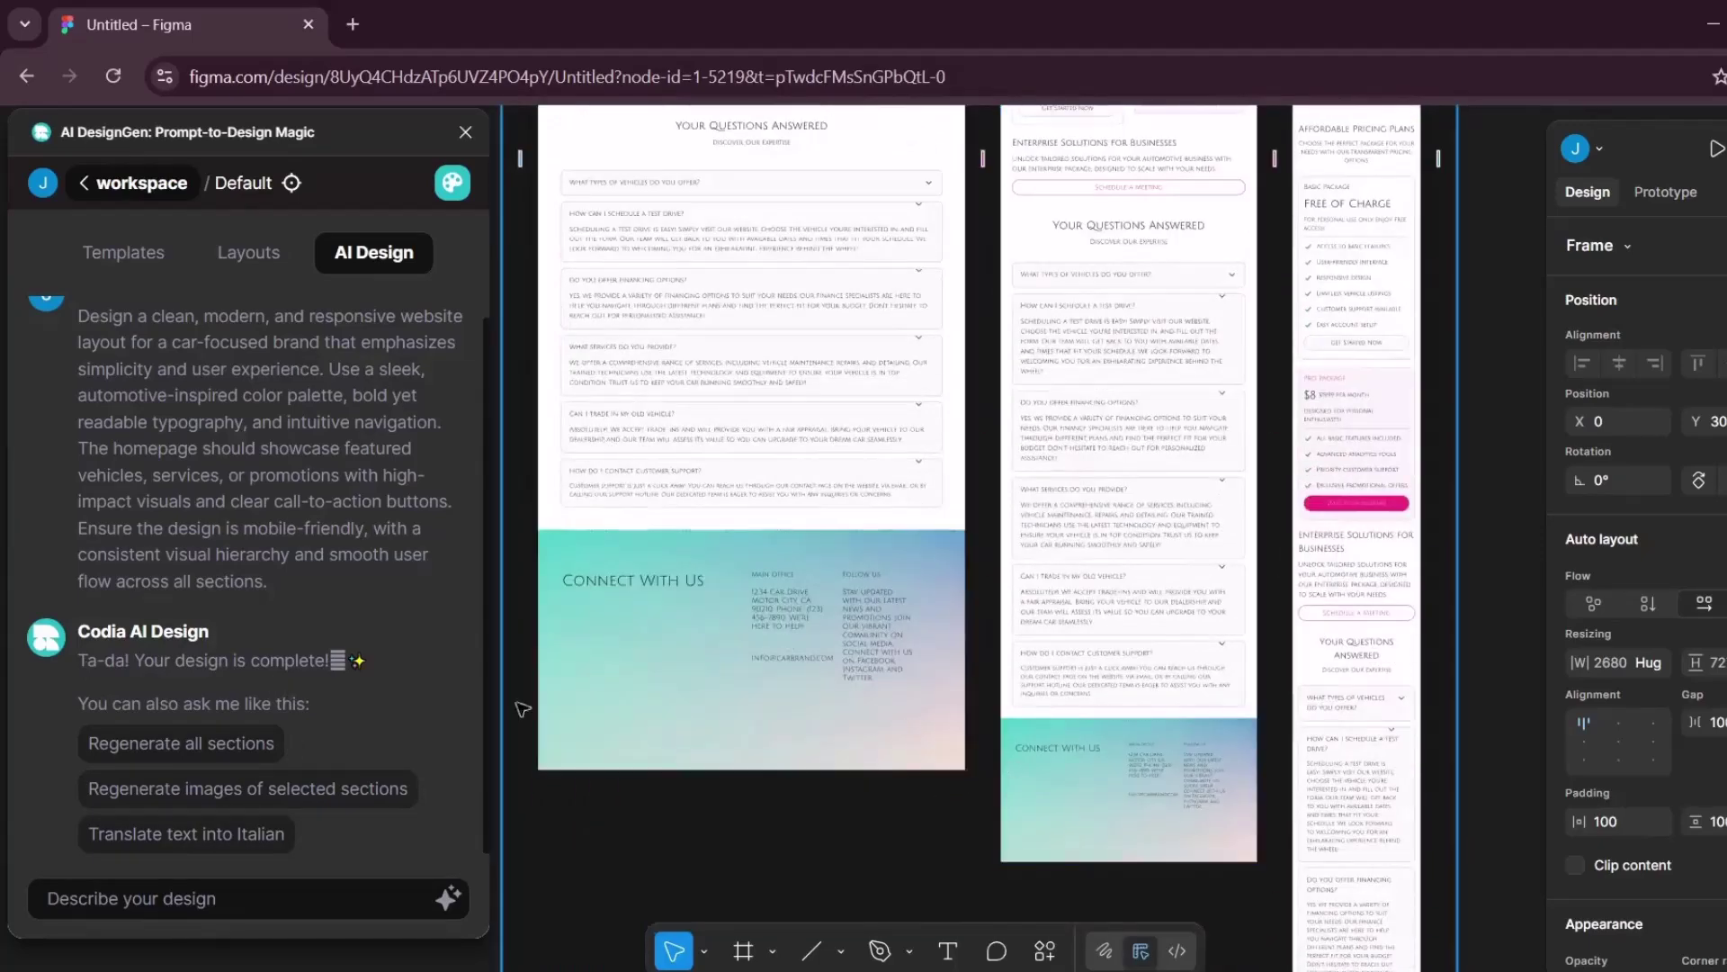
pyautogui.moveTo(269, 583); pyautogui.dragTo(90, 449)
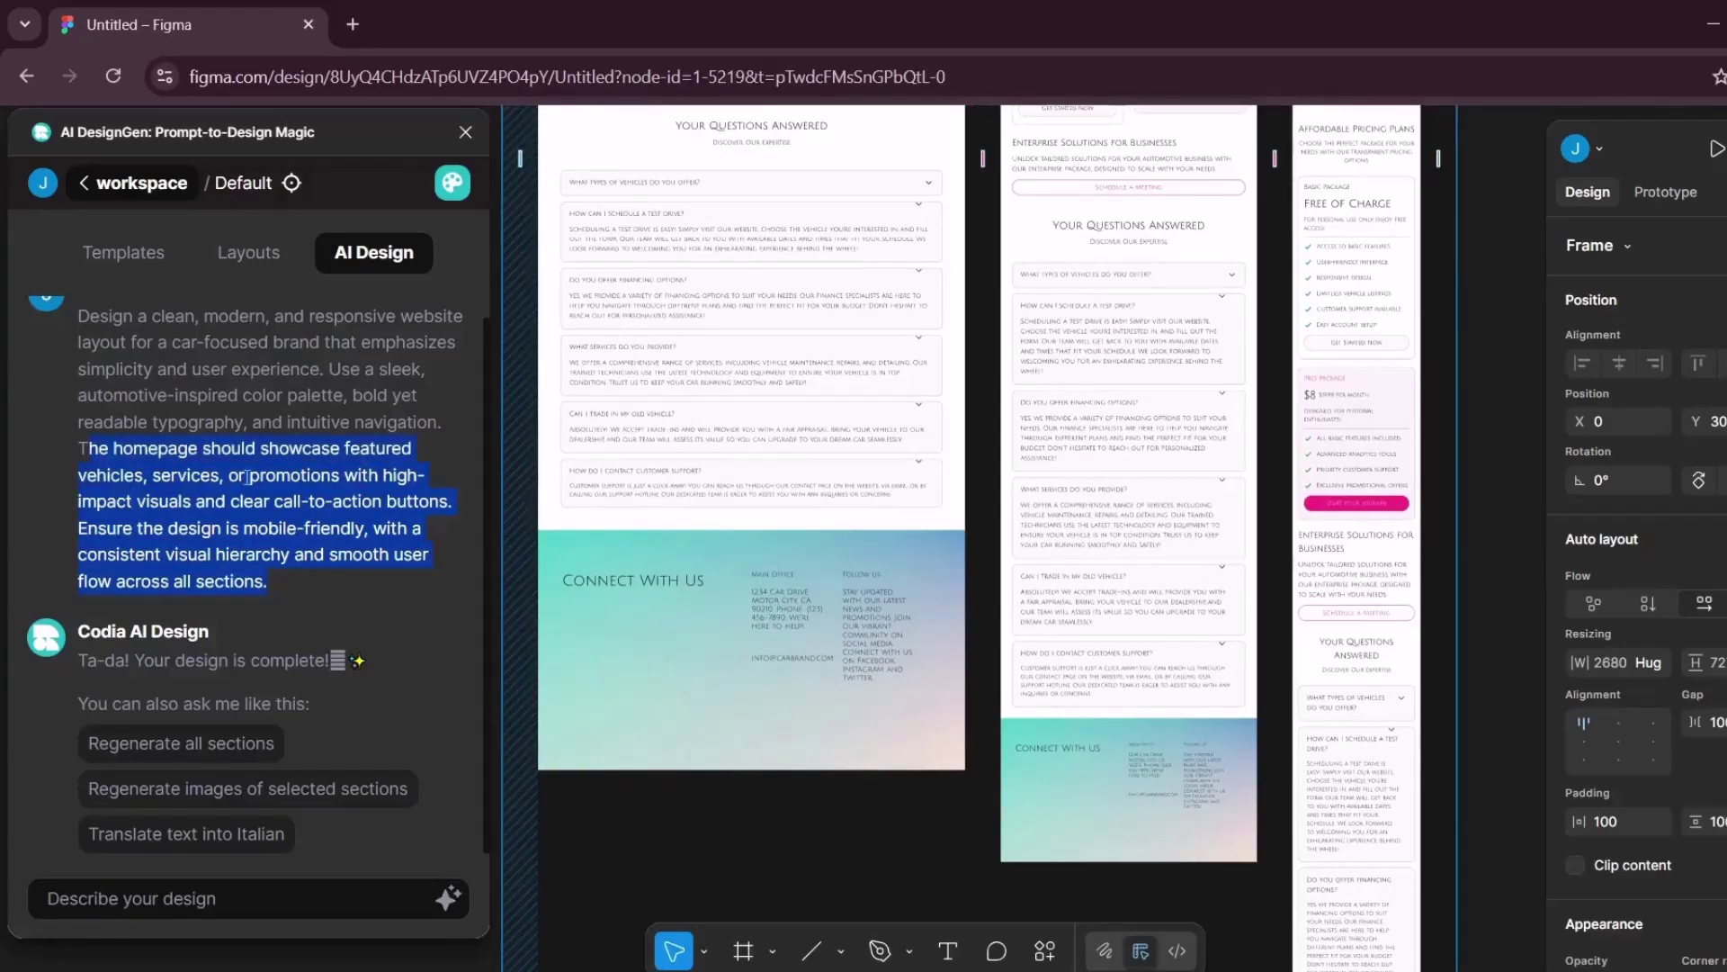
pyautogui.scroll(6, 815, 654)
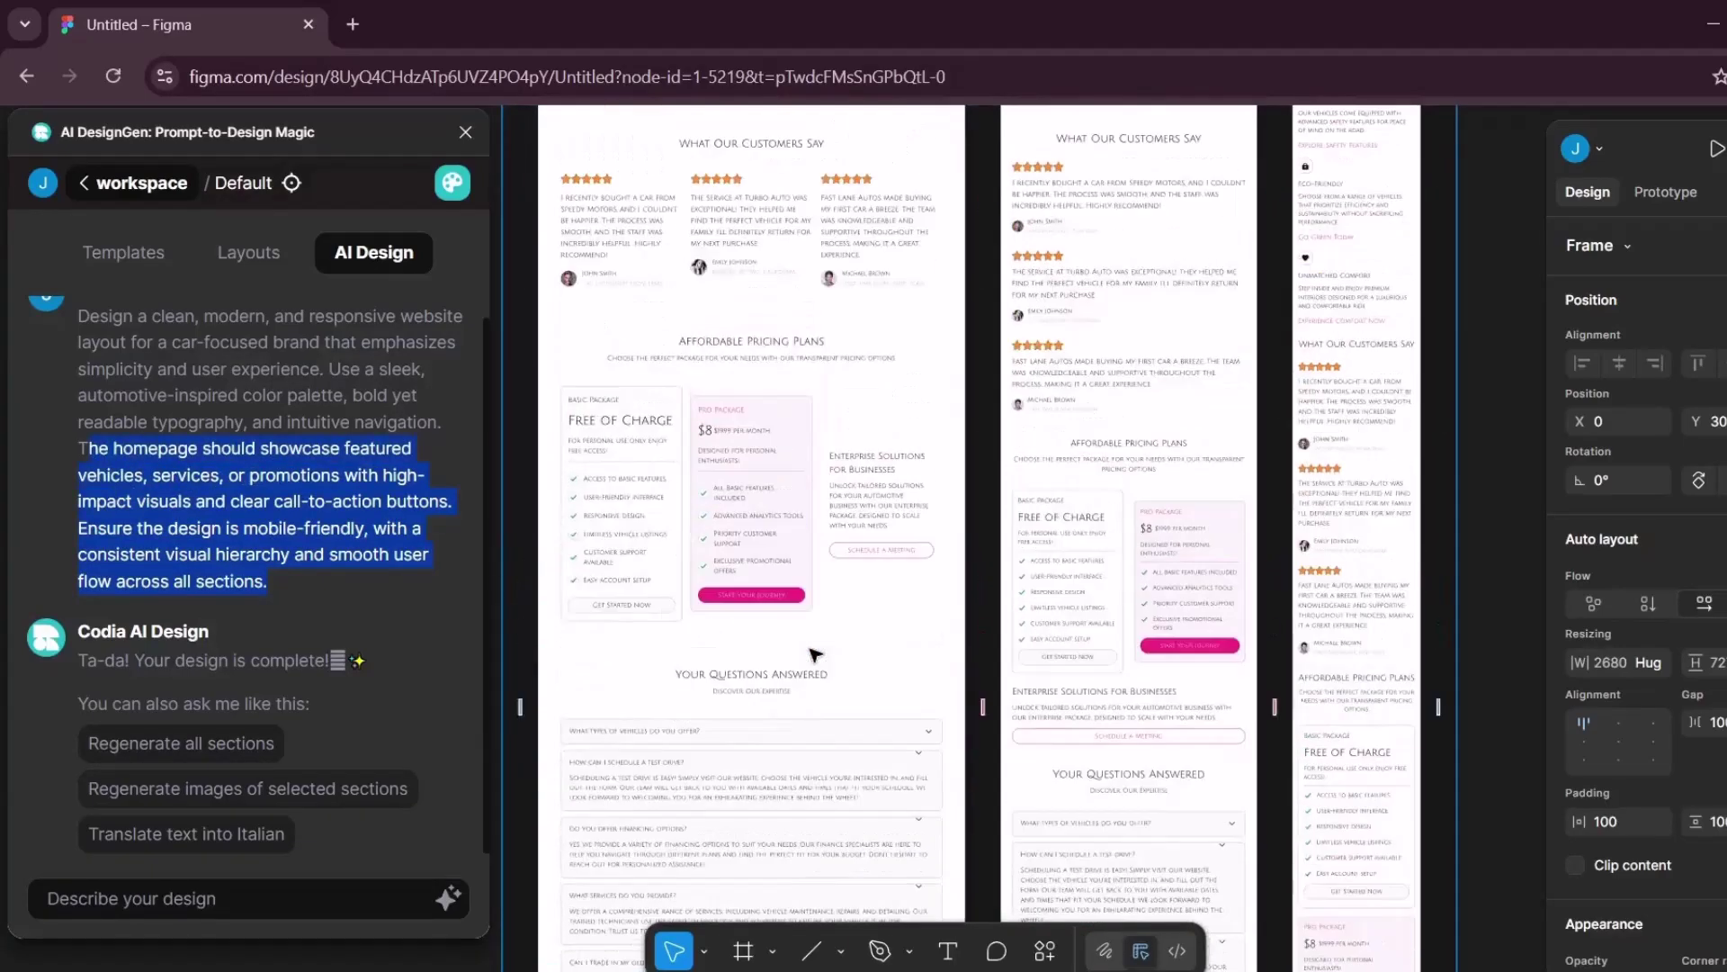
pyautogui.scroll(5, 815, 654)
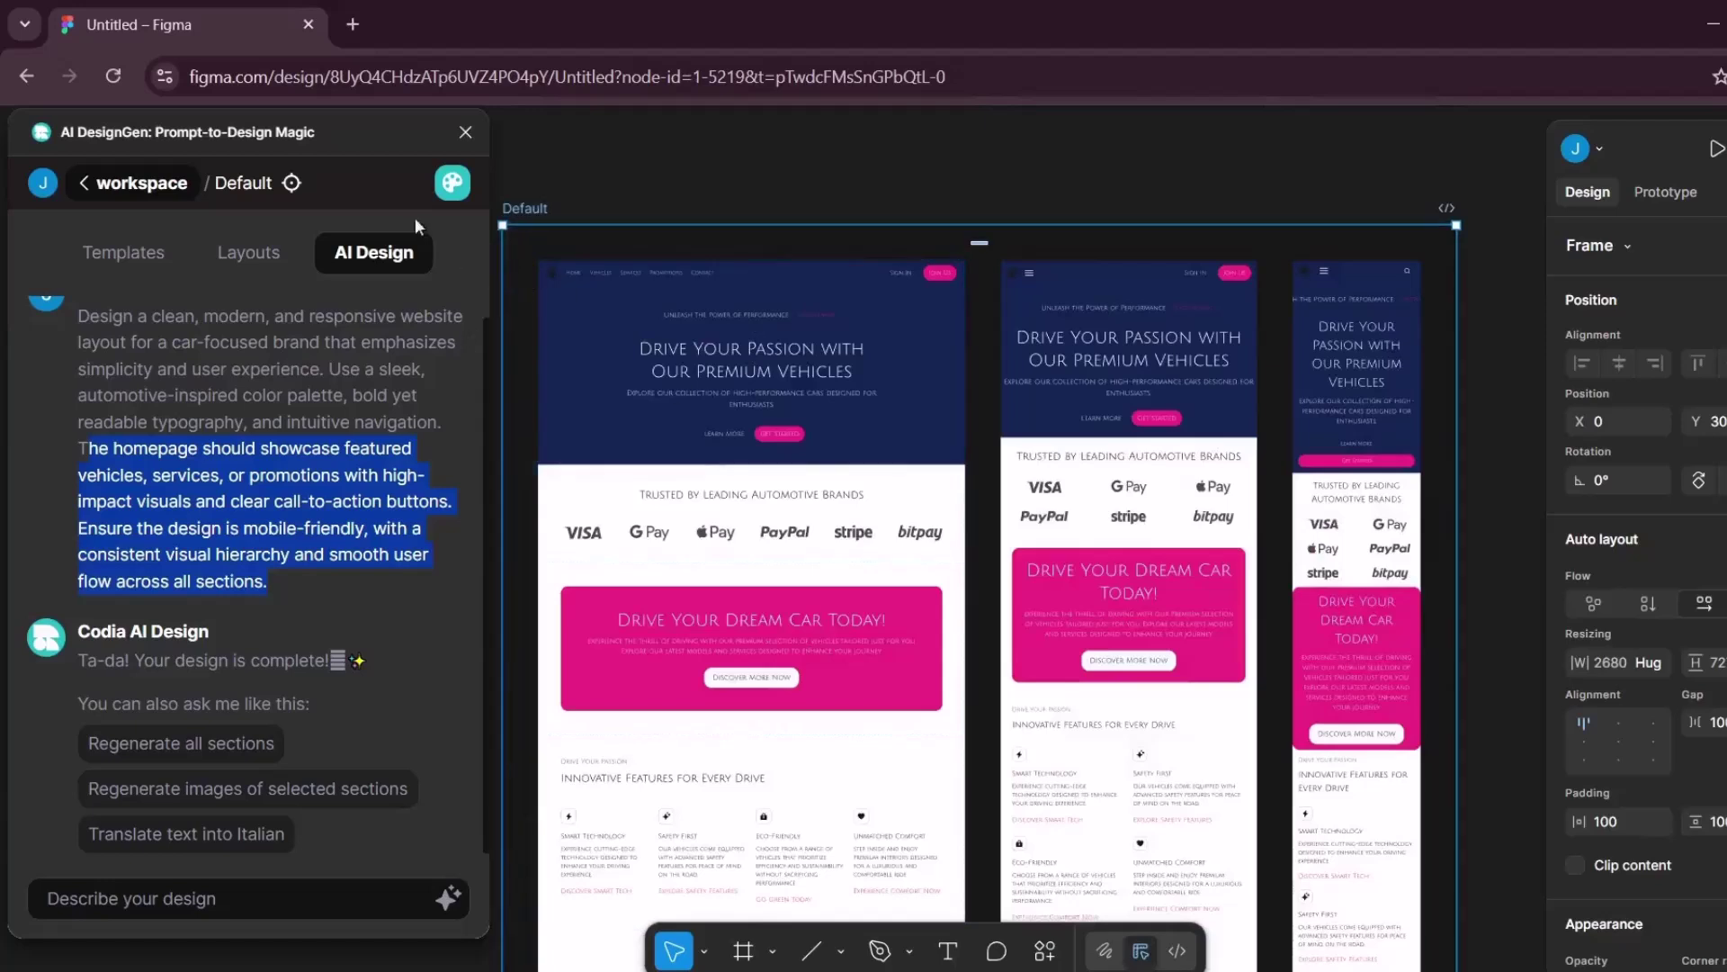
# Change the design's theme to the black-and-white palette with the Istok Web font, and keep these theme changes.
pyautogui.click(446, 186)
pyautogui.scroll(-2, 232, 402)
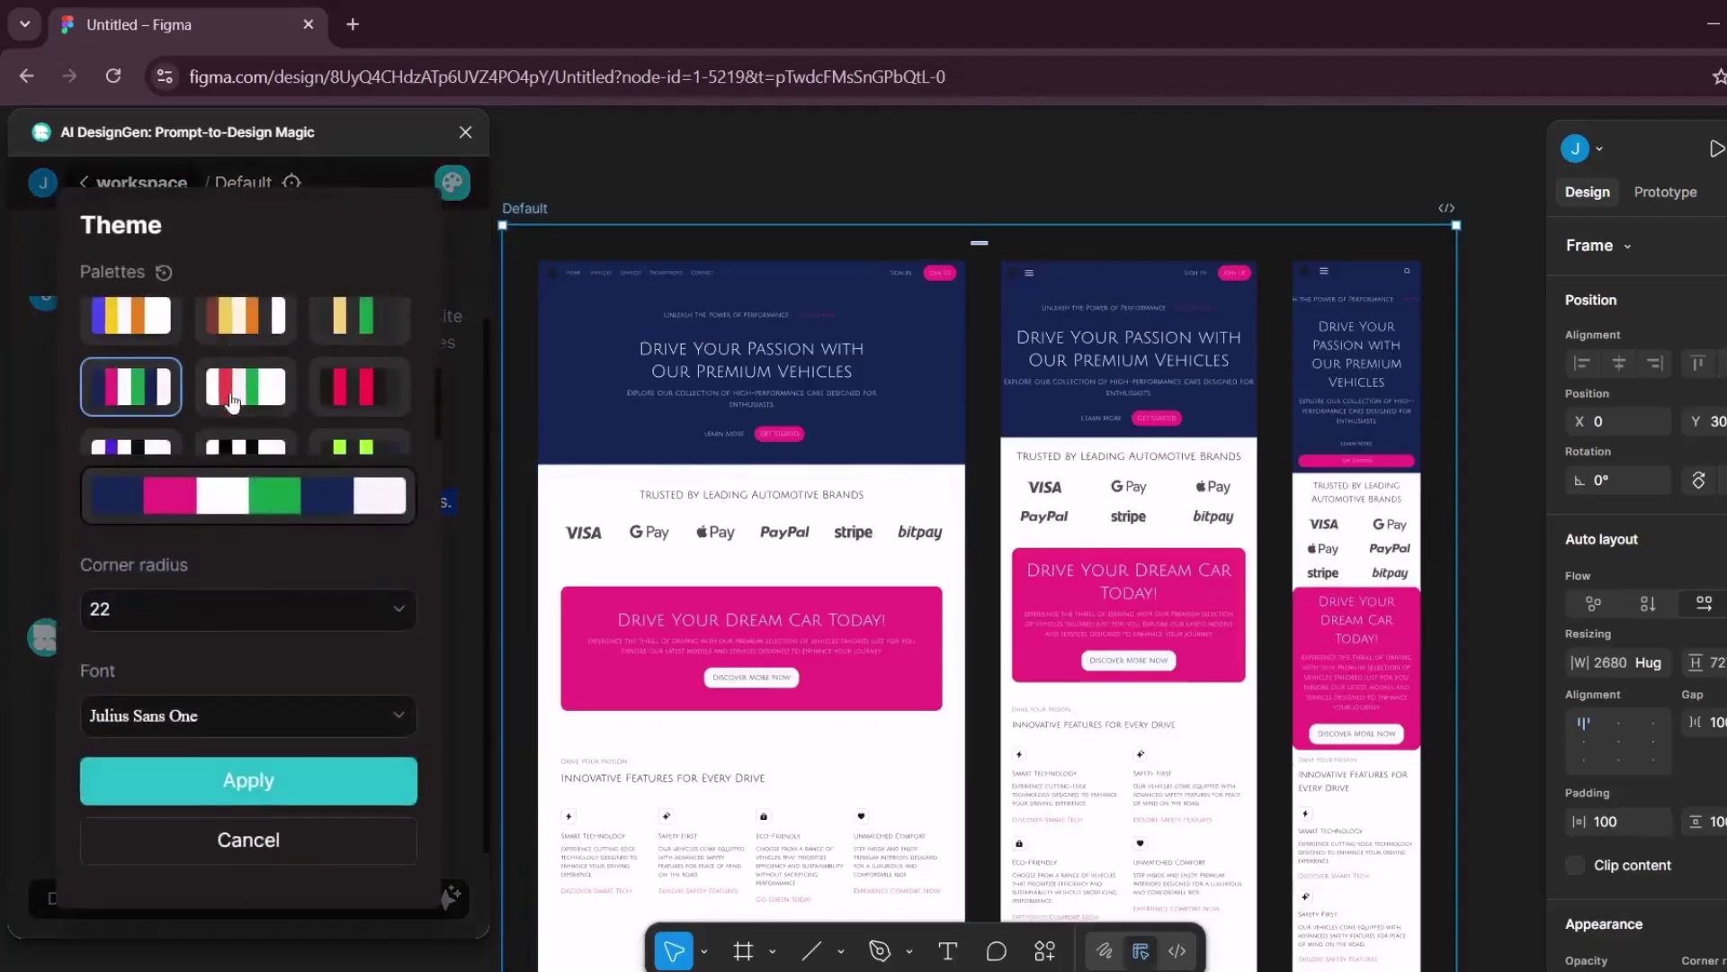
pyautogui.click(267, 425)
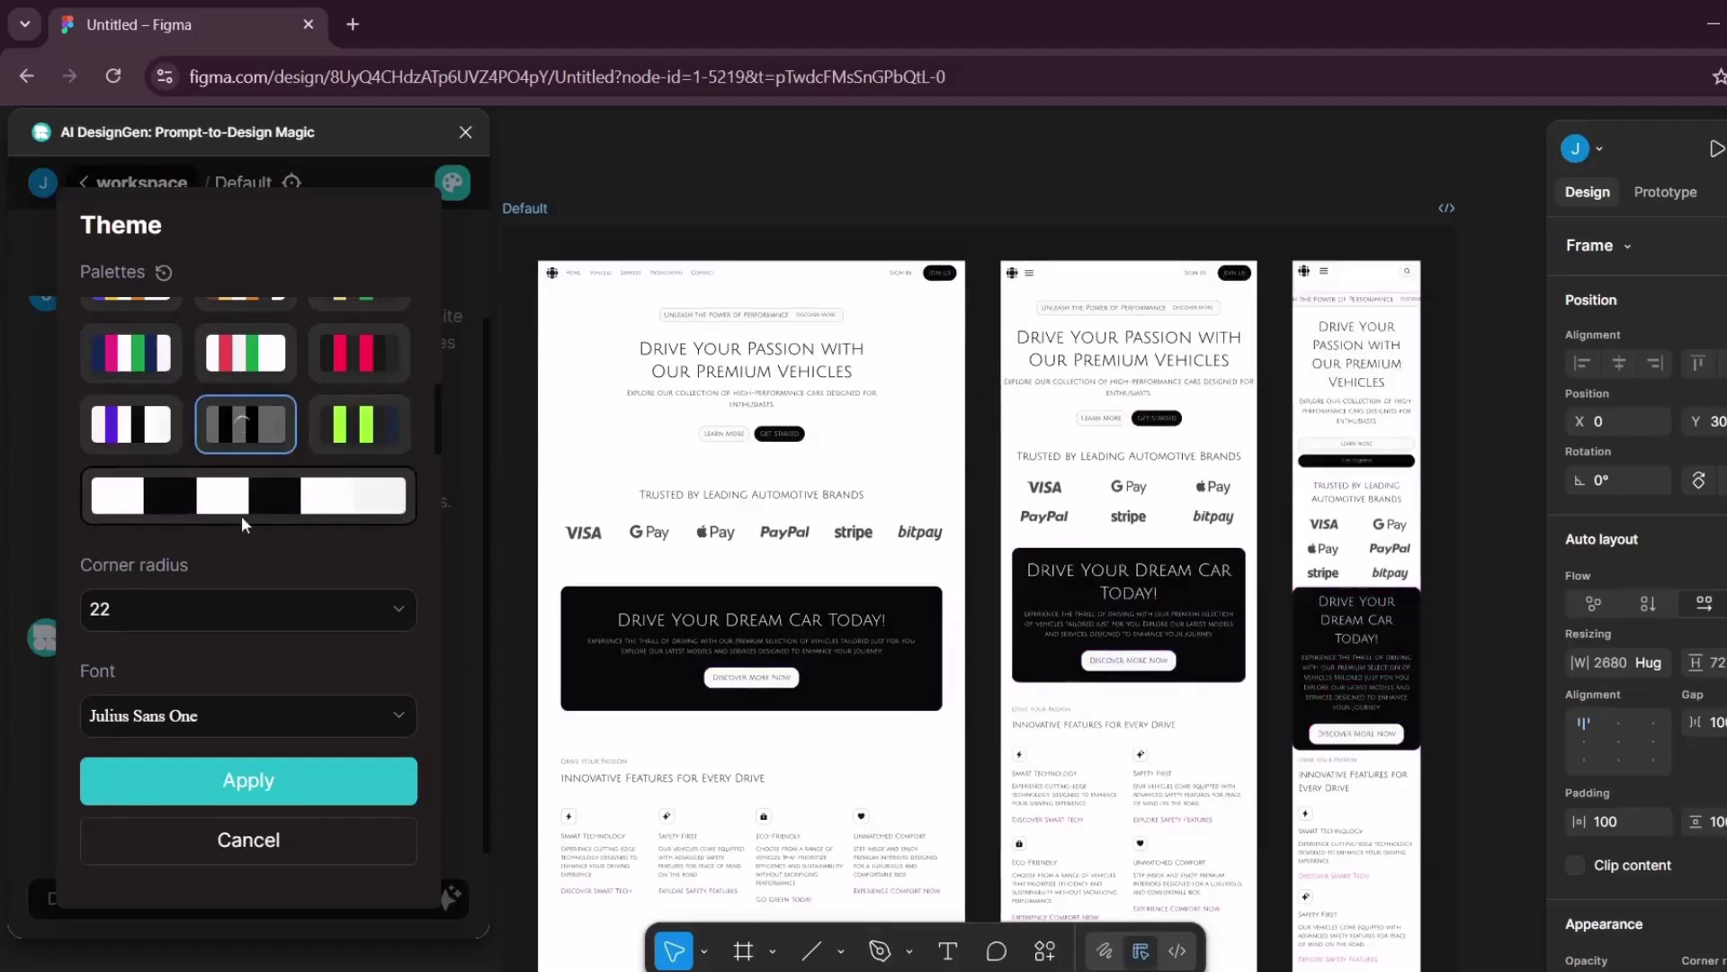
pyautogui.click(229, 715)
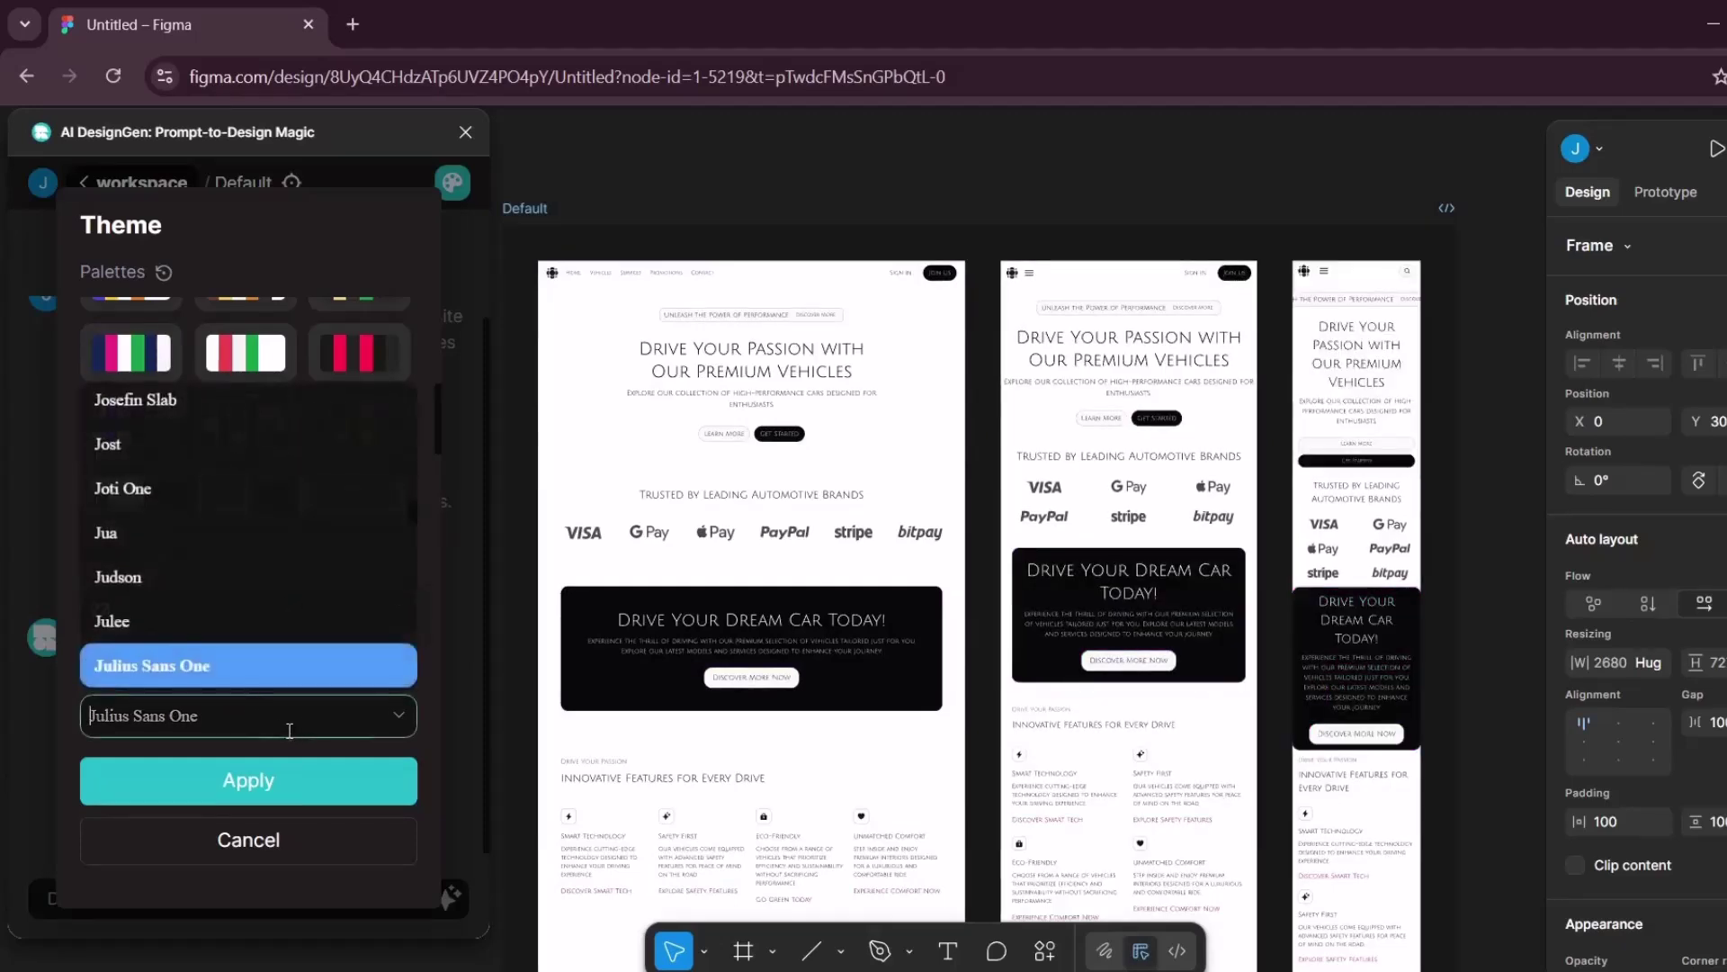
pyautogui.scroll(-6, 199, 577)
pyautogui.scroll(20, 171, 583)
pyautogui.scroll(-2, 163, 587)
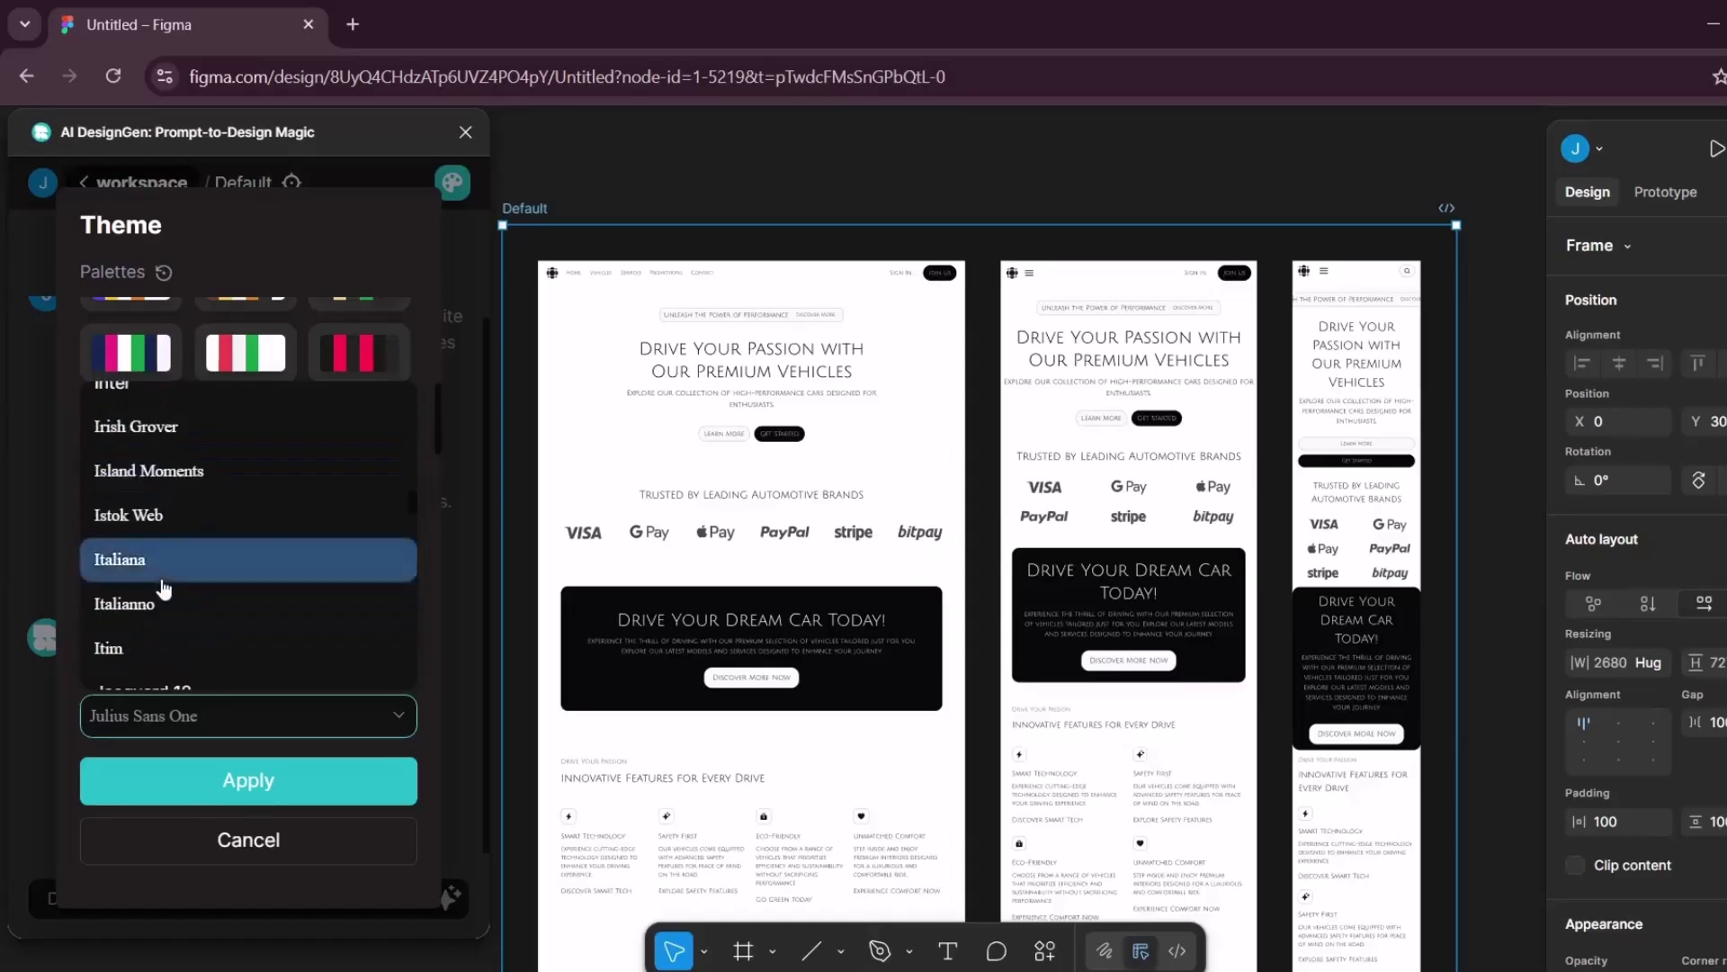
pyautogui.click(168, 518)
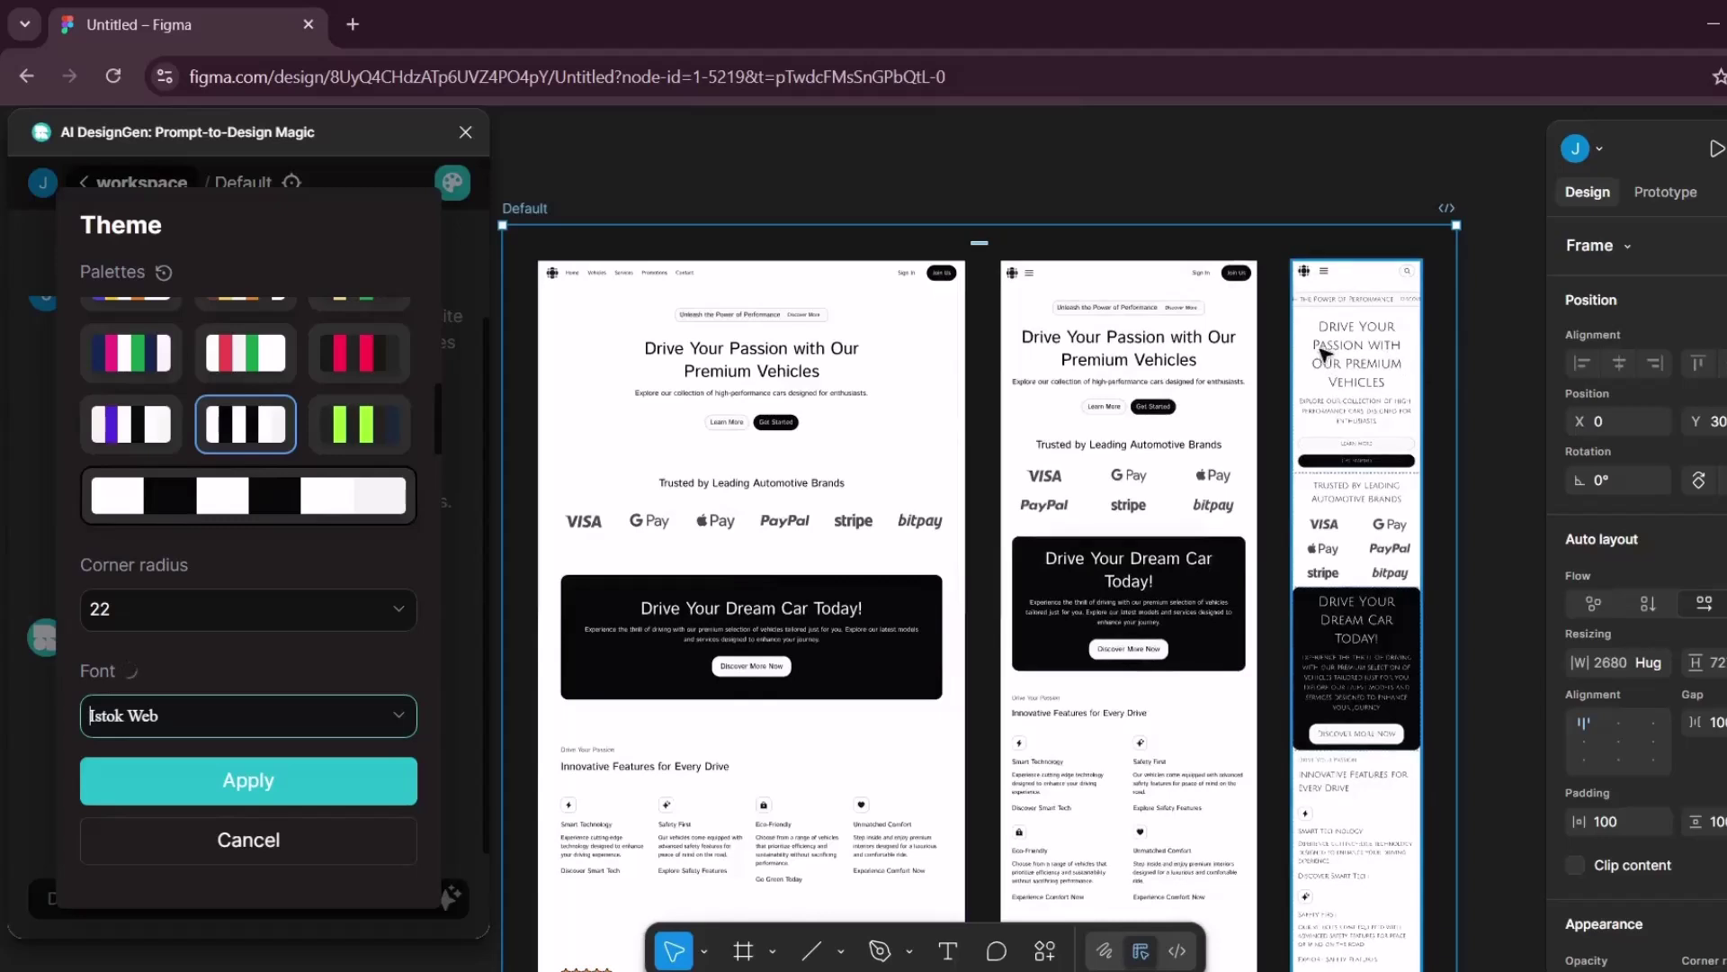
pyautogui.click(248, 846)
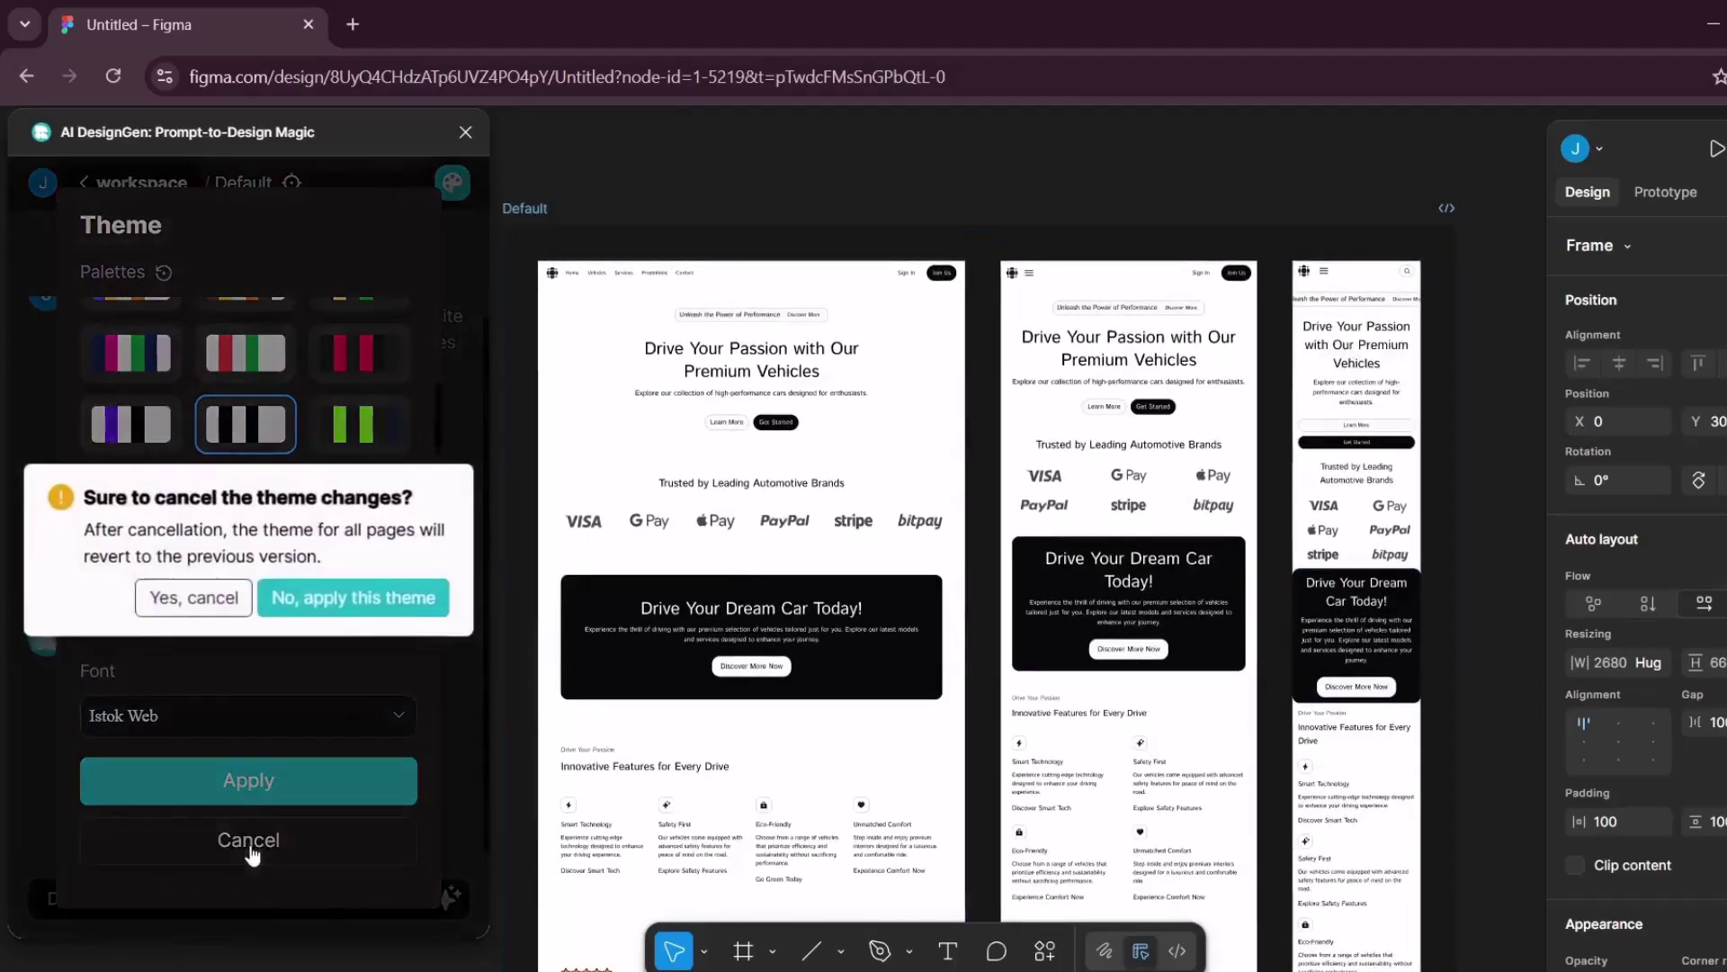
pyautogui.click(308, 598)
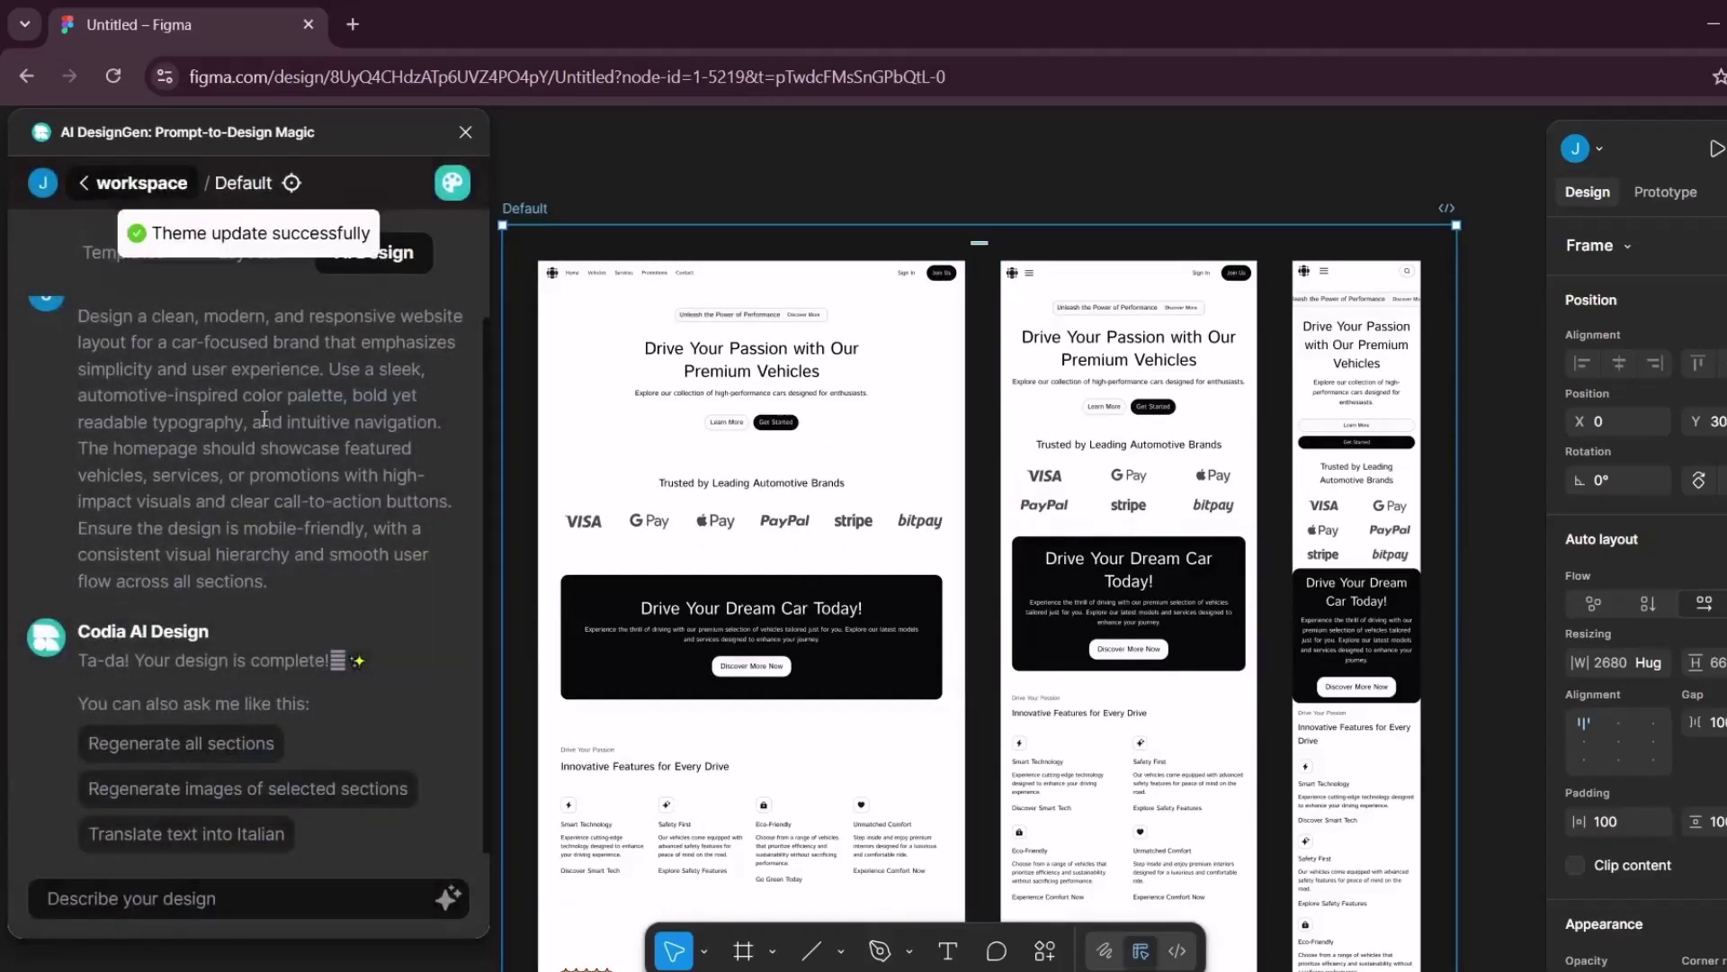
# Switch the theme to the white, purple and black palette, check it across the pages, and apply it.
pyautogui.scroll(-15, 689, 569)
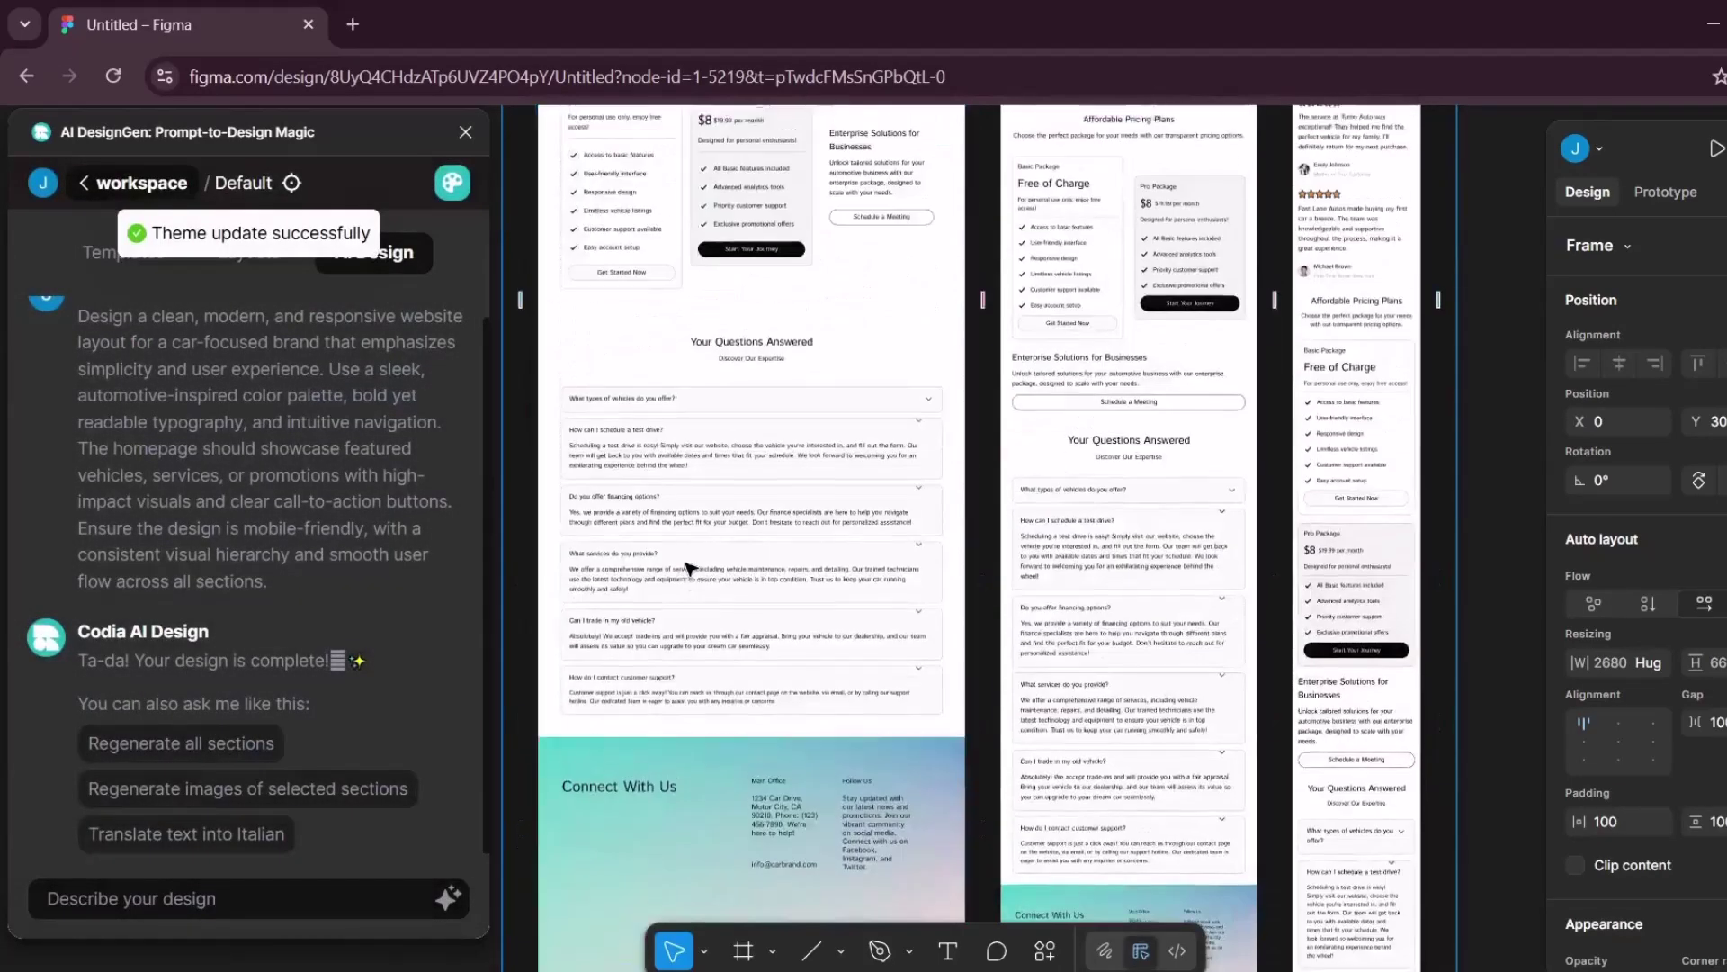
pyautogui.scroll(-3, 689, 569)
pyautogui.click(453, 184)
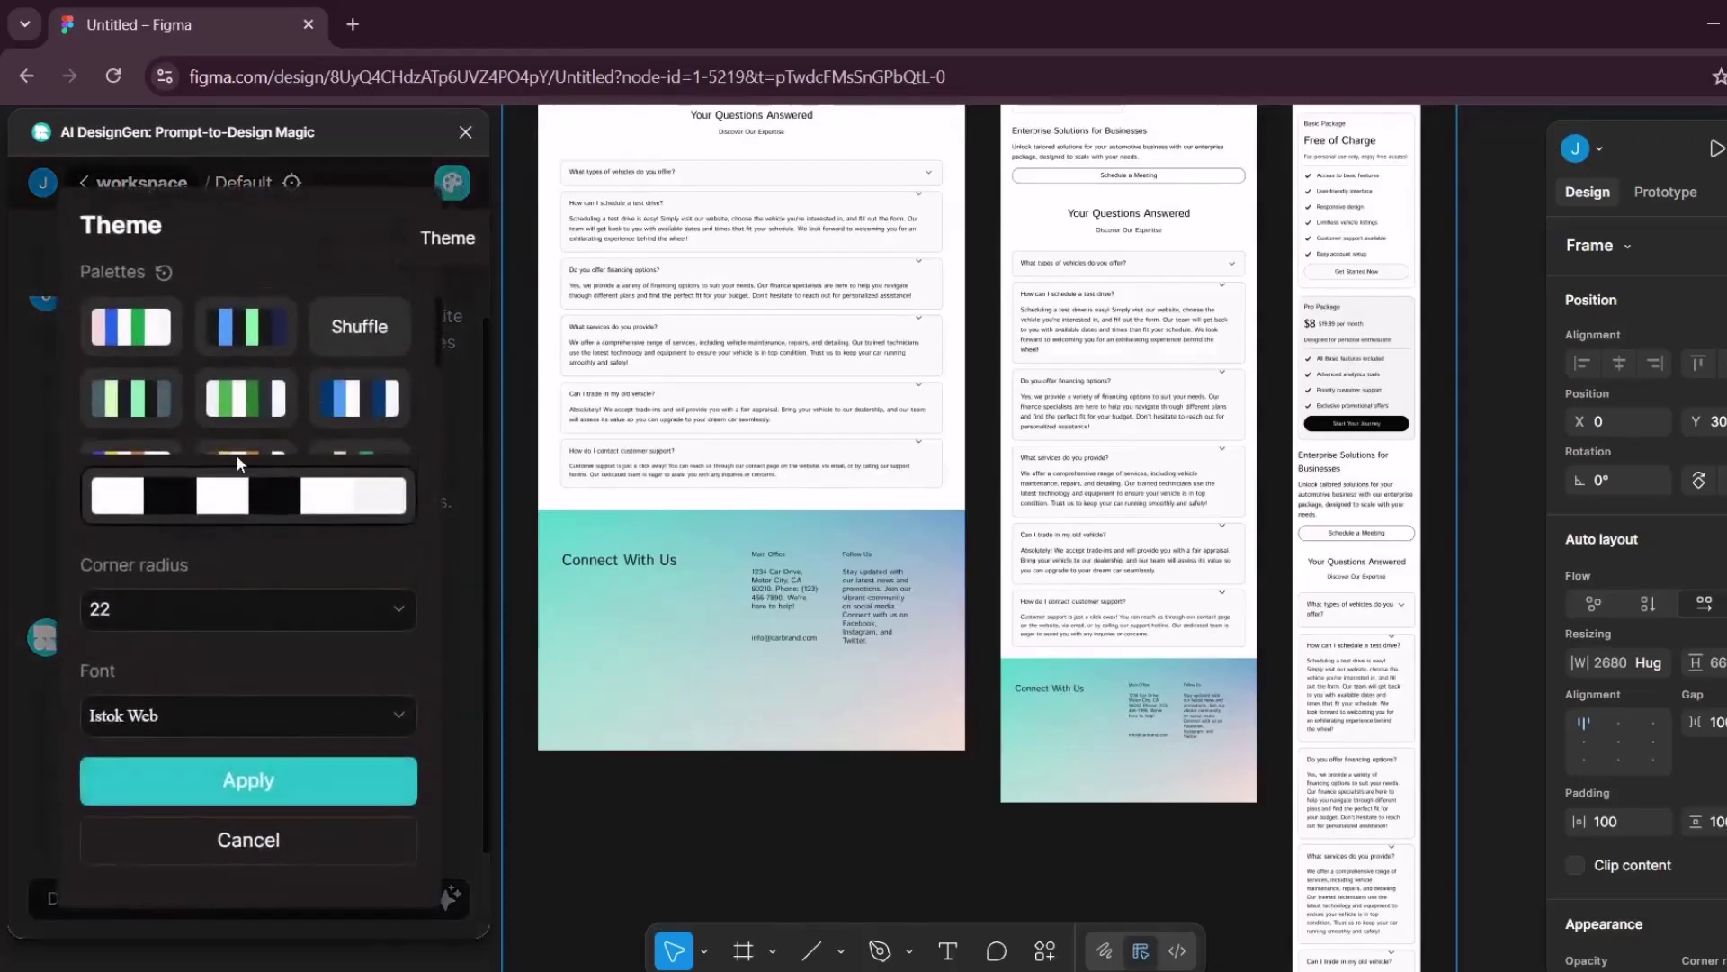
pyautogui.scroll(-2, 236, 450)
pyautogui.click(155, 418)
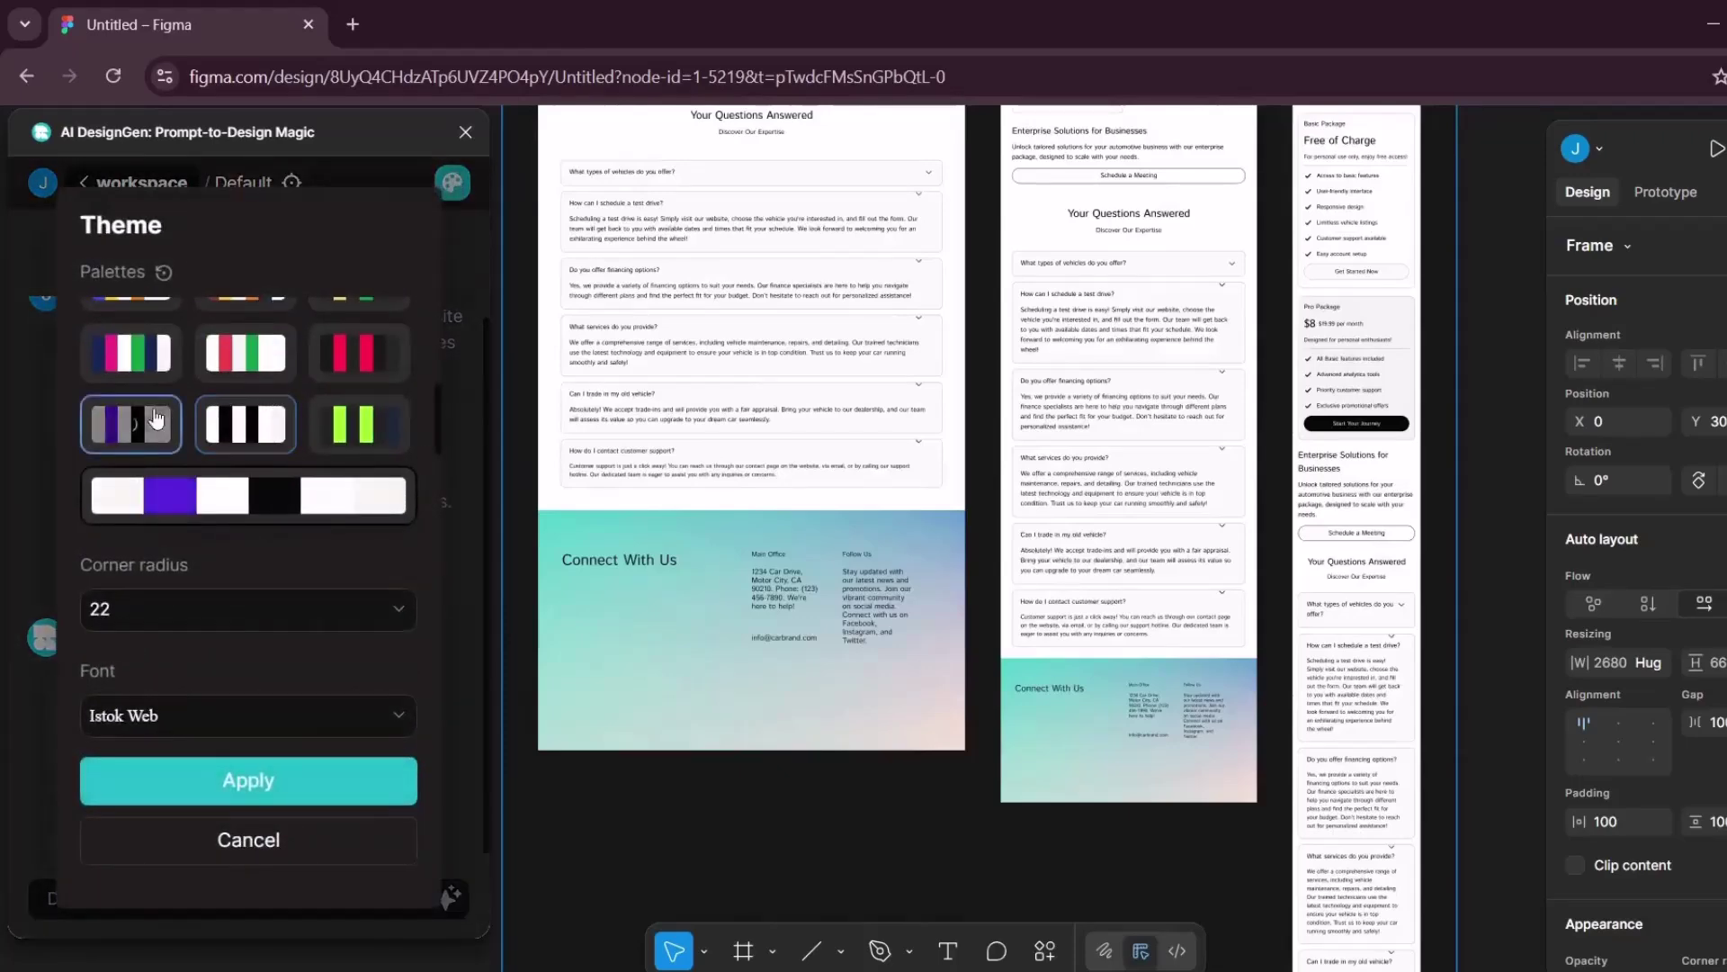
pyautogui.scroll(2, 854, 563)
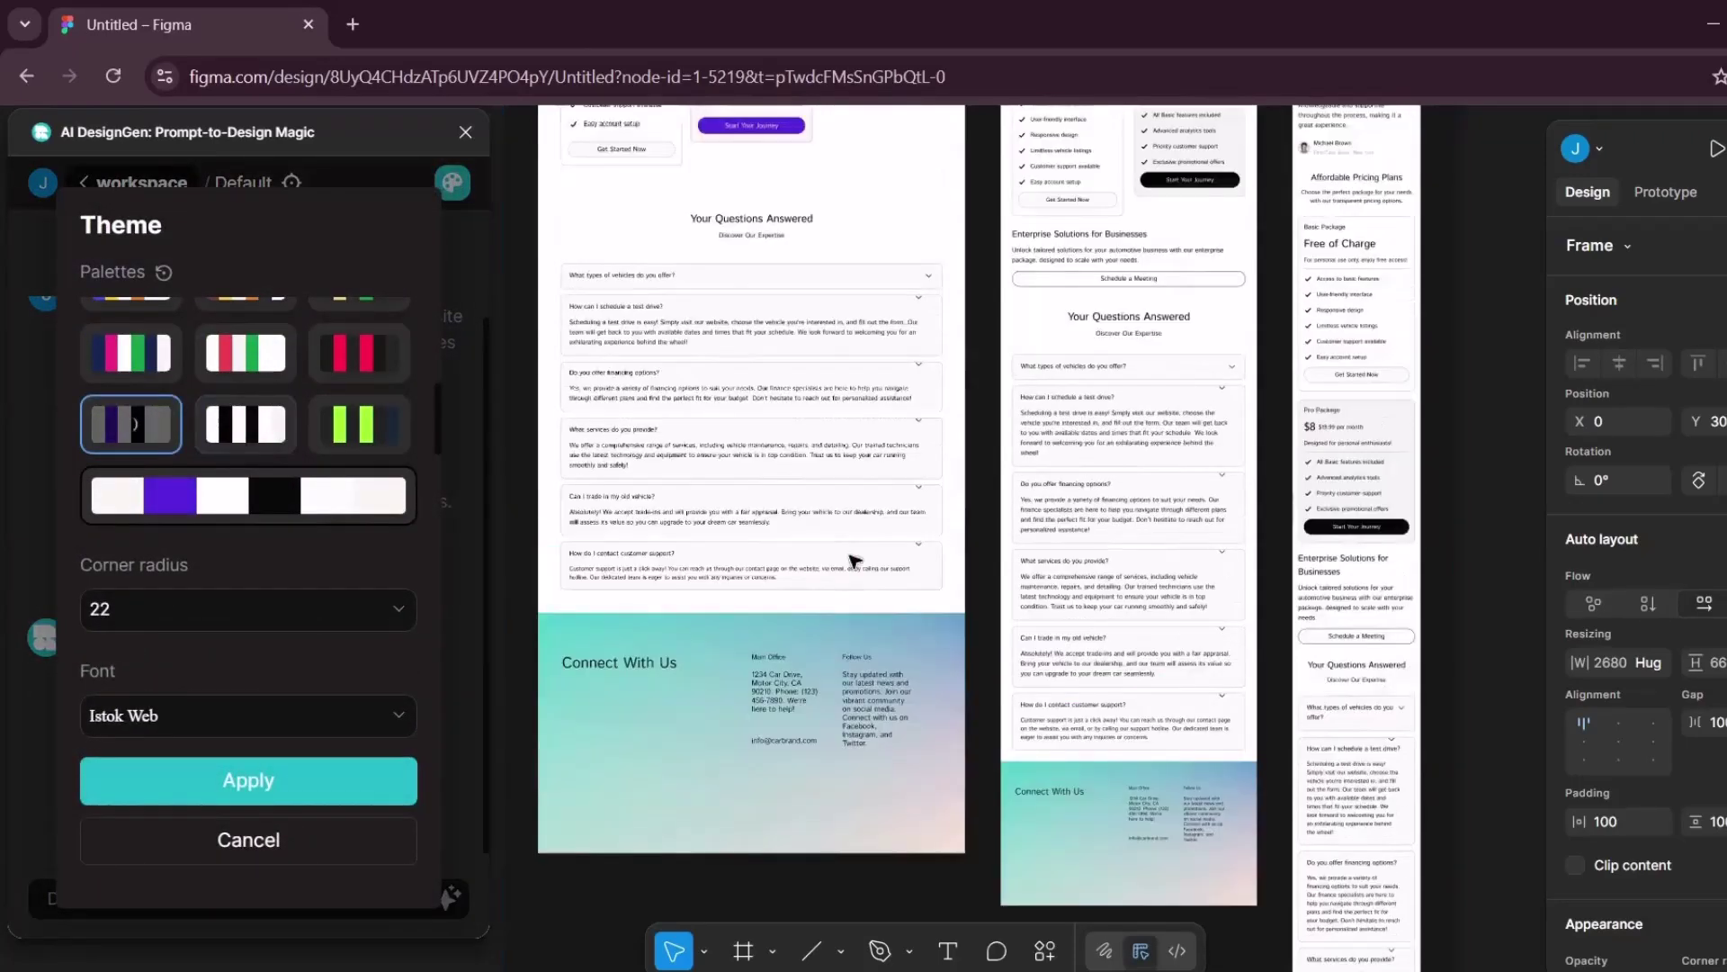
pyautogui.scroll(5, 855, 562)
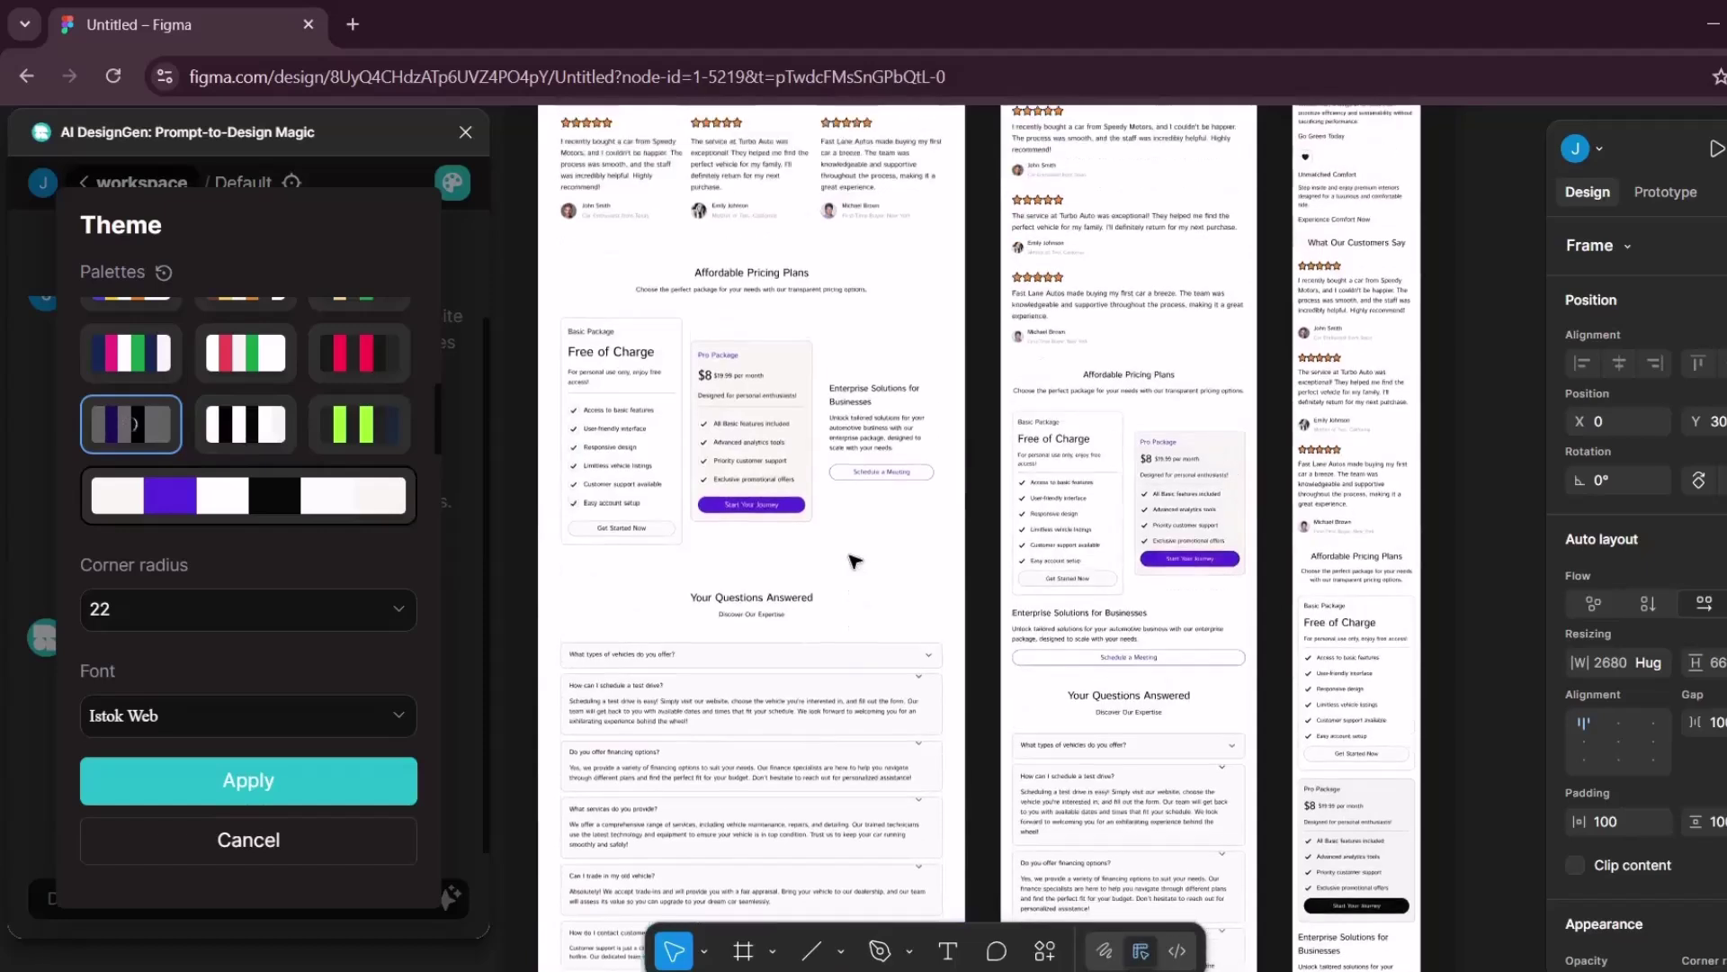
pyautogui.scroll(2, 855, 562)
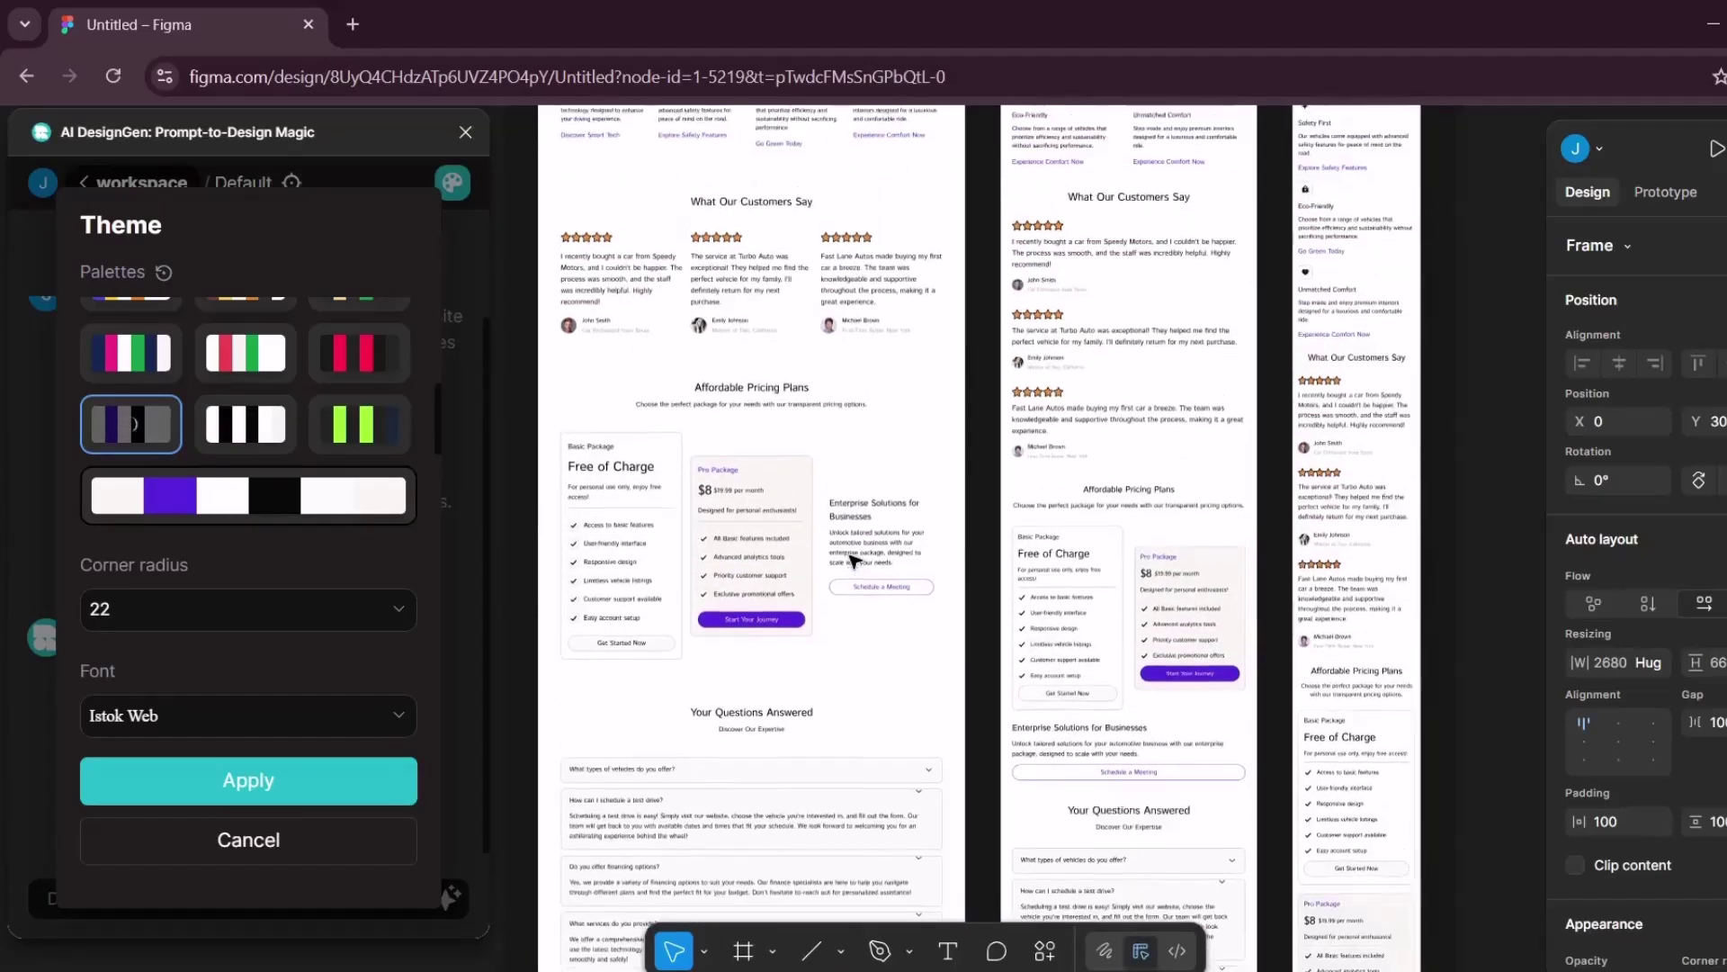
pyautogui.click(281, 797)
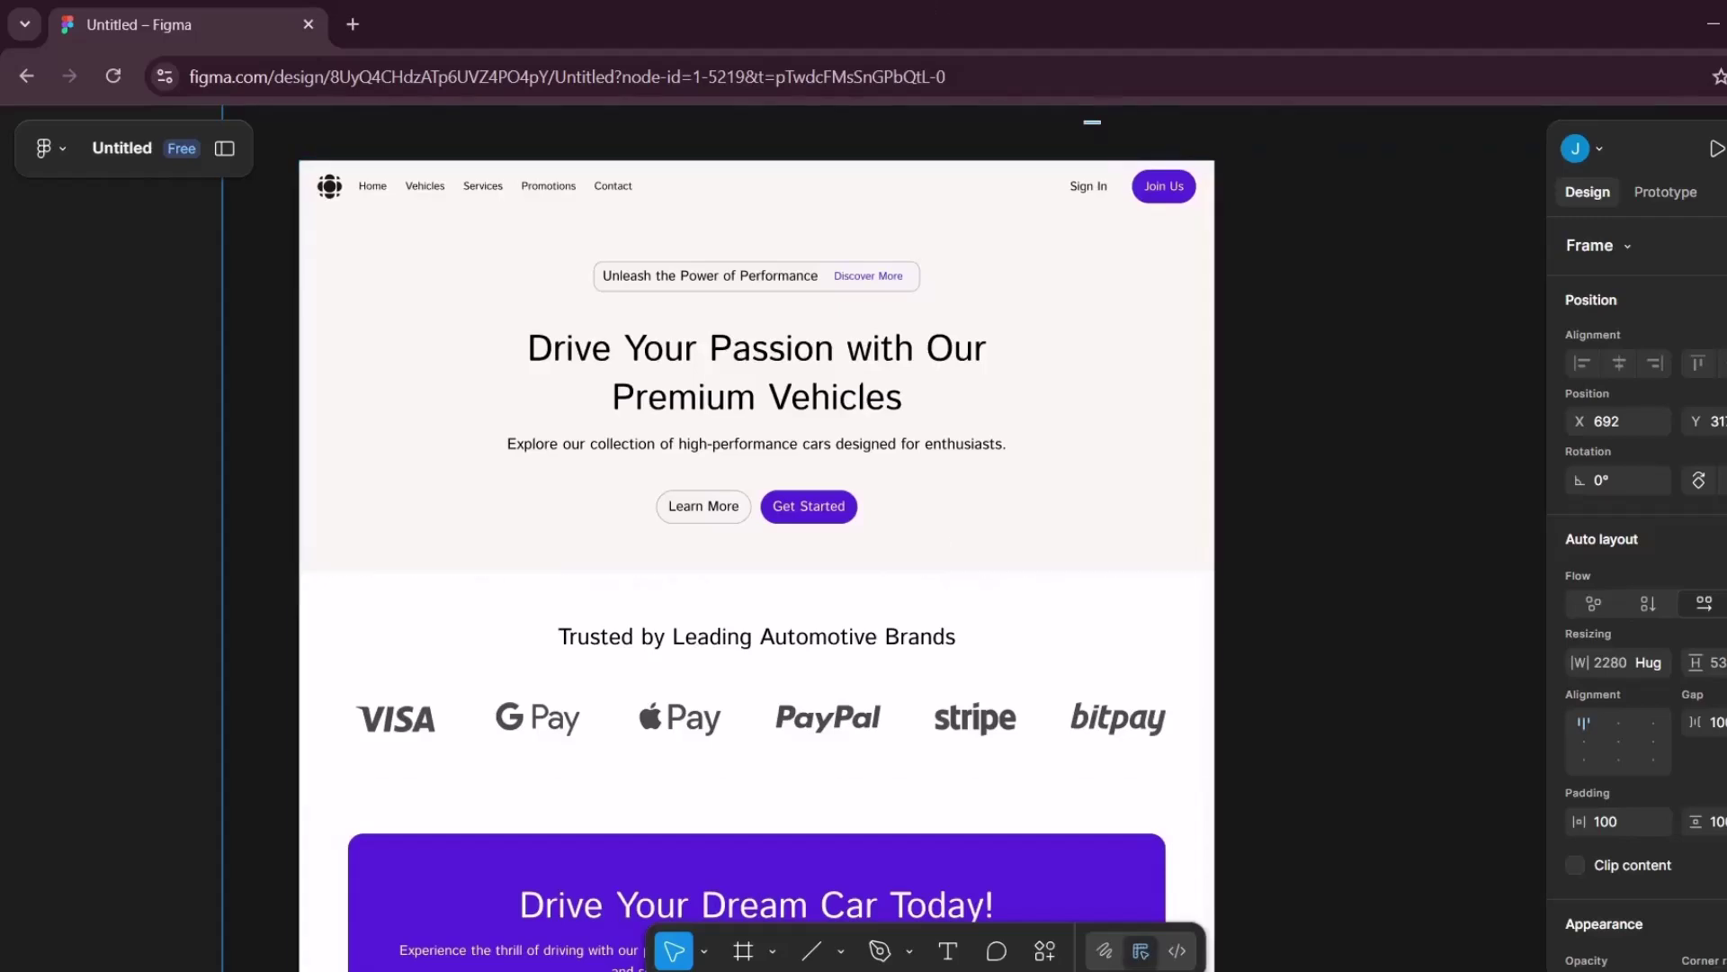
# Change the "Discover More" text above the desktop page's main heading to "Discover more then ever".
pyautogui.click(1132, 219)
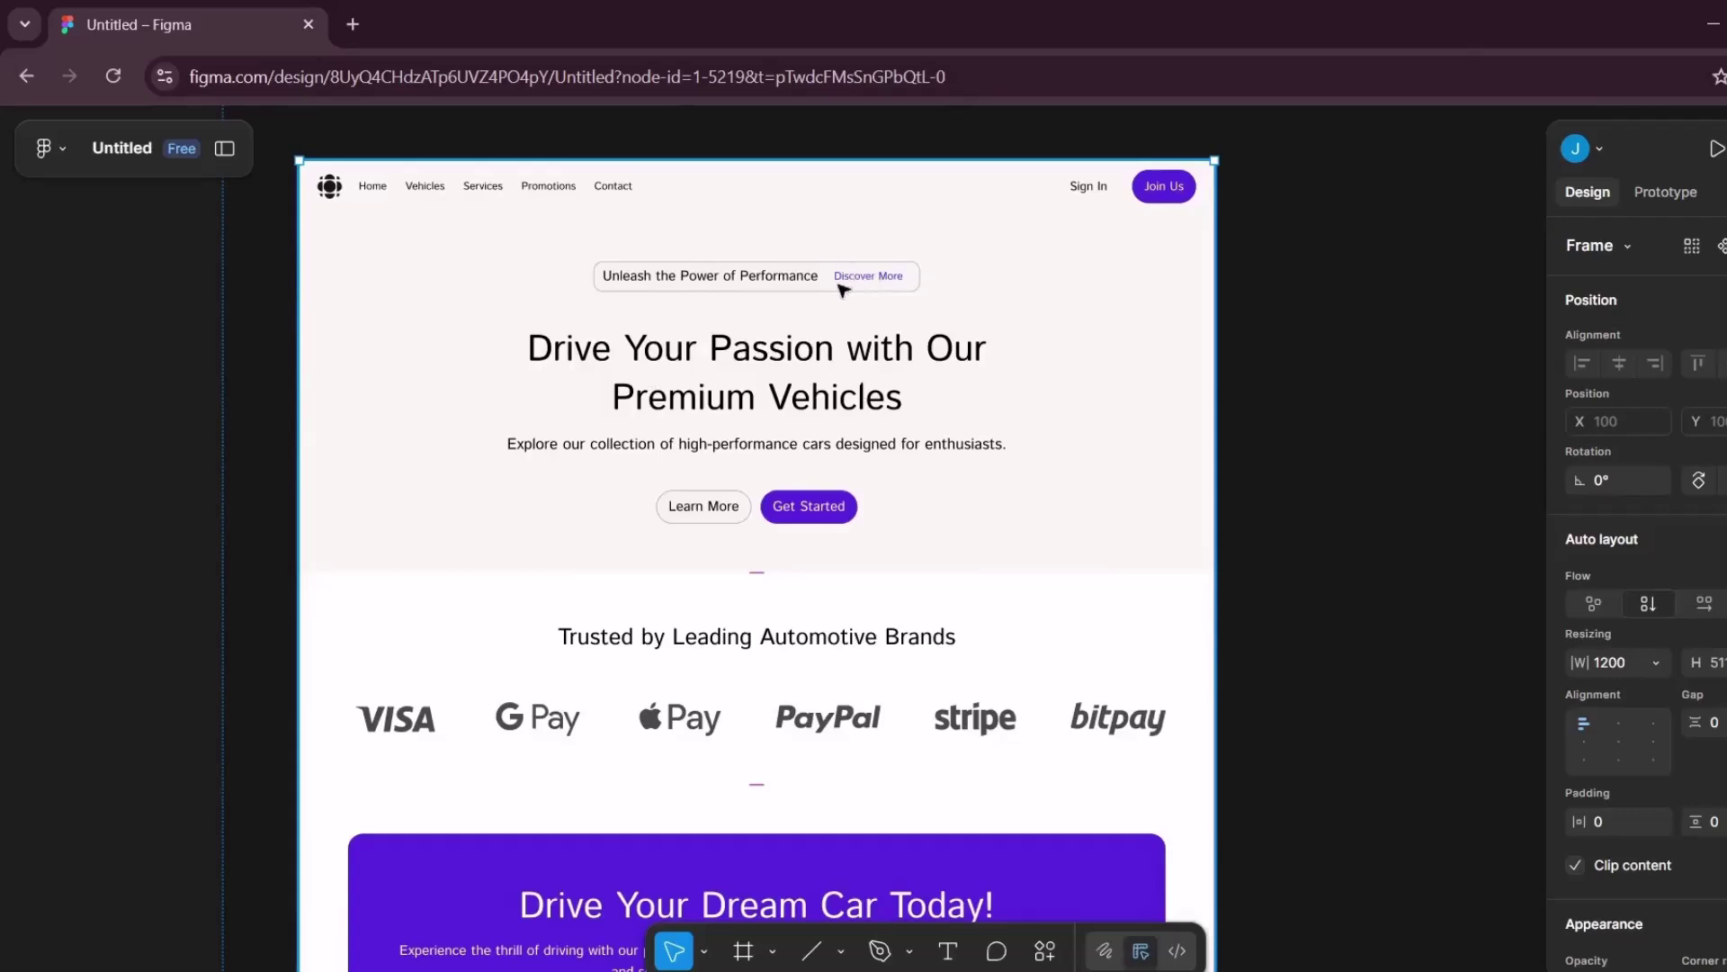
pyautogui.scroll(5, 869, 284)
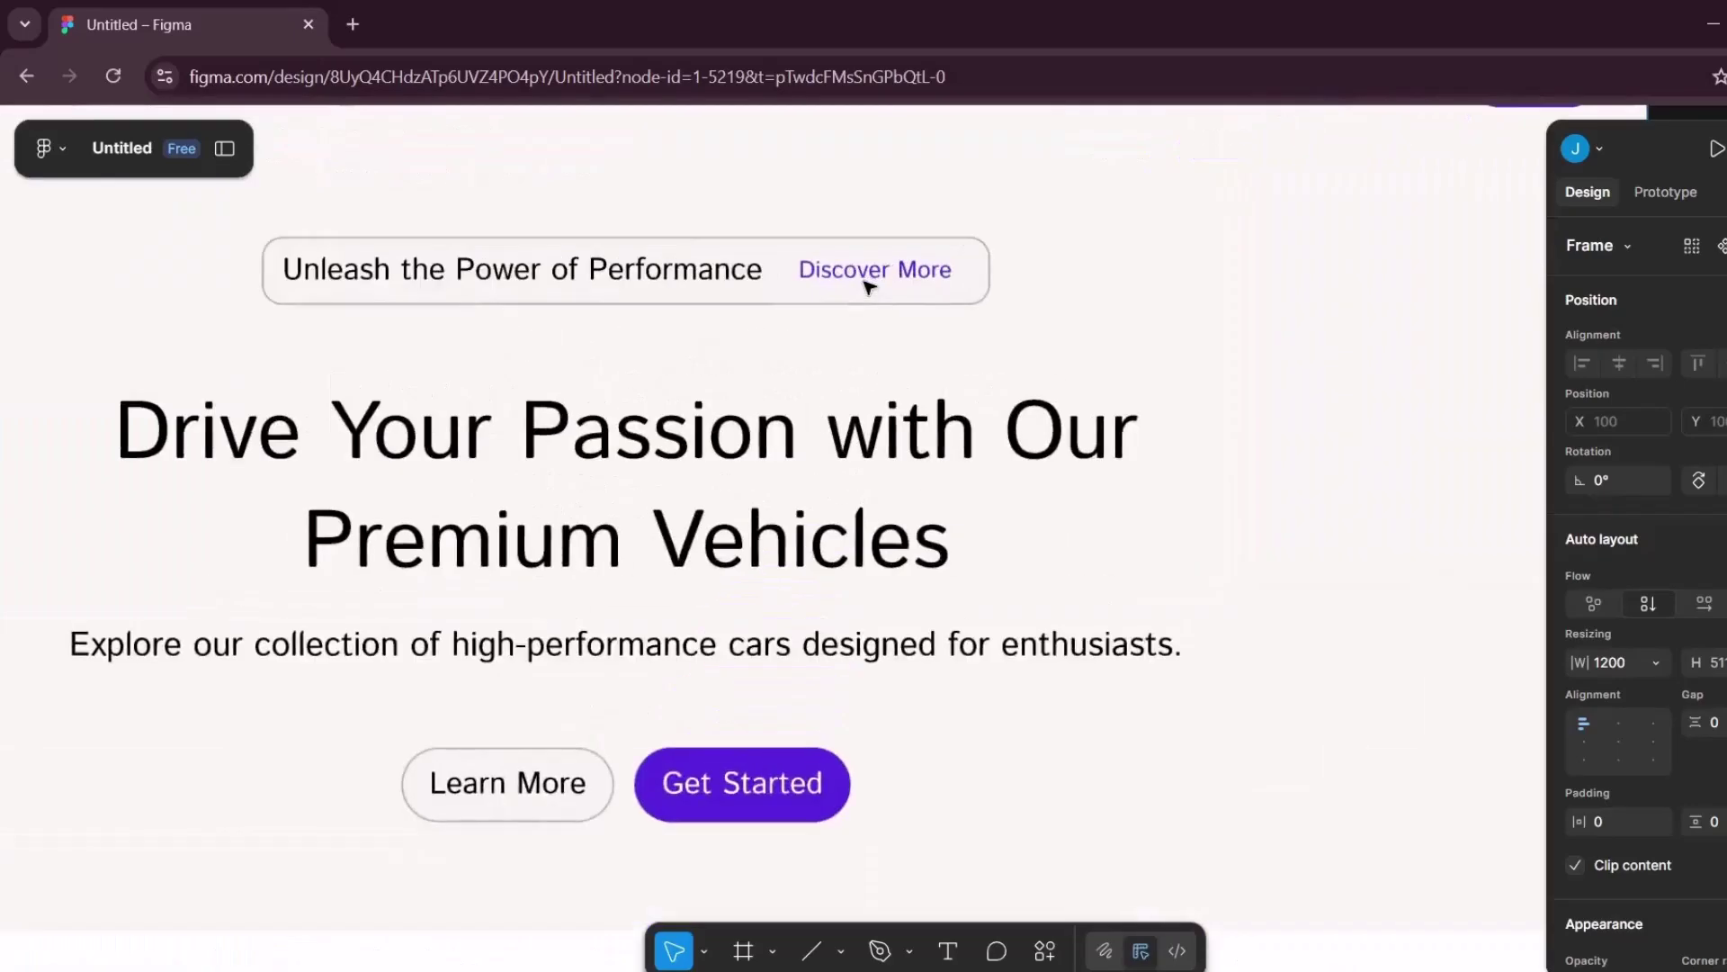
pyautogui.click(869, 274)
pyautogui.click(869, 274)
pyautogui.click(882, 269)
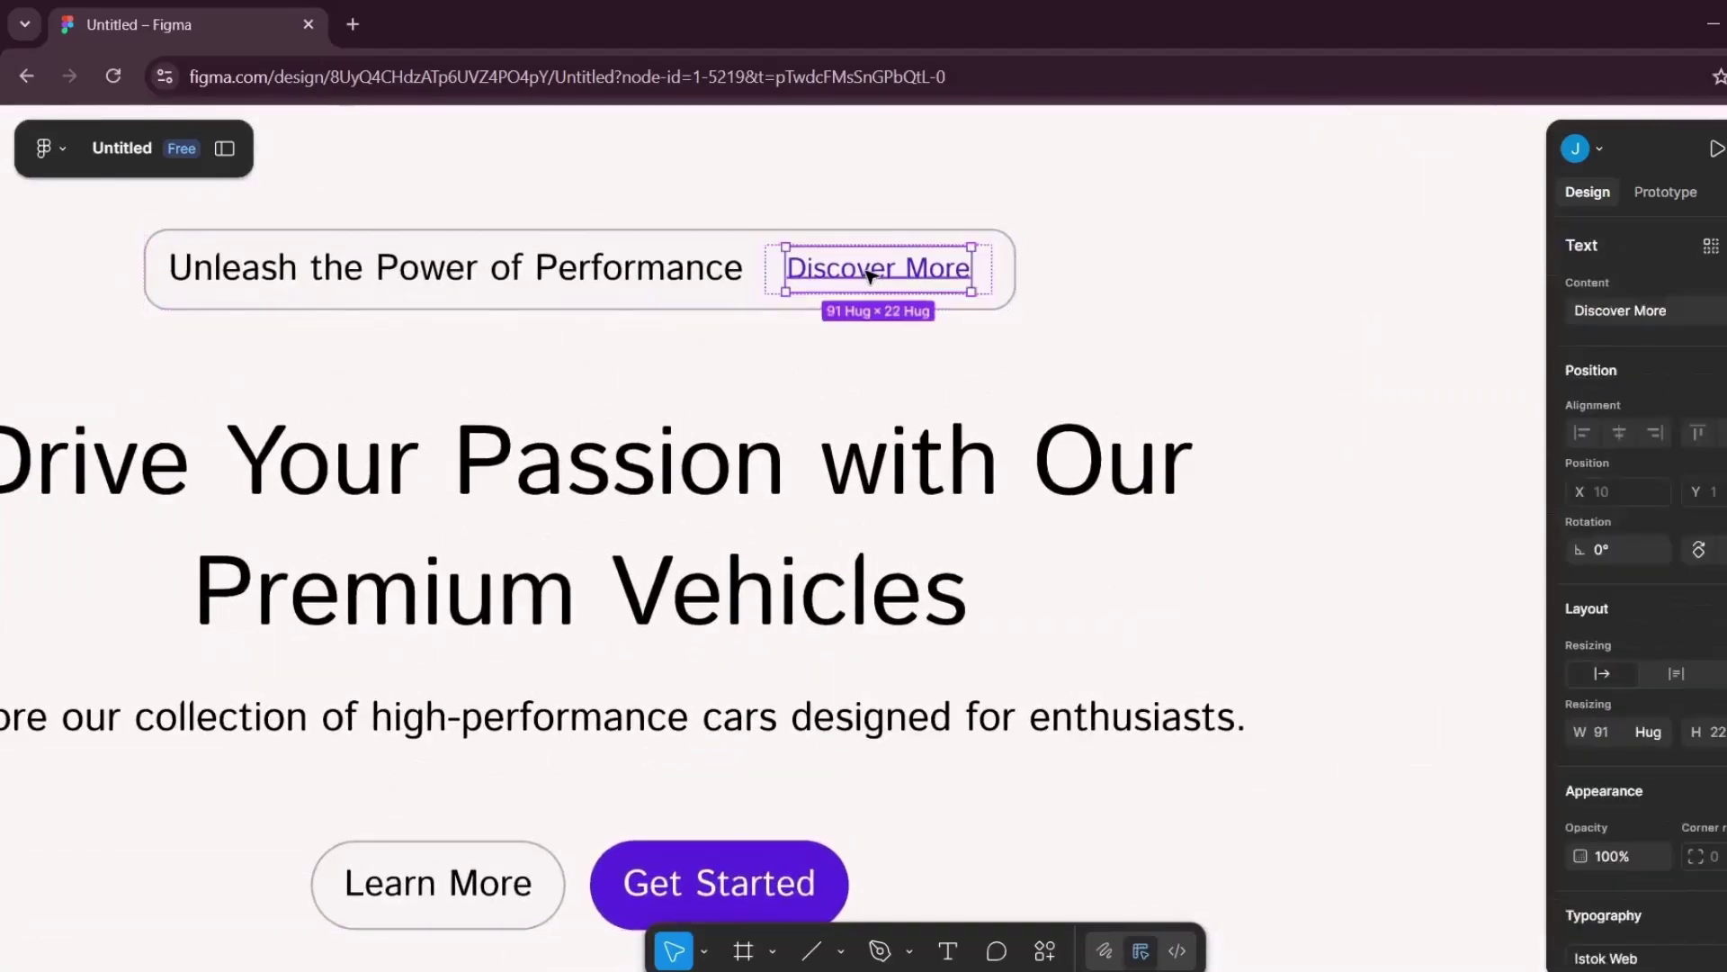
pyautogui.doubleClick(936, 270)
pyautogui.click(1669, 309)
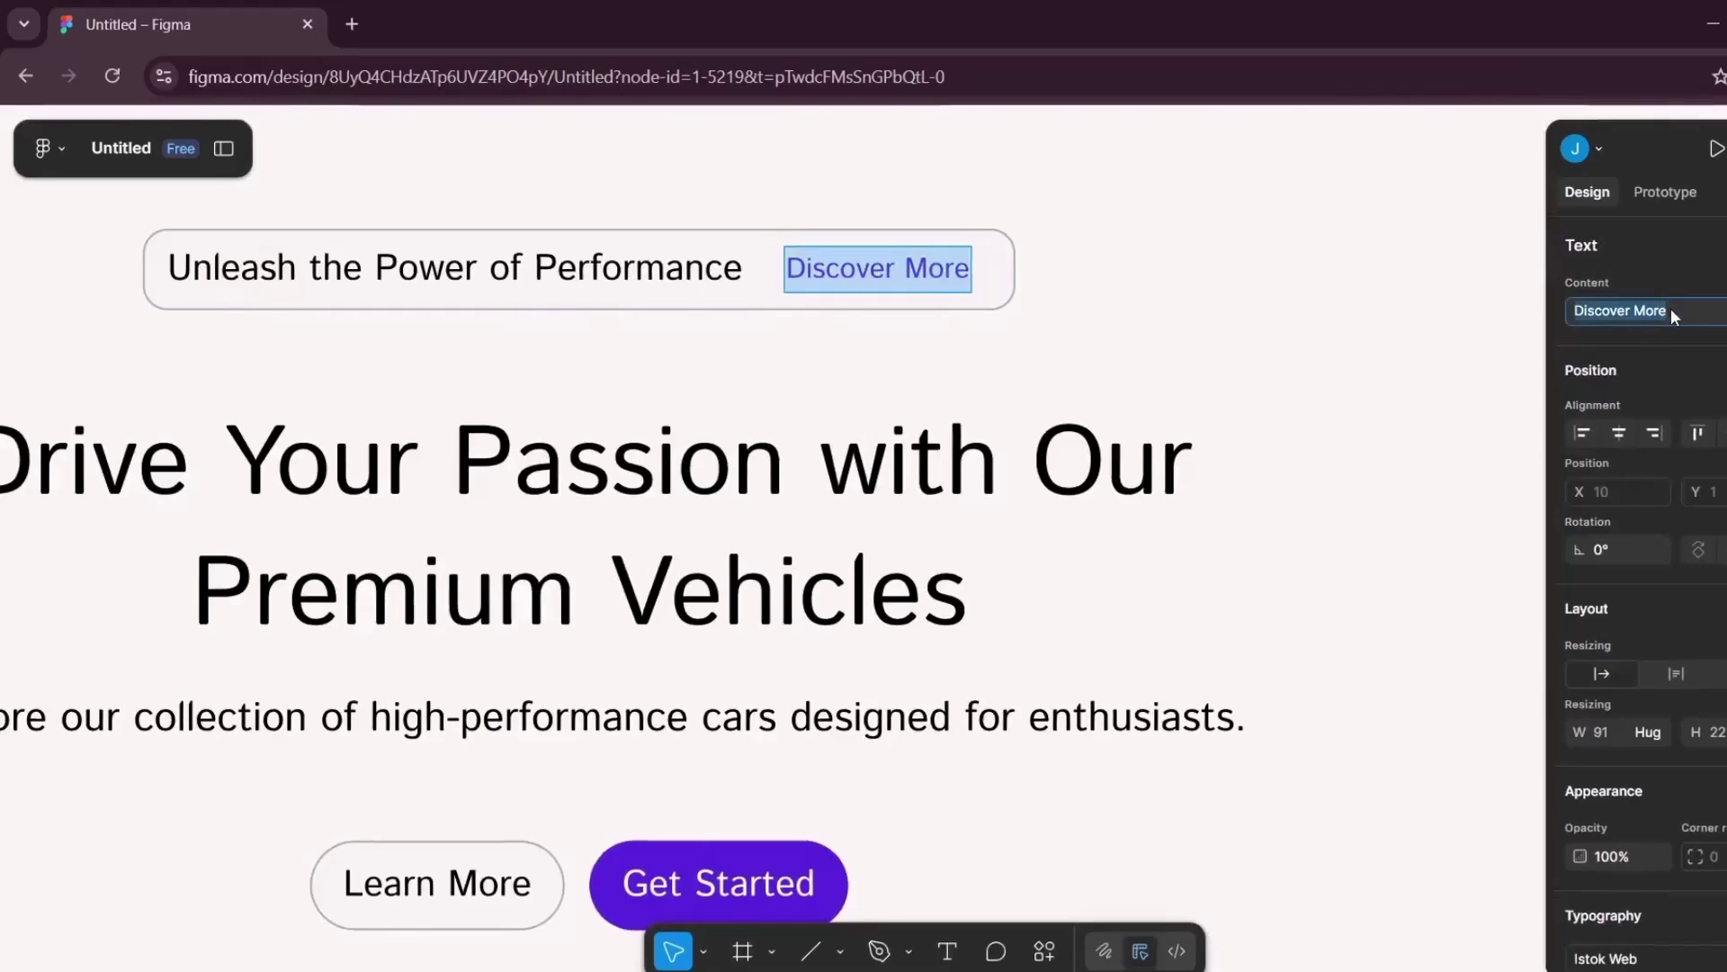
pyautogui.press('BackSpace')
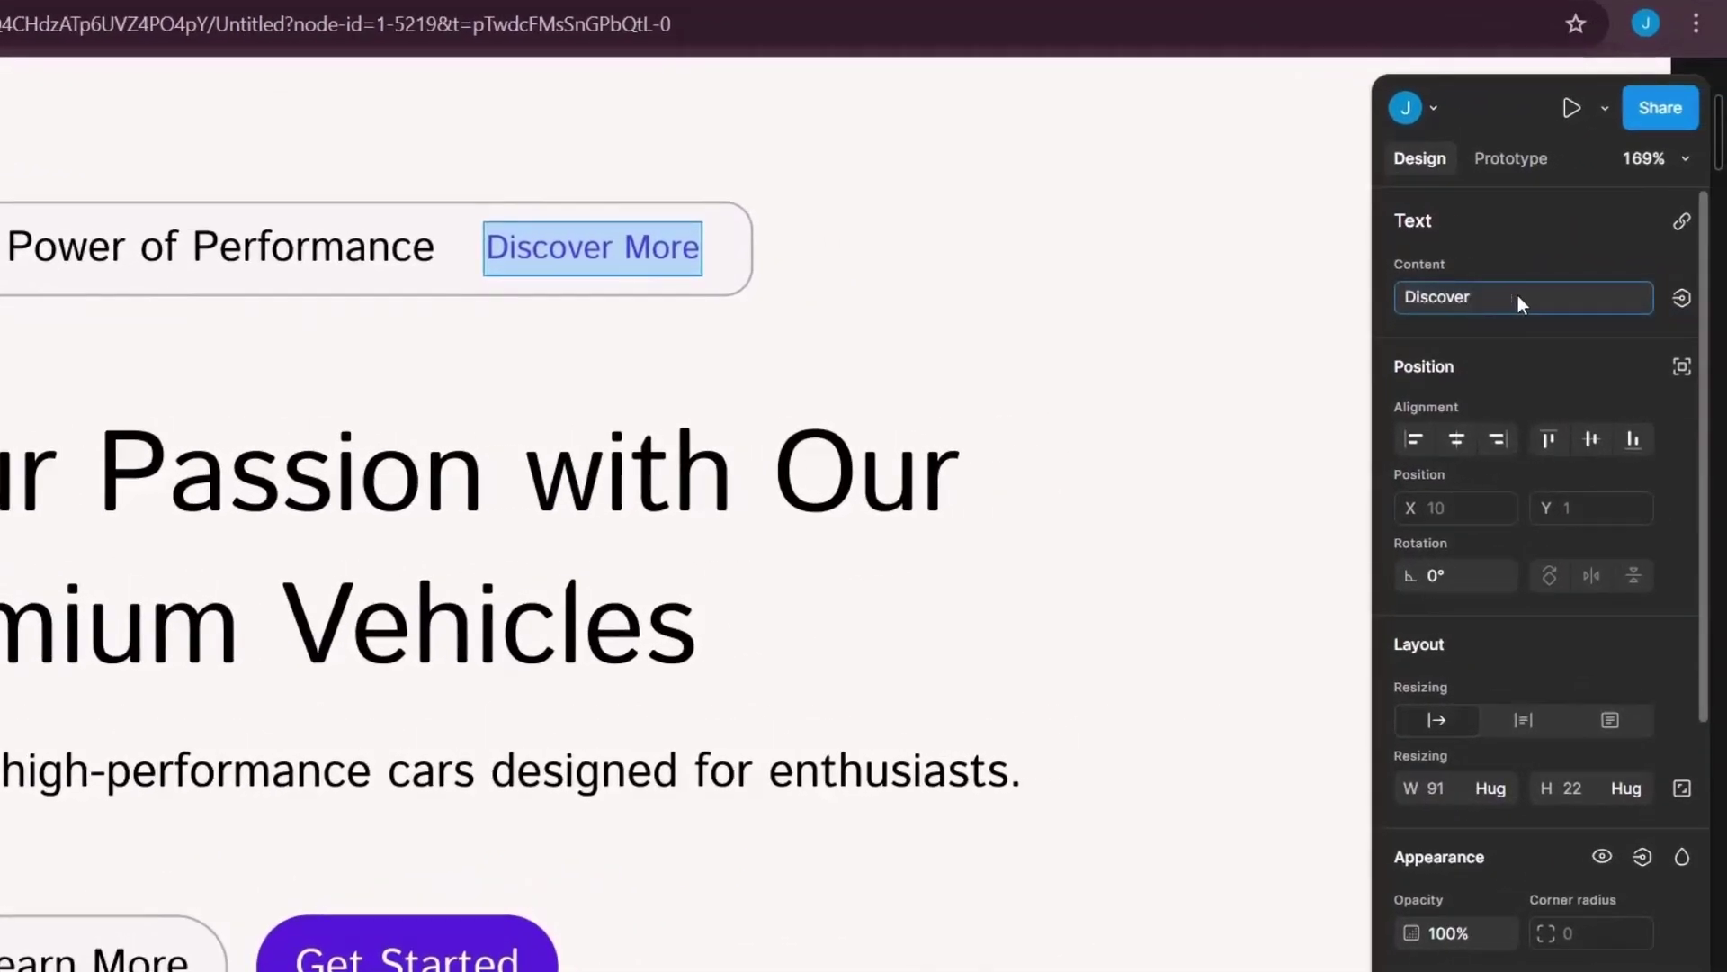
pyautogui.write('re thenever')
pyautogui.press('Return')
# Shorten the "Discover more then ever" text above the desktop page's main heading to "Discover".
pyautogui.click(725, 249)
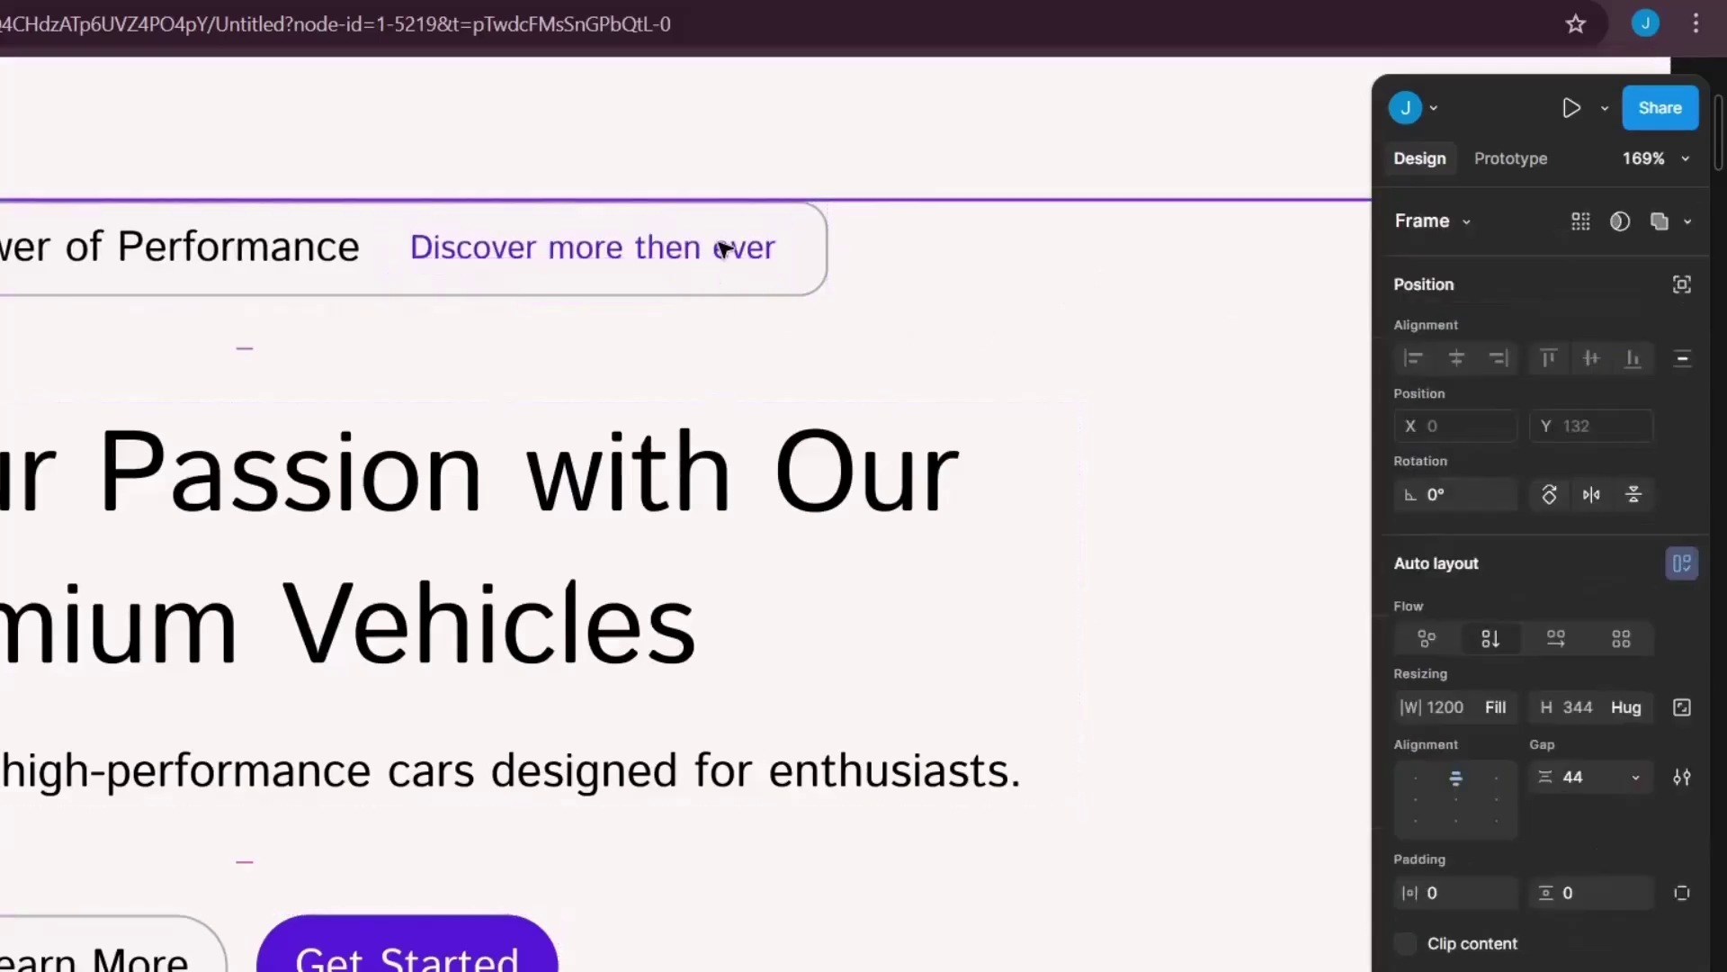
pyautogui.doubleClick(718, 263)
pyautogui.doubleClick(718, 263)
pyautogui.doubleClick(718, 262)
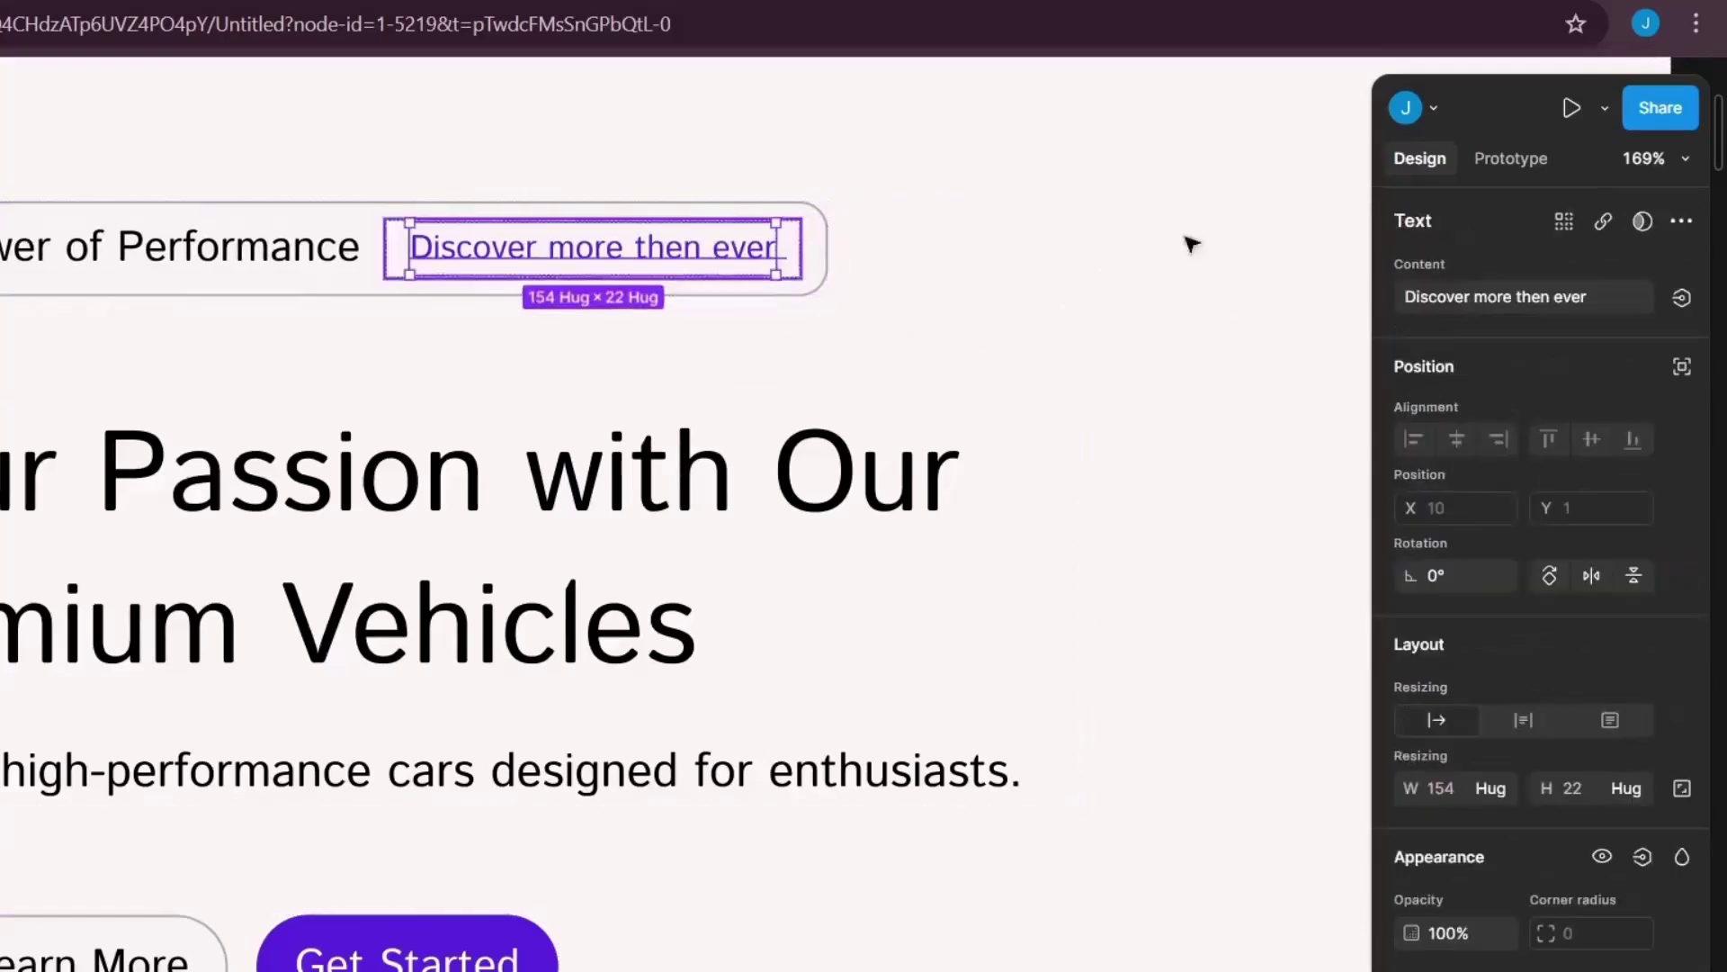
pyautogui.click(1591, 295)
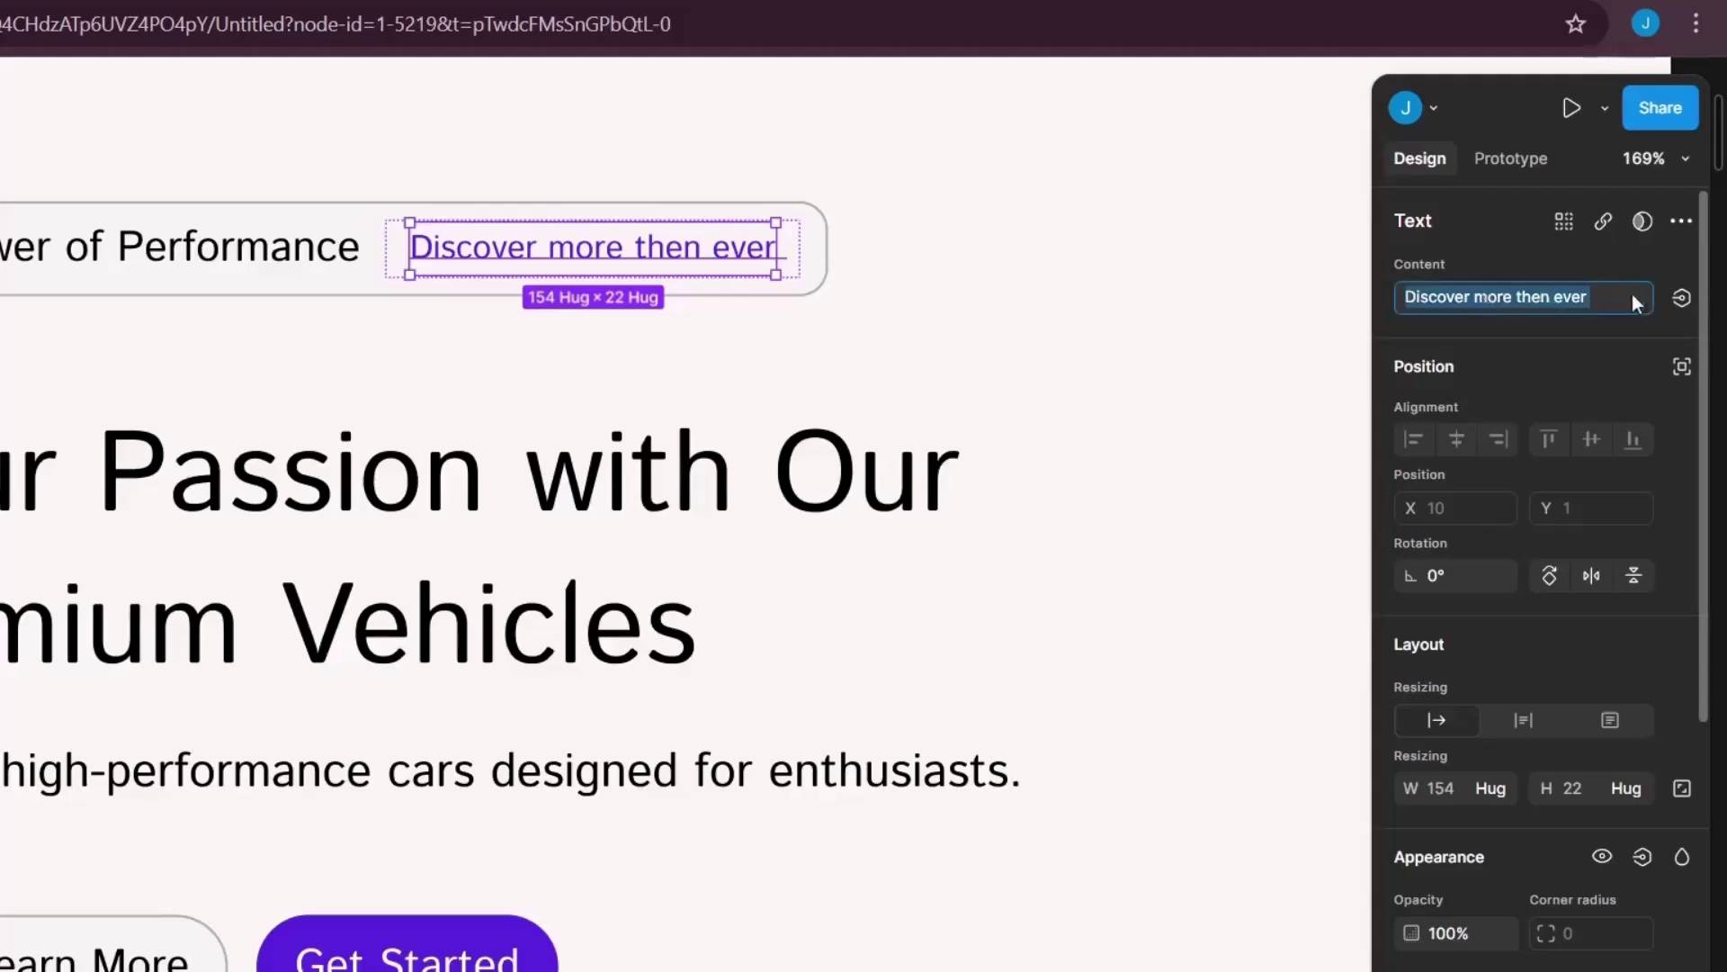
pyautogui.click(1591, 293)
pyautogui.press('BackSpace')
pyautogui.press('BackSpace')
pyautogui.press('BackSpace')
pyautogui.press('BackSpace')
pyautogui.press('BackSpace')
pyautogui.press('BackSpace')
pyautogui.press('BackSpace')
pyautogui.press('BackSpace')
pyautogui.press('BackSpace')
pyautogui.press('BackSpace')
pyautogui.press('BackSpace')
pyautogui.press('BackSpace')
pyautogui.press('BackSpace')
pyautogui.press('BackSpace')
pyautogui.press('BackSpace')
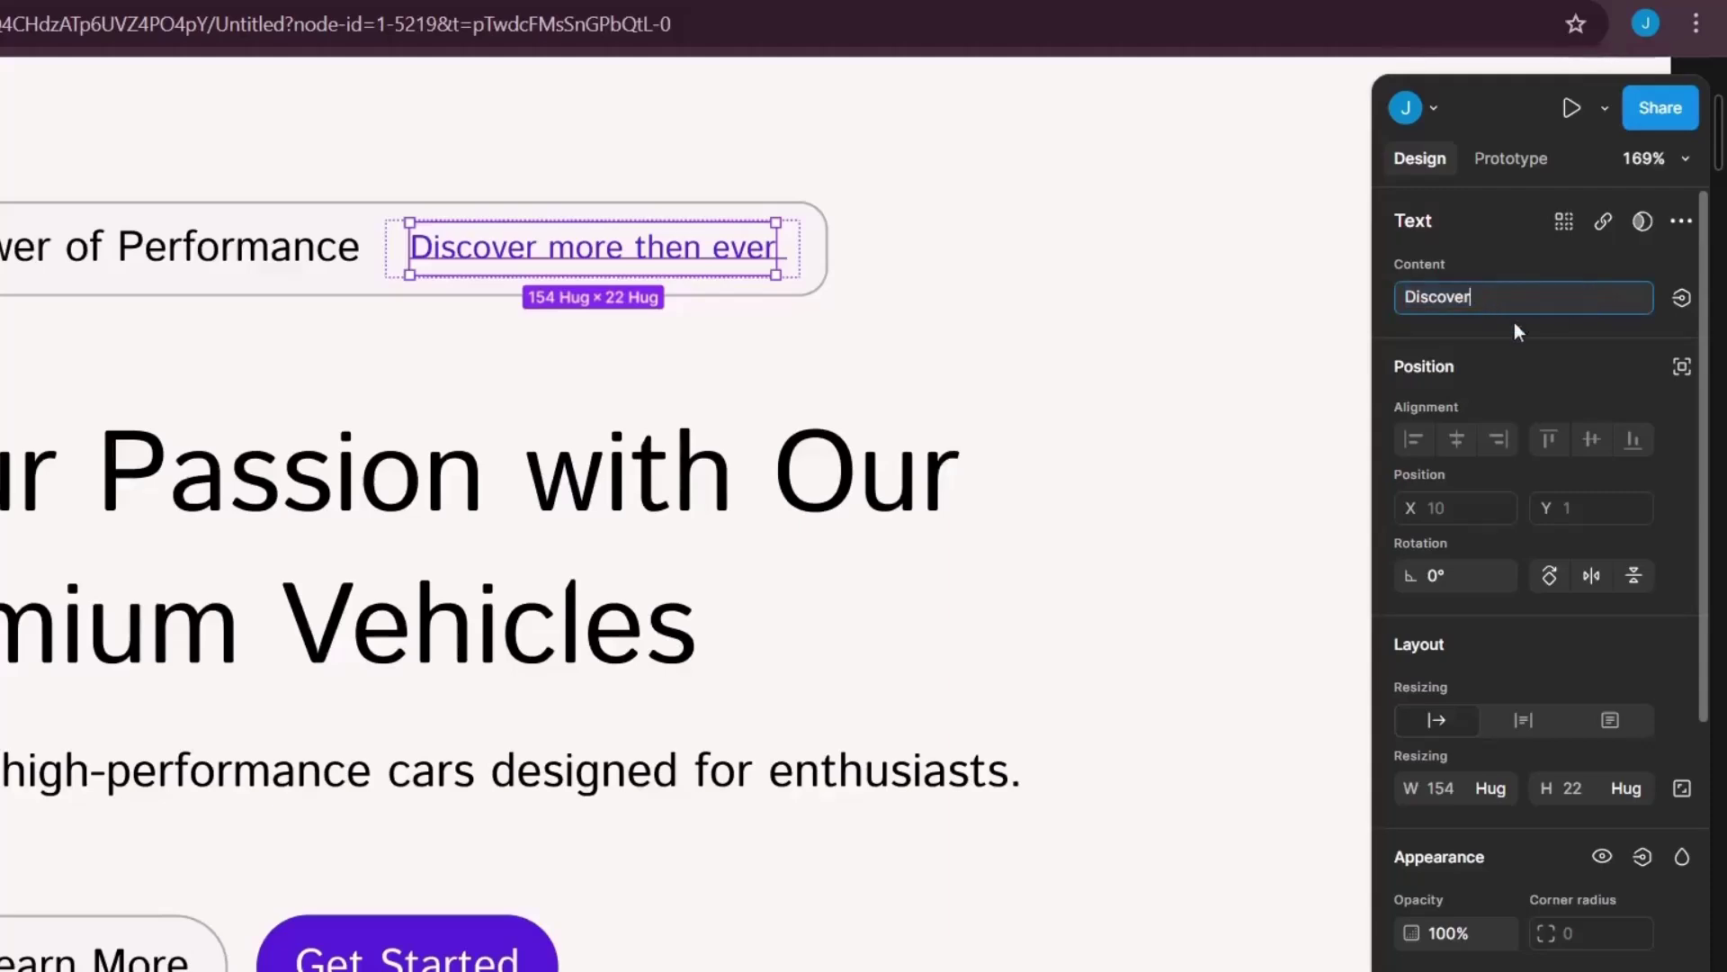
pyautogui.click(1238, 332)
# Replace the hero section's "Get Started" button text with "sdfksbfn skdbfkbfv sbvkjbfkv" and undo that change.
pyautogui.scroll(-6, 612, 288)
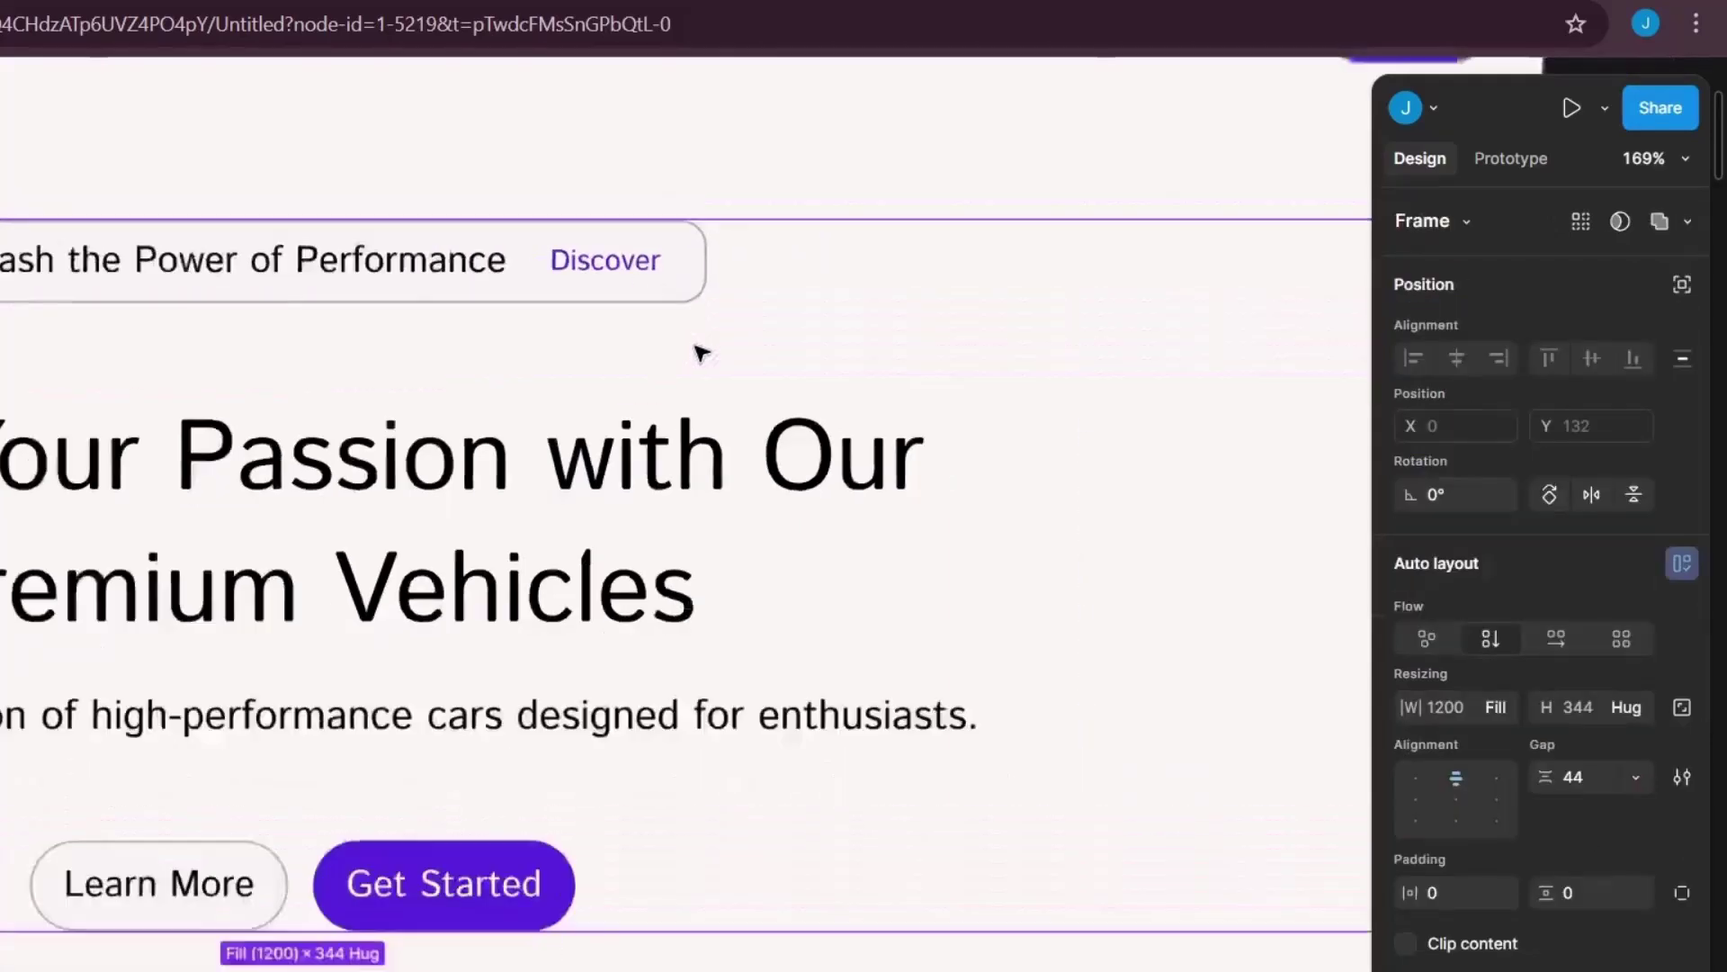
pyautogui.doubleClick(601, 589)
pyautogui.click(1518, 289)
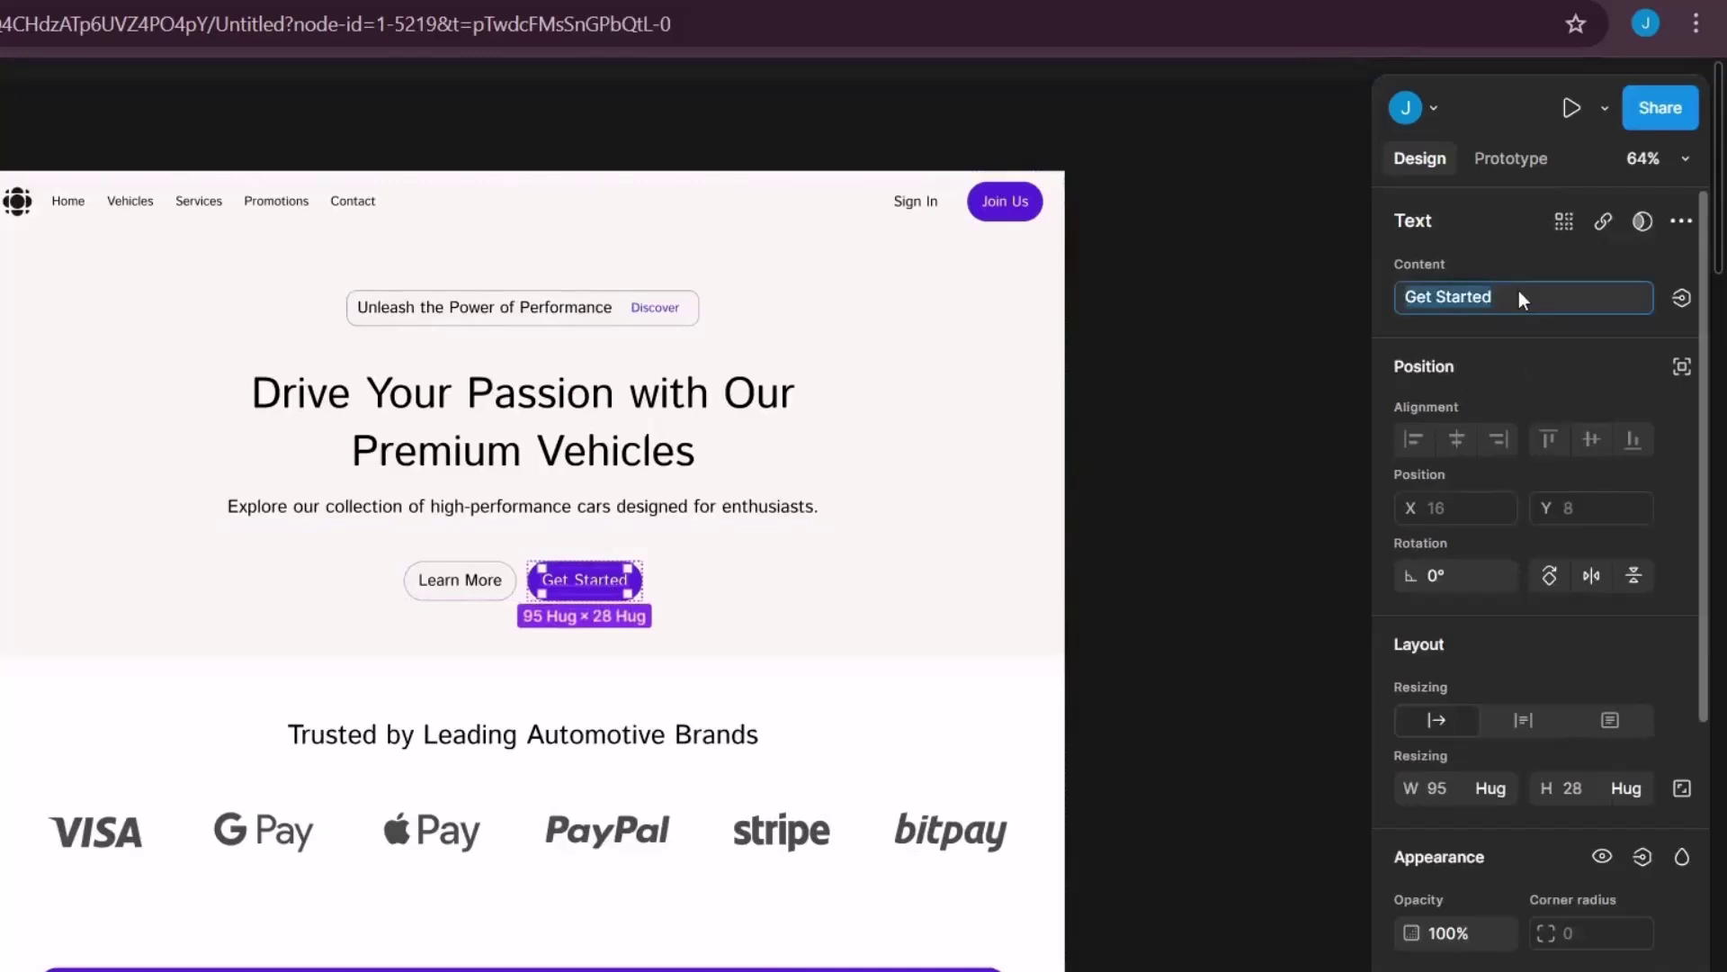
pyautogui.write('sdfksbfn skdbfkbfv sbvkjbfkv')
pyautogui.press('Return')
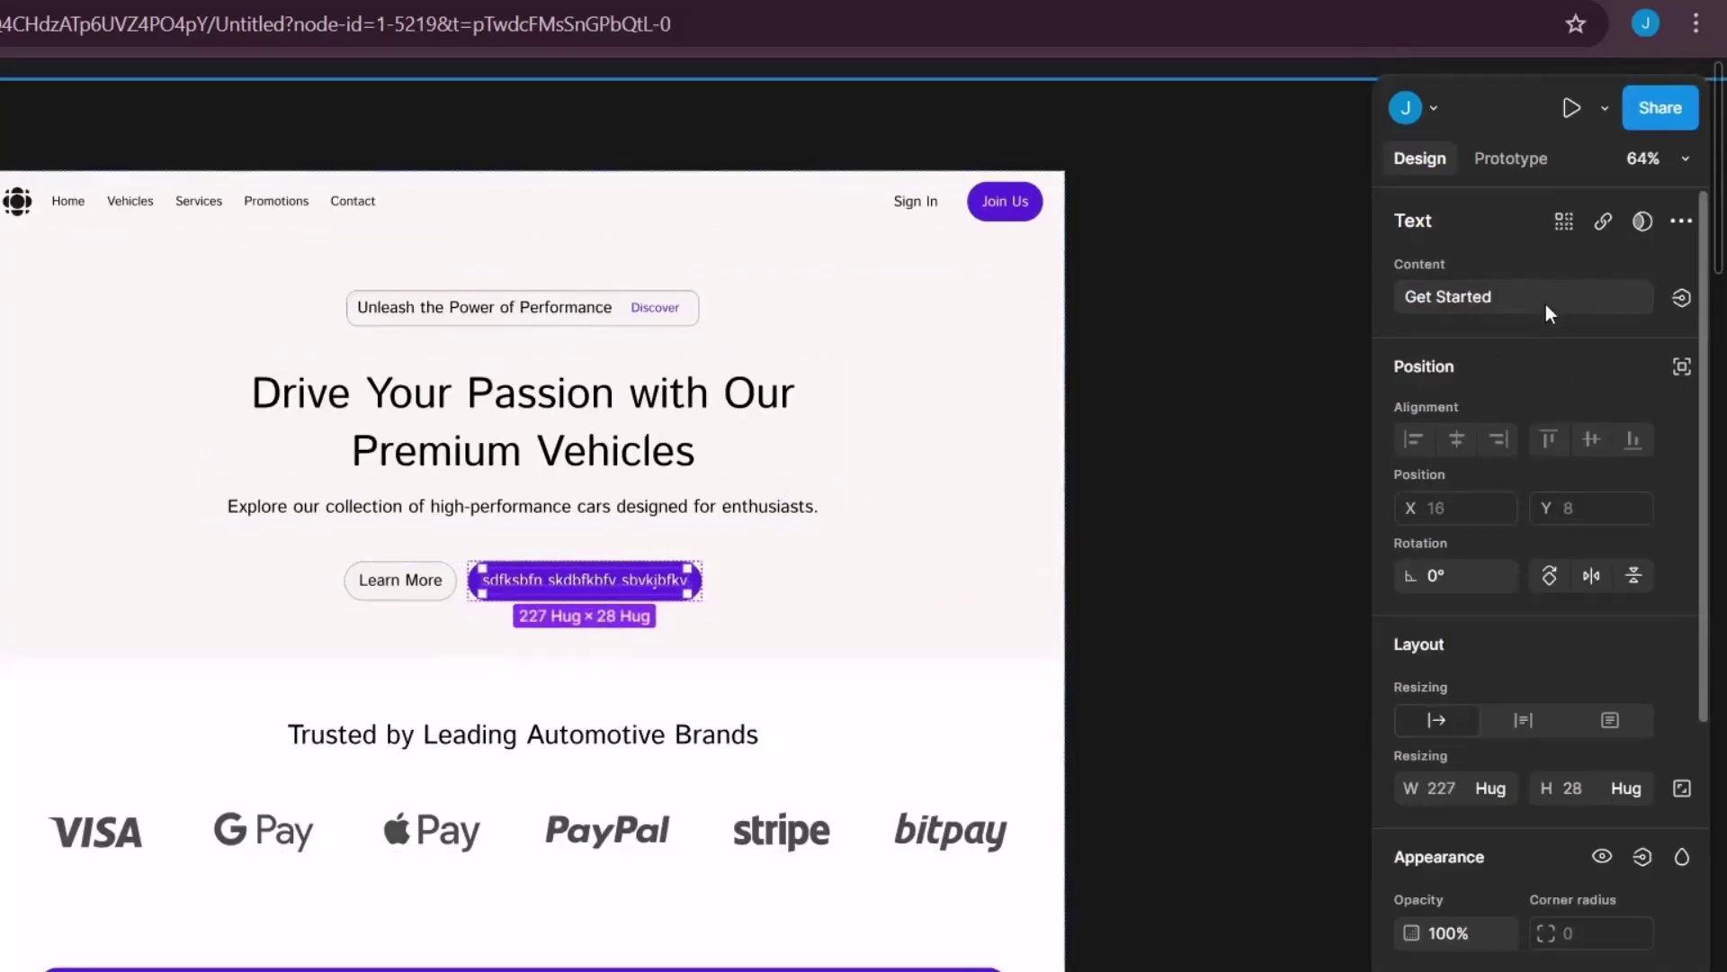
pyautogui.hotkey('ctrl', 'z')
pyautogui.click(926, 506)
pyautogui.scroll(-7, 990, 504)
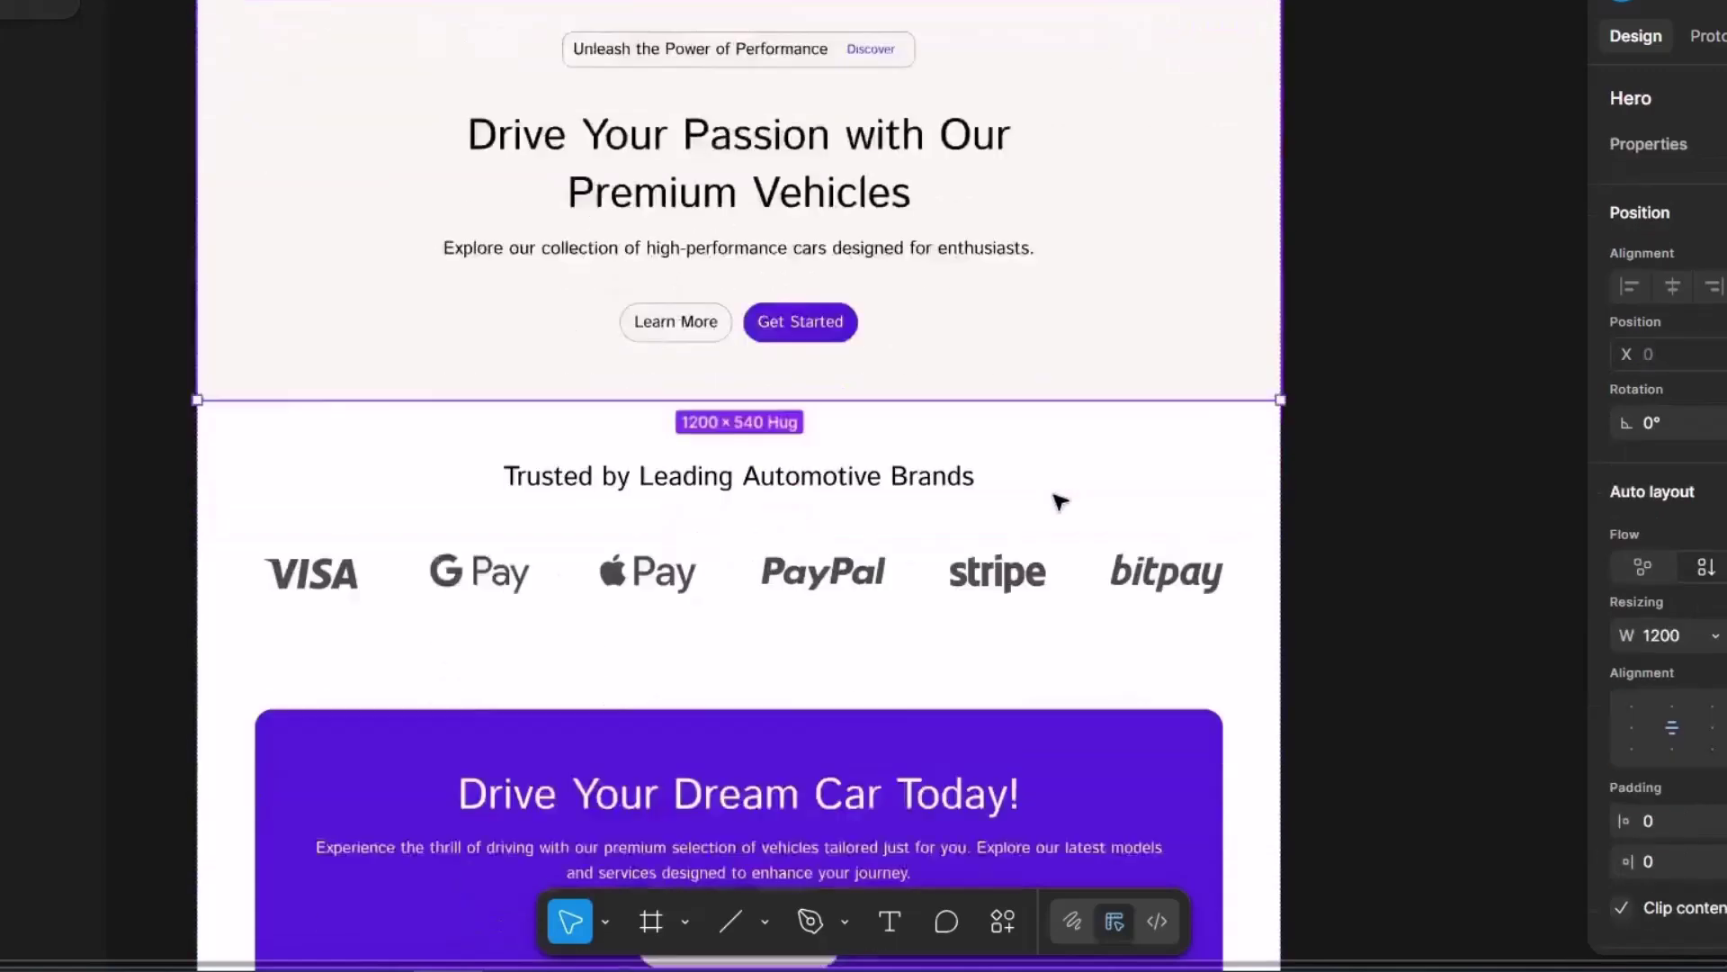
pyautogui.scroll(7, 1005, 513)
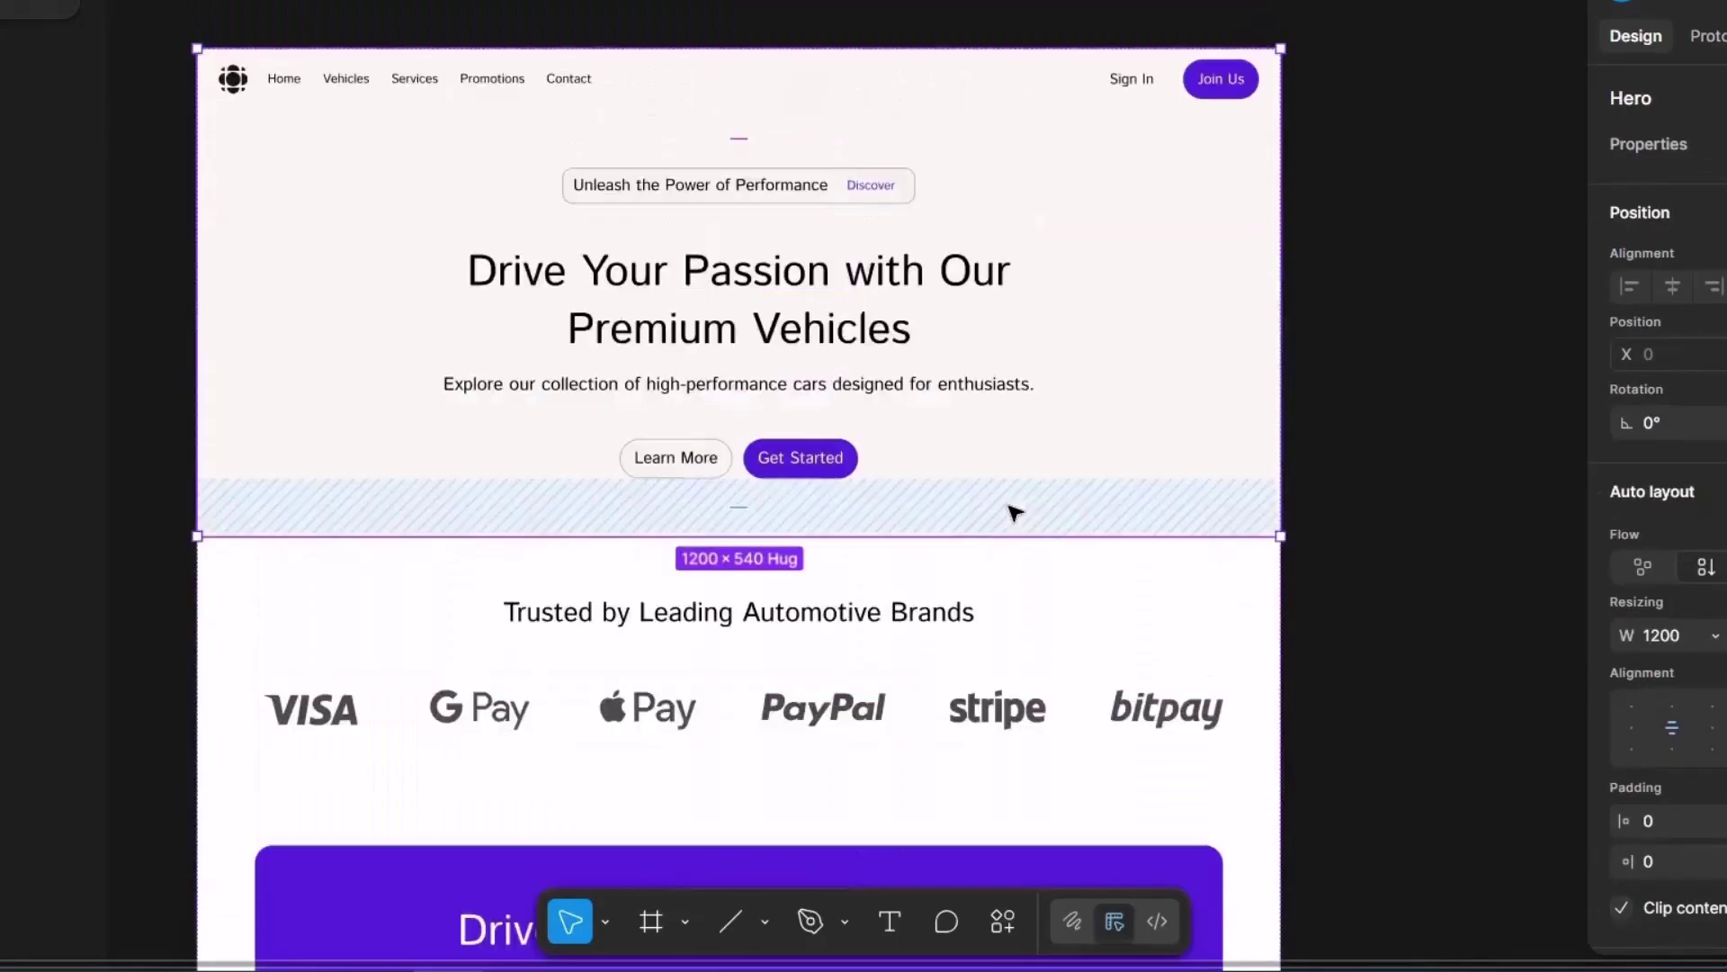
pyautogui.press('Escape')
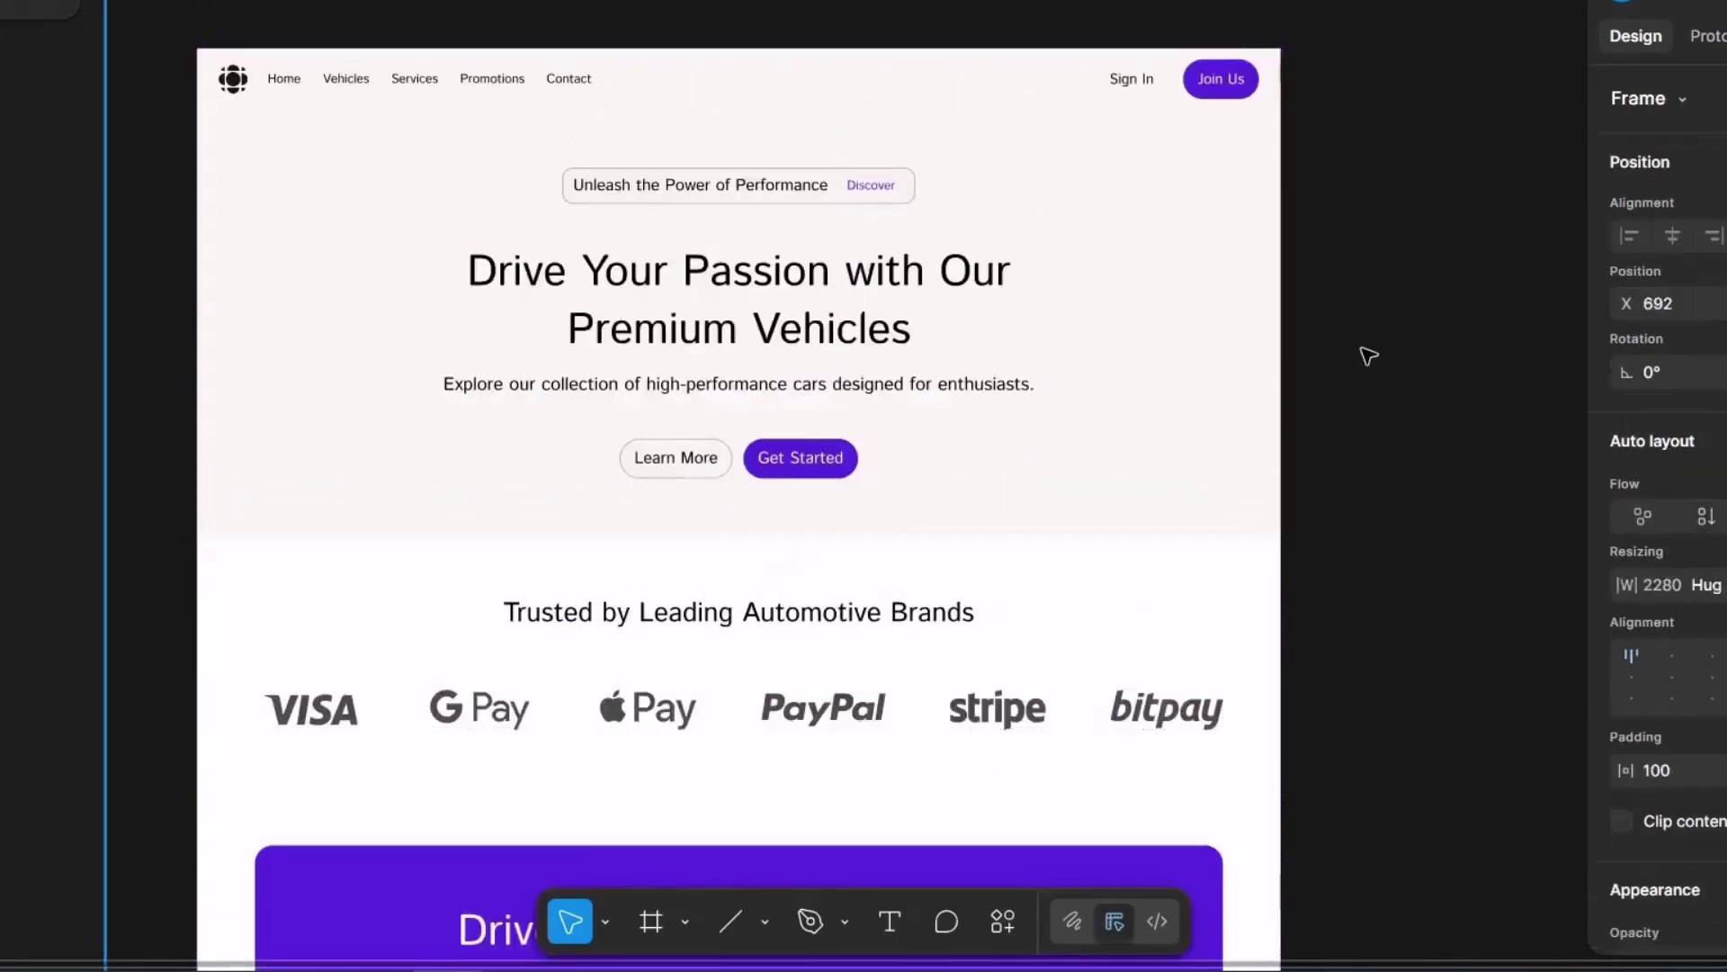
pyautogui.press('Escape')
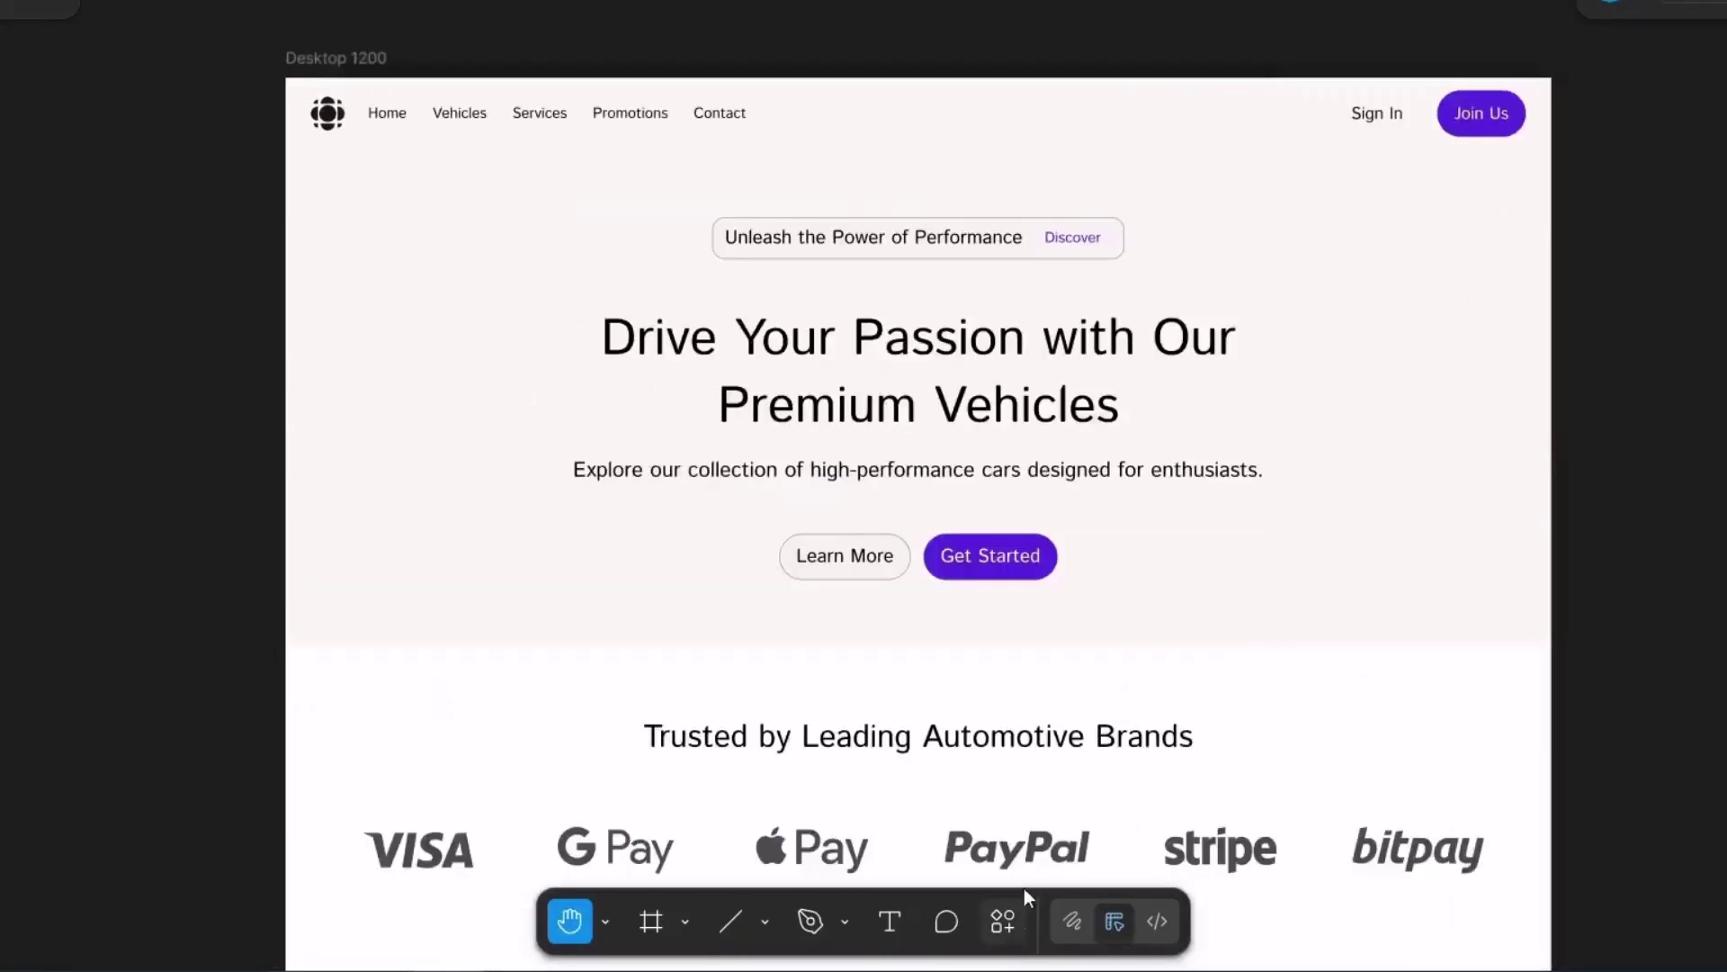
# Search the plugins and widgets for "images AI", look through the image-generation plugins, and close the search.
pyautogui.click(1005, 919)
pyautogui.click(735, 459)
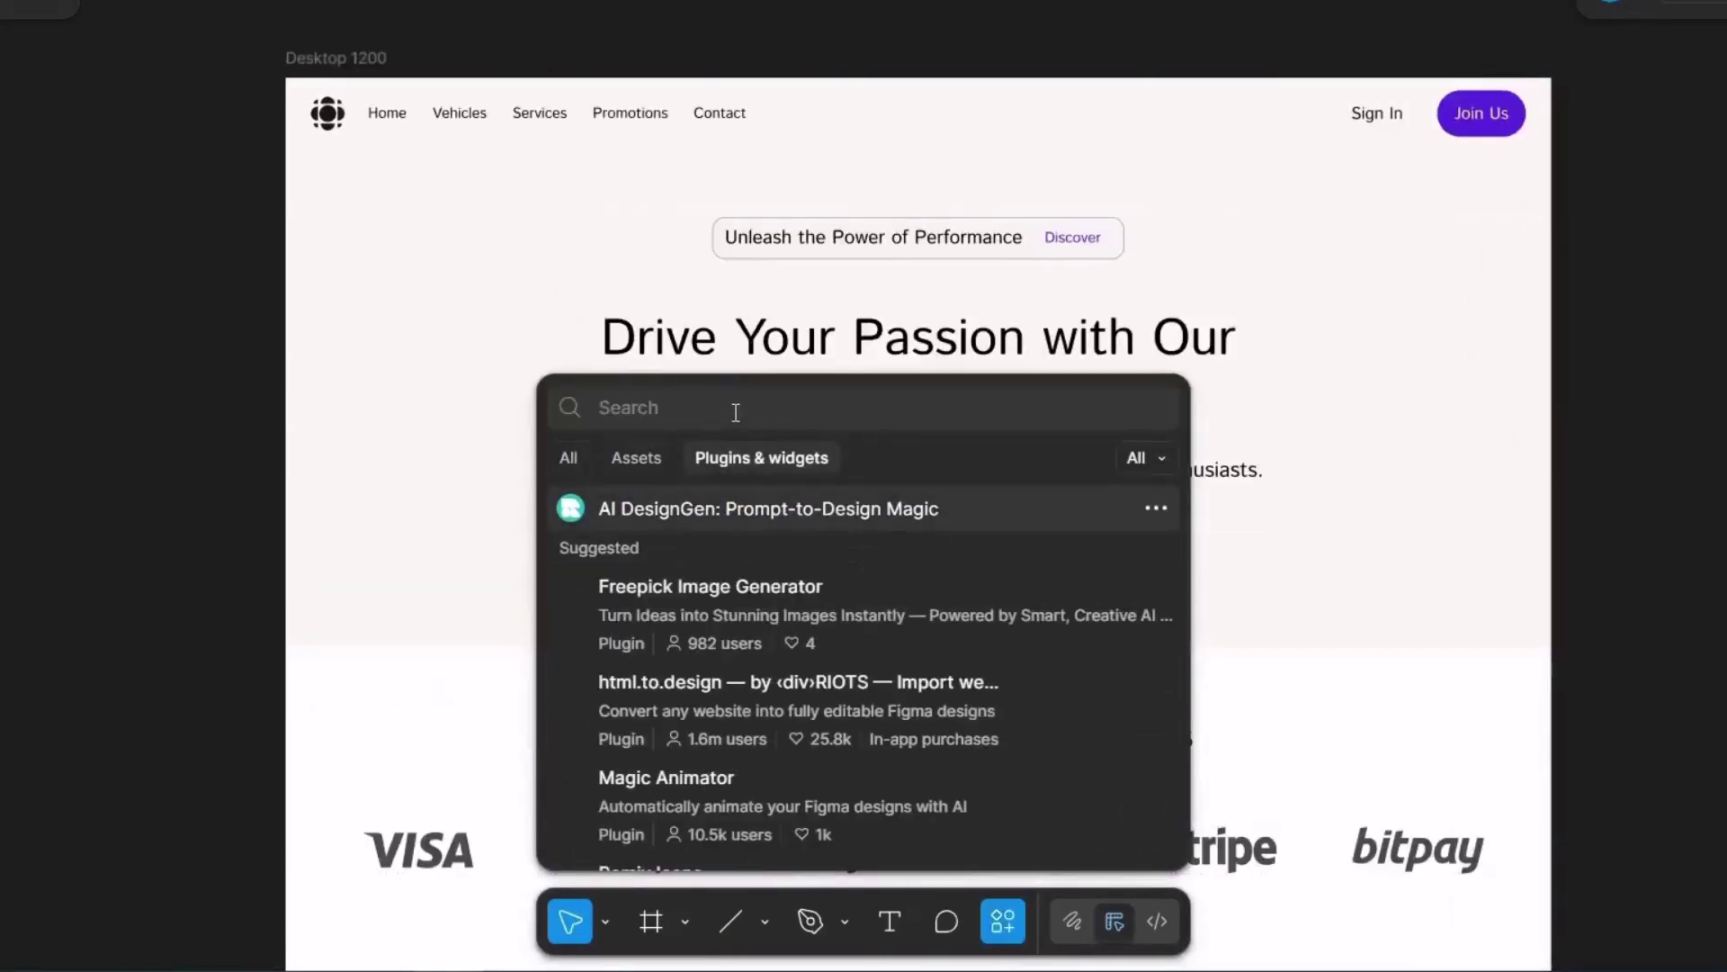
pyautogui.write('tmages AI')
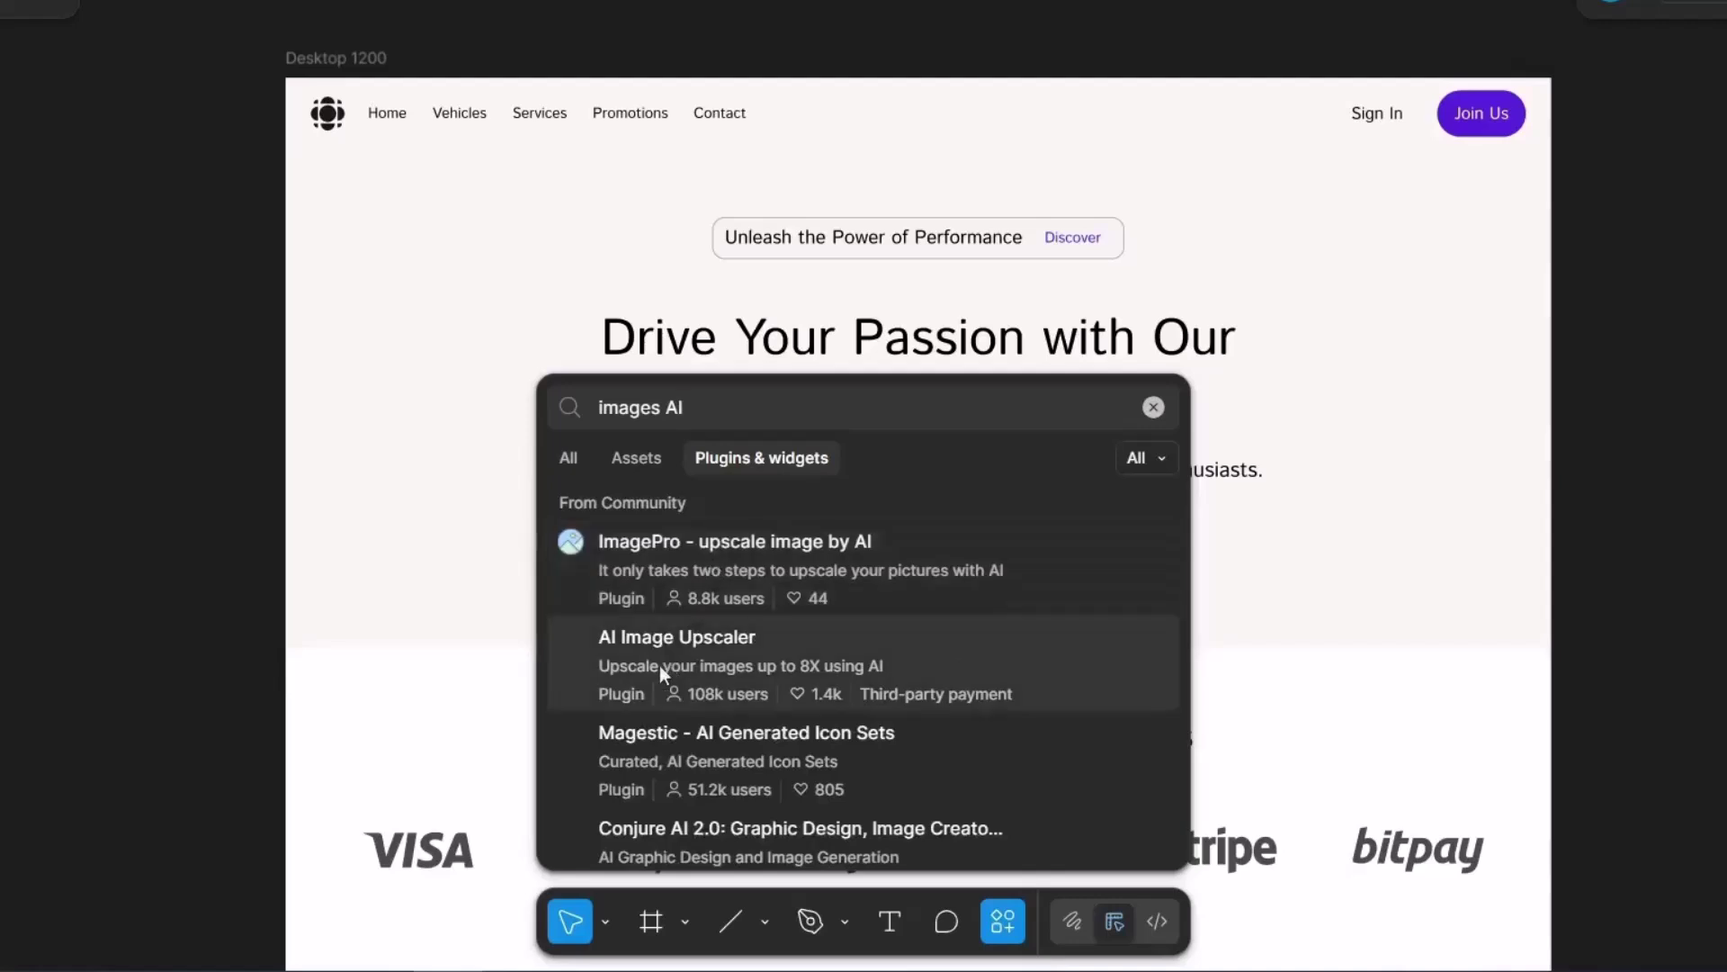
pyautogui.scroll(-5, 720, 720)
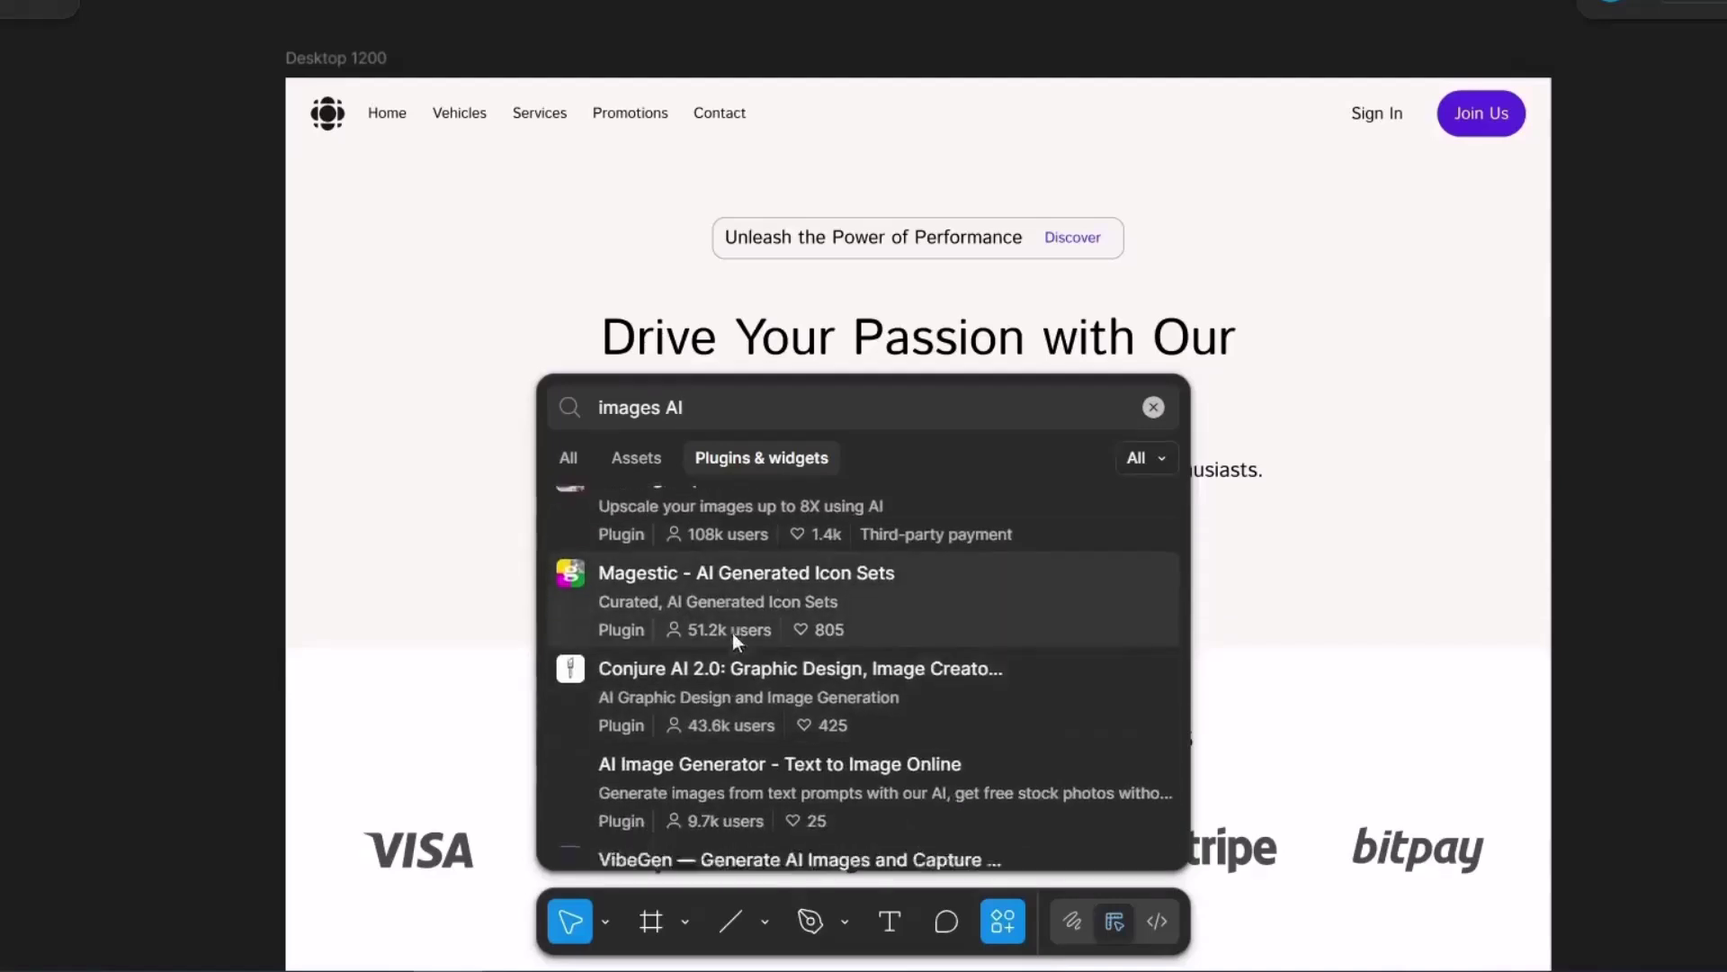
pyautogui.scroll(-5, 683, 733)
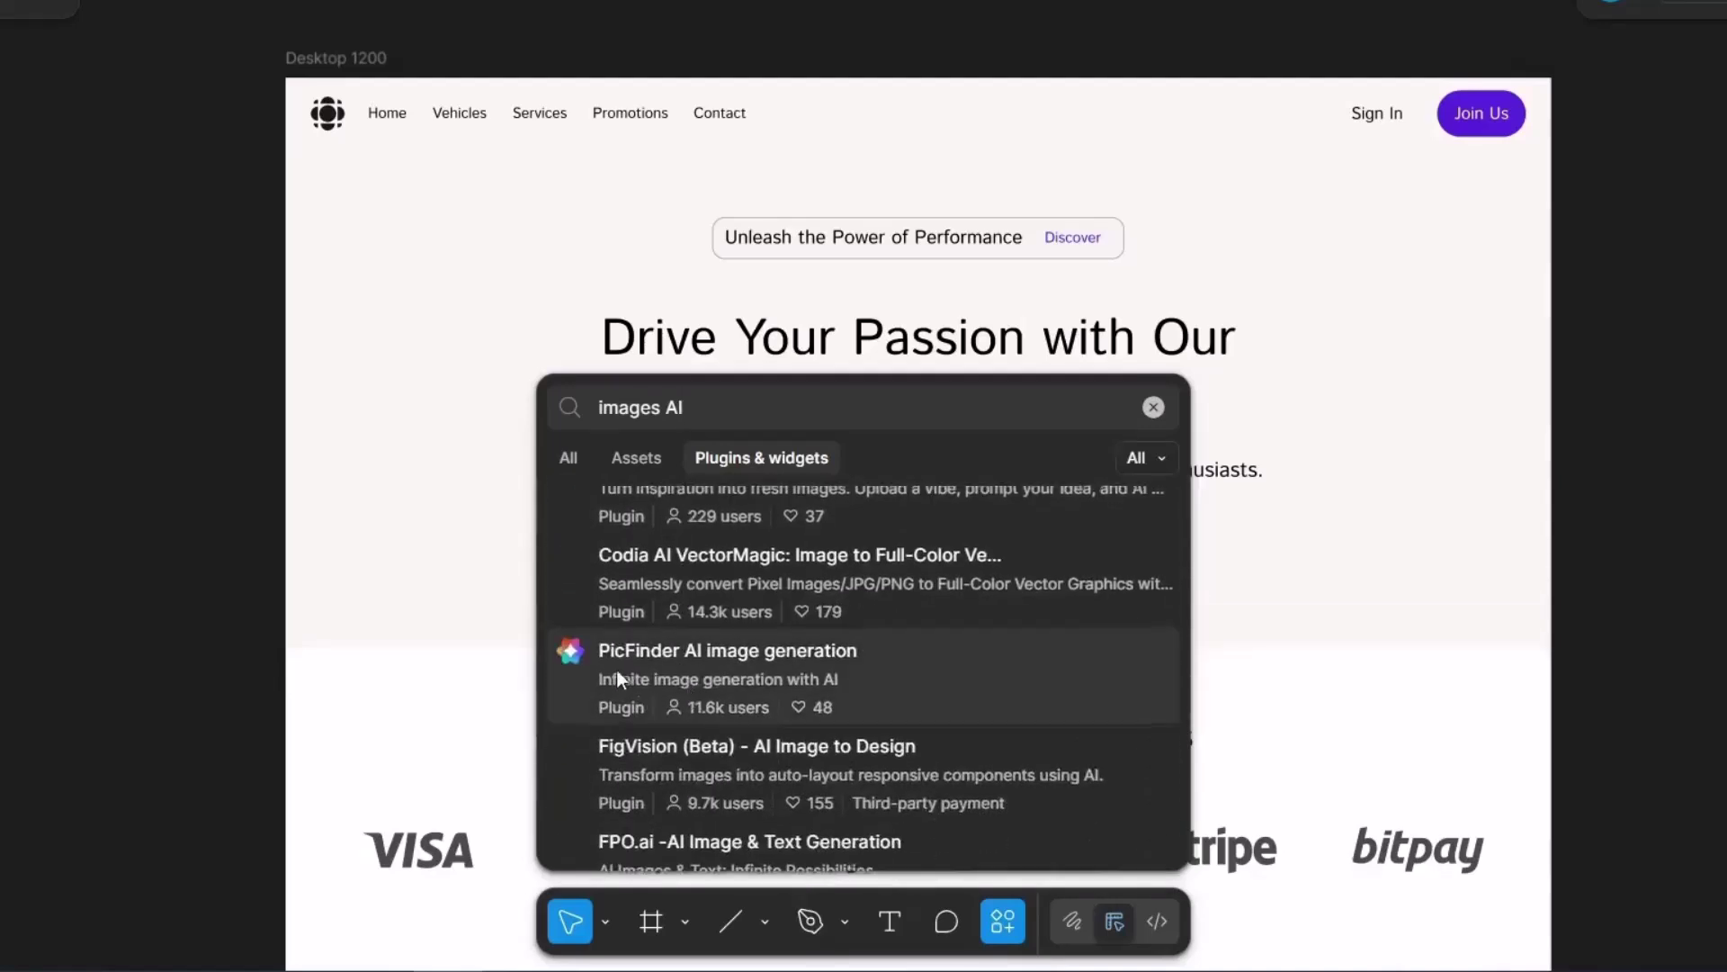
pyautogui.scroll(3, 666, 671)
pyautogui.scroll(7, 672, 709)
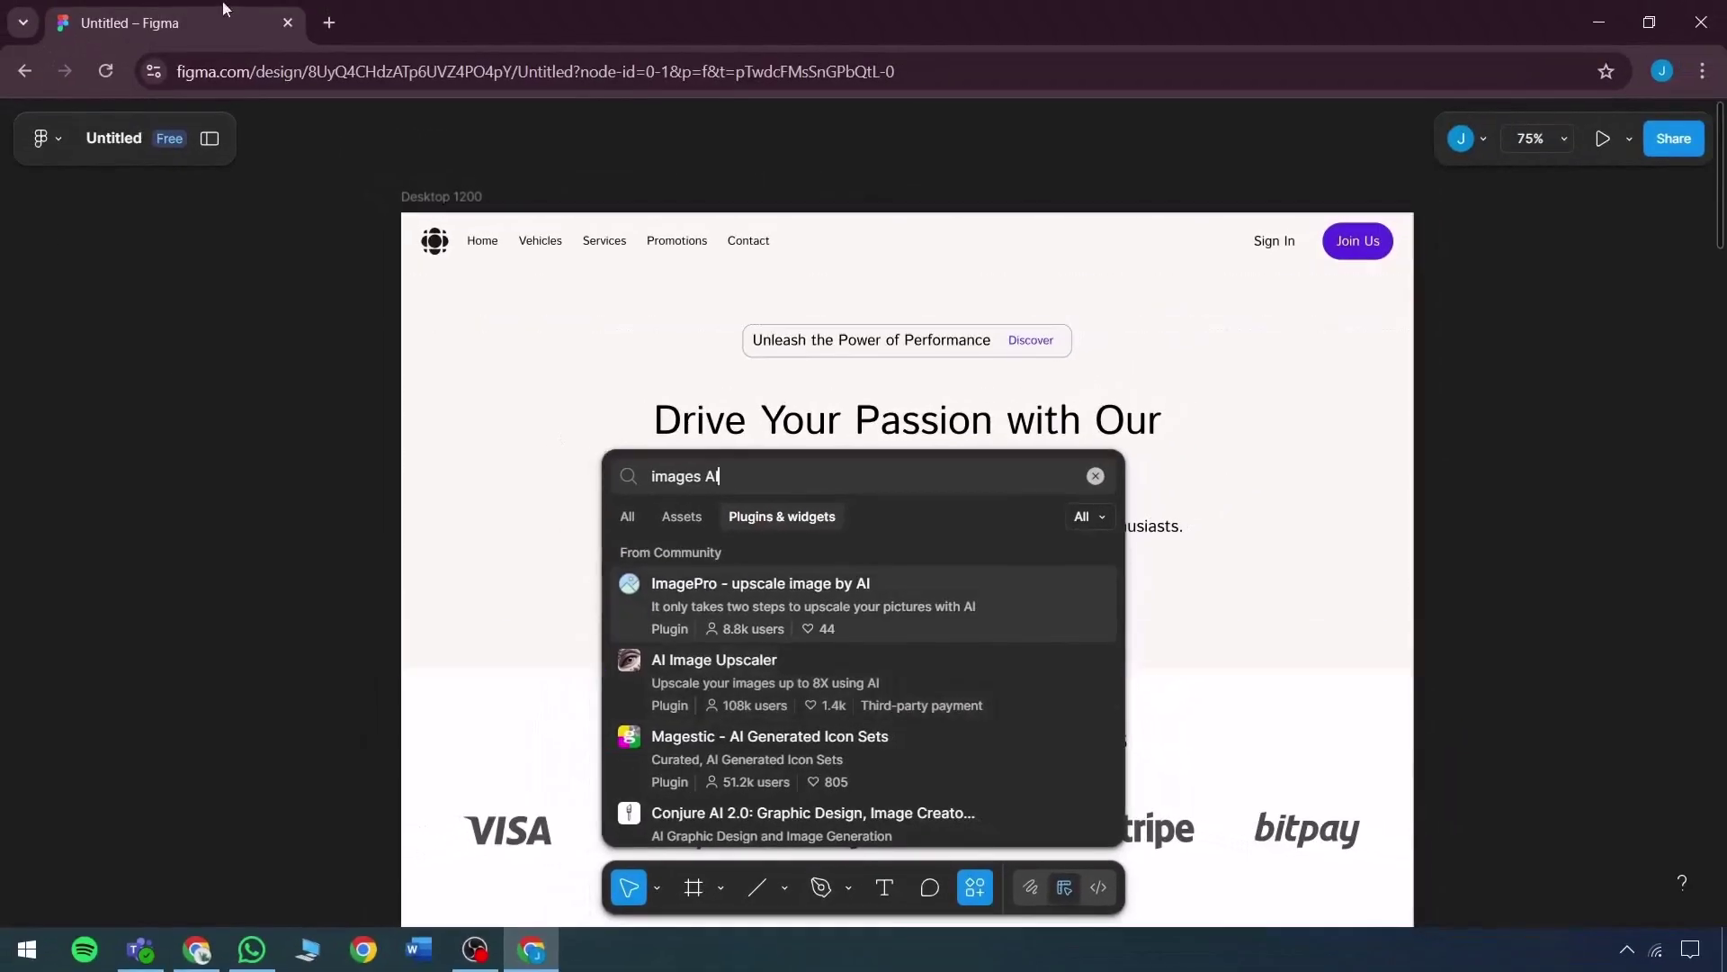
pyautogui.click(329, 22)
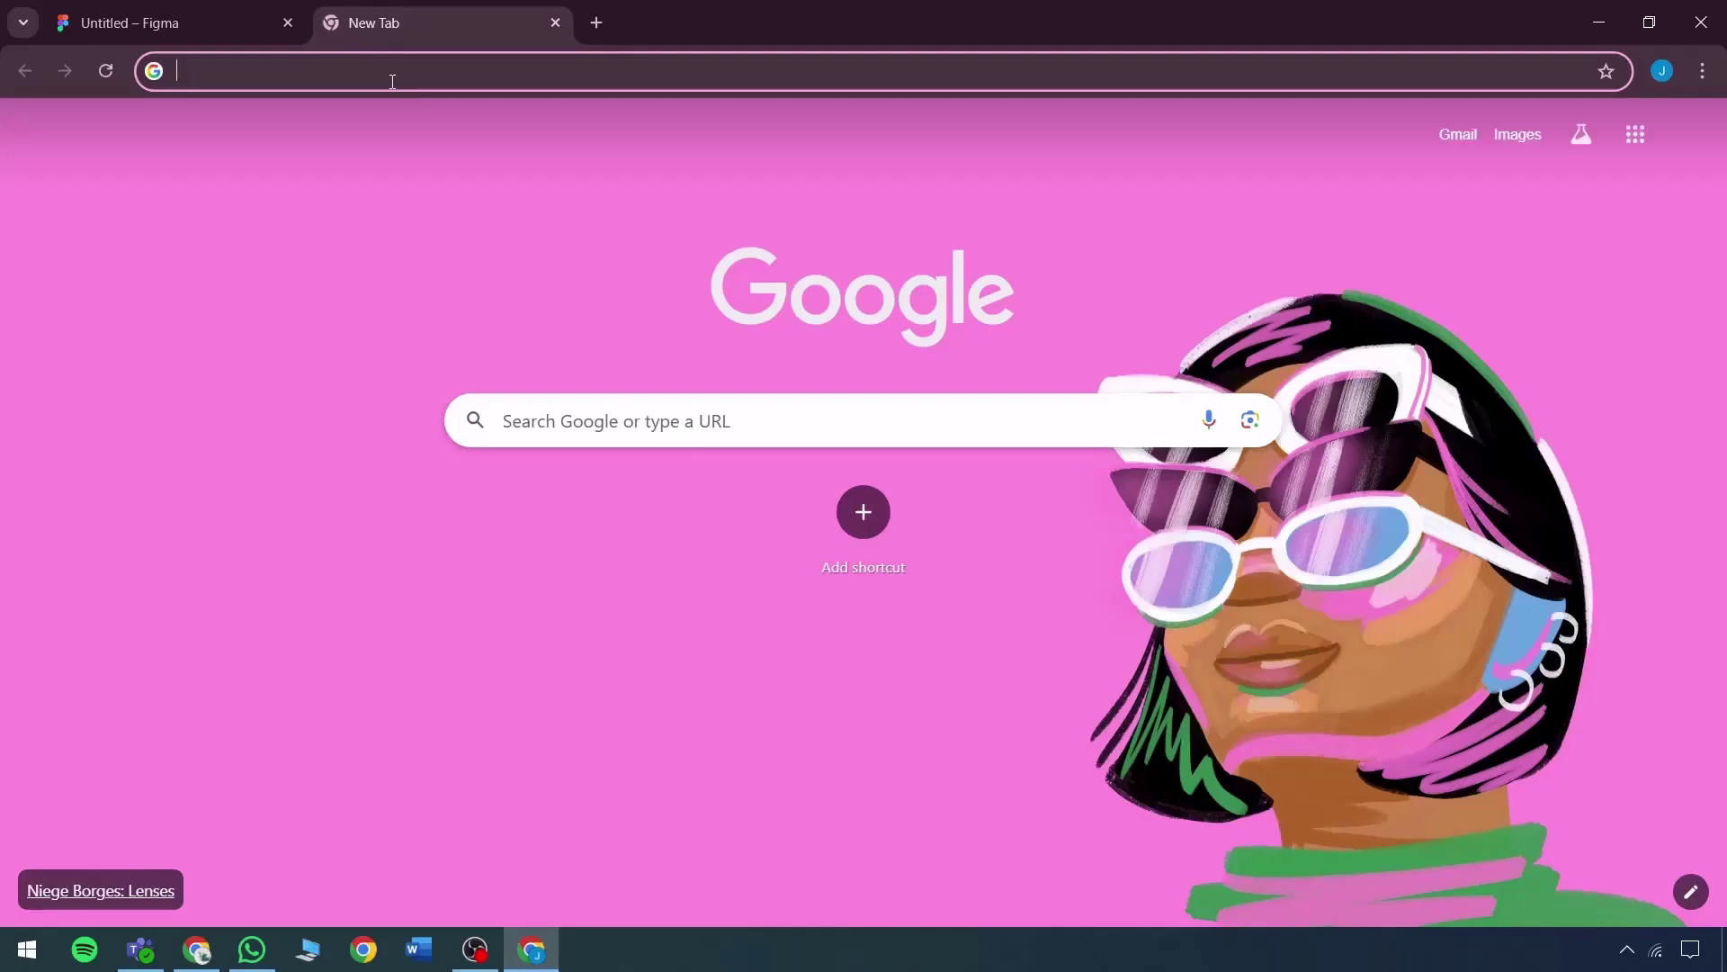
pyautogui.click(555, 23)
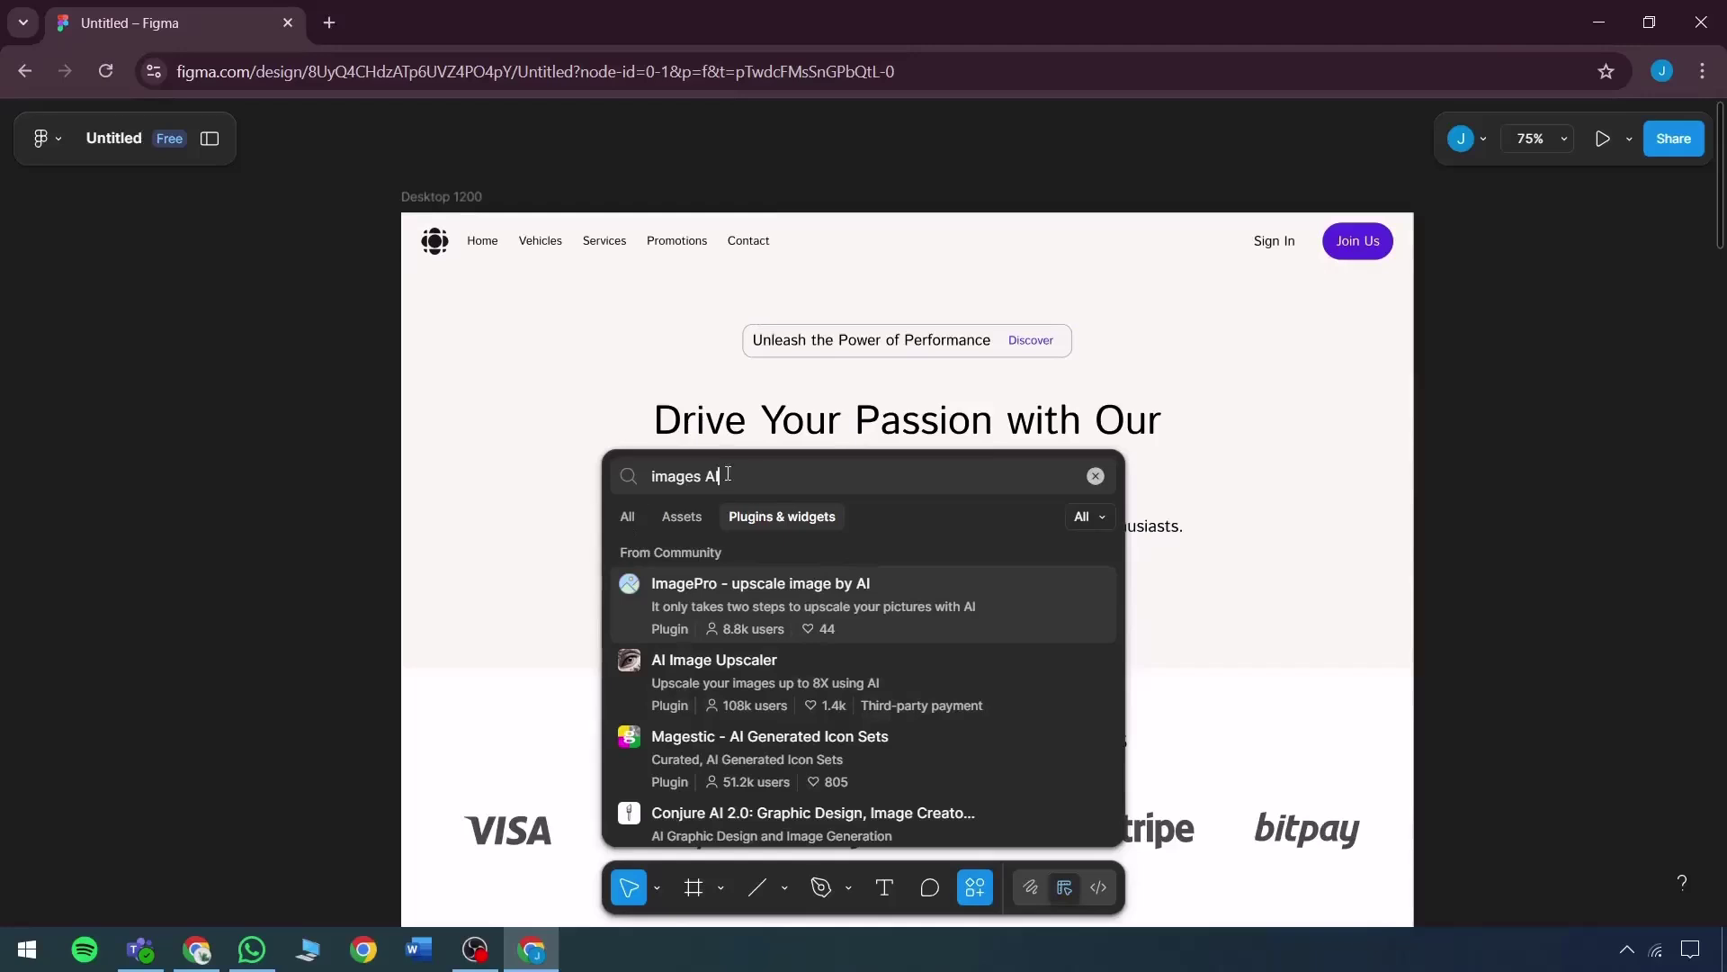
pyautogui.moveTo(727, 473); pyautogui.dragTo(639, 474)
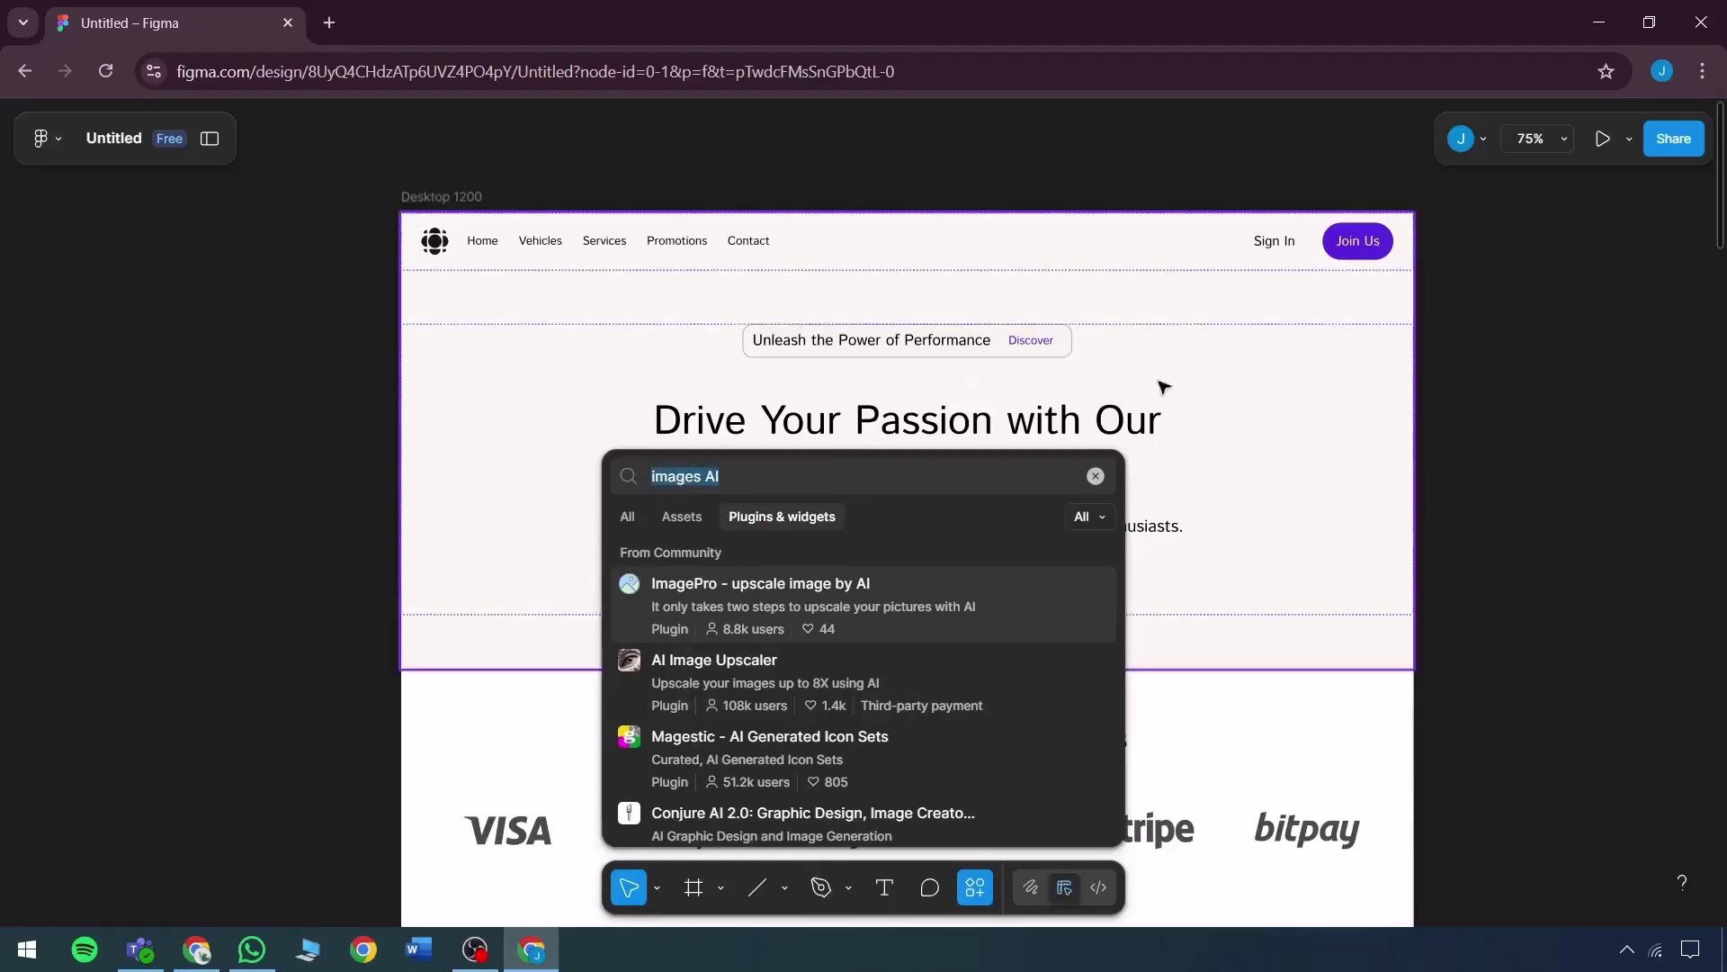
pyautogui.click(1095, 476)
pyautogui.click(1465, 493)
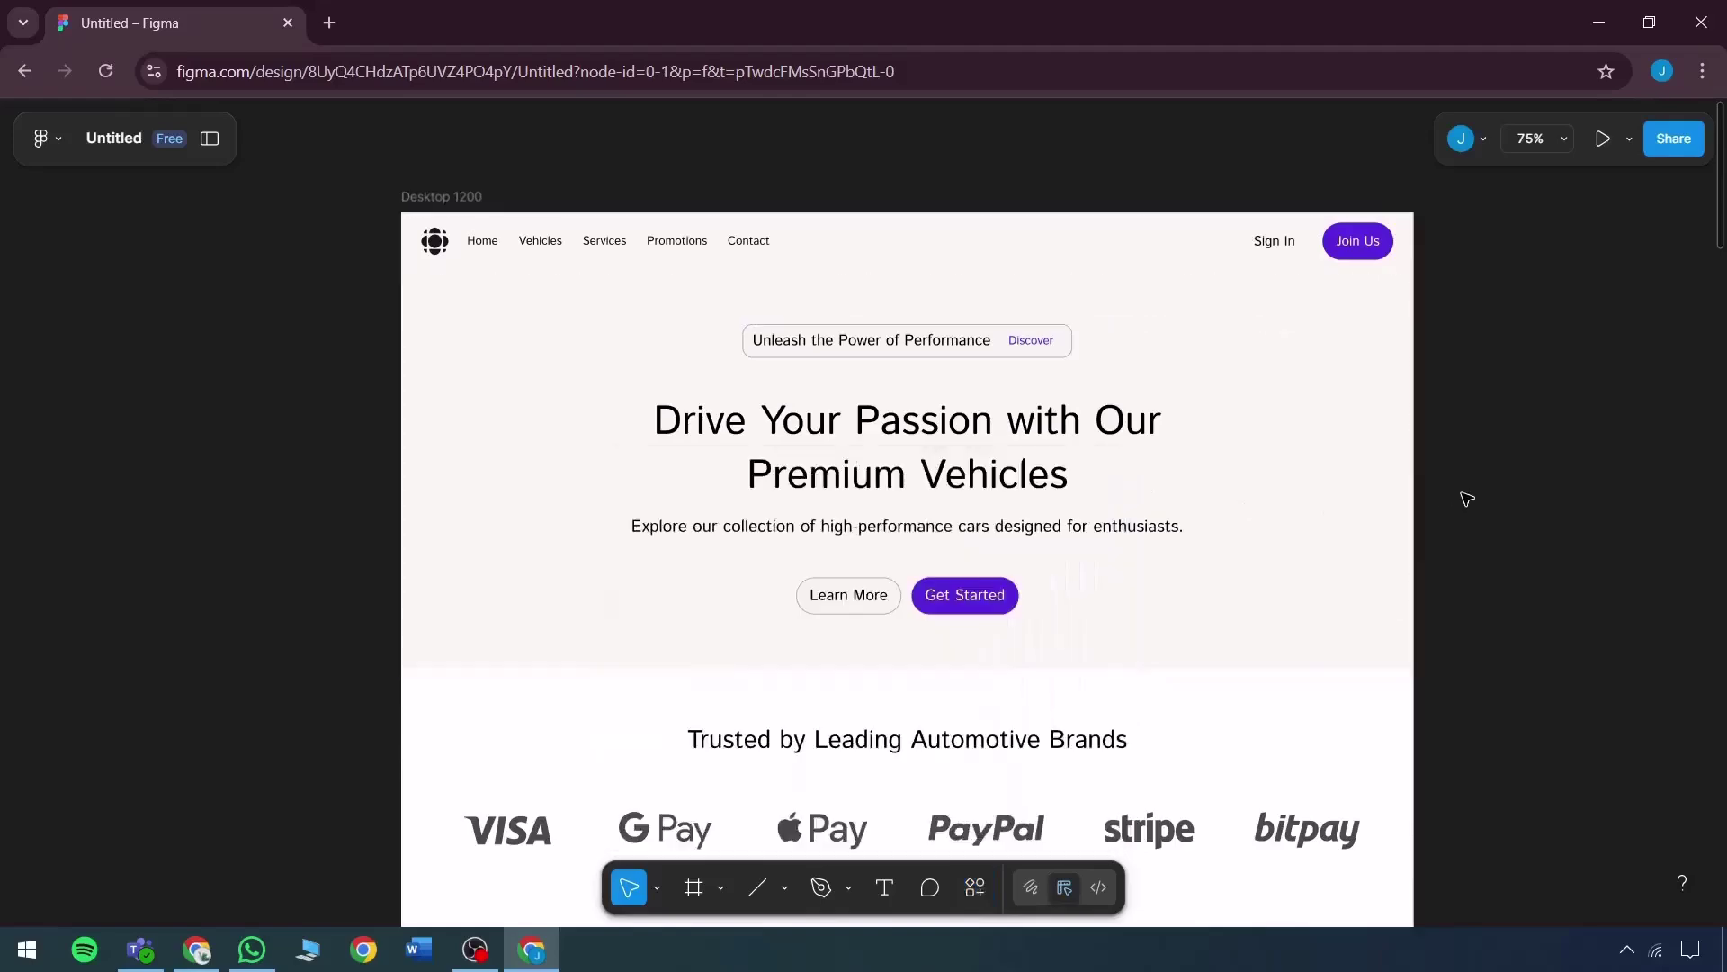
# Select the "What Our Customers Say" section, search the plugins for "CONTENT REWRITE", and run AI Content Generator / Rewrite.
pyautogui.scroll(-15, 1010, 536)
pyautogui.keyDown('ctrl'); pyautogui.scroll(-3, 1010, 538); pyautogui.keyUp('ctrl')
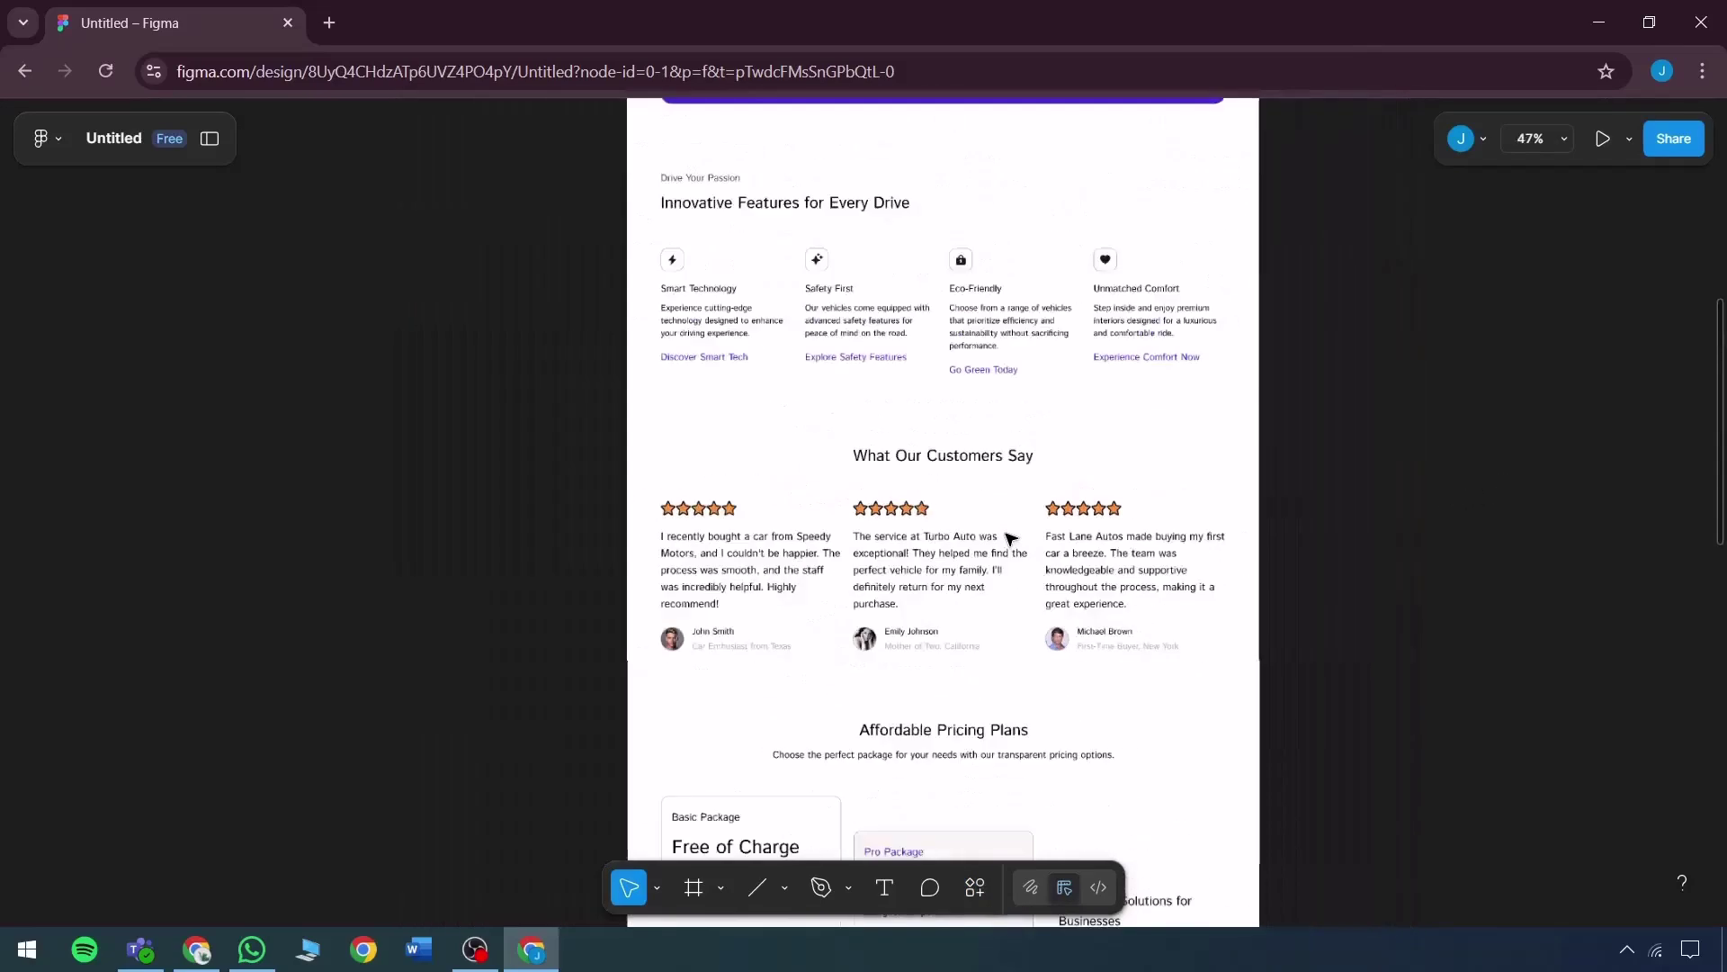
pyautogui.click(787, 387)
pyautogui.click(787, 376)
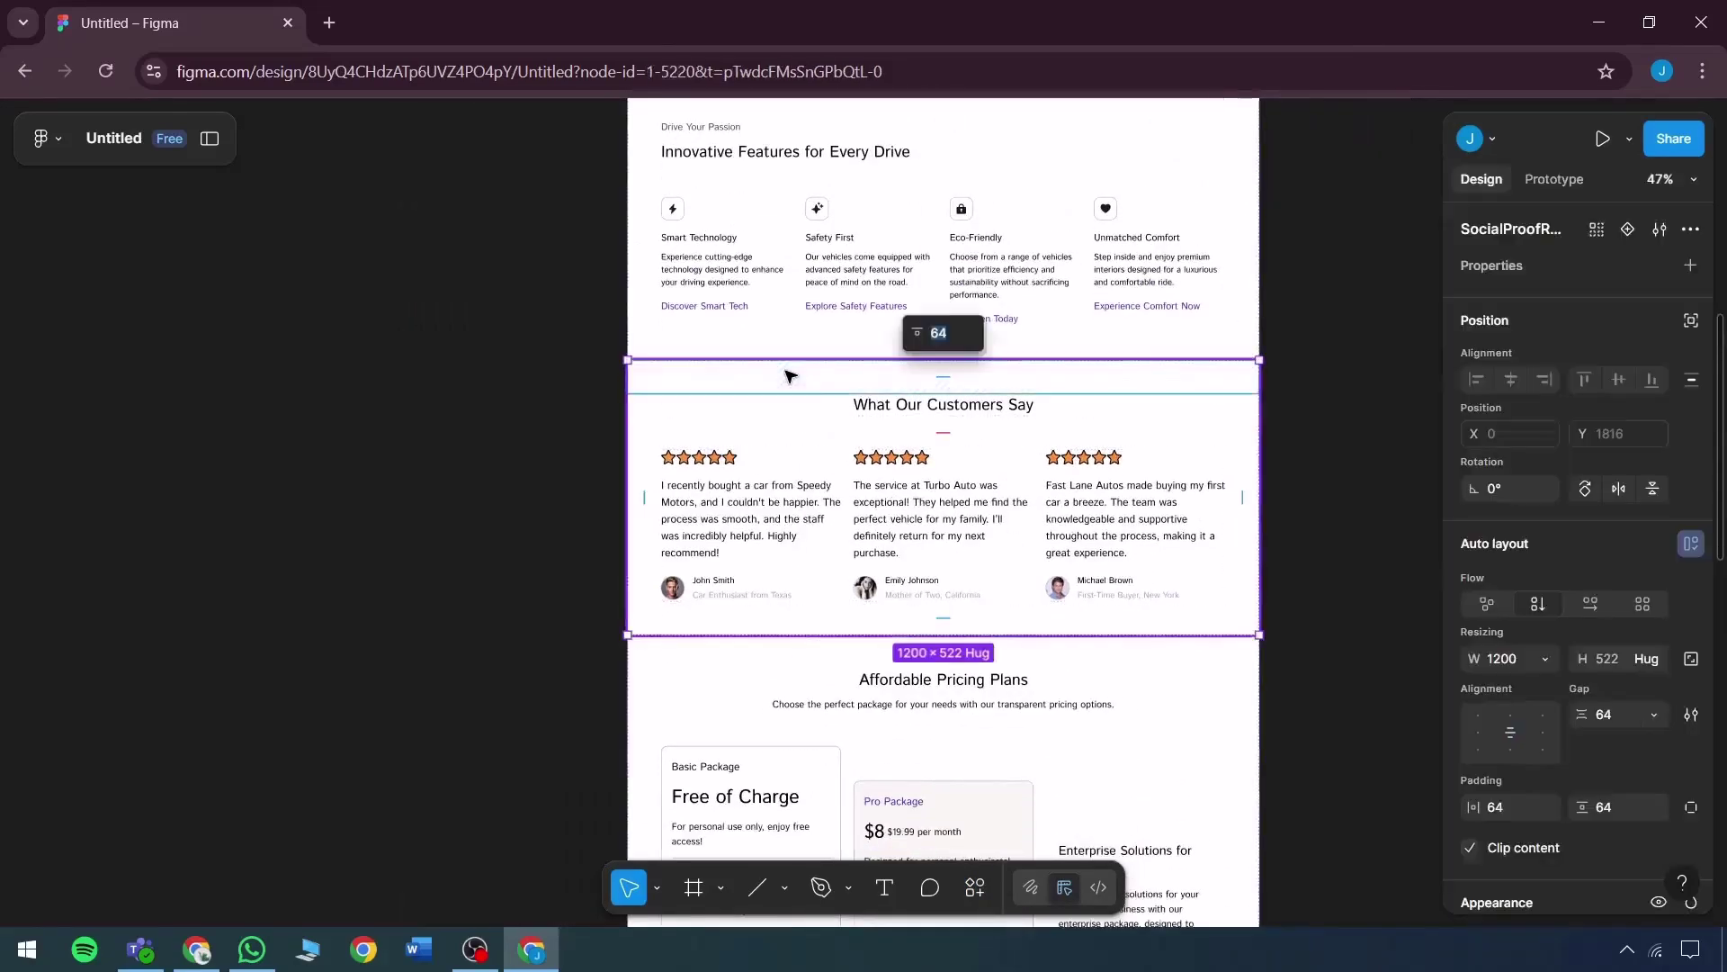
pyautogui.press('Escape')
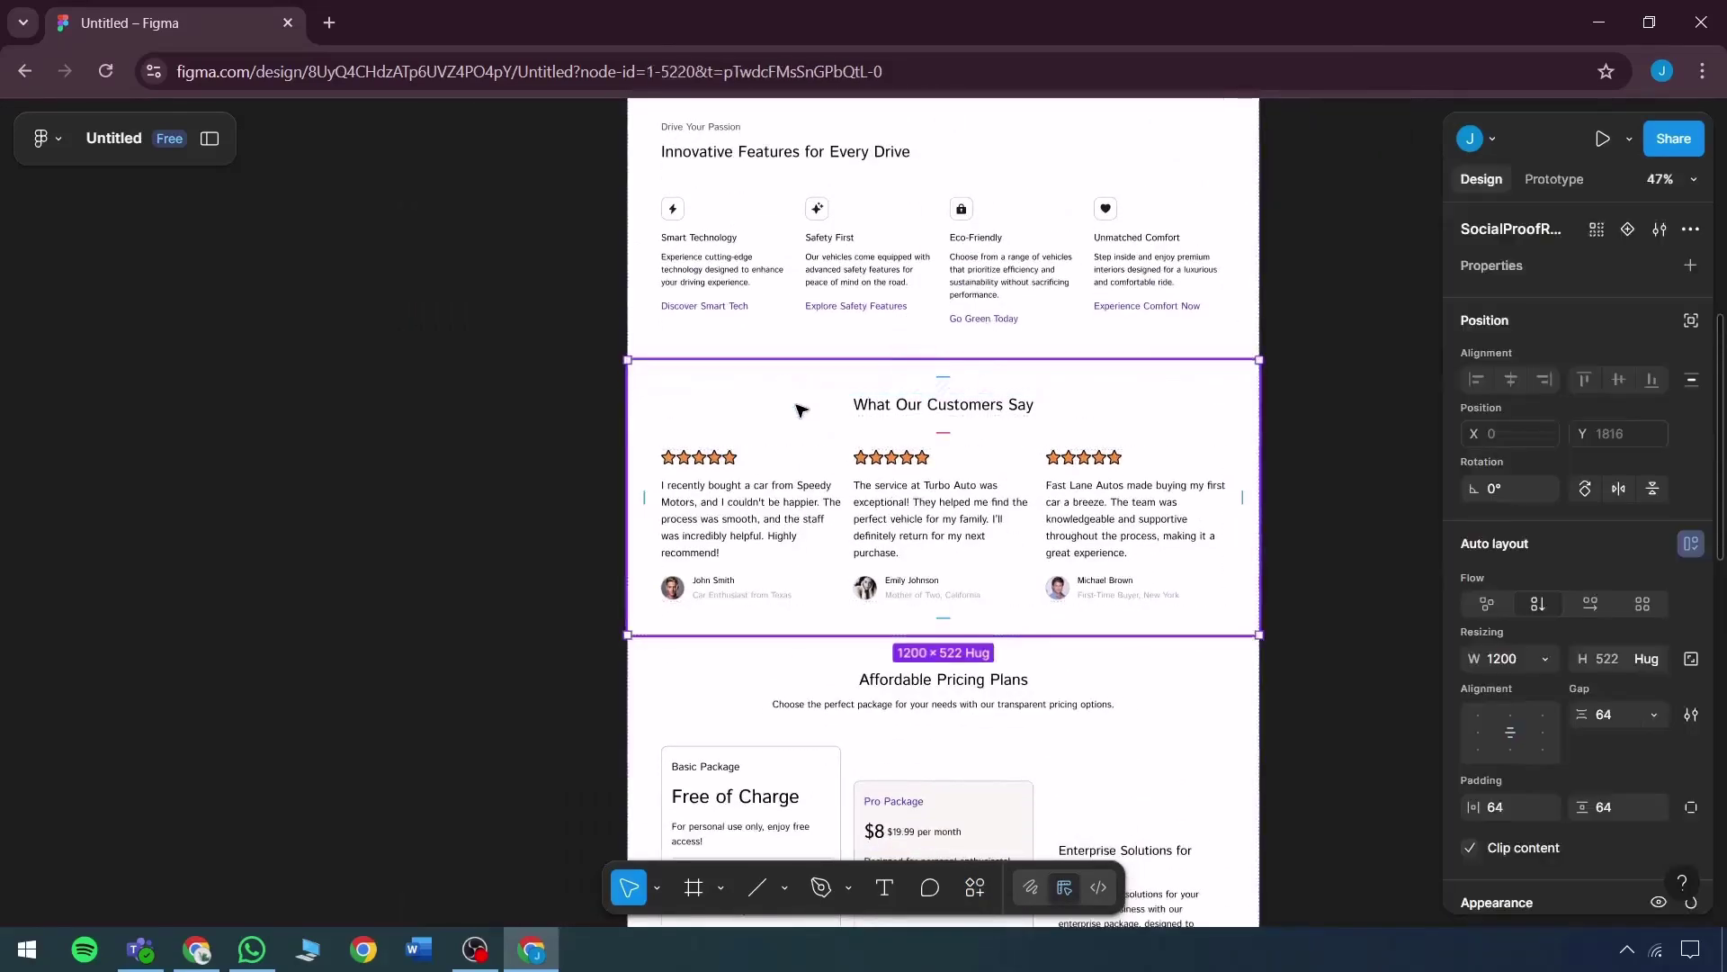
pyautogui.click(975, 887)
pyautogui.click(780, 516)
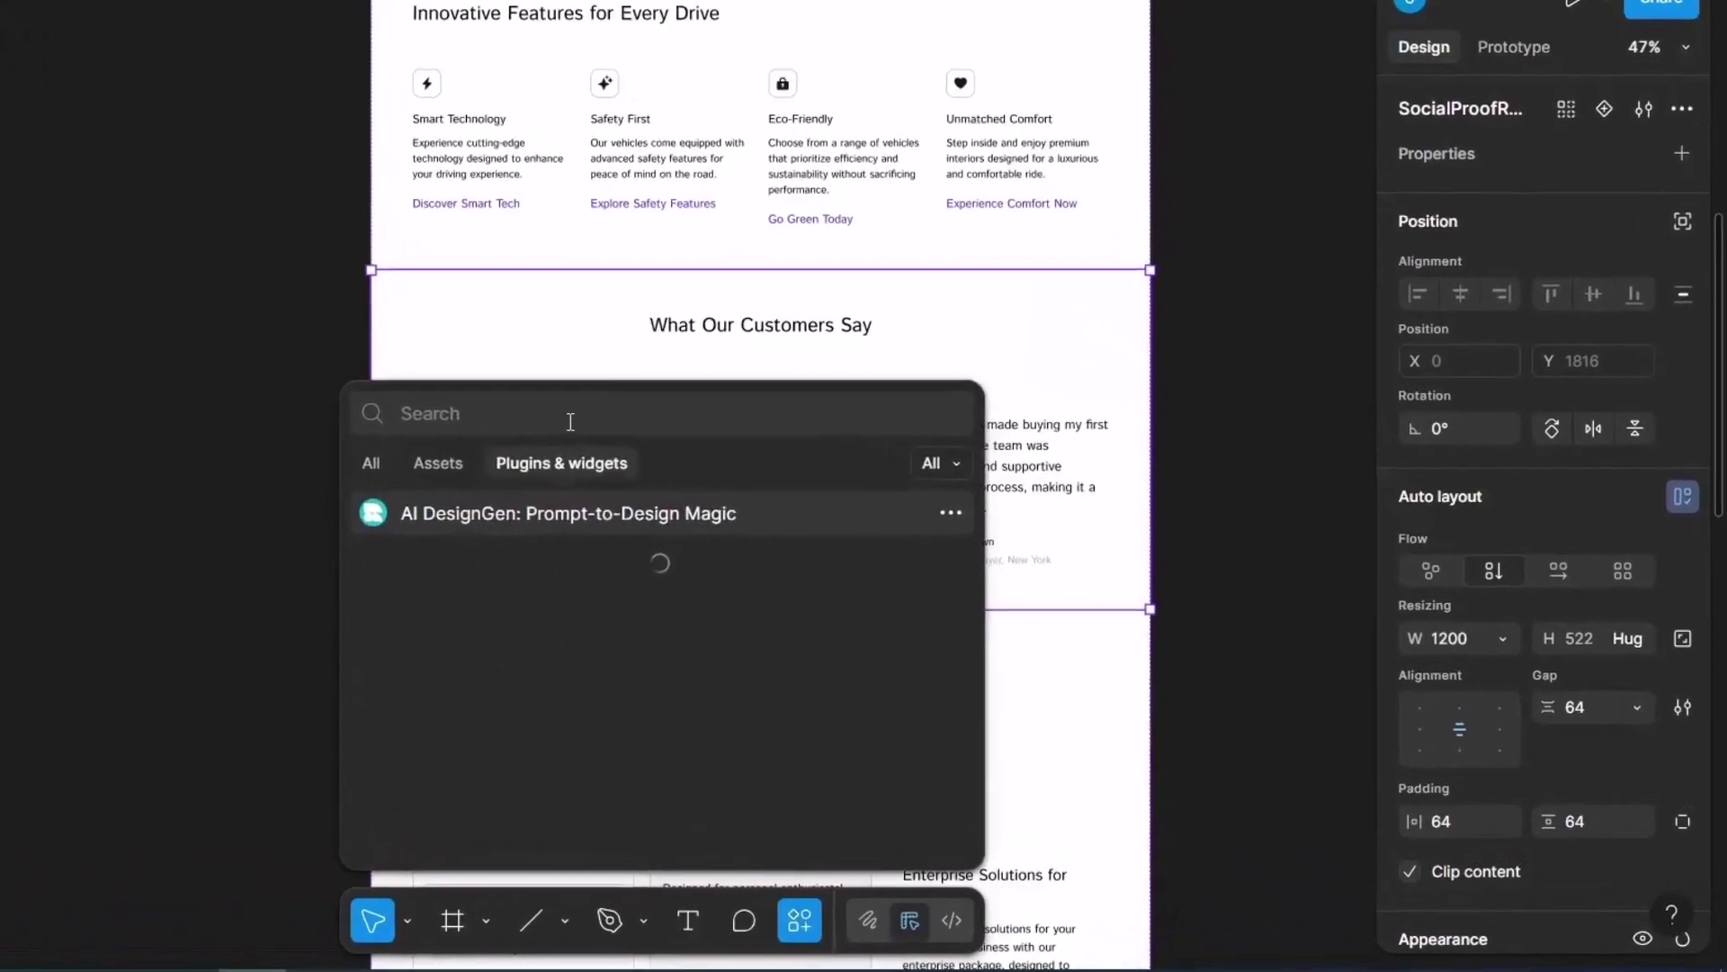
pyautogui.write('coNTENT REWRITE')
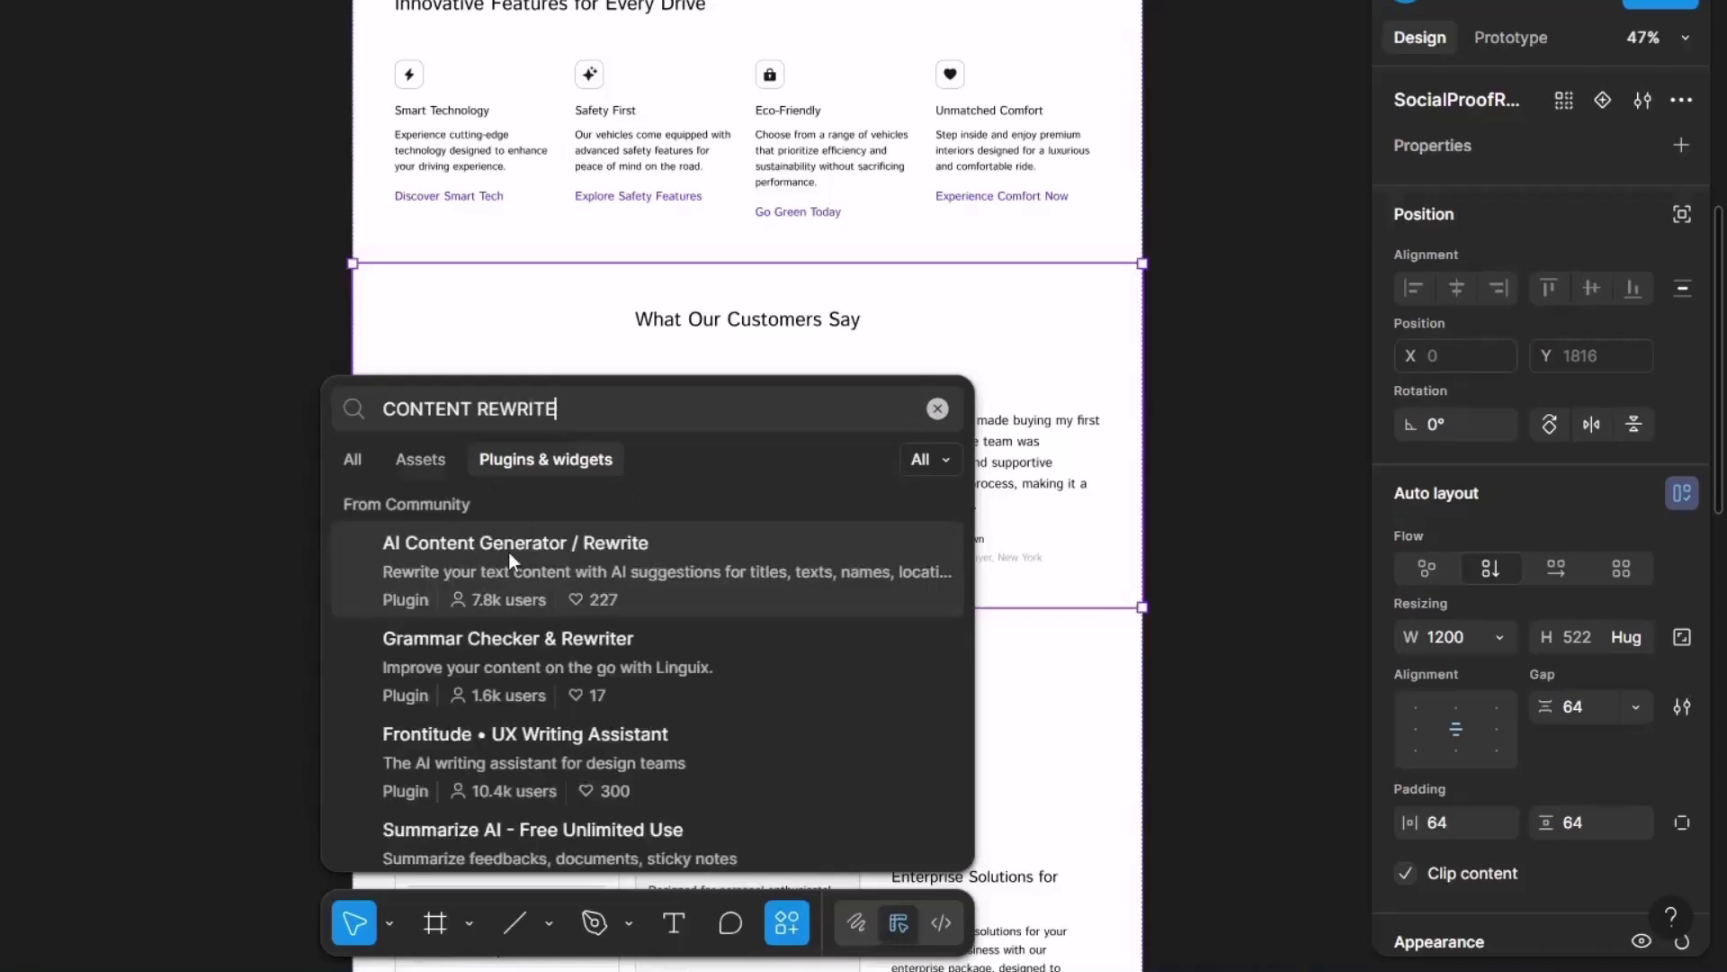
pyautogui.click(509, 552)
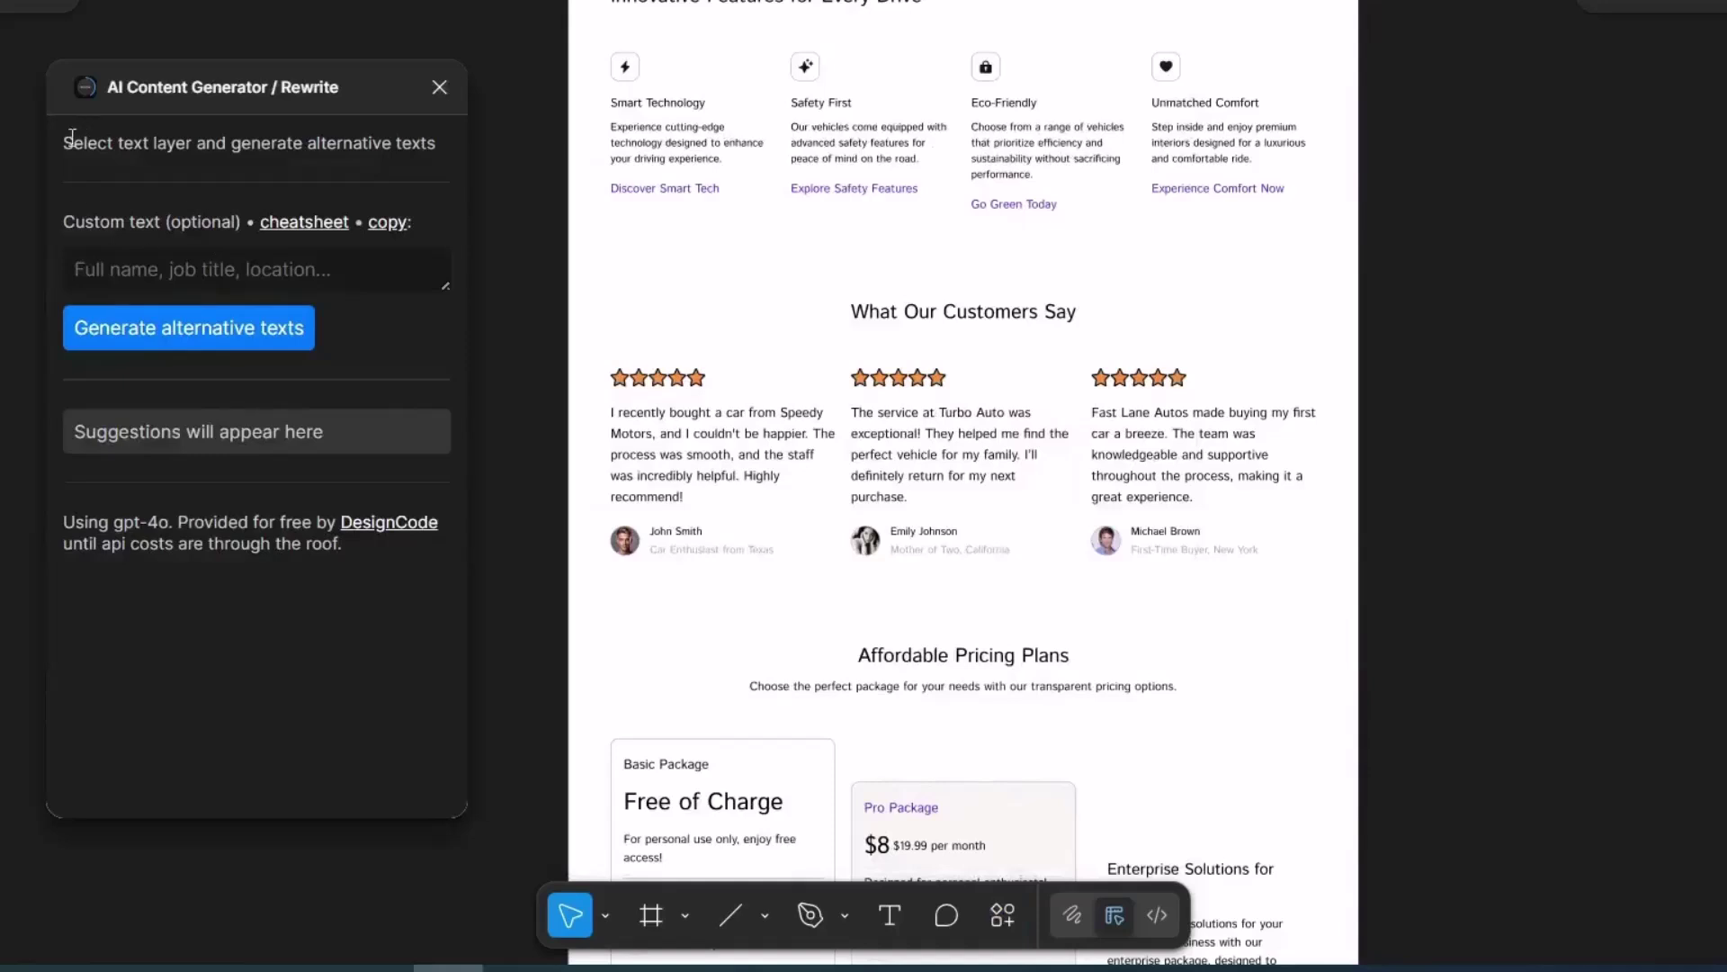
# Select the first customer testimonial's text layer and generate alternative texts for it with the plugin.
pyautogui.moveTo(63, 149); pyautogui.dragTo(345, 166)
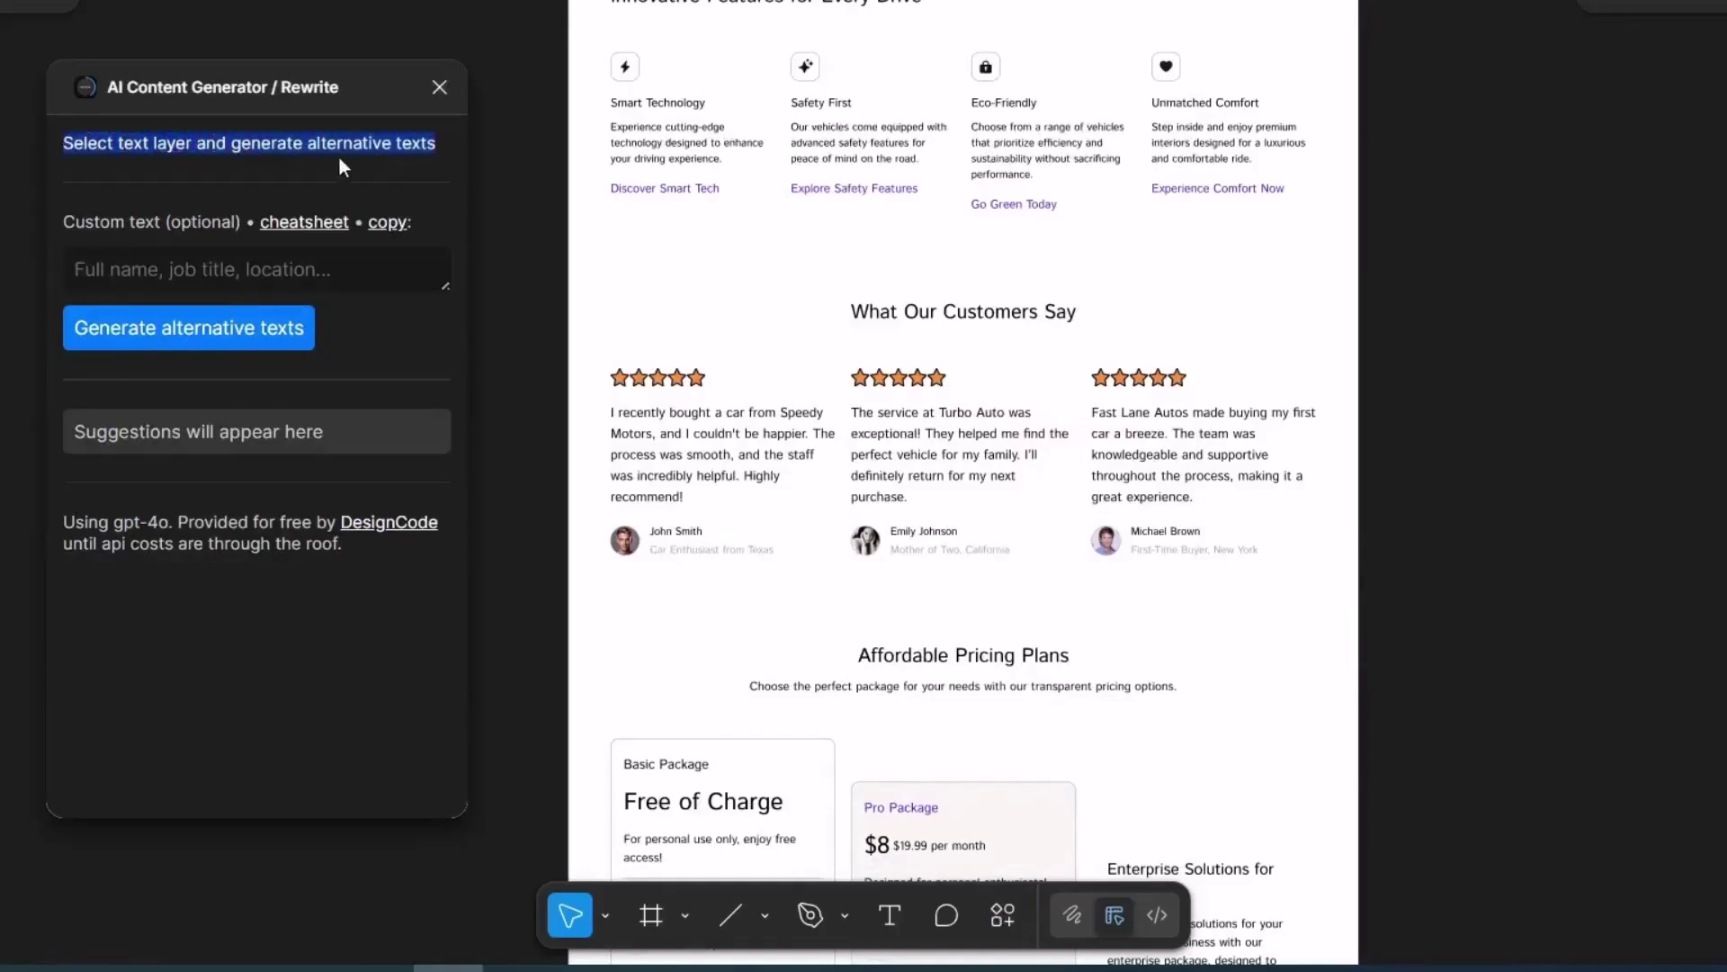
pyautogui.click(692, 444)
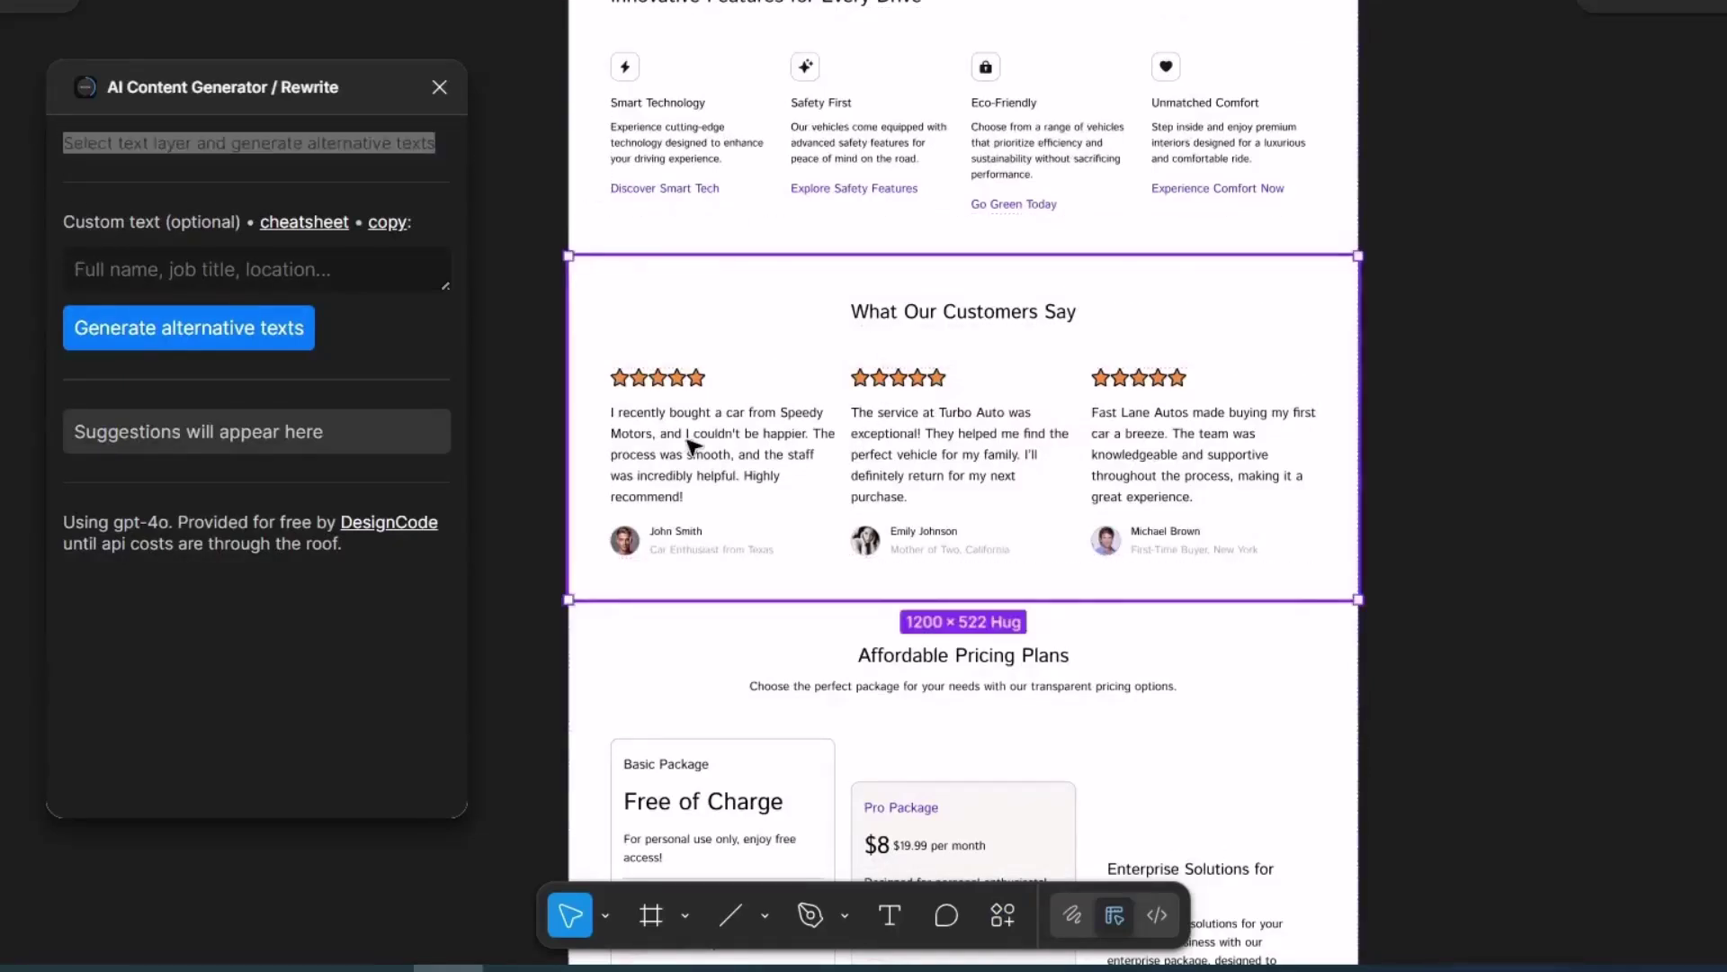
pyautogui.click(692, 444)
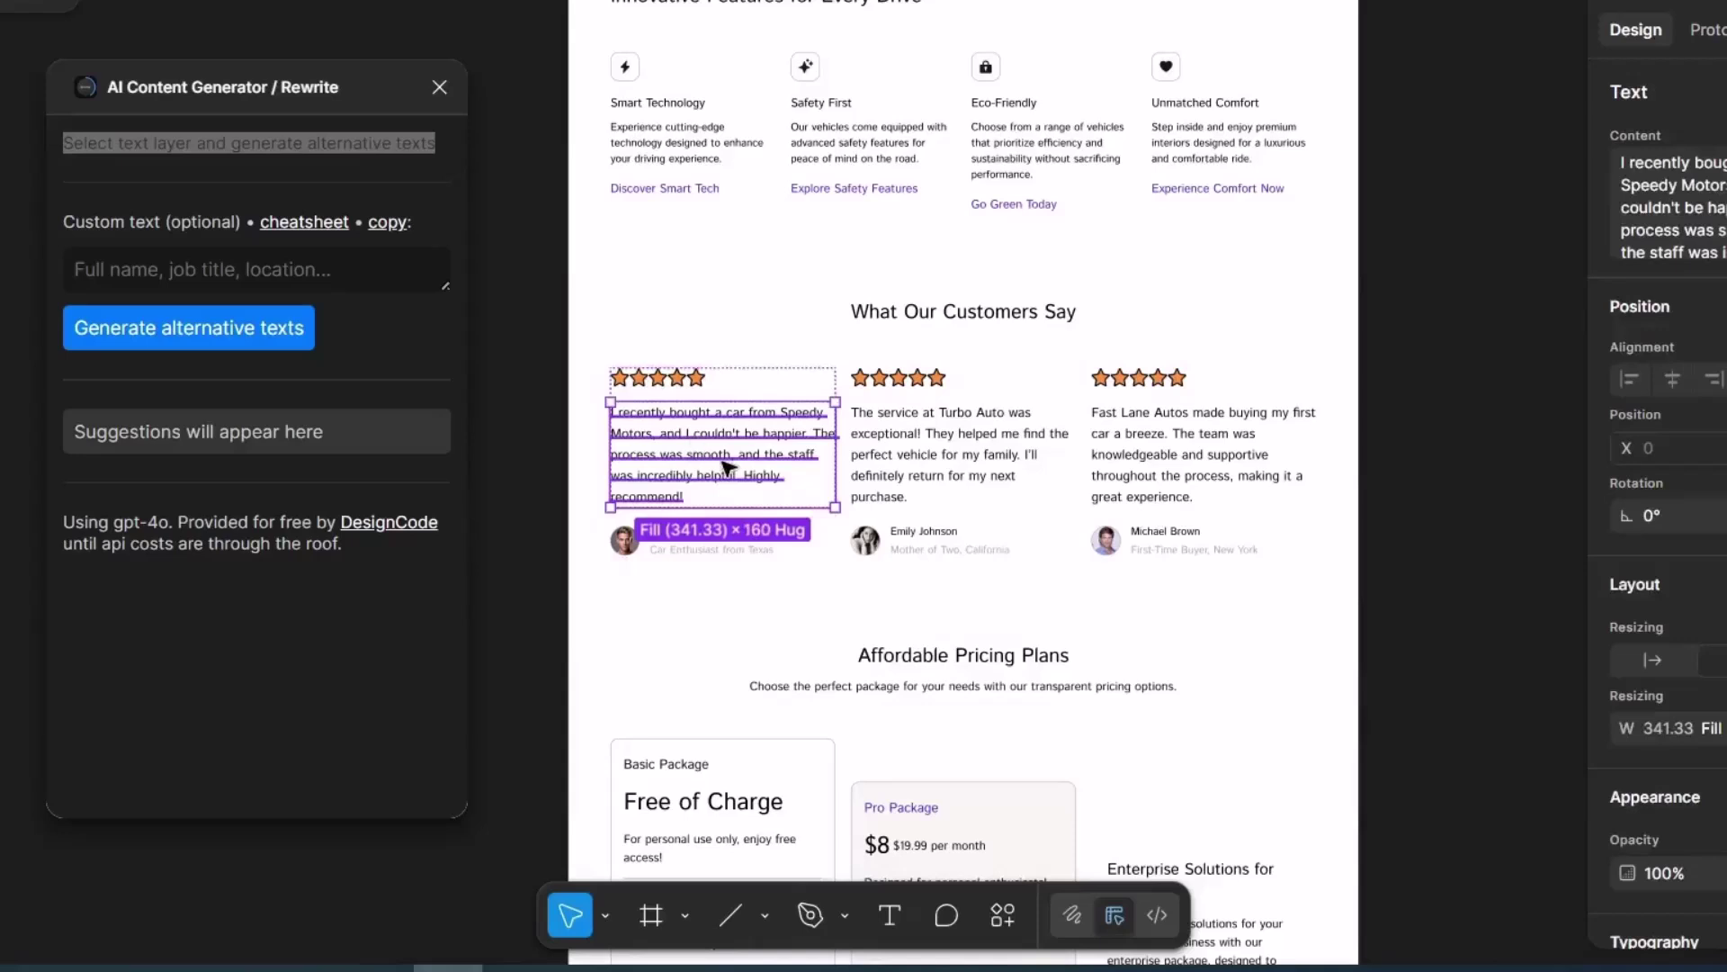
pyautogui.press('Escape')
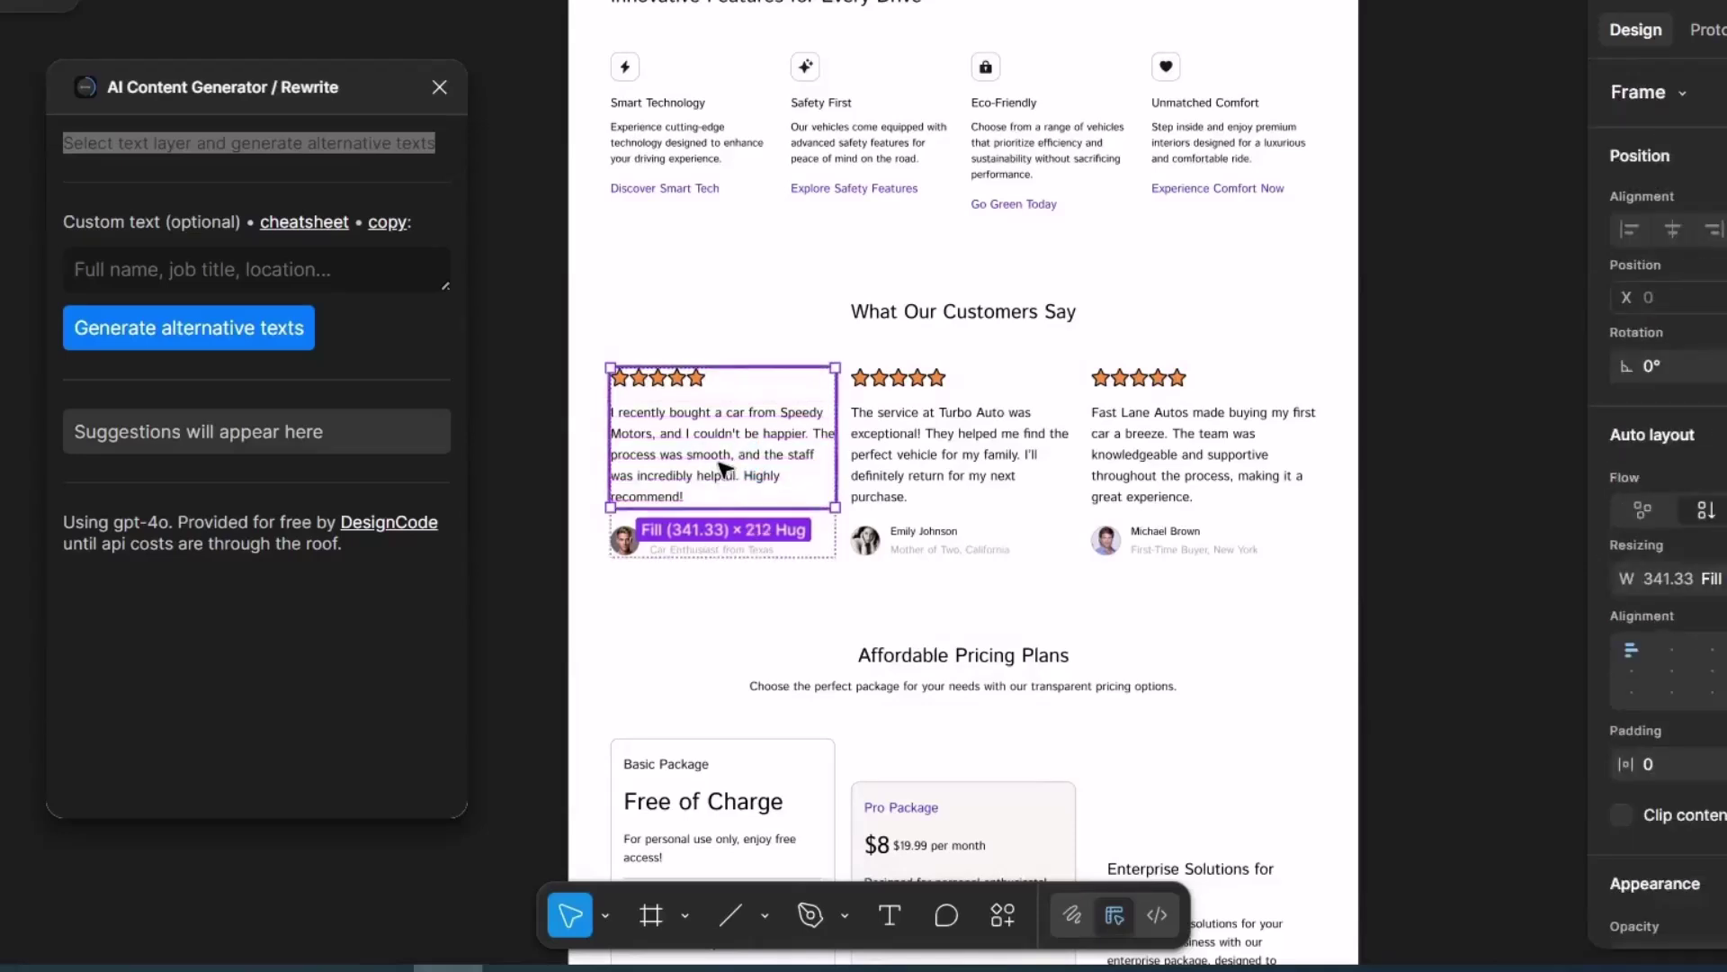
pyautogui.click(724, 466)
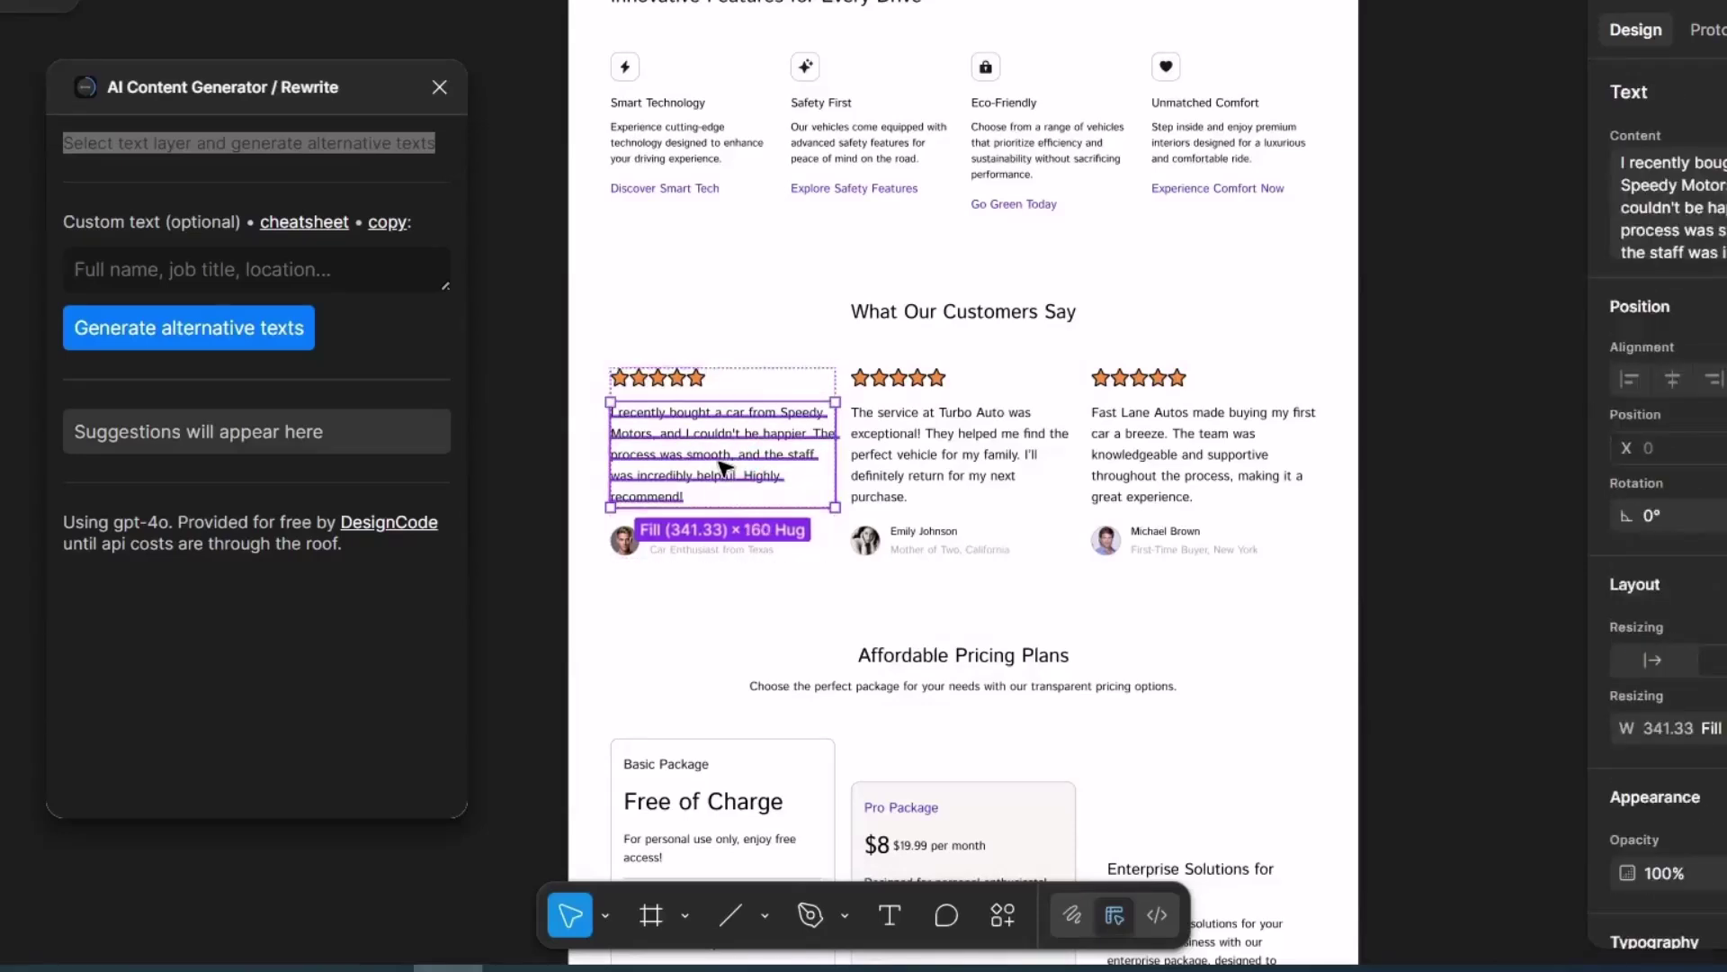
pyautogui.click(206, 329)
pyautogui.click(242, 319)
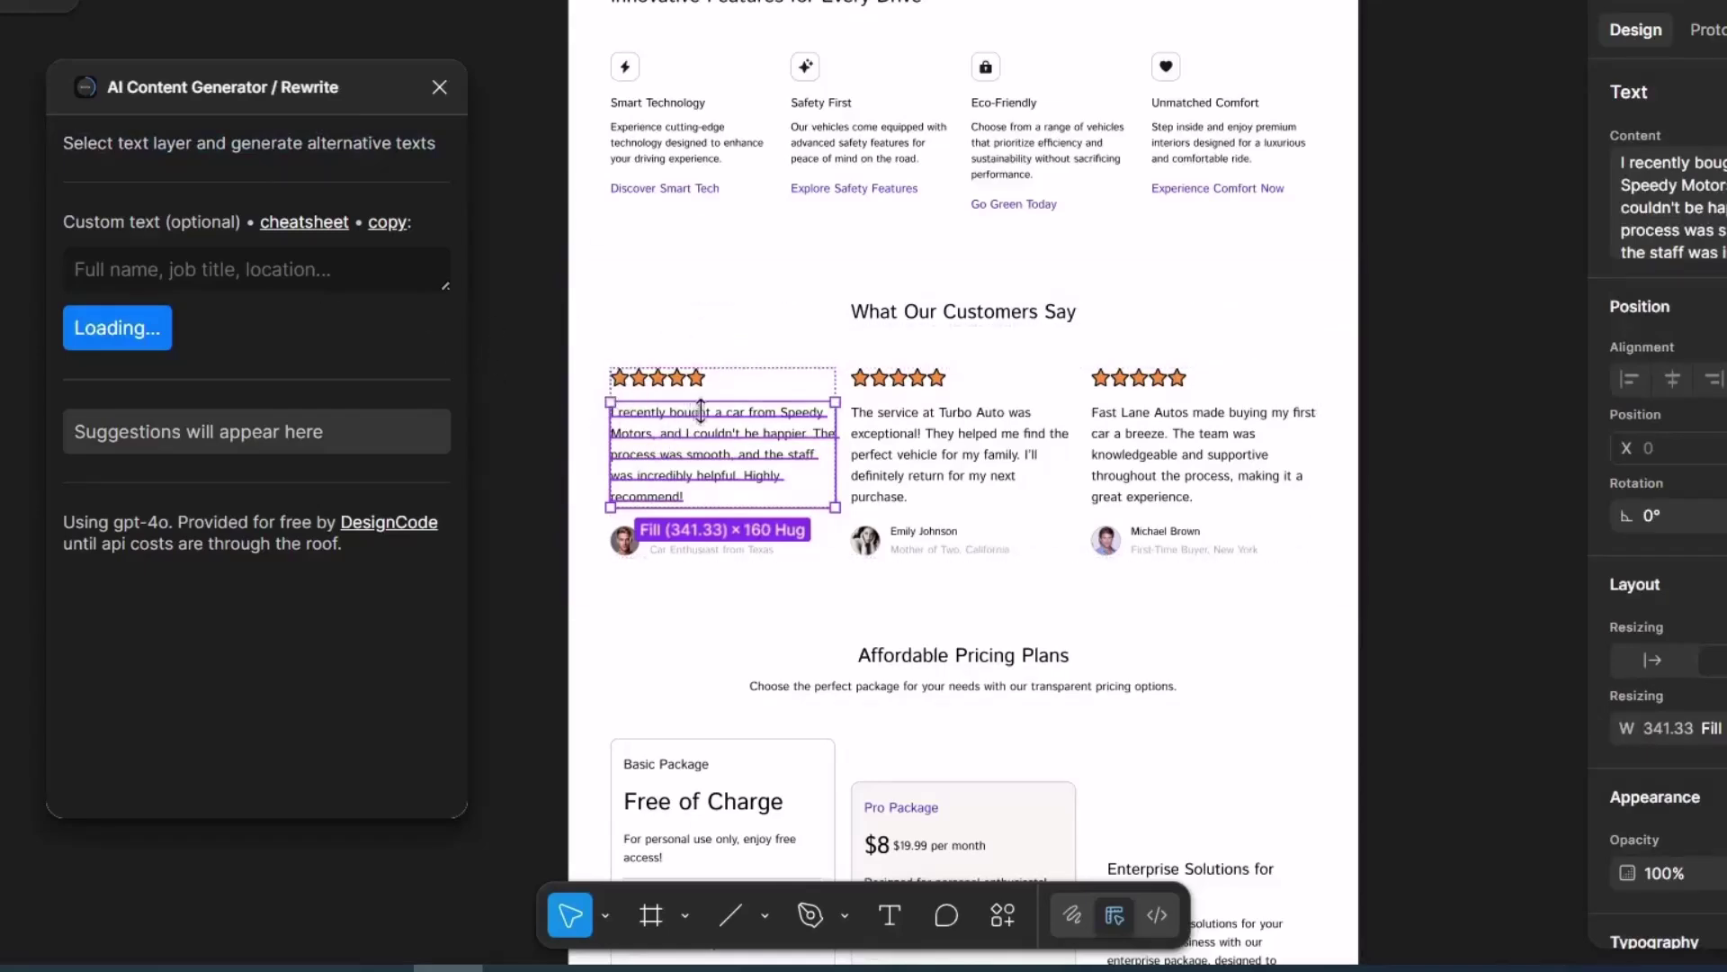
# Try the suggestion starting "I recently acquired a car" on the first testimonial, and apply the one starting "I bought a car from Speedy Motors recently".
pyautogui.scroll(-3, 230, 500)
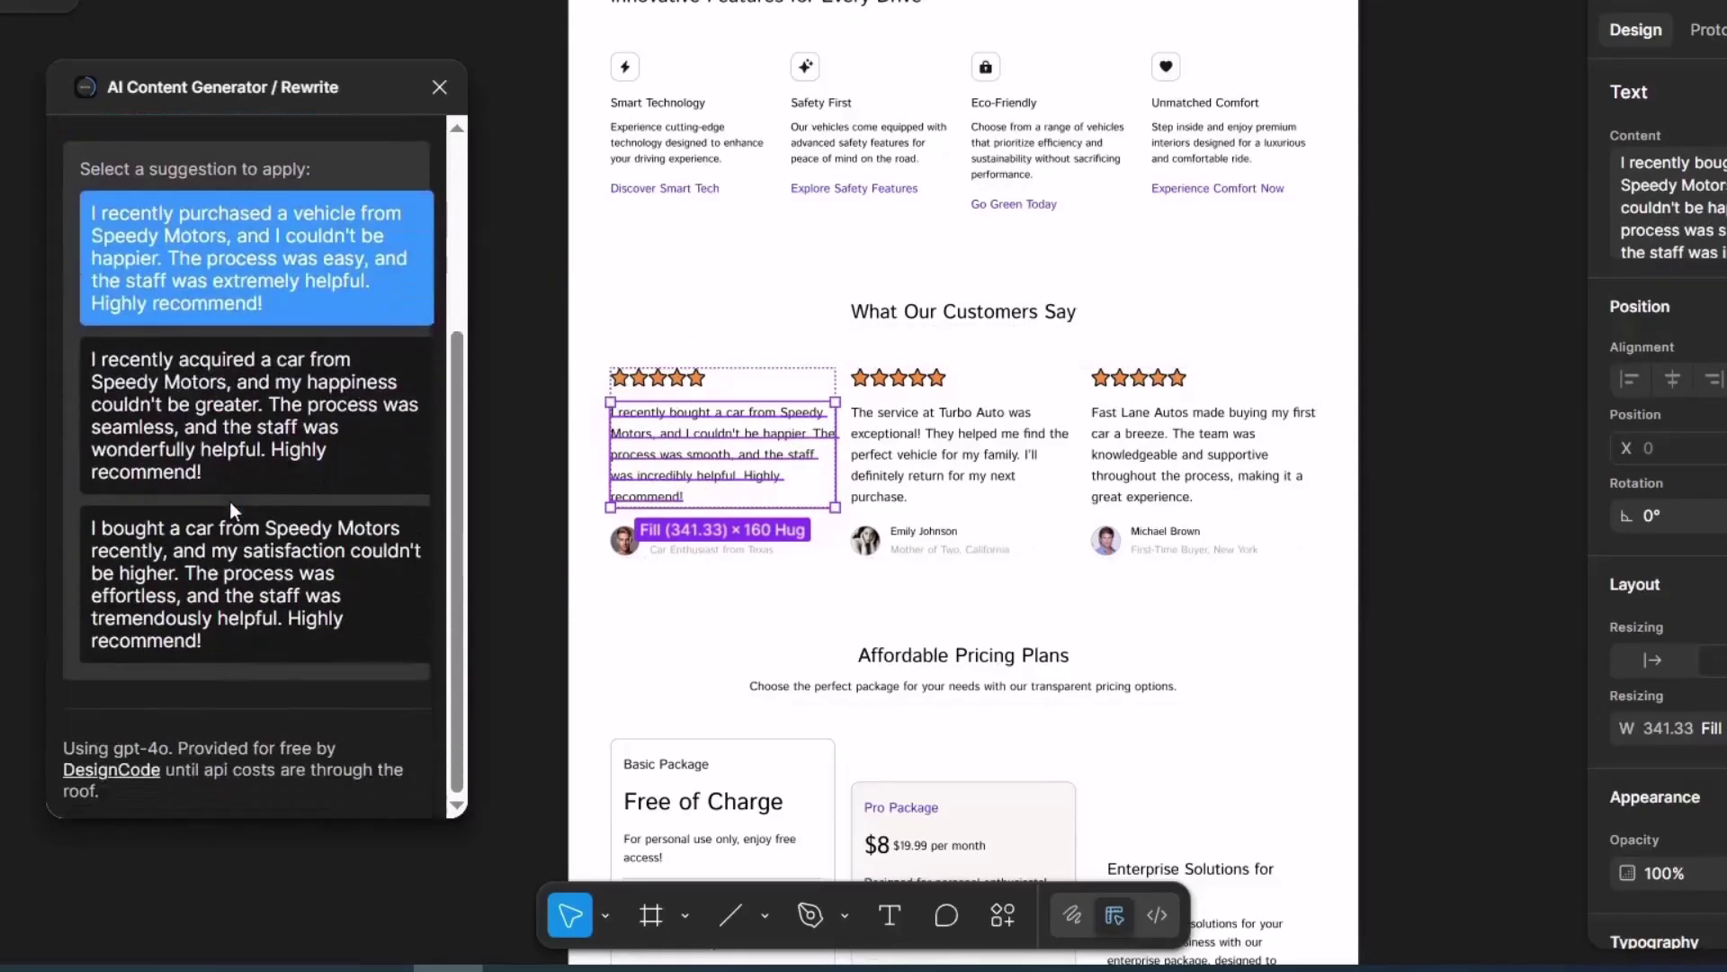
pyautogui.click(232, 423)
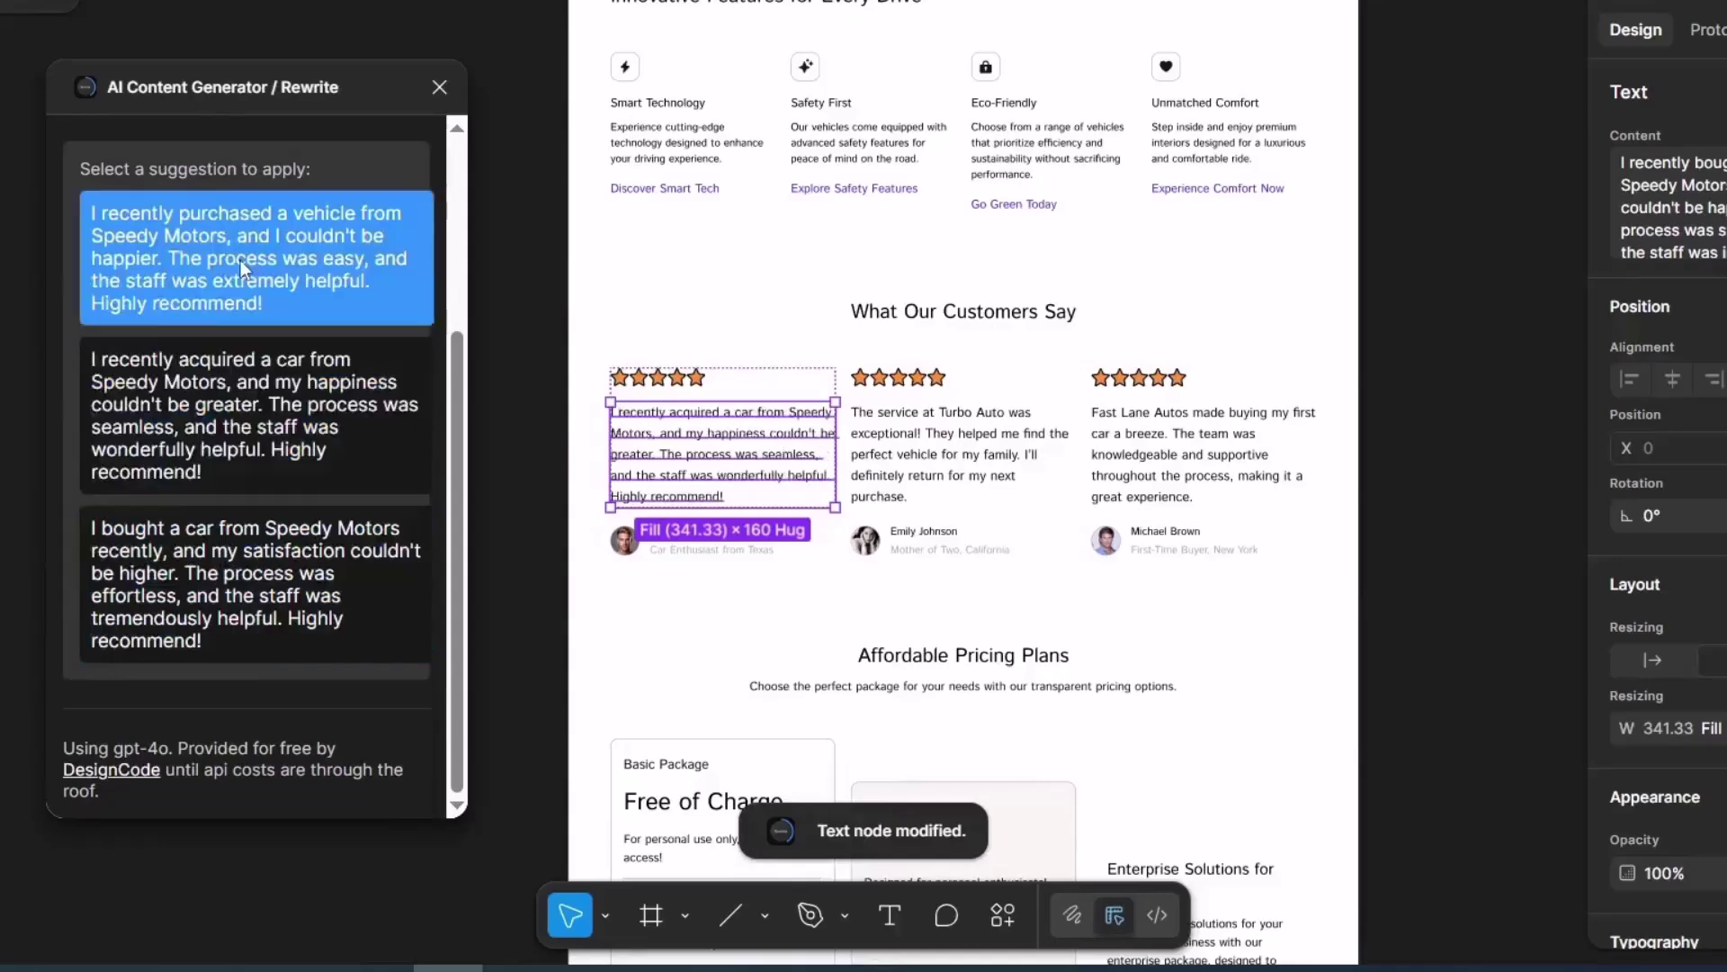
pyautogui.click(247, 553)
pyautogui.scroll(-10, 802, 543)
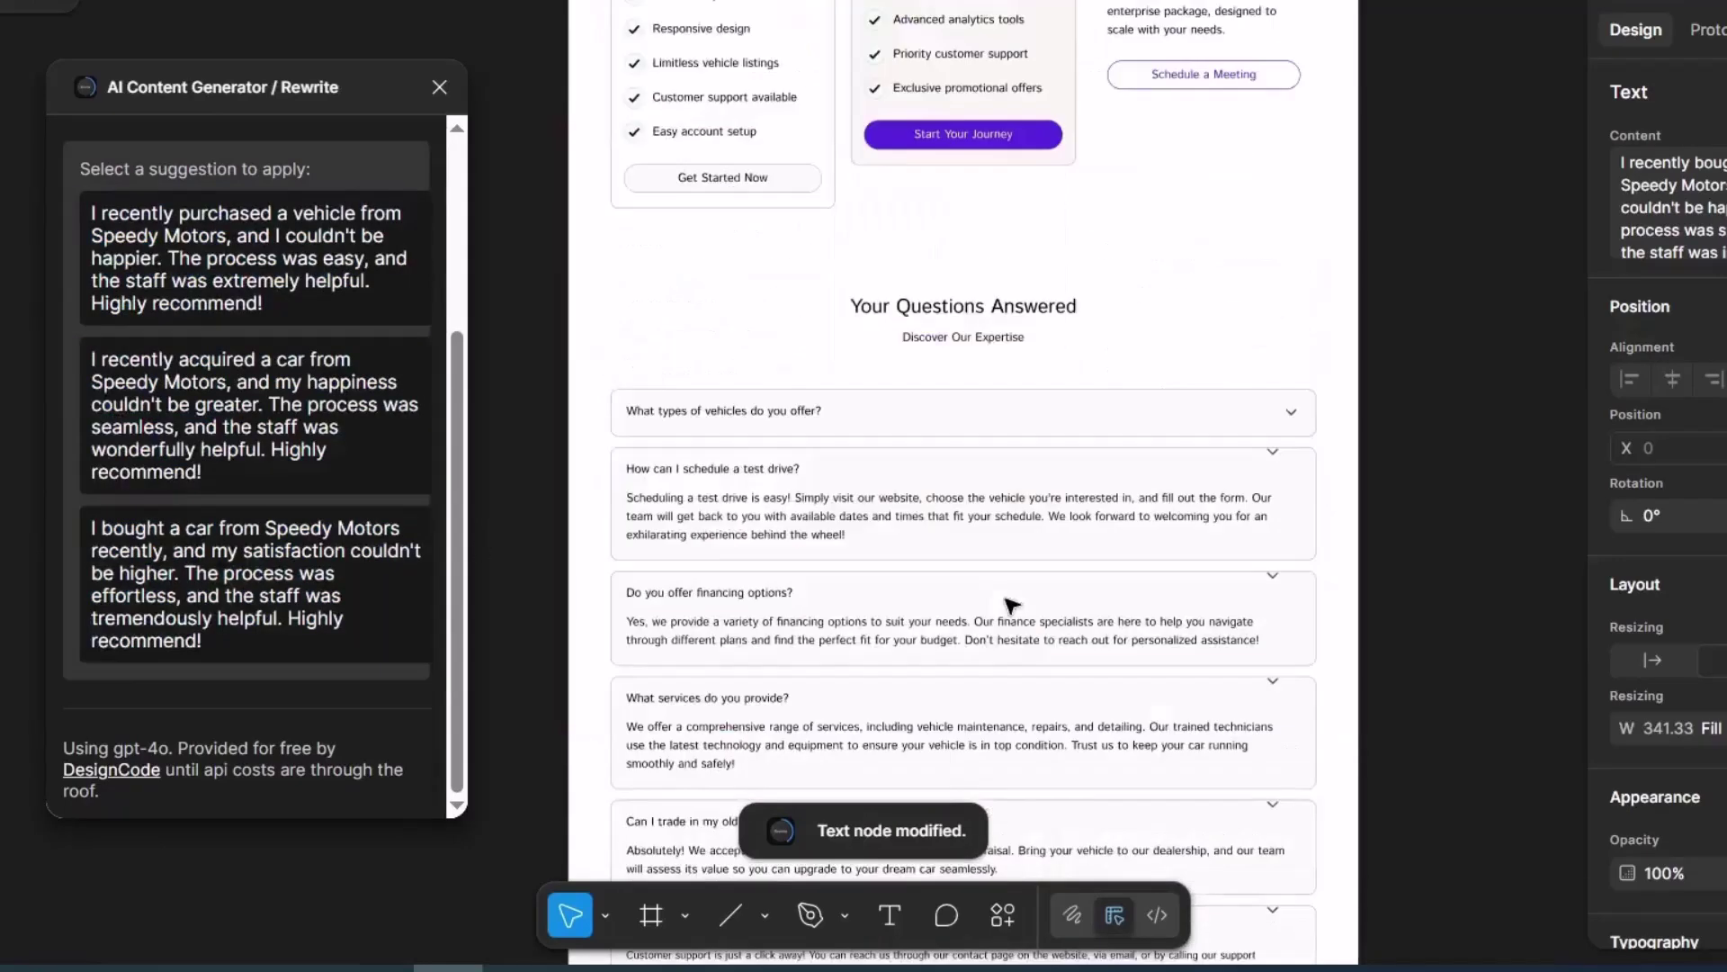
# Select the hero headline "Drive Your Passion with Our Premium Vehicles" and generate alternative texts for it with the plugin.
pyautogui.scroll(10, 890, 521)
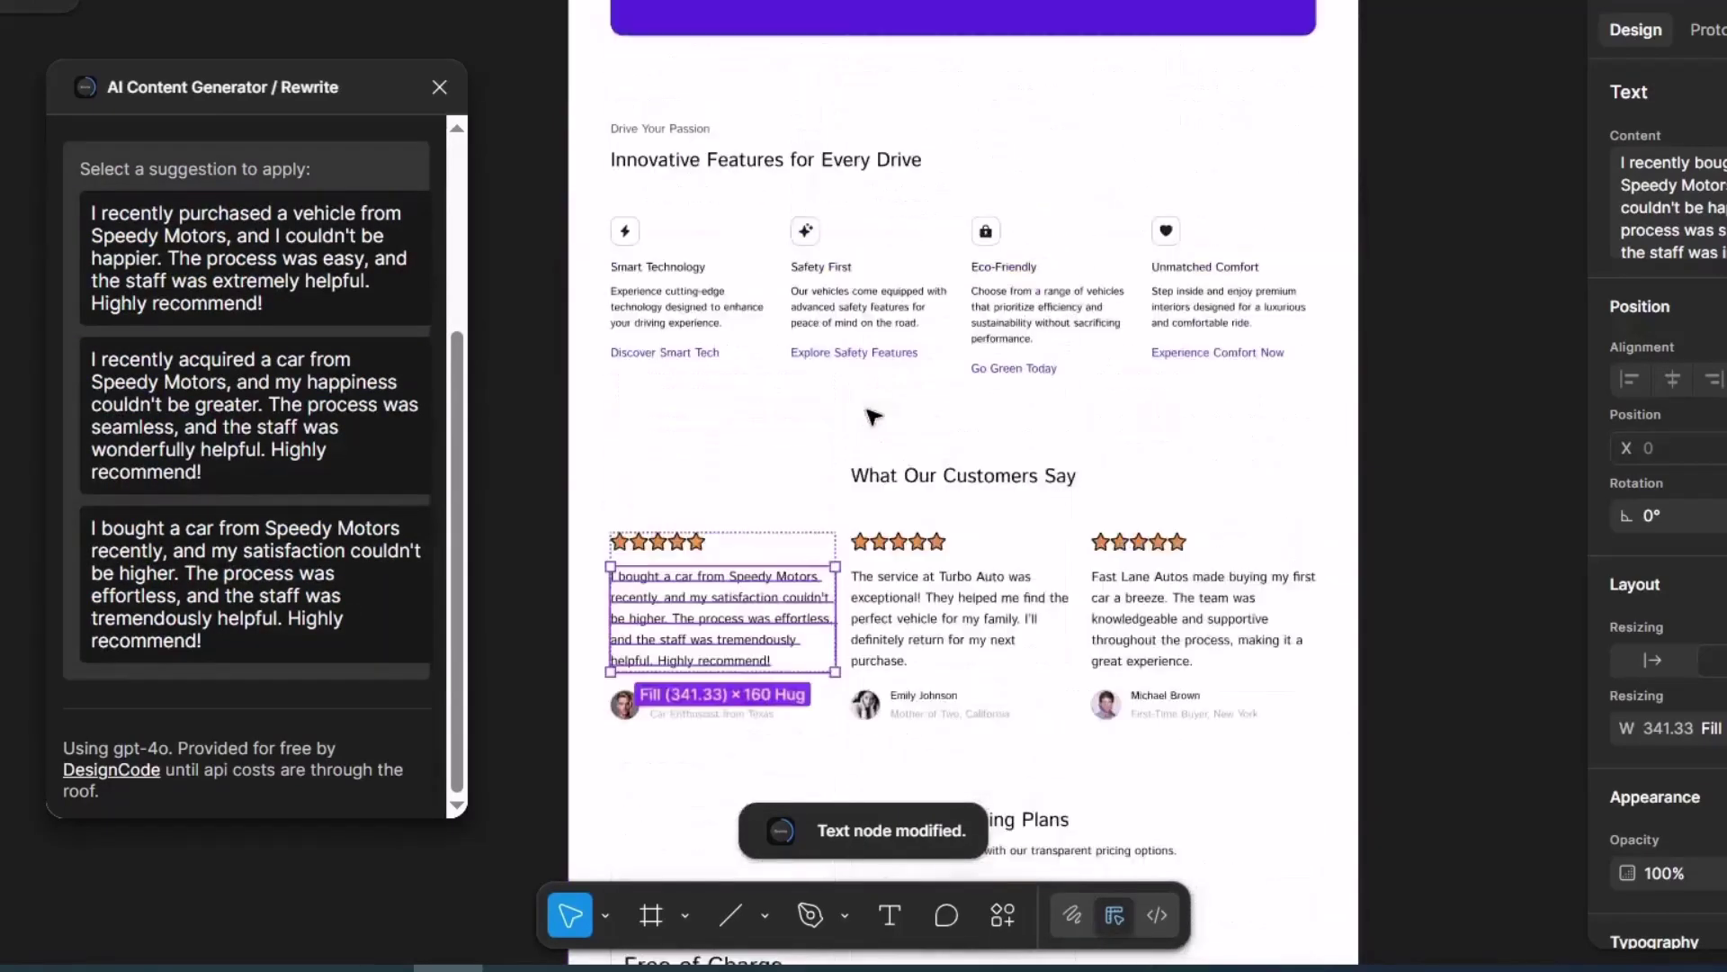
pyautogui.scroll(10, 872, 416)
pyautogui.scroll(-4, 879, 340)
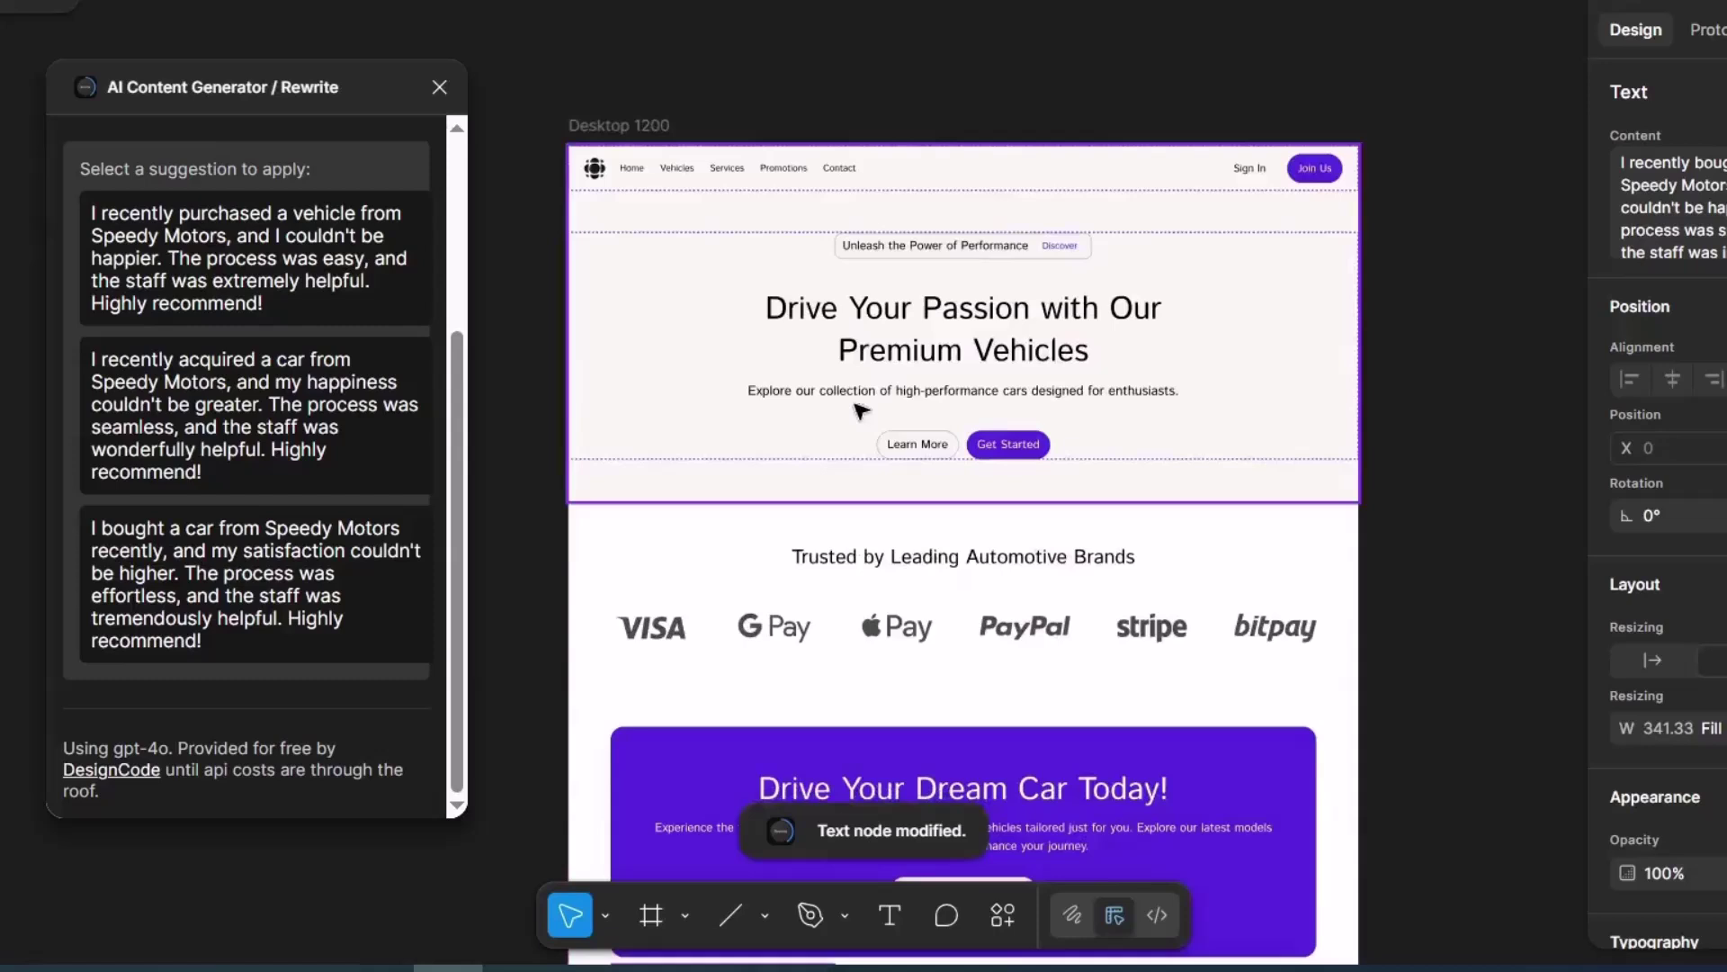
pyautogui.click(891, 338)
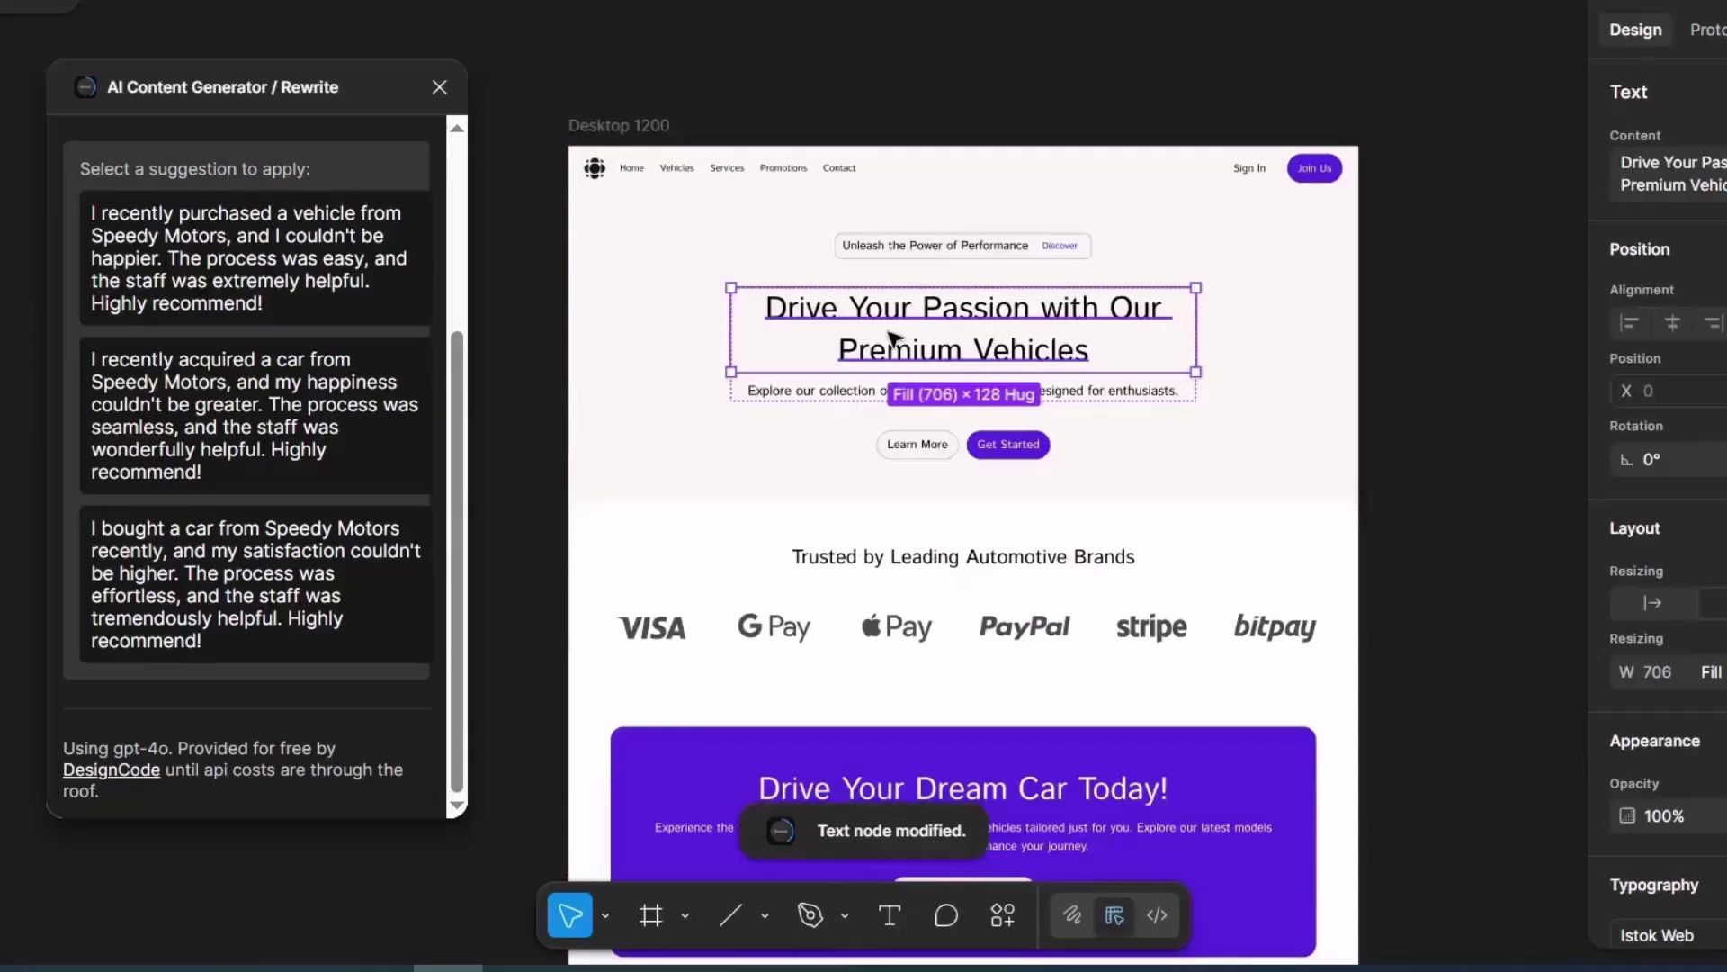
pyautogui.scroll(5, 243, 297)
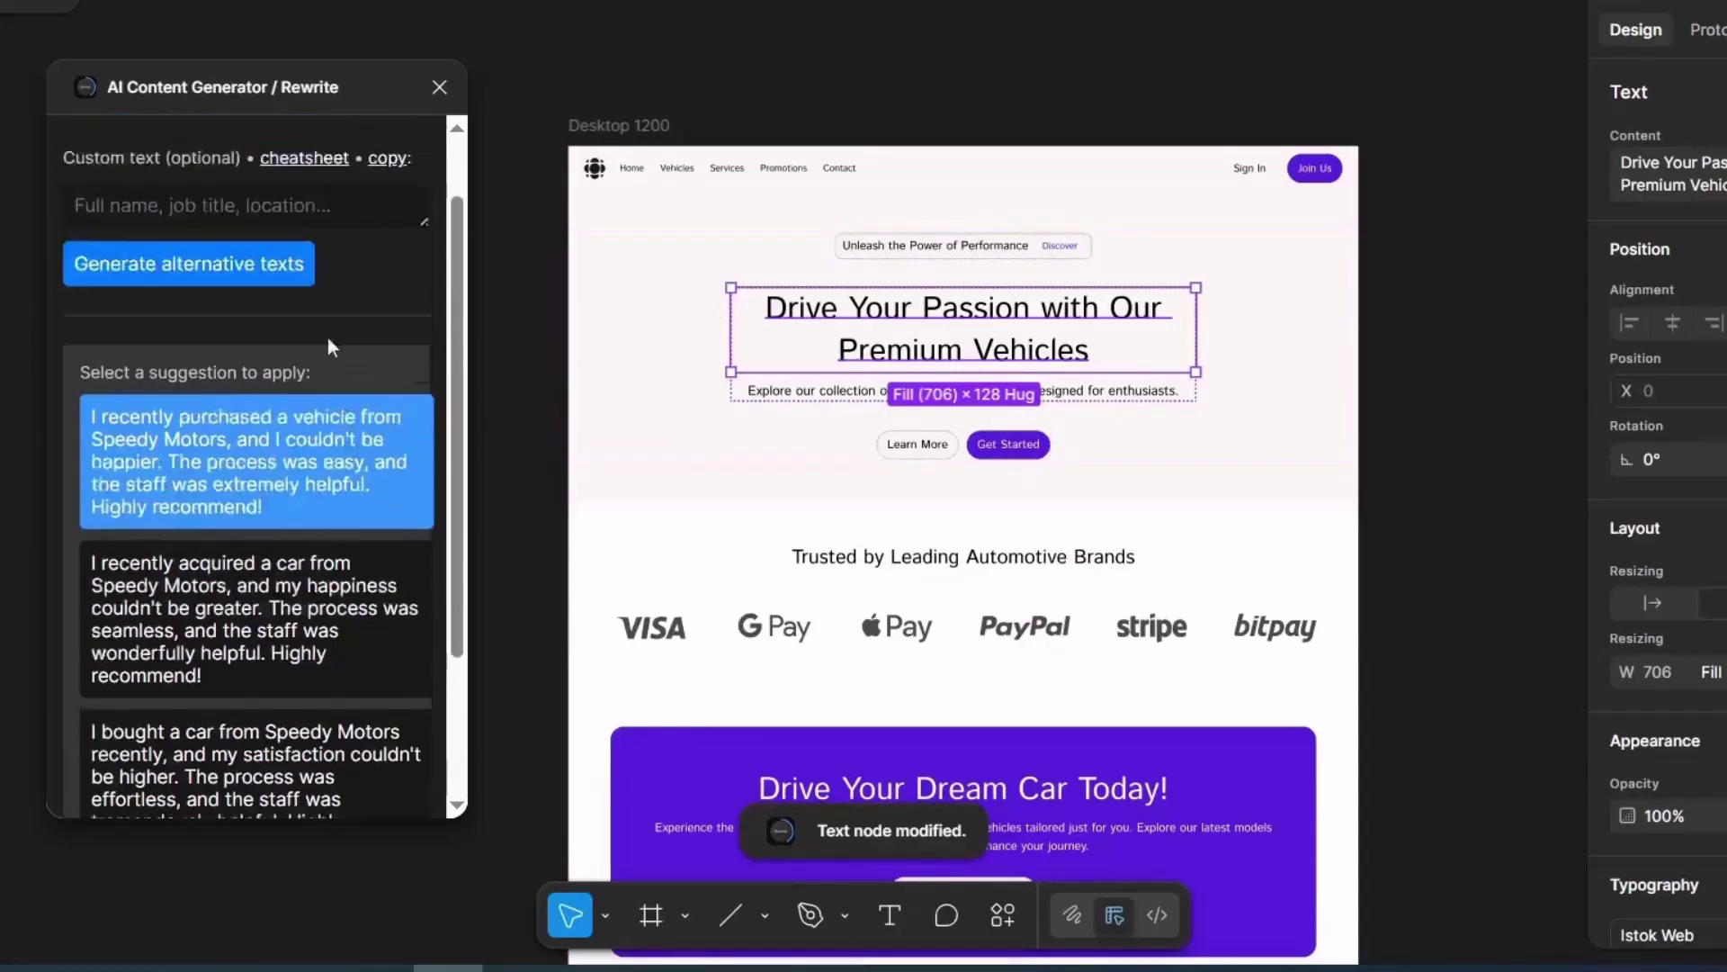
pyautogui.click(238, 350)
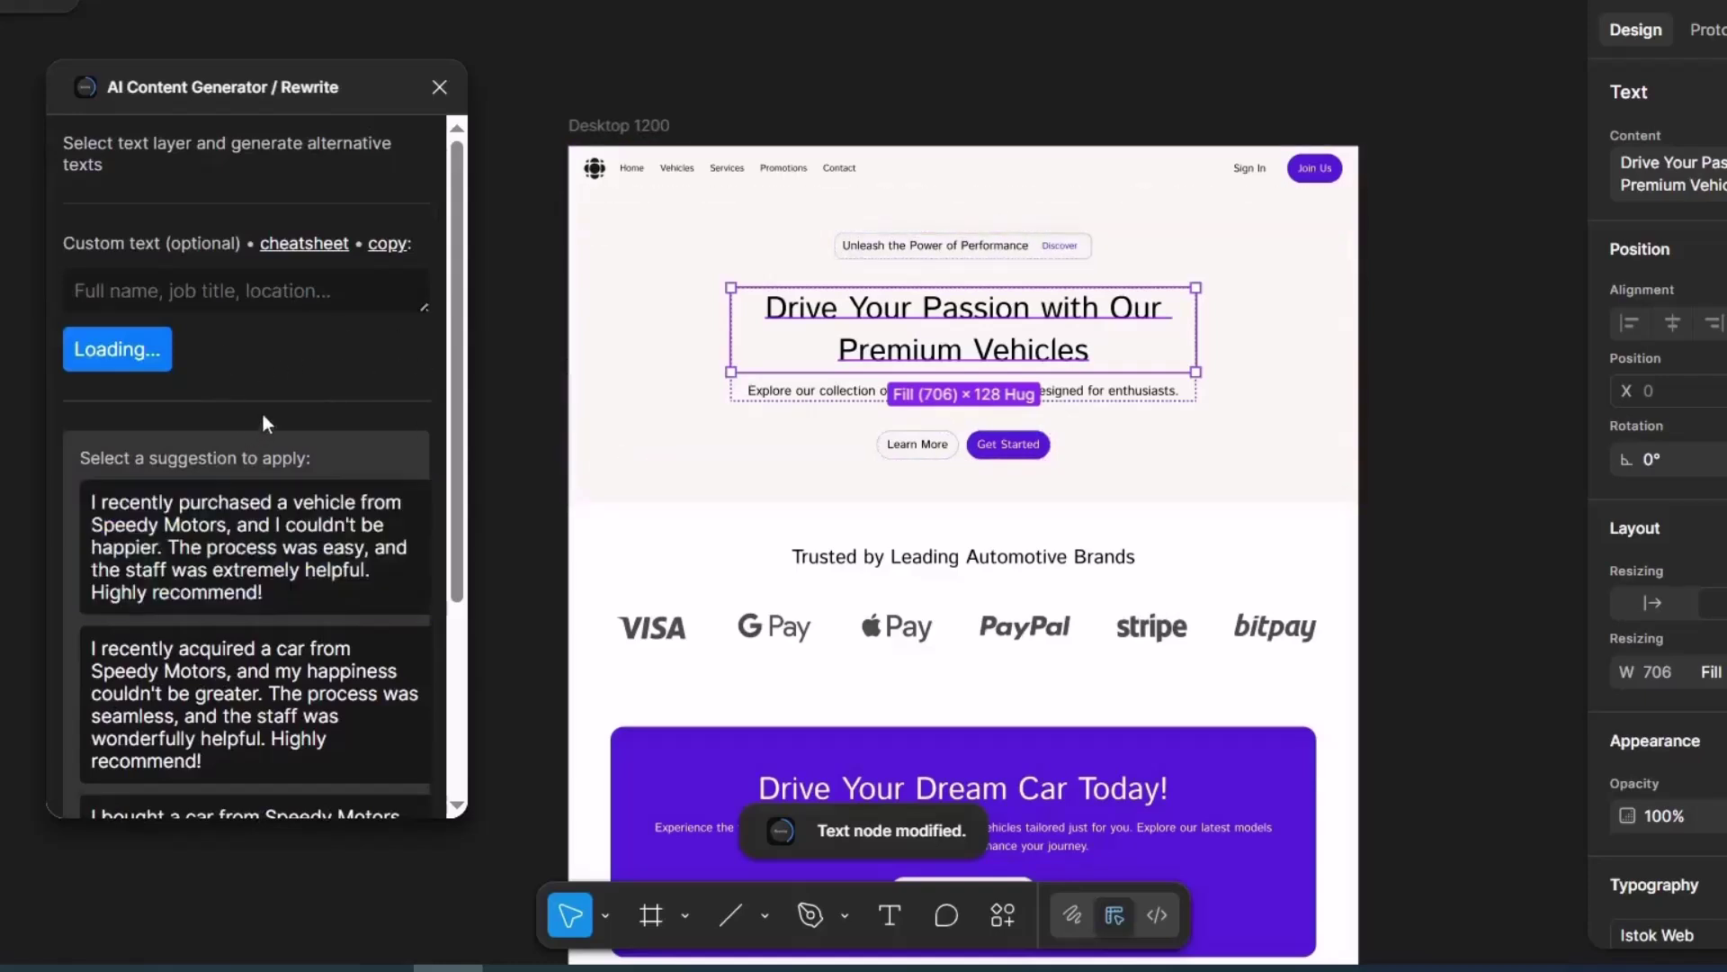
# Try the suggested hero headlines, apply "Propel Your Zeal with Our Elite Motors", and close the rewrite plugin.
pyautogui.click(230, 529)
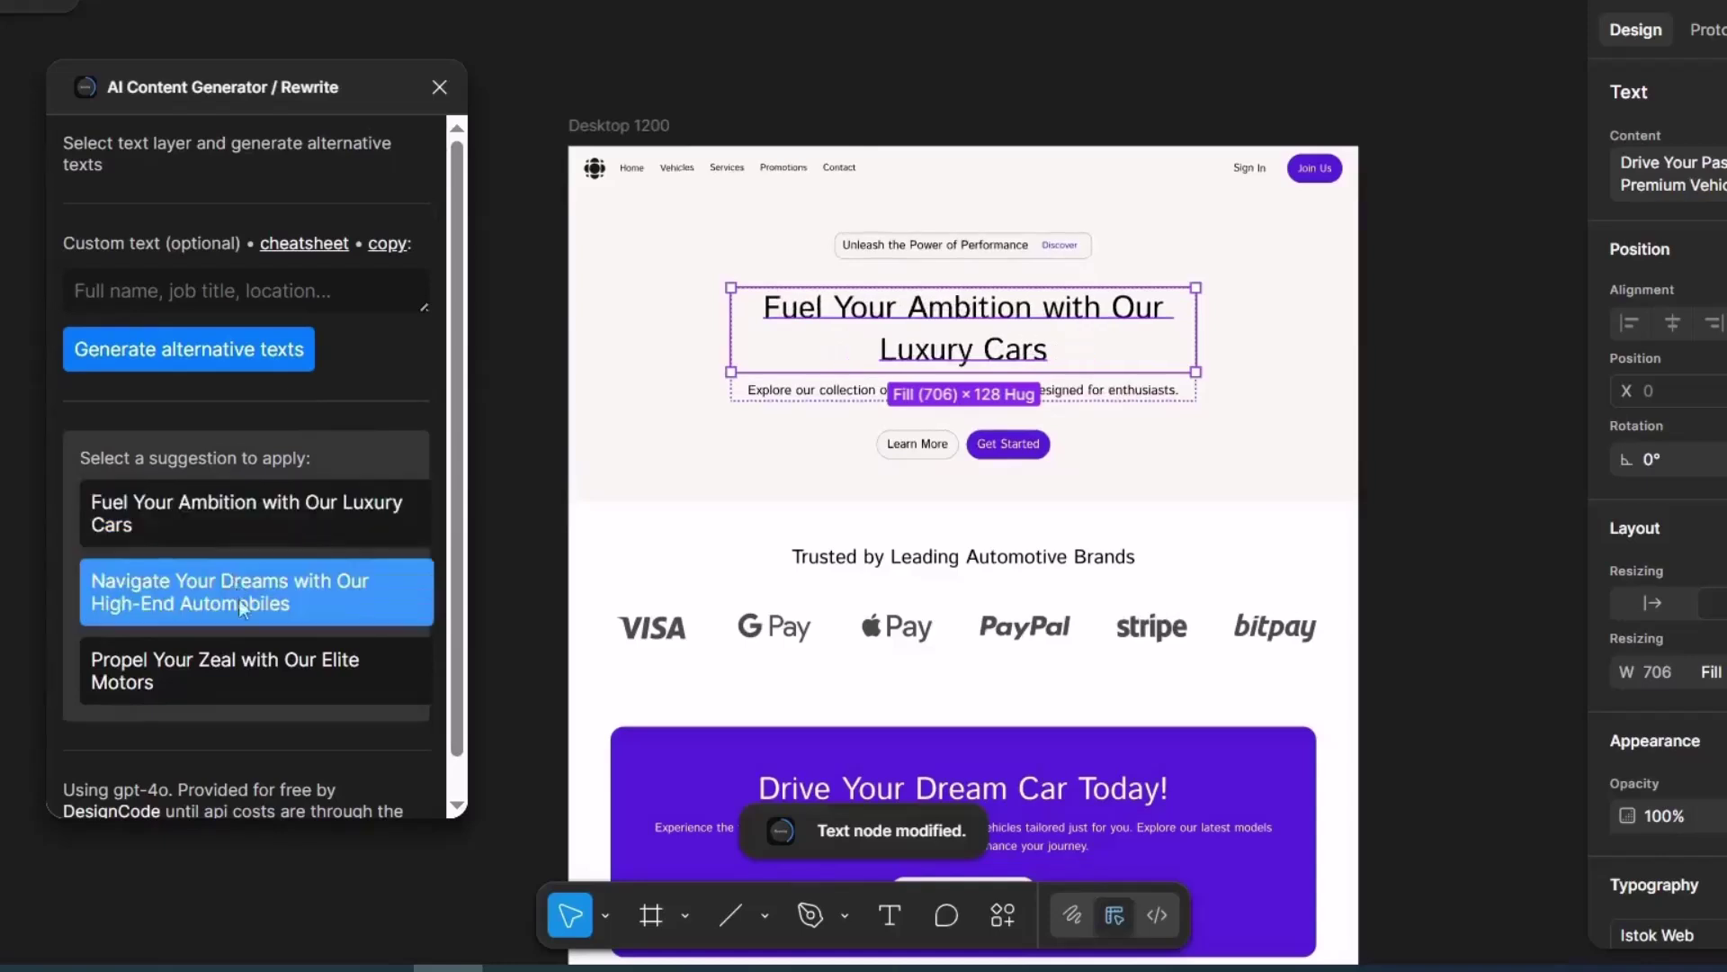
pyautogui.click(262, 668)
pyautogui.click(263, 585)
pyautogui.click(264, 521)
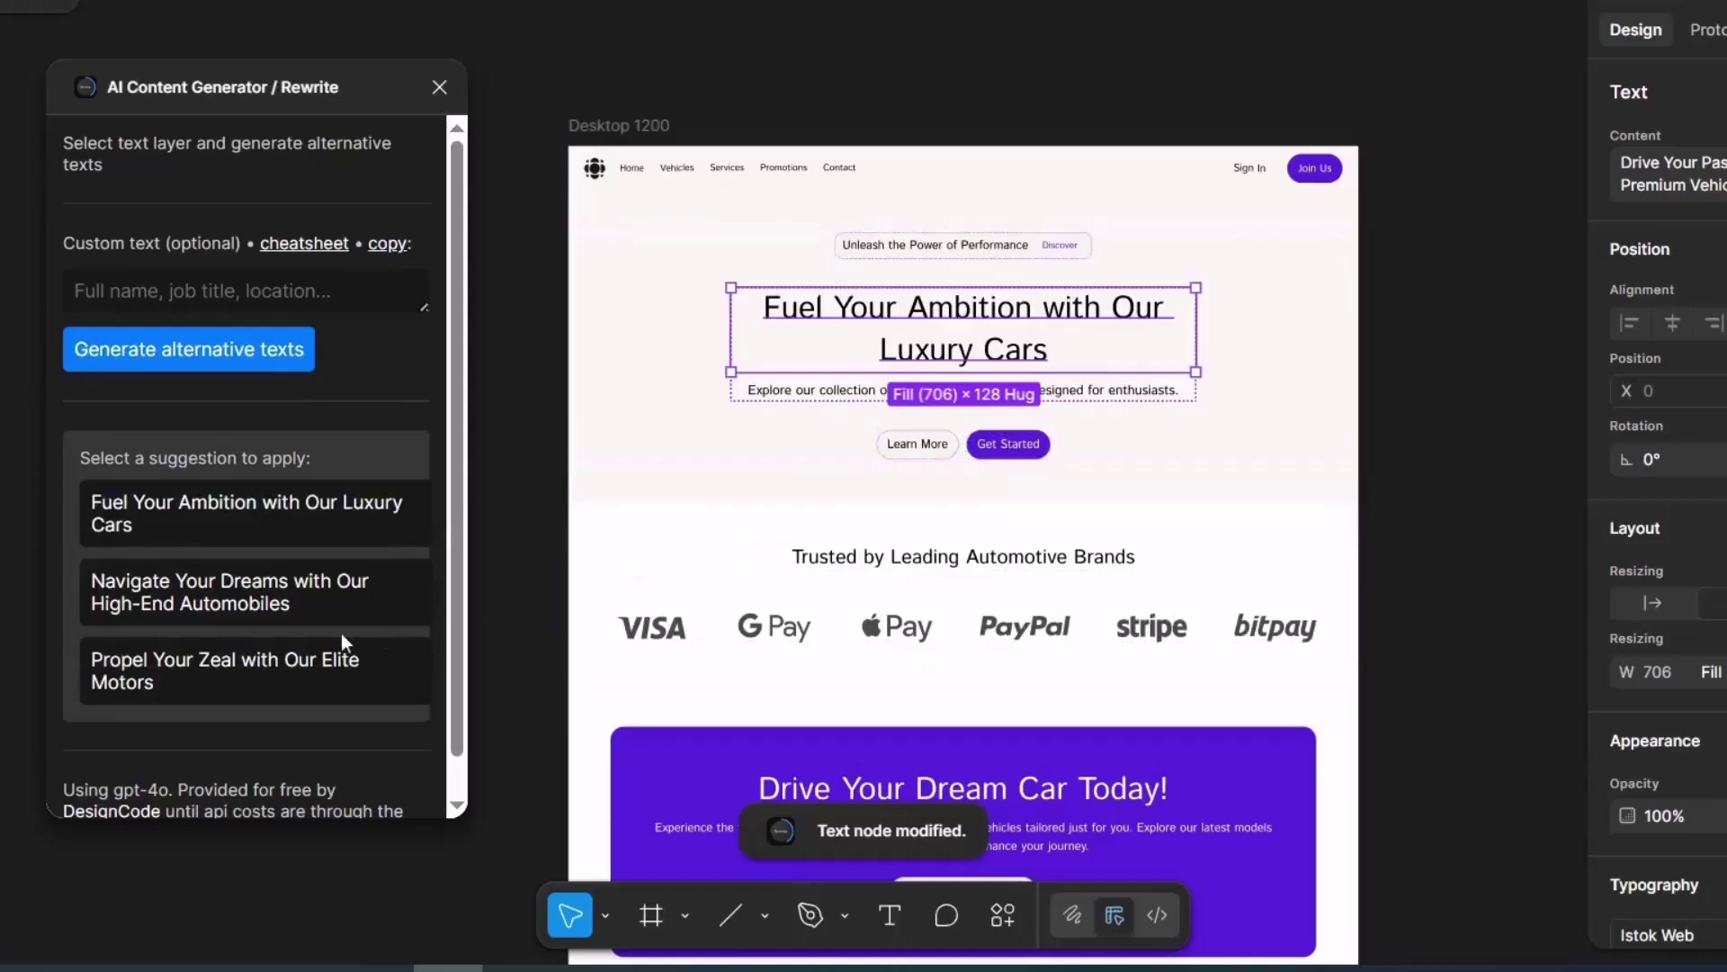
pyautogui.click(306, 664)
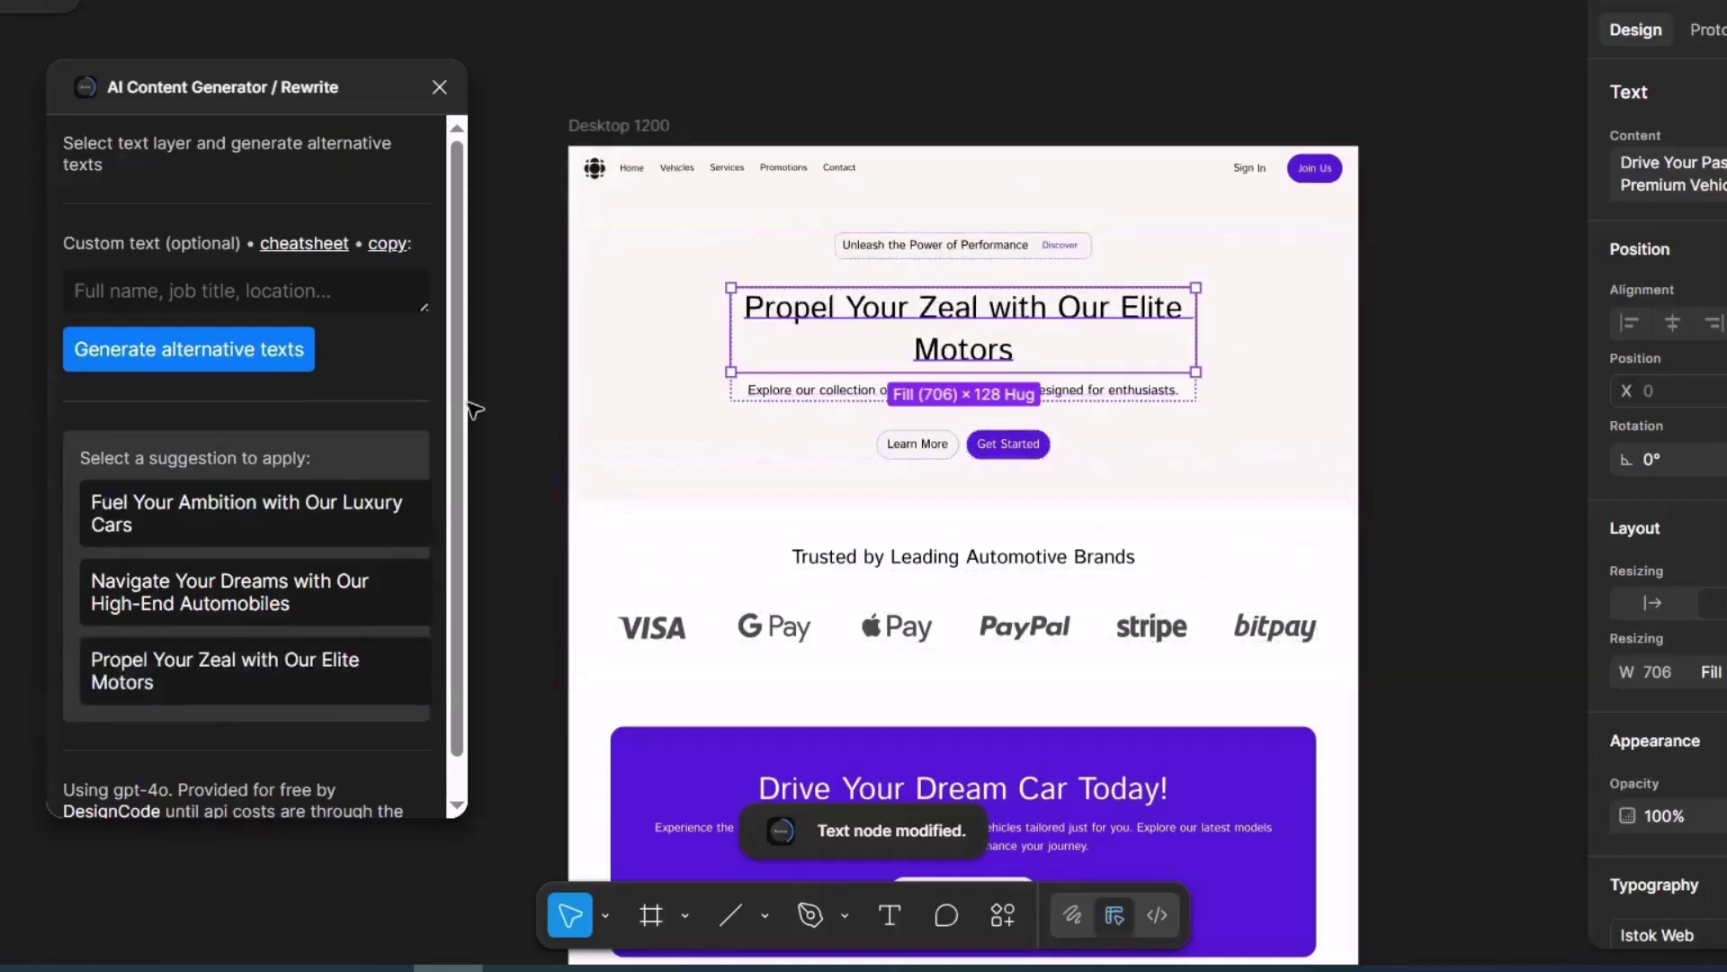
pyautogui.scroll(-1, 339, 563)
pyautogui.click(440, 88)
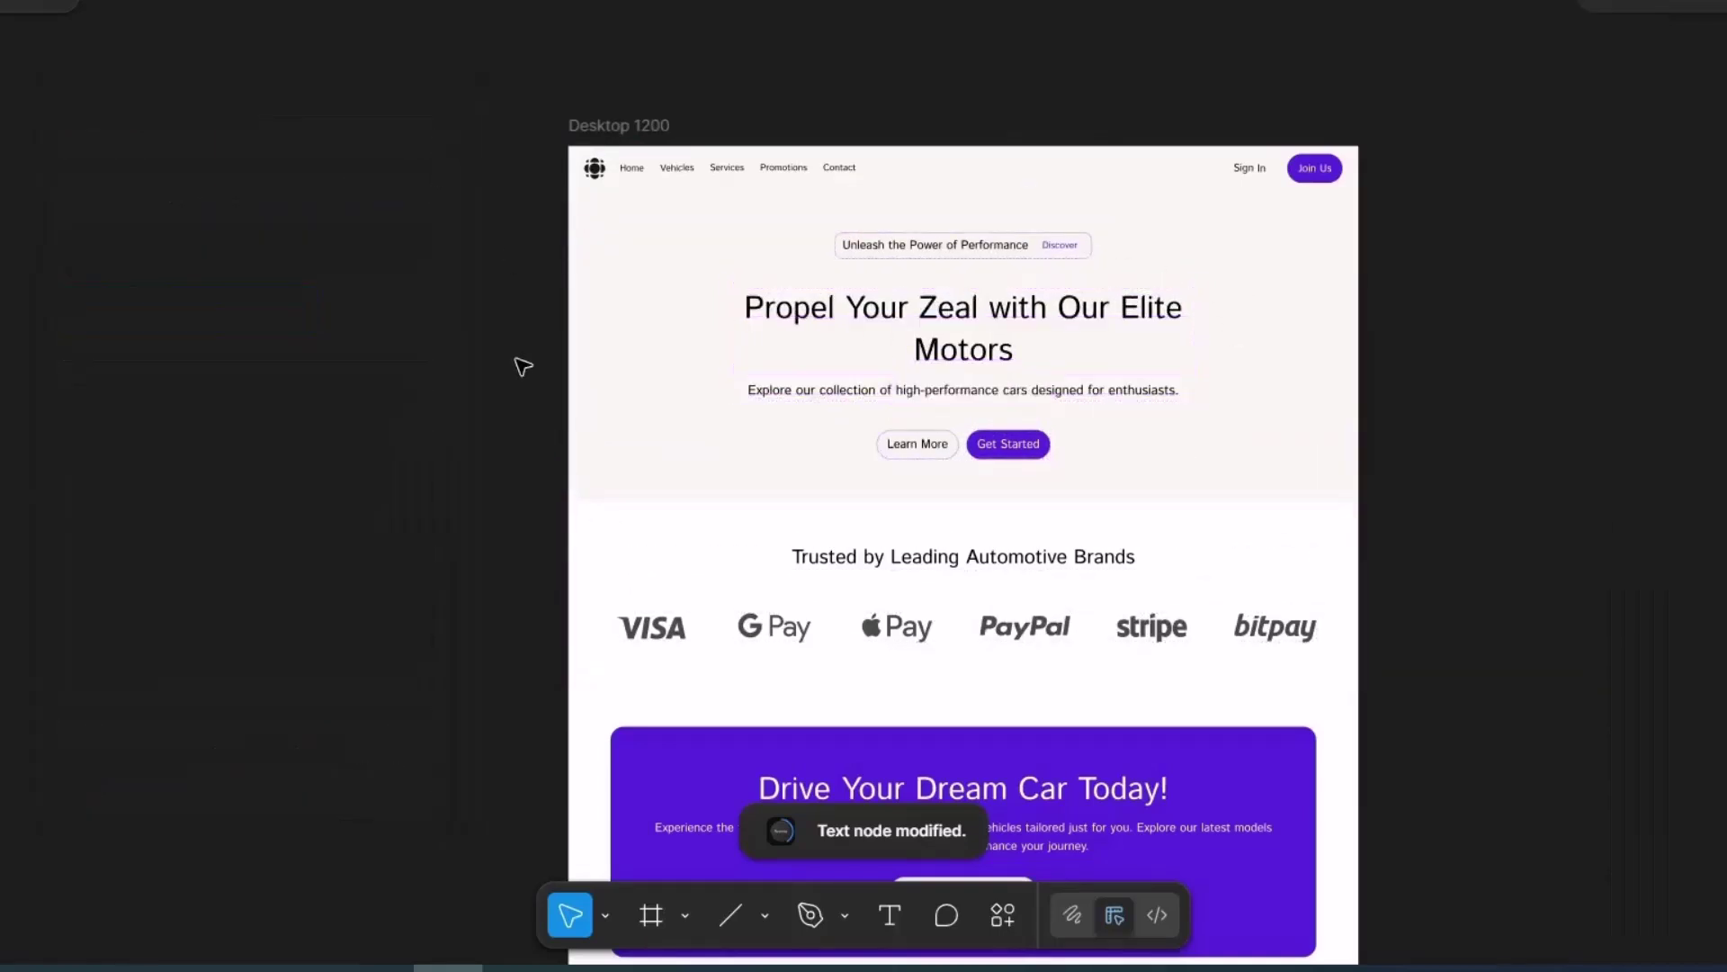
# Search the plugins and widgets for "FEEDBACK" and run Feedback Wizard AI.
pyautogui.click(999, 919)
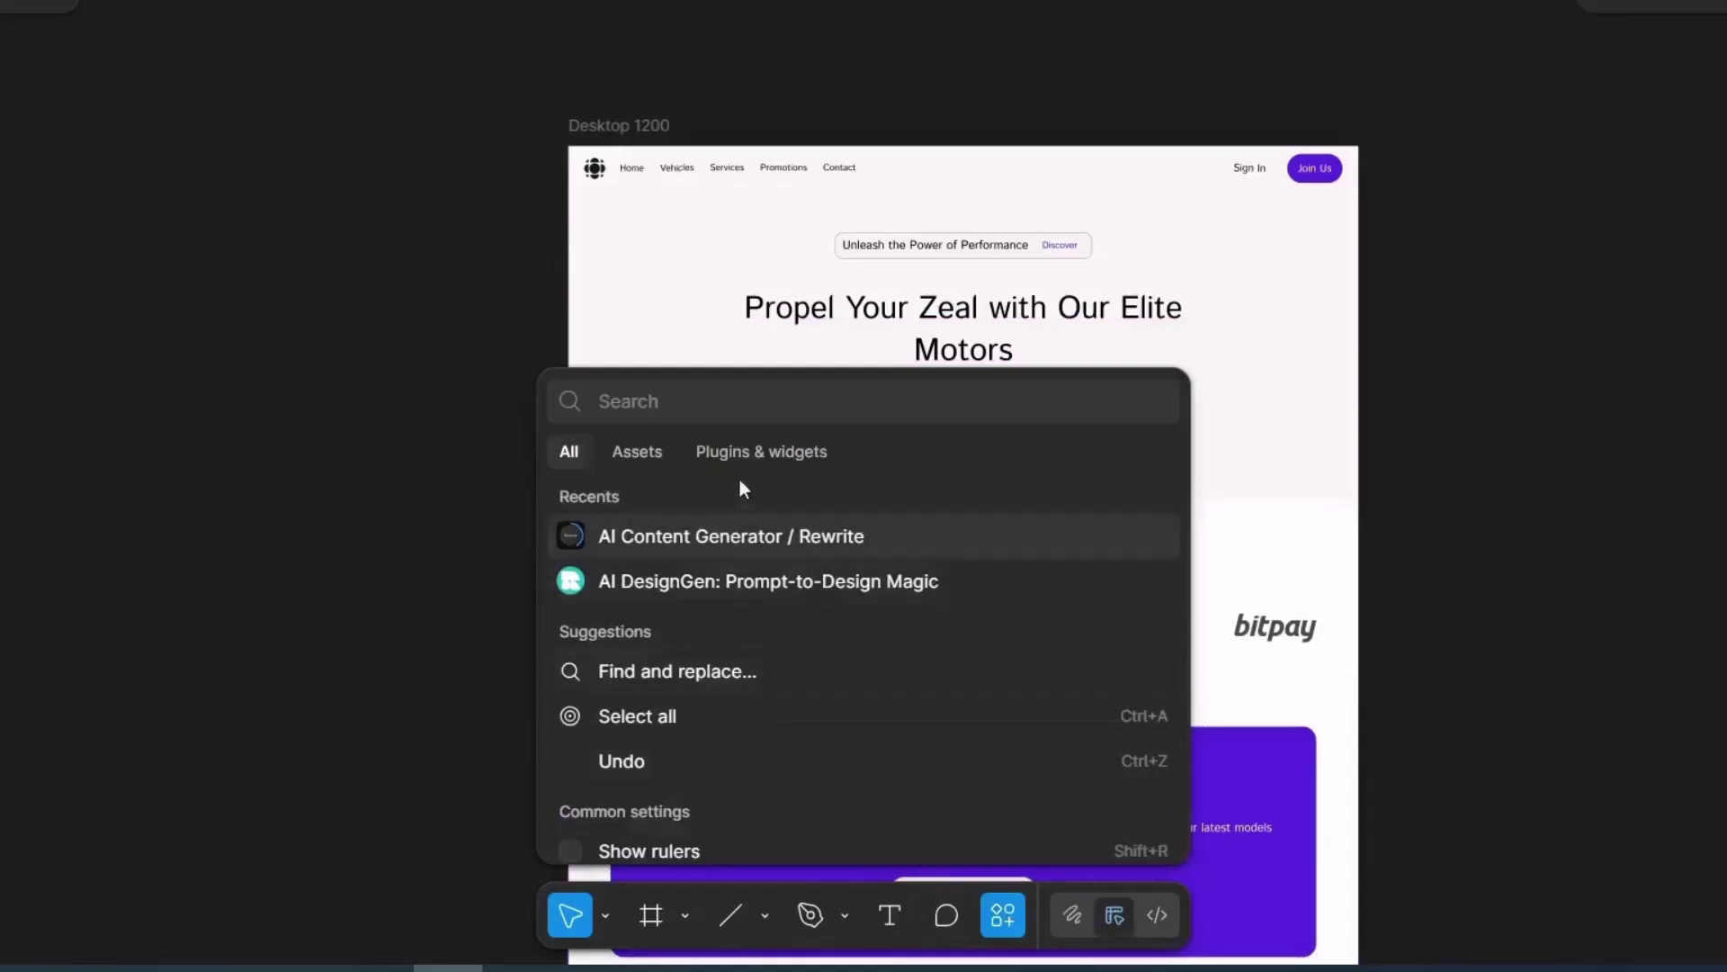
pyautogui.click(736, 452)
pyautogui.click(712, 400)
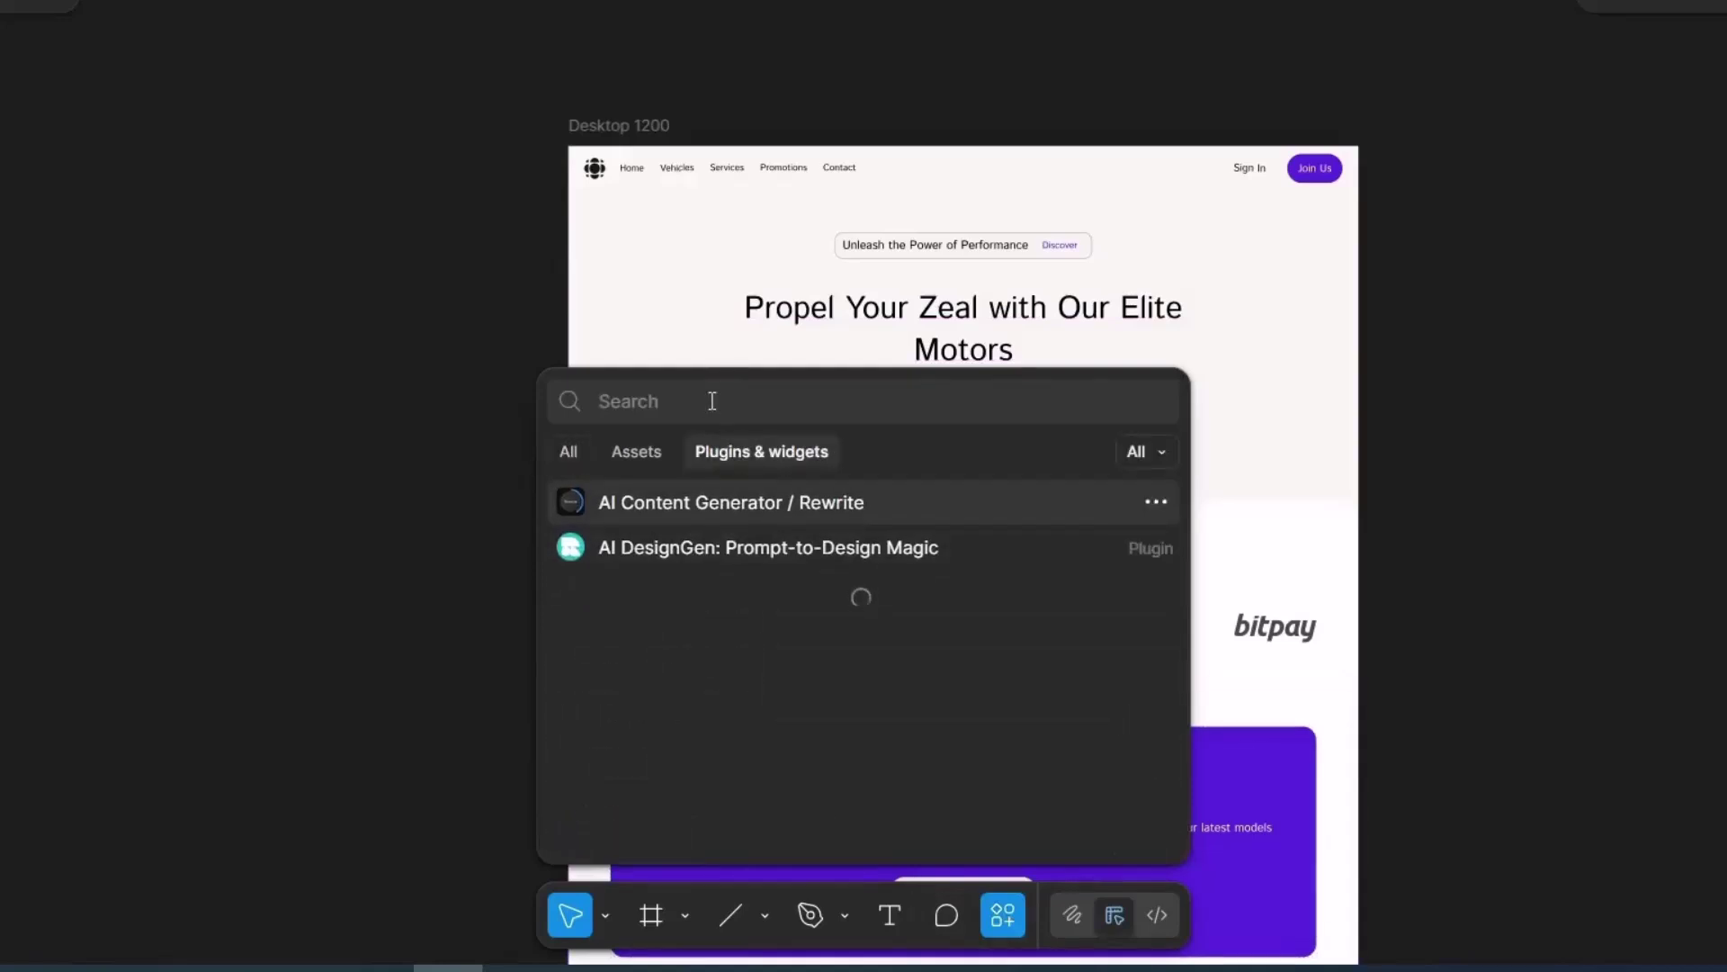
pyautogui.scroll(-2, 1235, 398)
pyautogui.write('F')
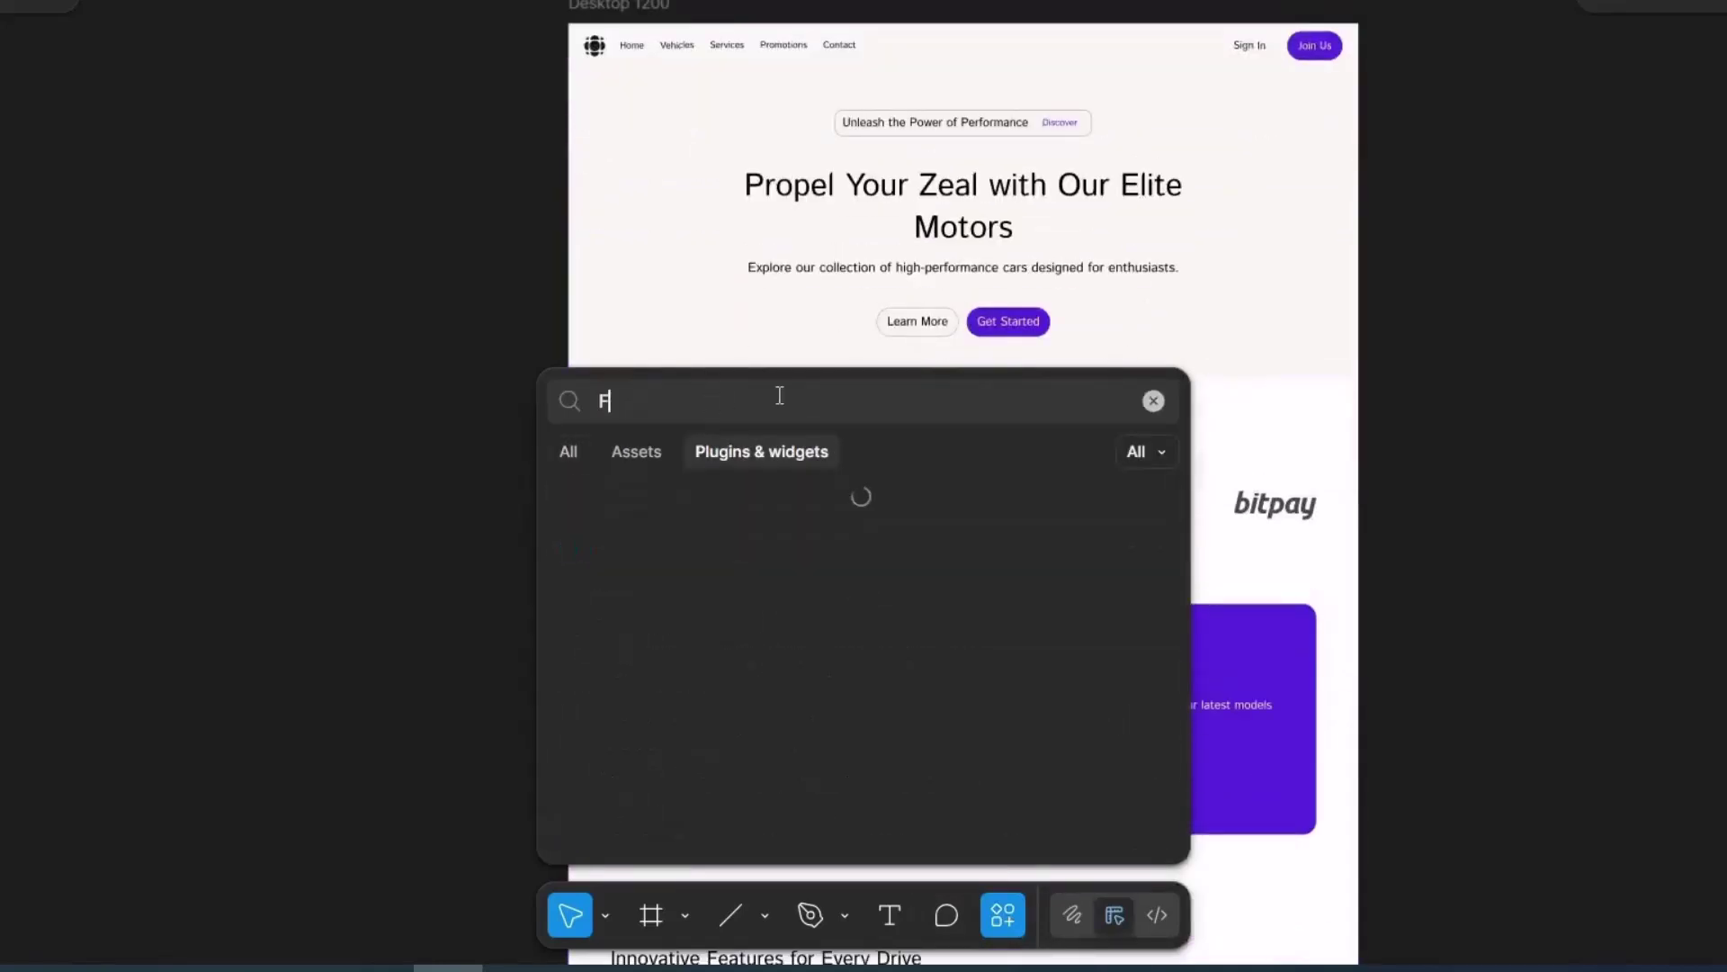
pyautogui.write('EEDBACKL')
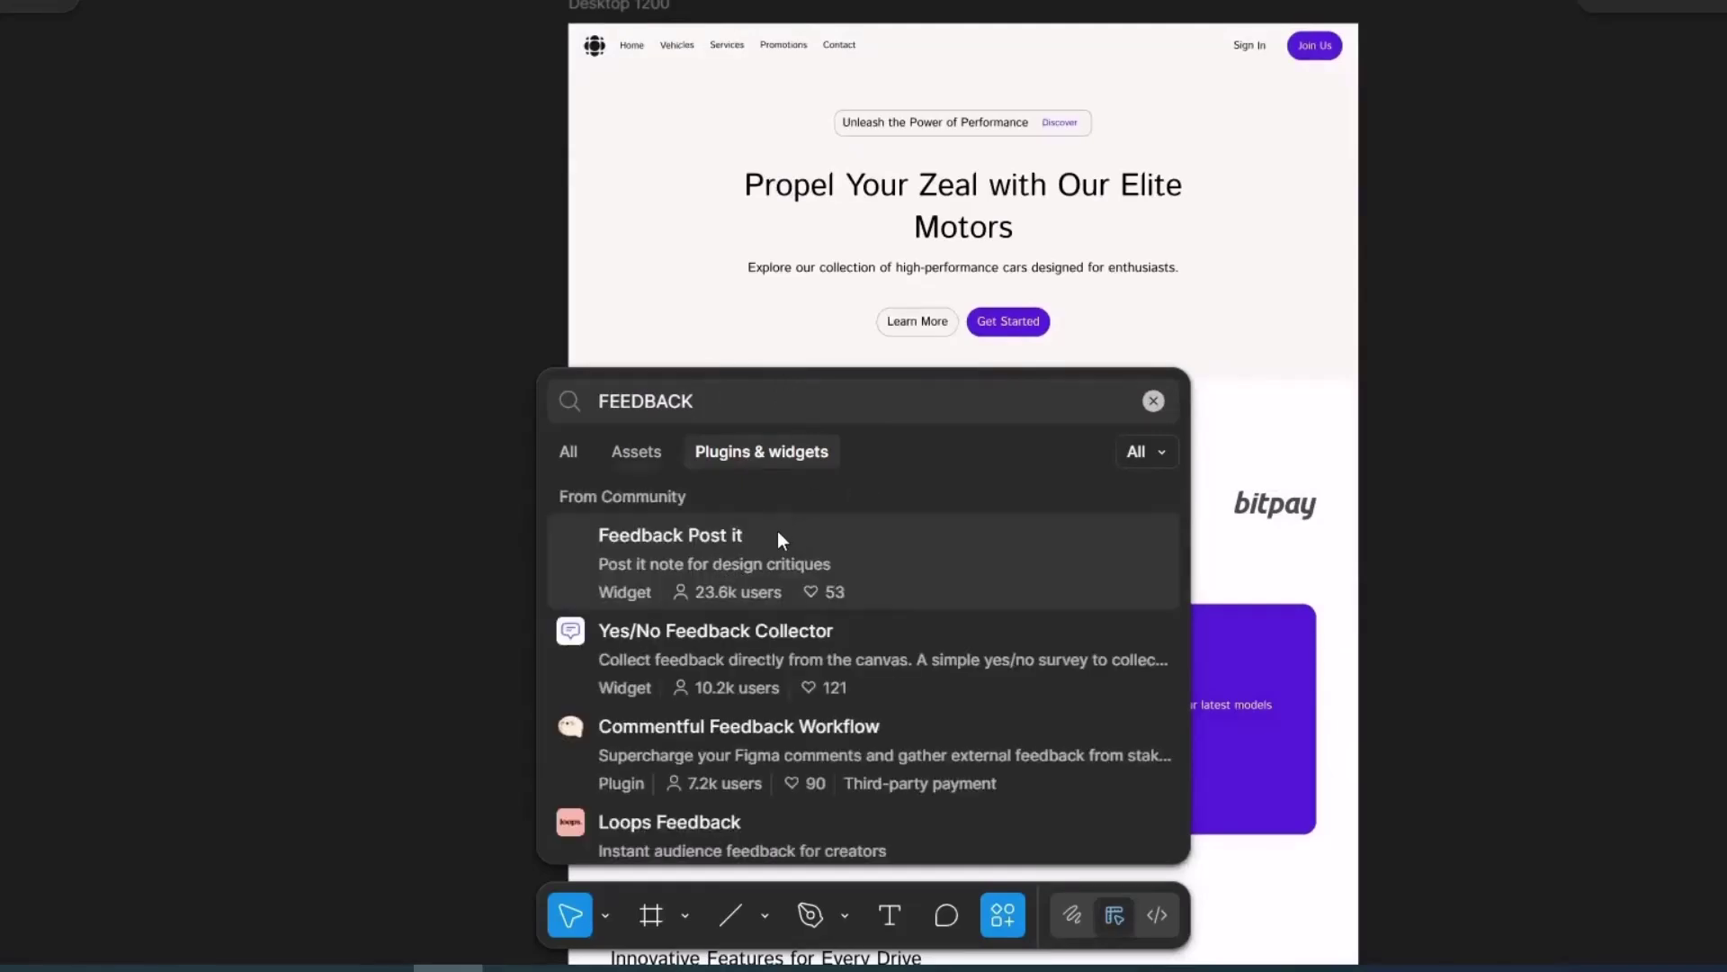
pyautogui.click(770, 537)
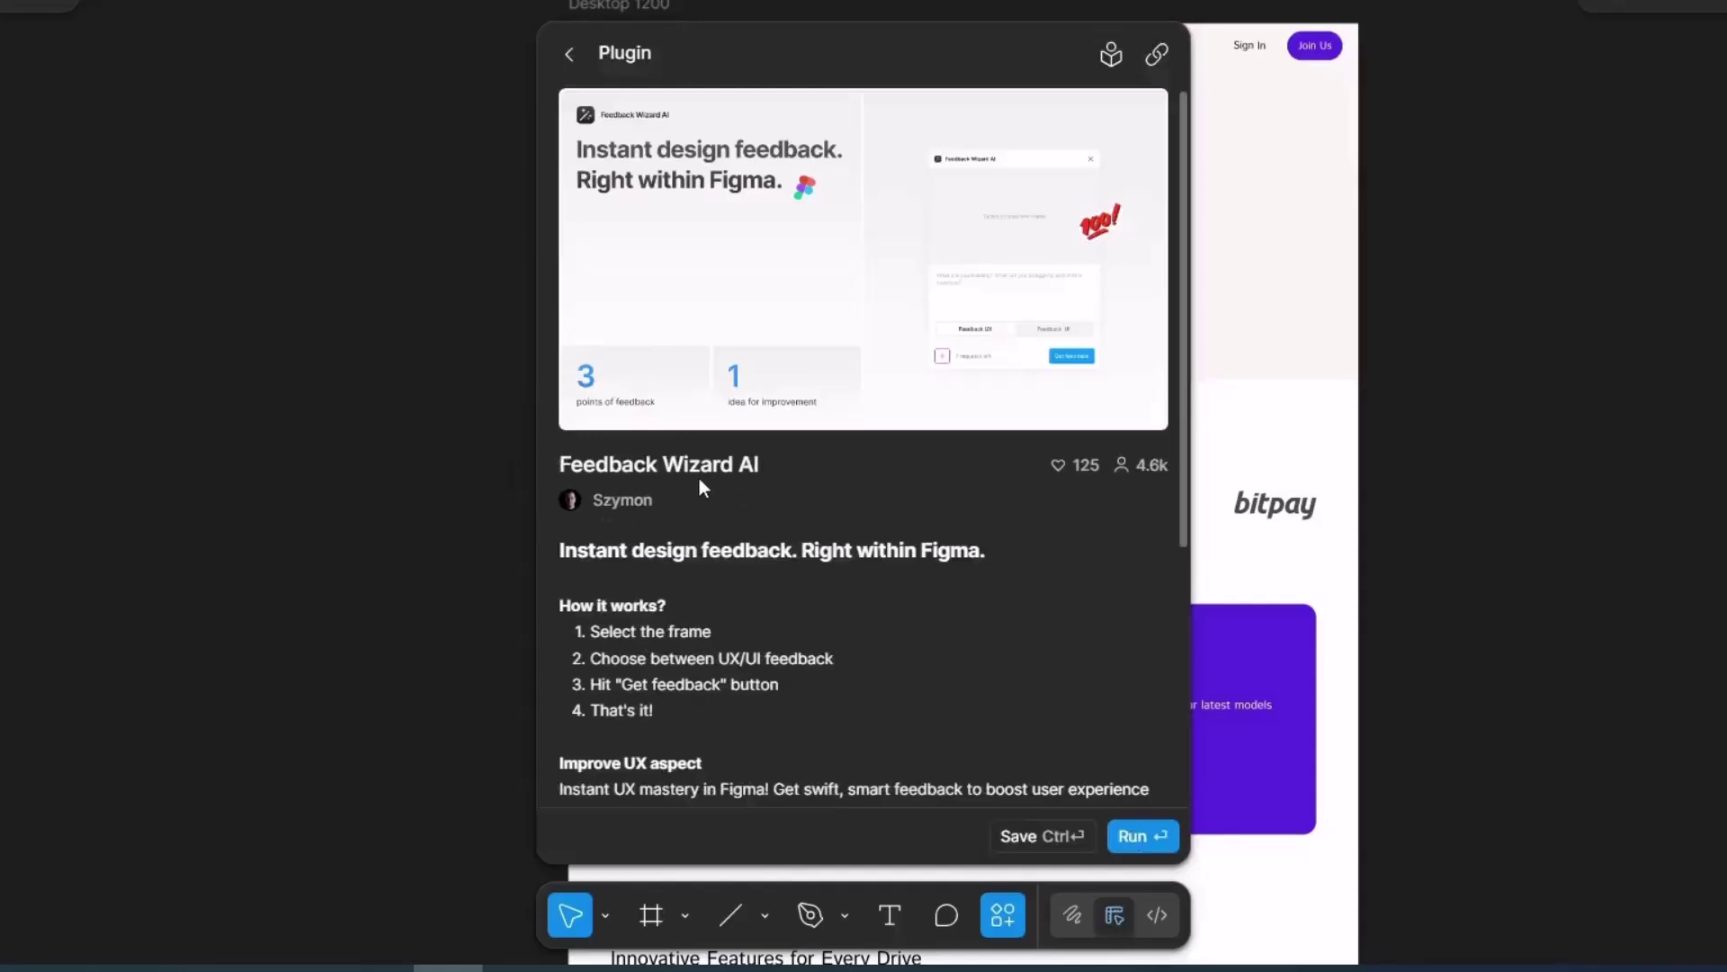
pyautogui.click(1129, 839)
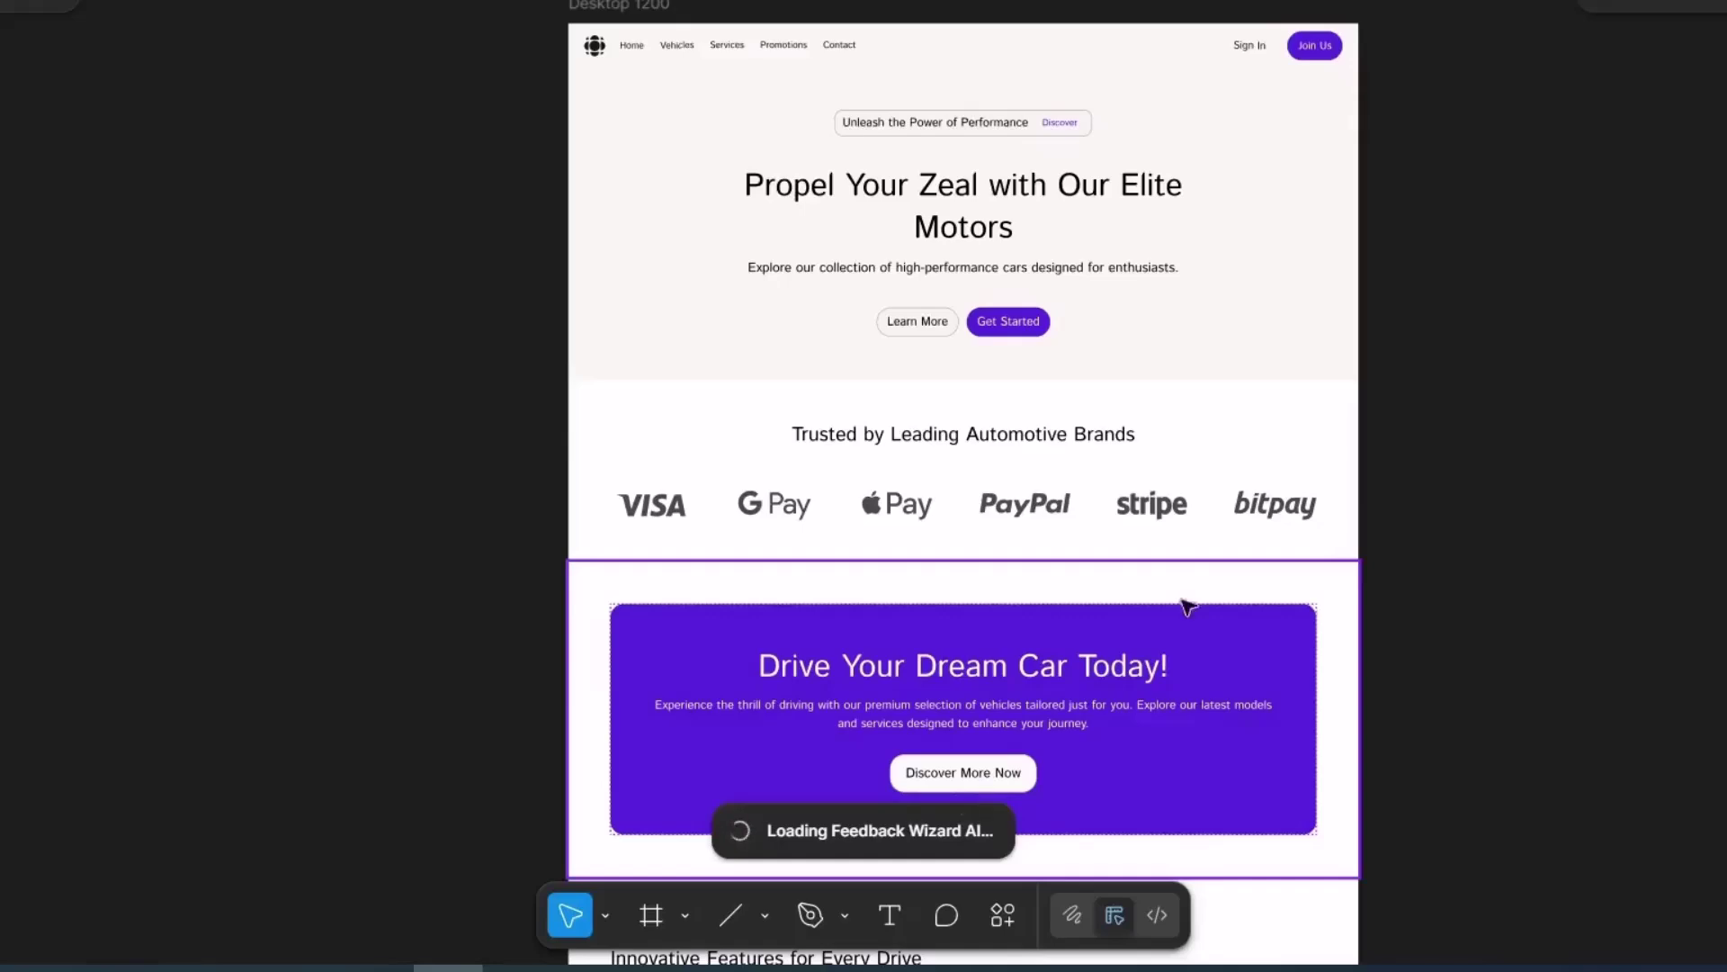
pyautogui.scroll(-9, 1196, 601)
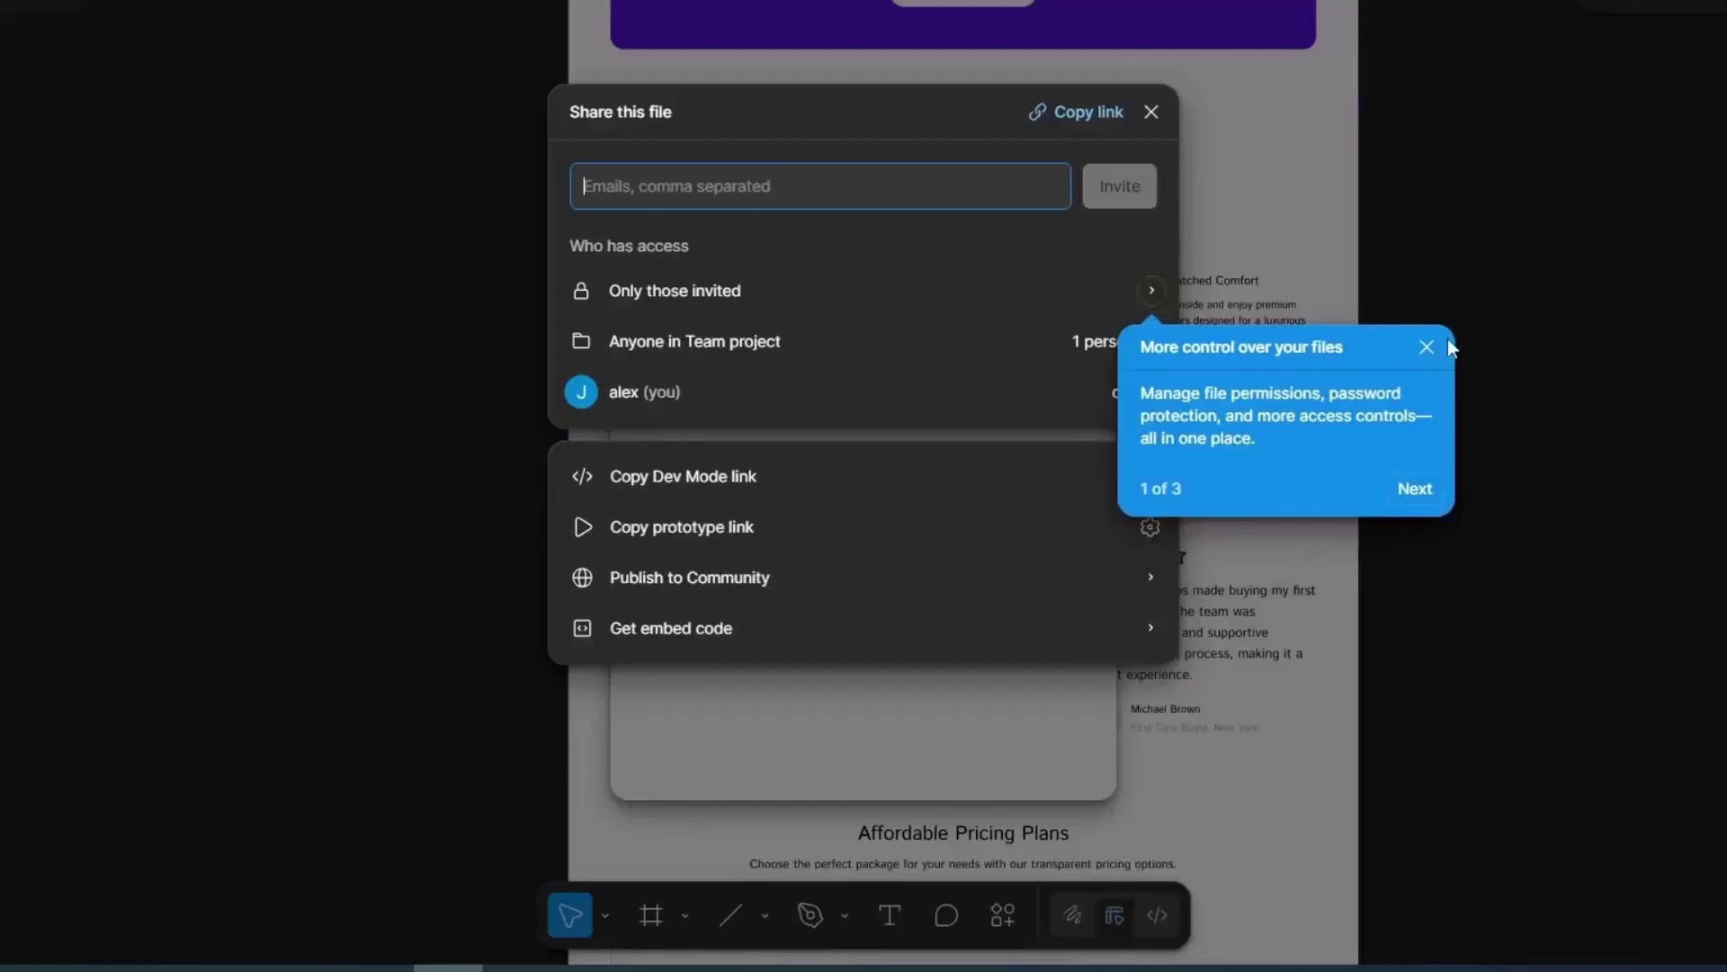
pyautogui.click(1429, 344)
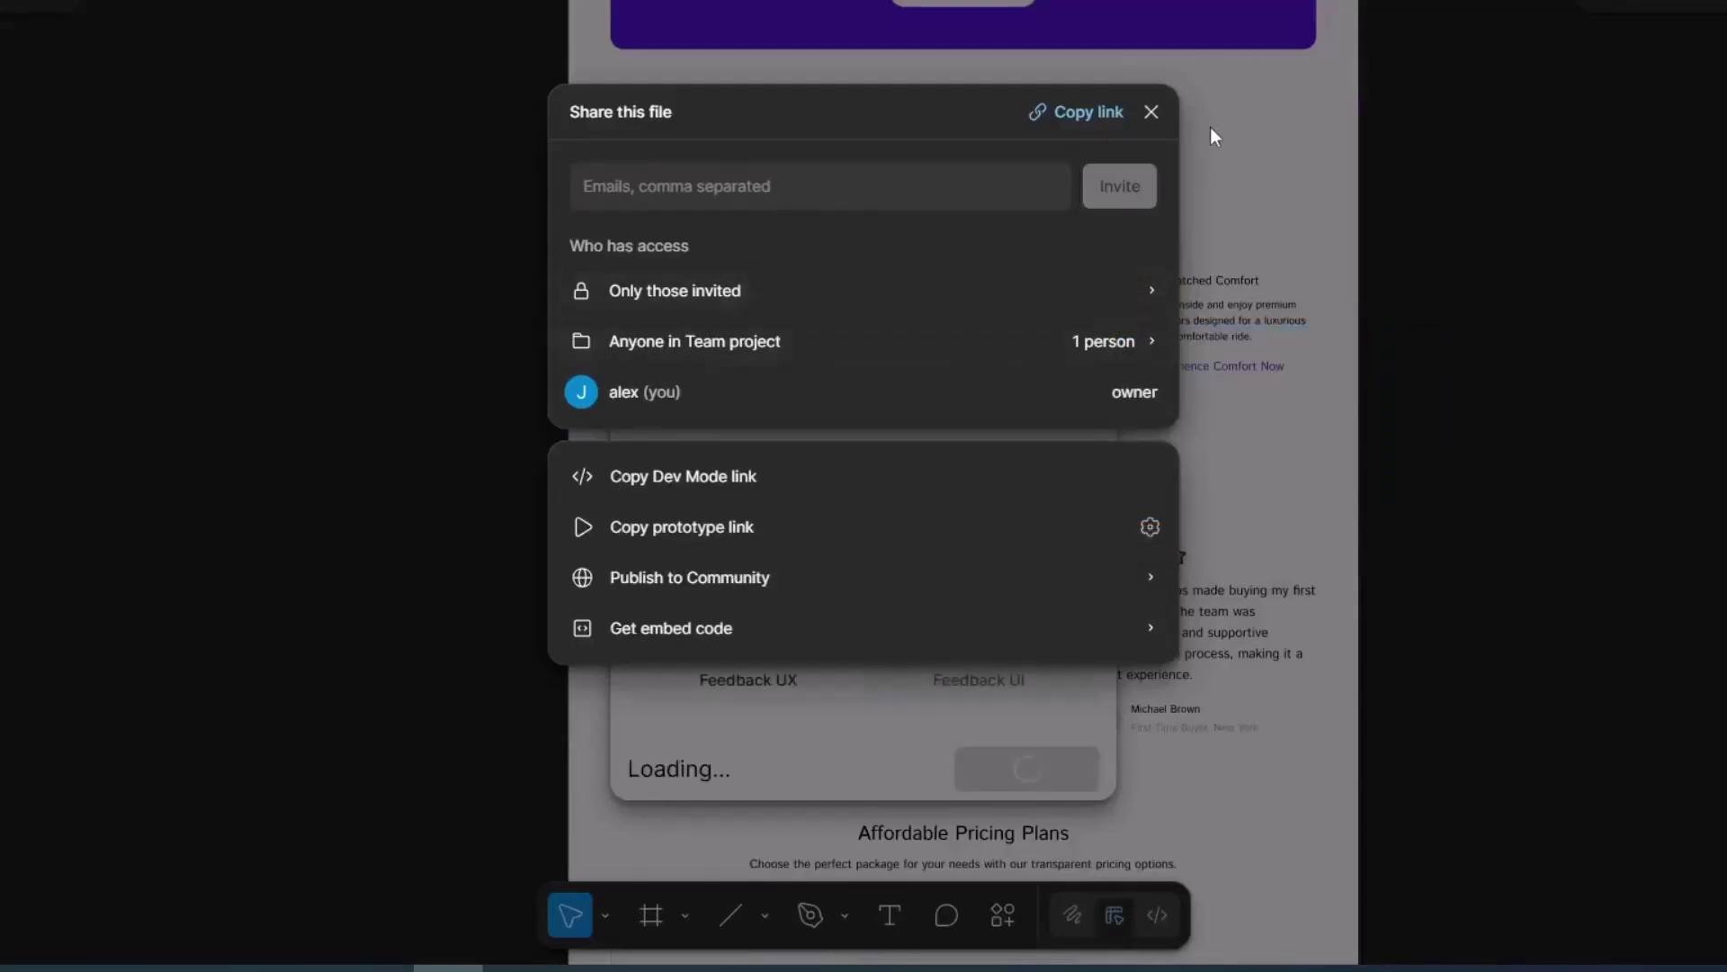
pyautogui.click(1152, 117)
# Draft a comment starting "These Reviews" beside the "What Our Customers Say" section and discard it.
pyautogui.press('c')
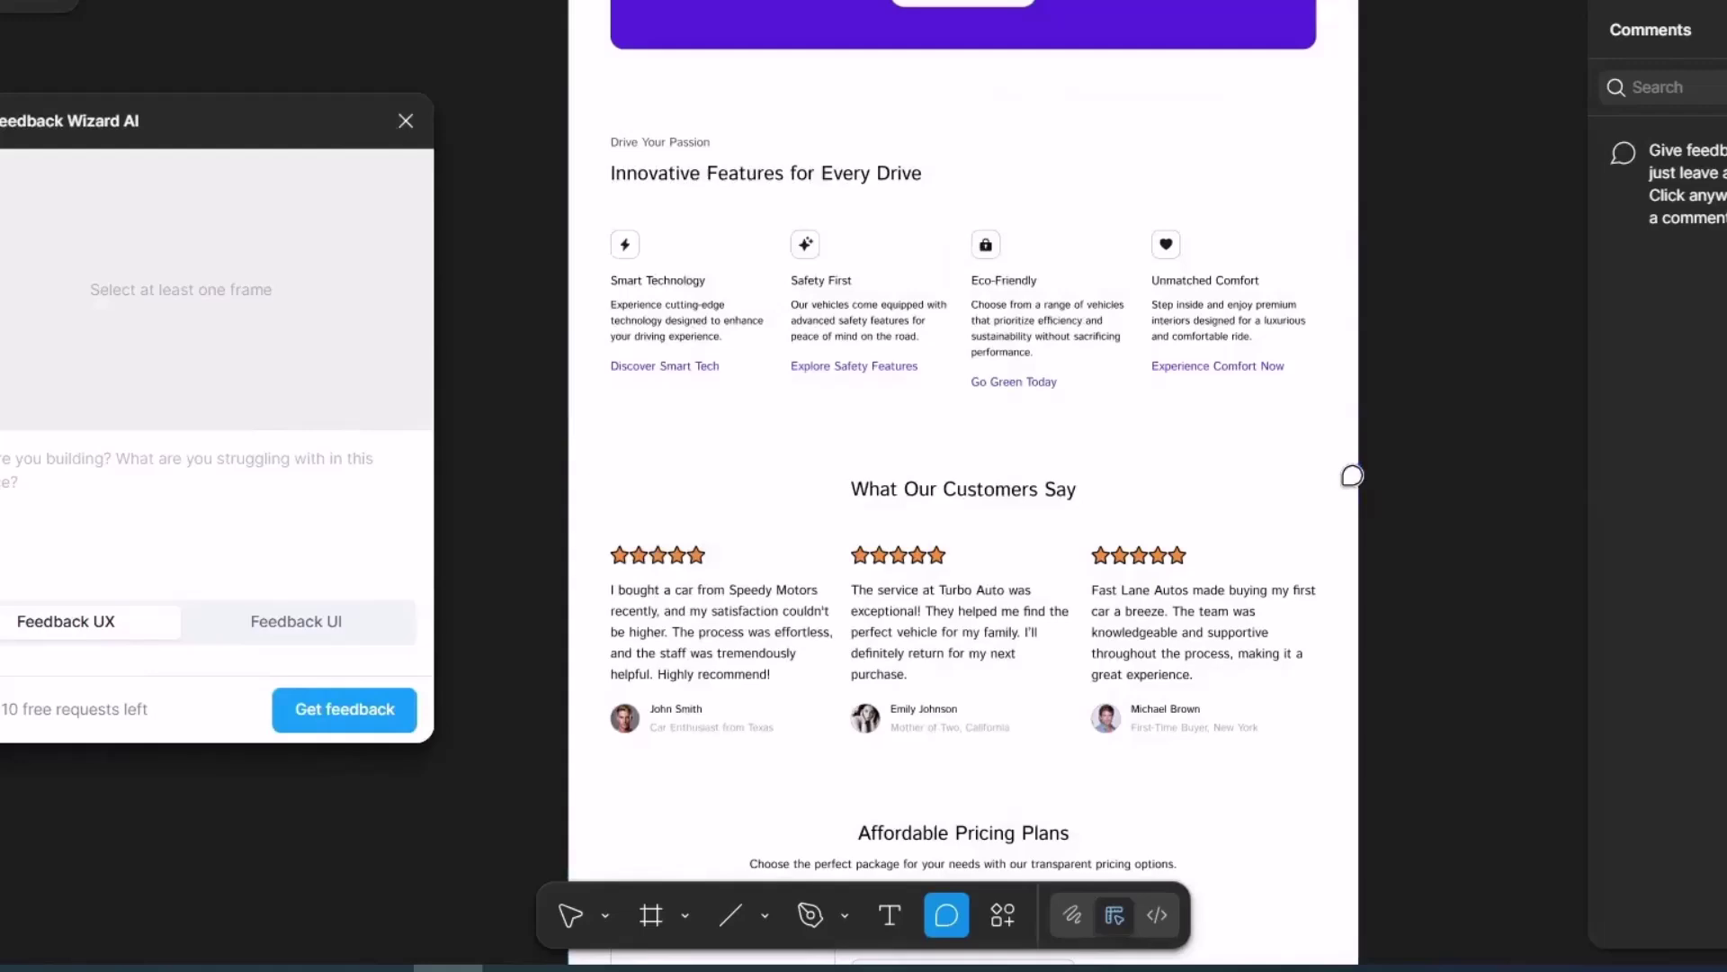
pyautogui.click(1352, 476)
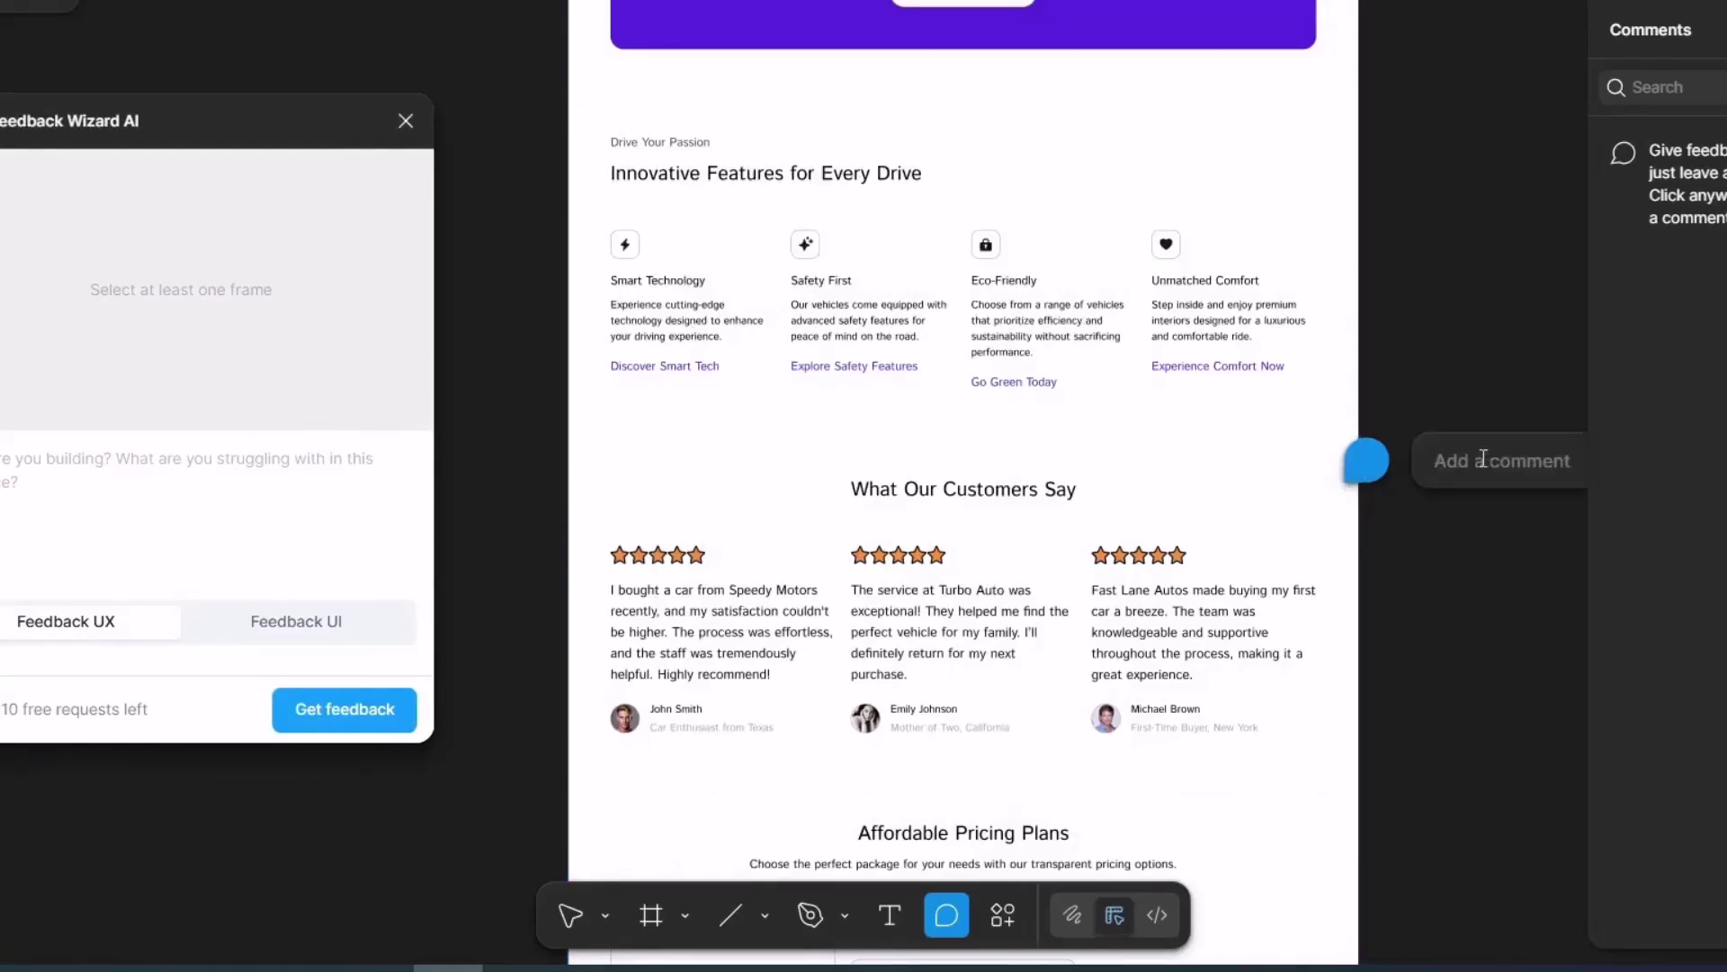
pyautogui.write('These Reviews lo')
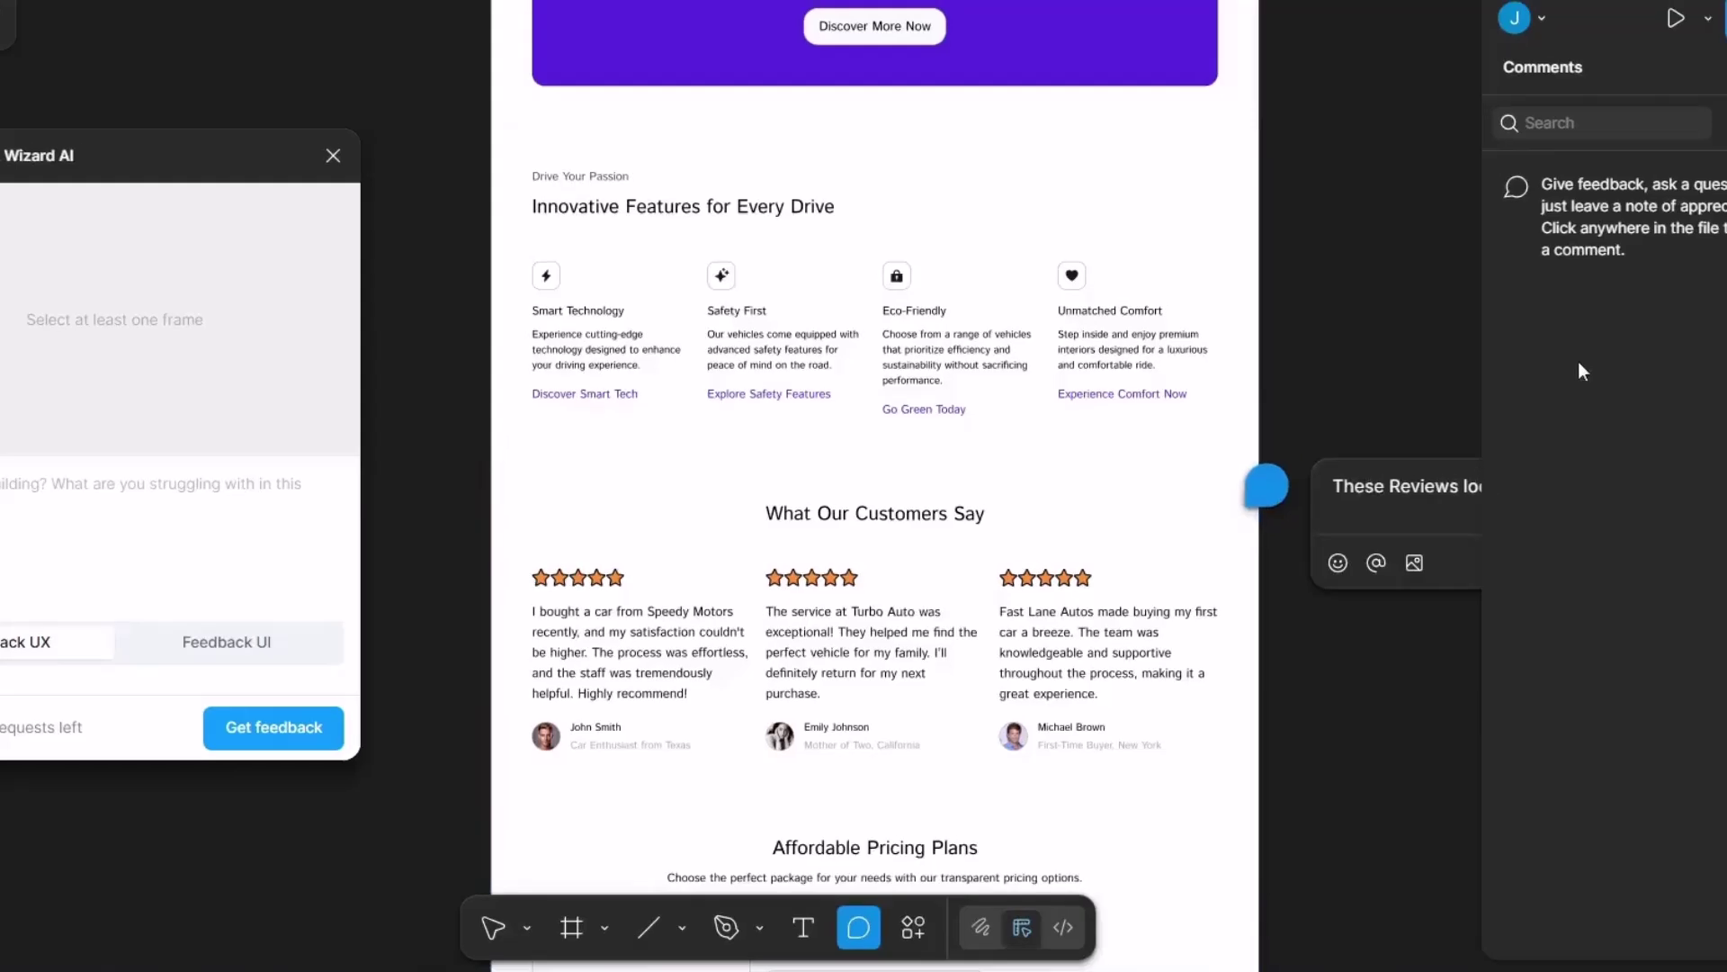
pyautogui.click(1636, 323)
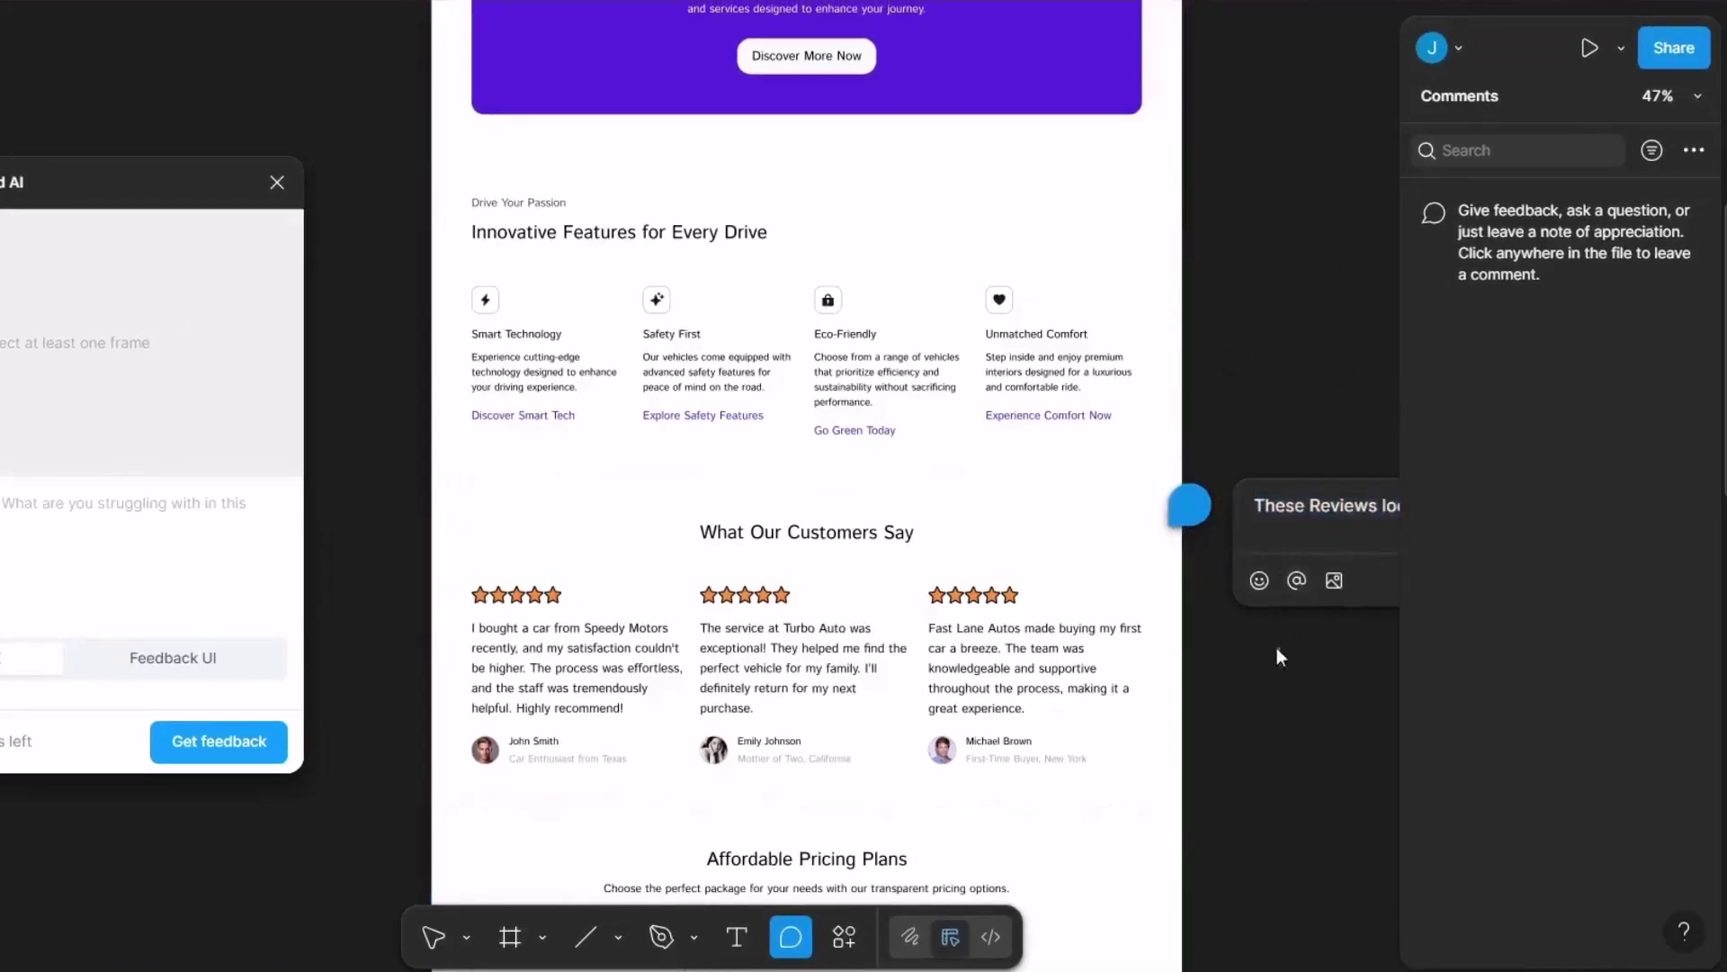
pyautogui.press('Escape')
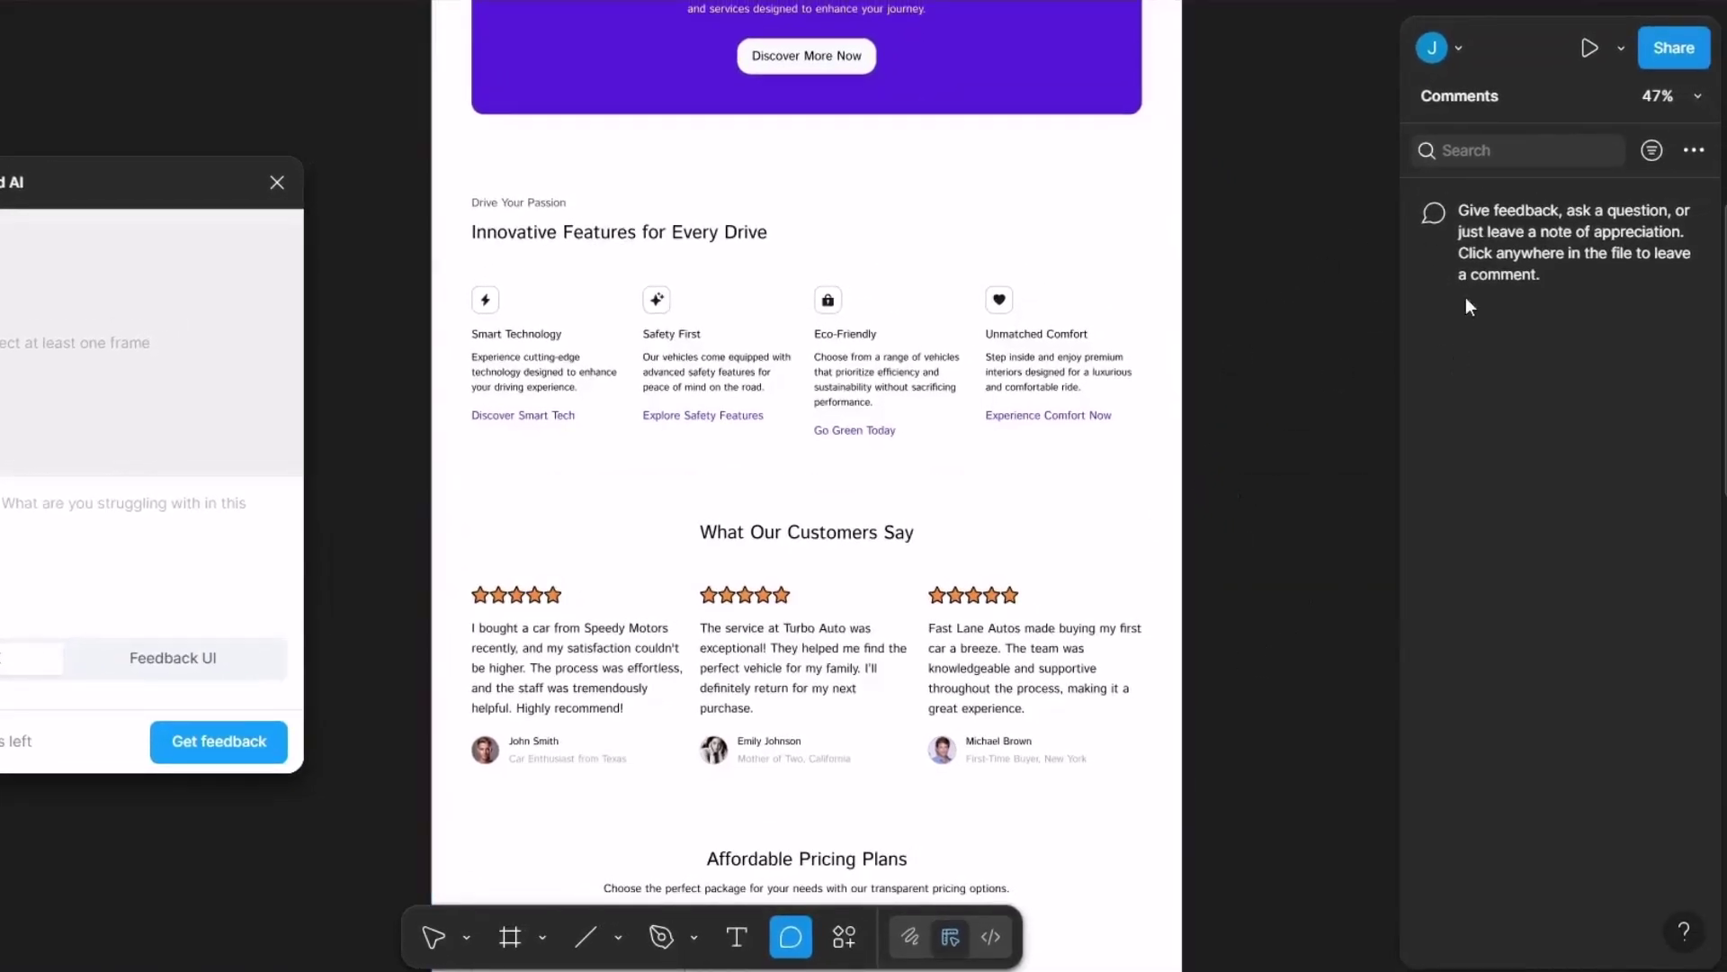
pyautogui.click(1694, 150)
pyautogui.click(1694, 150)
pyautogui.click(1358, 196)
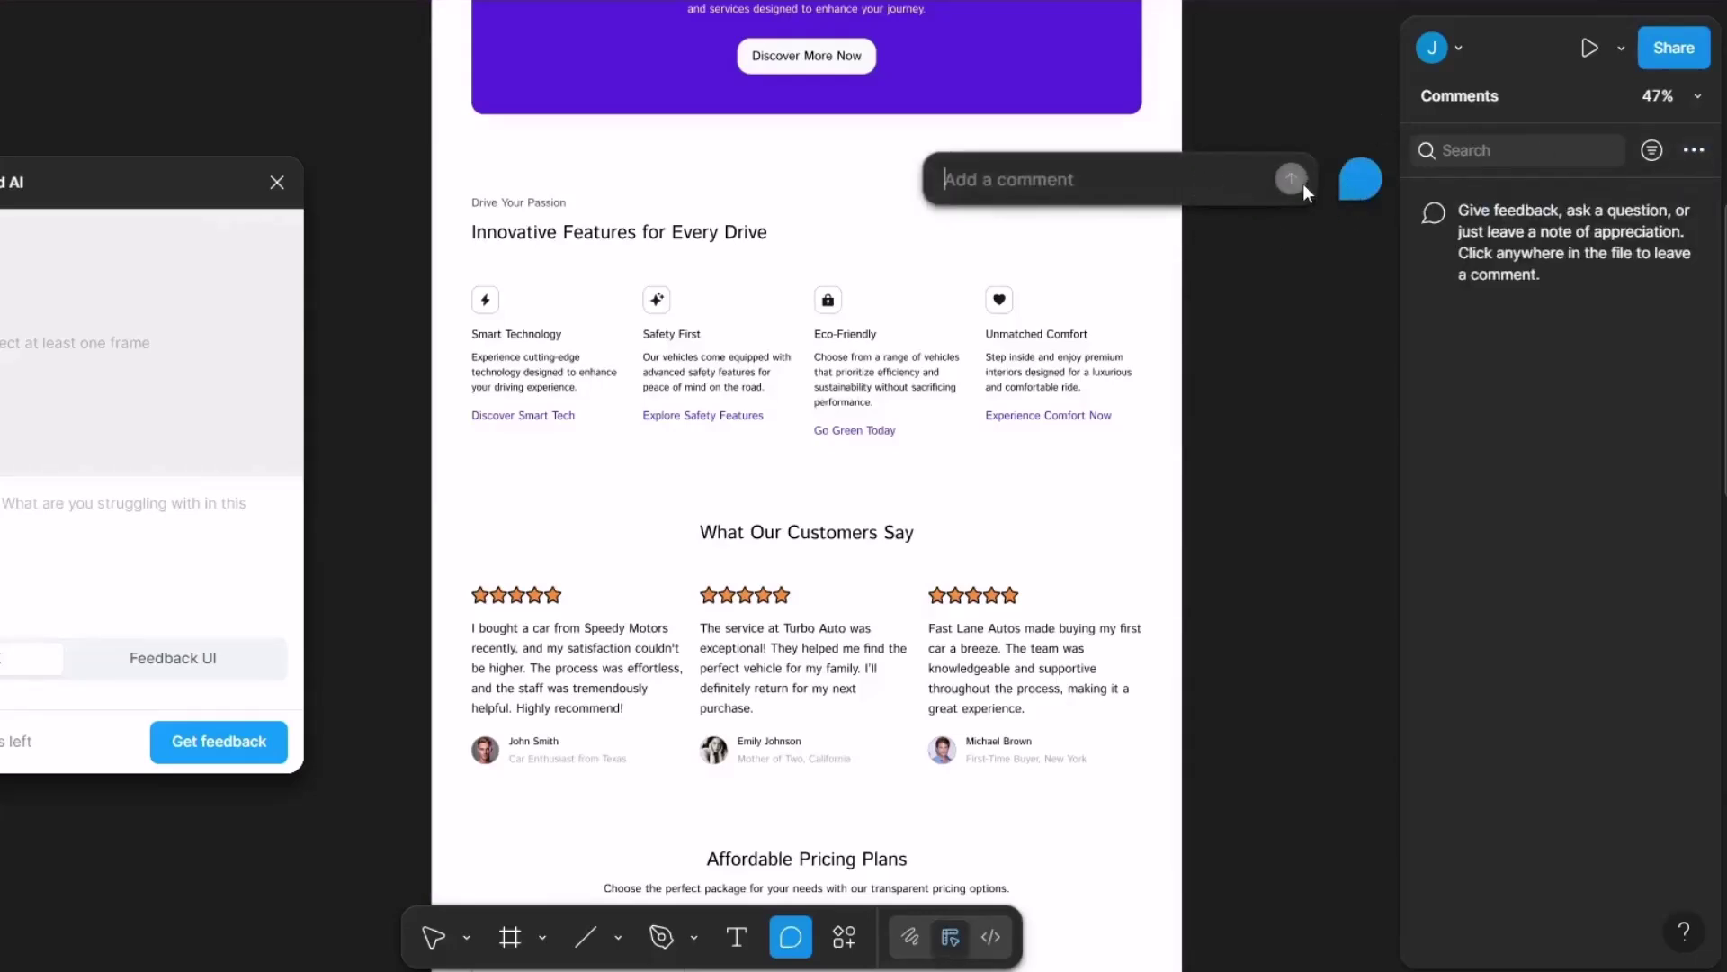
pyautogui.press('Escape')
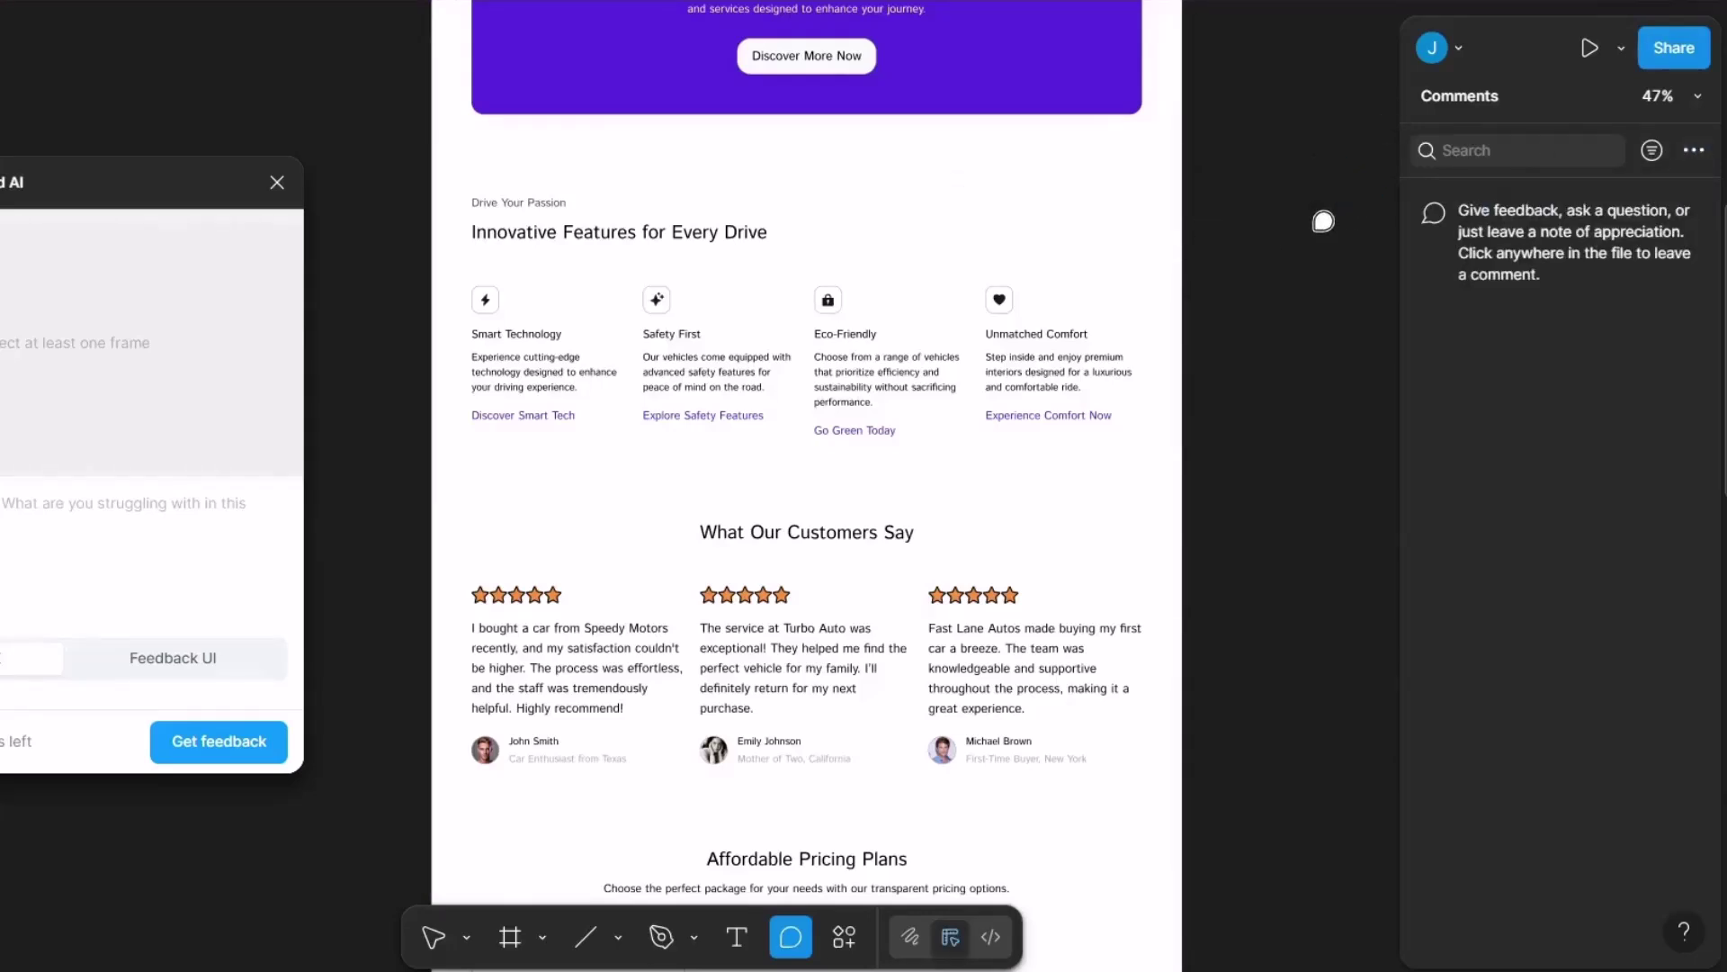
pyautogui.click(415, 932)
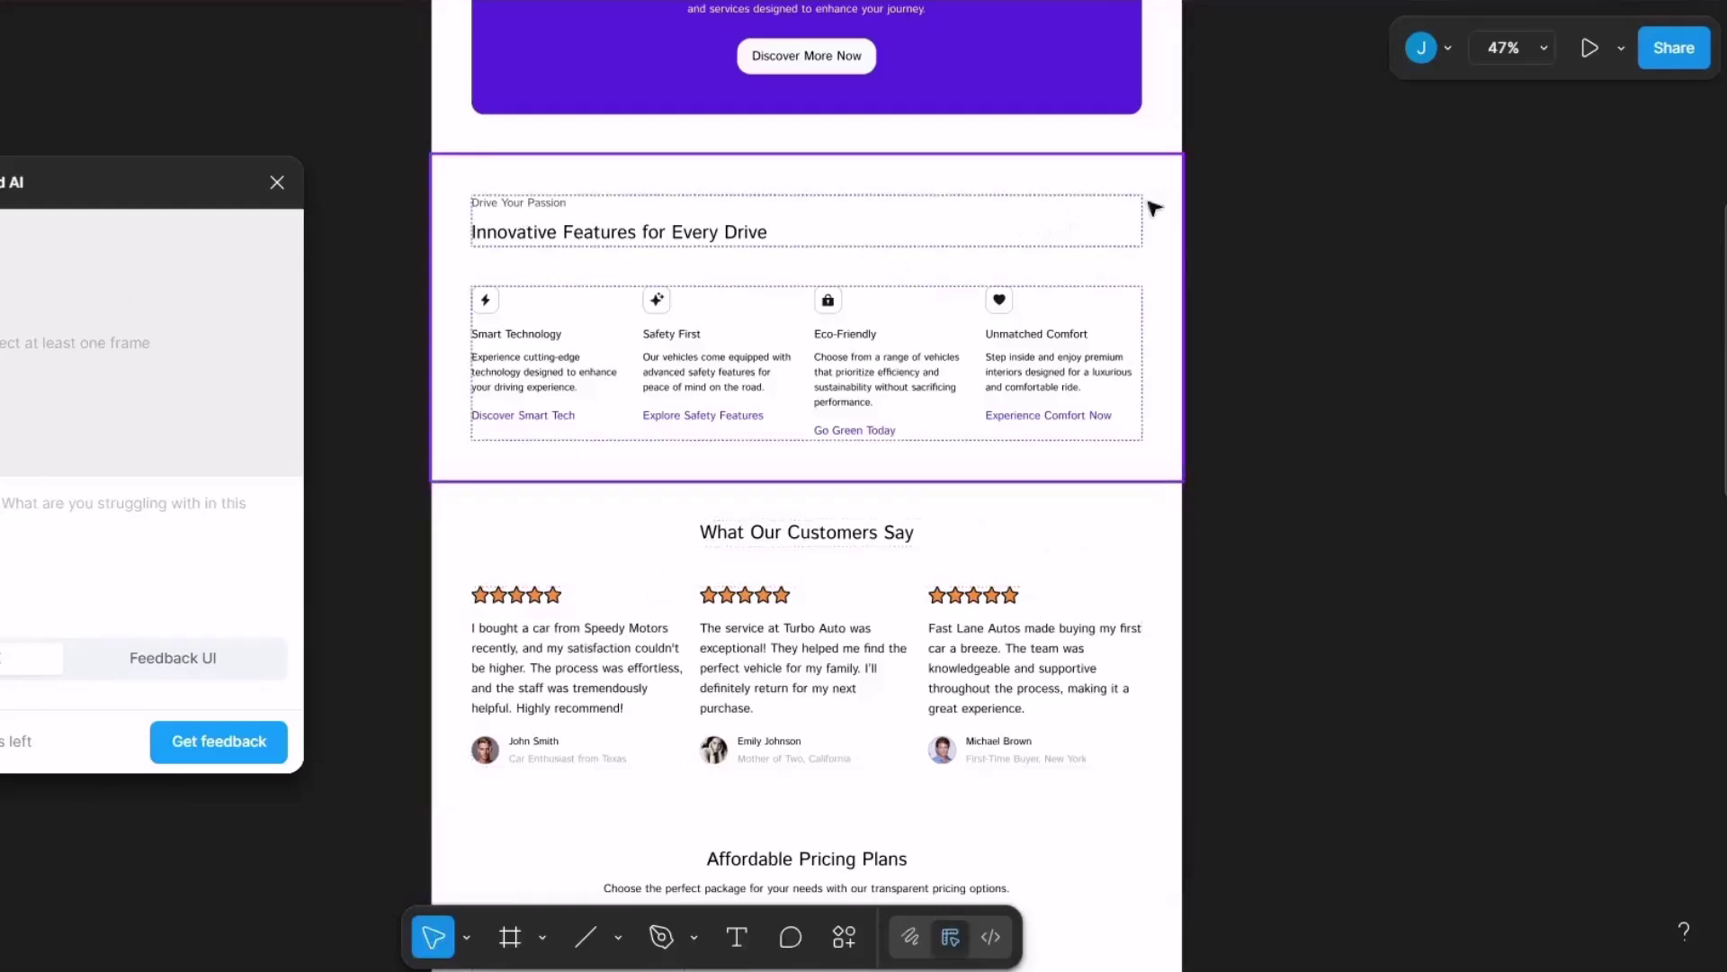
# Select the hero section as the feedback target, compare the UX and UI feedback types, and choose Feedback UI.
pyautogui.scroll(8, 1136, 185)
pyautogui.click(1152, 243)
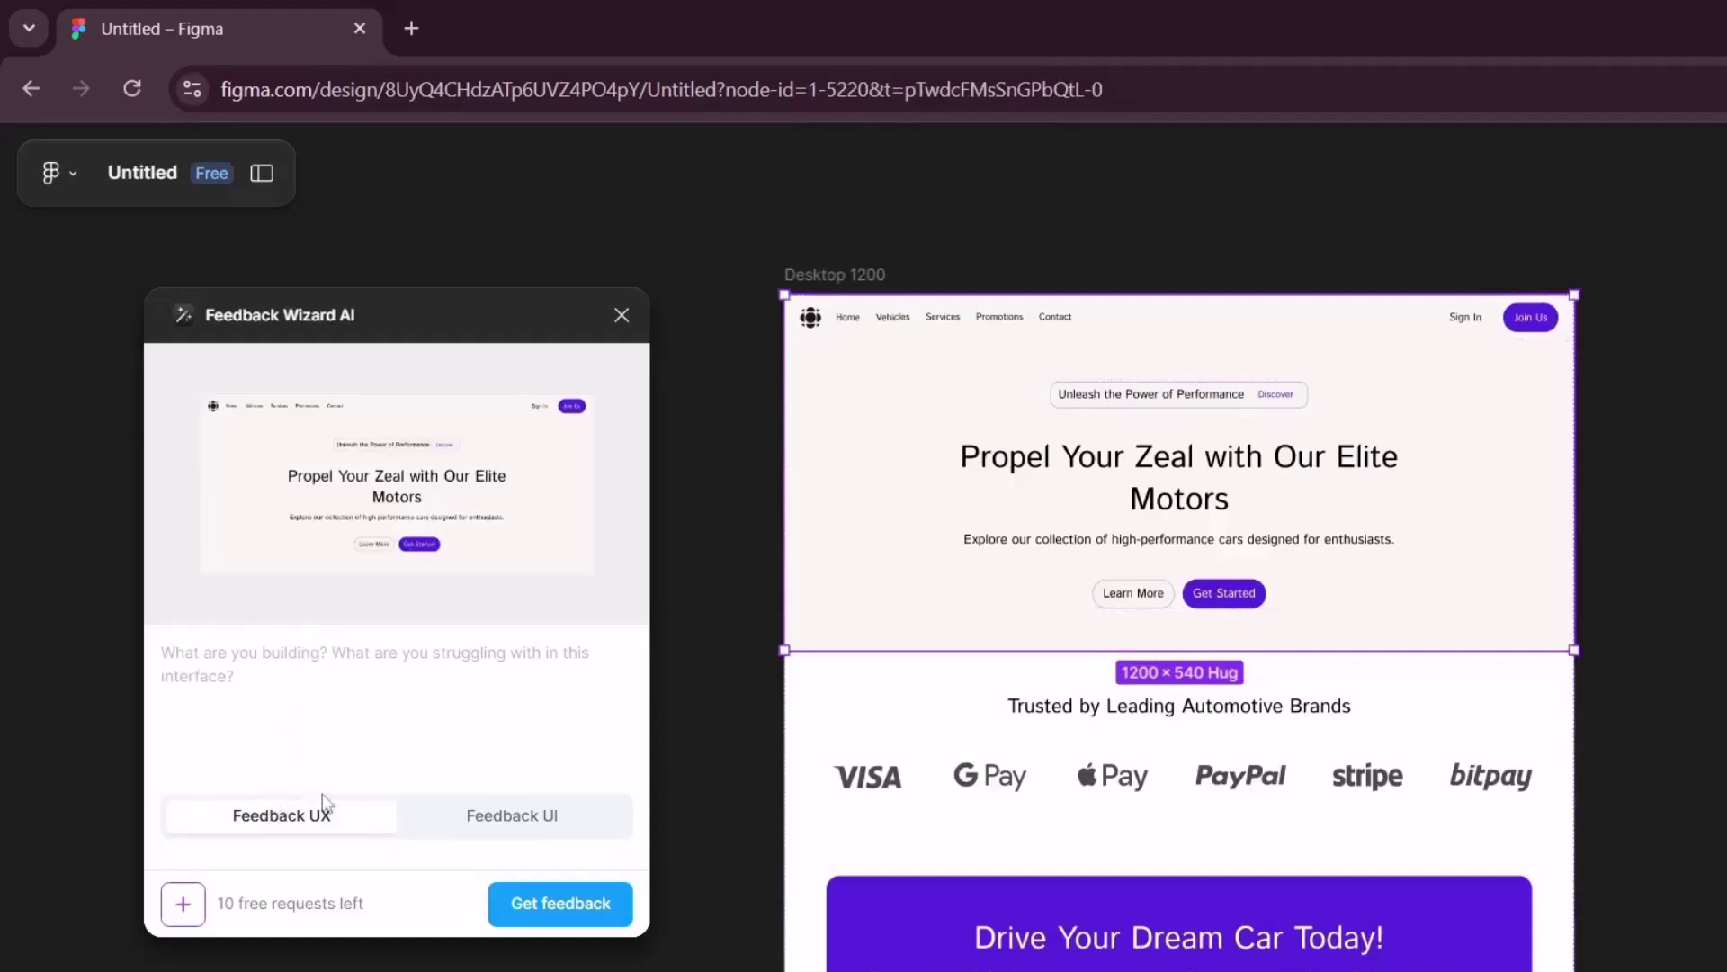
pyautogui.click(463, 819)
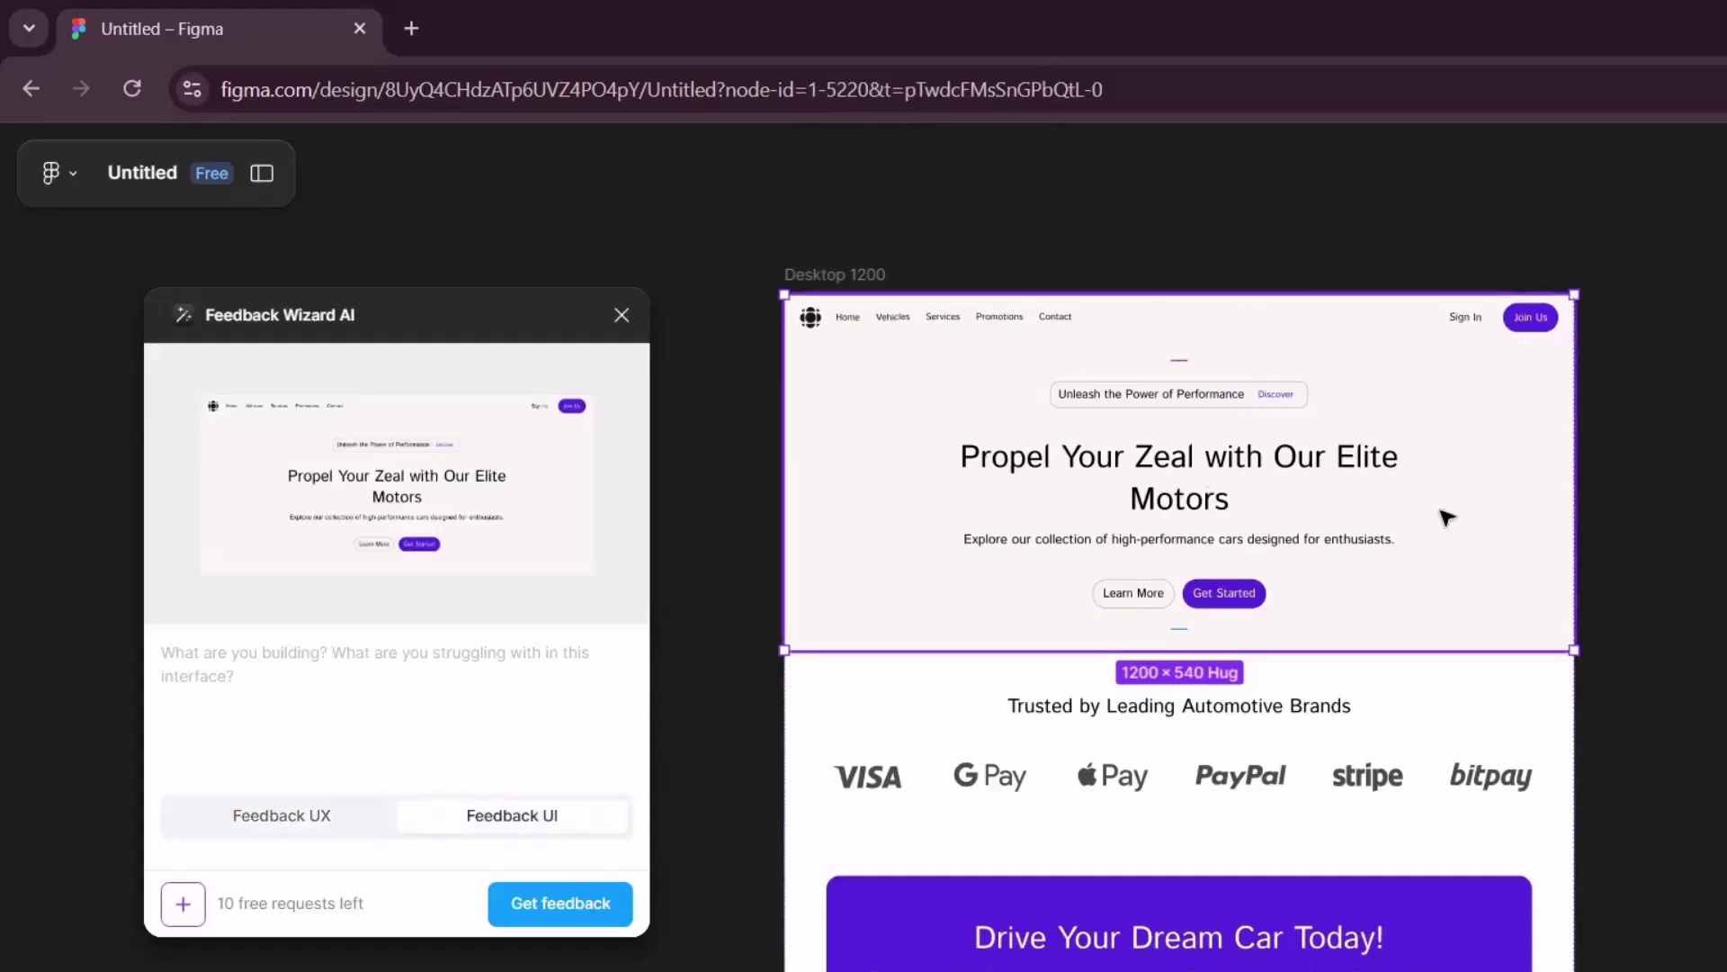
pyautogui.click(268, 822)
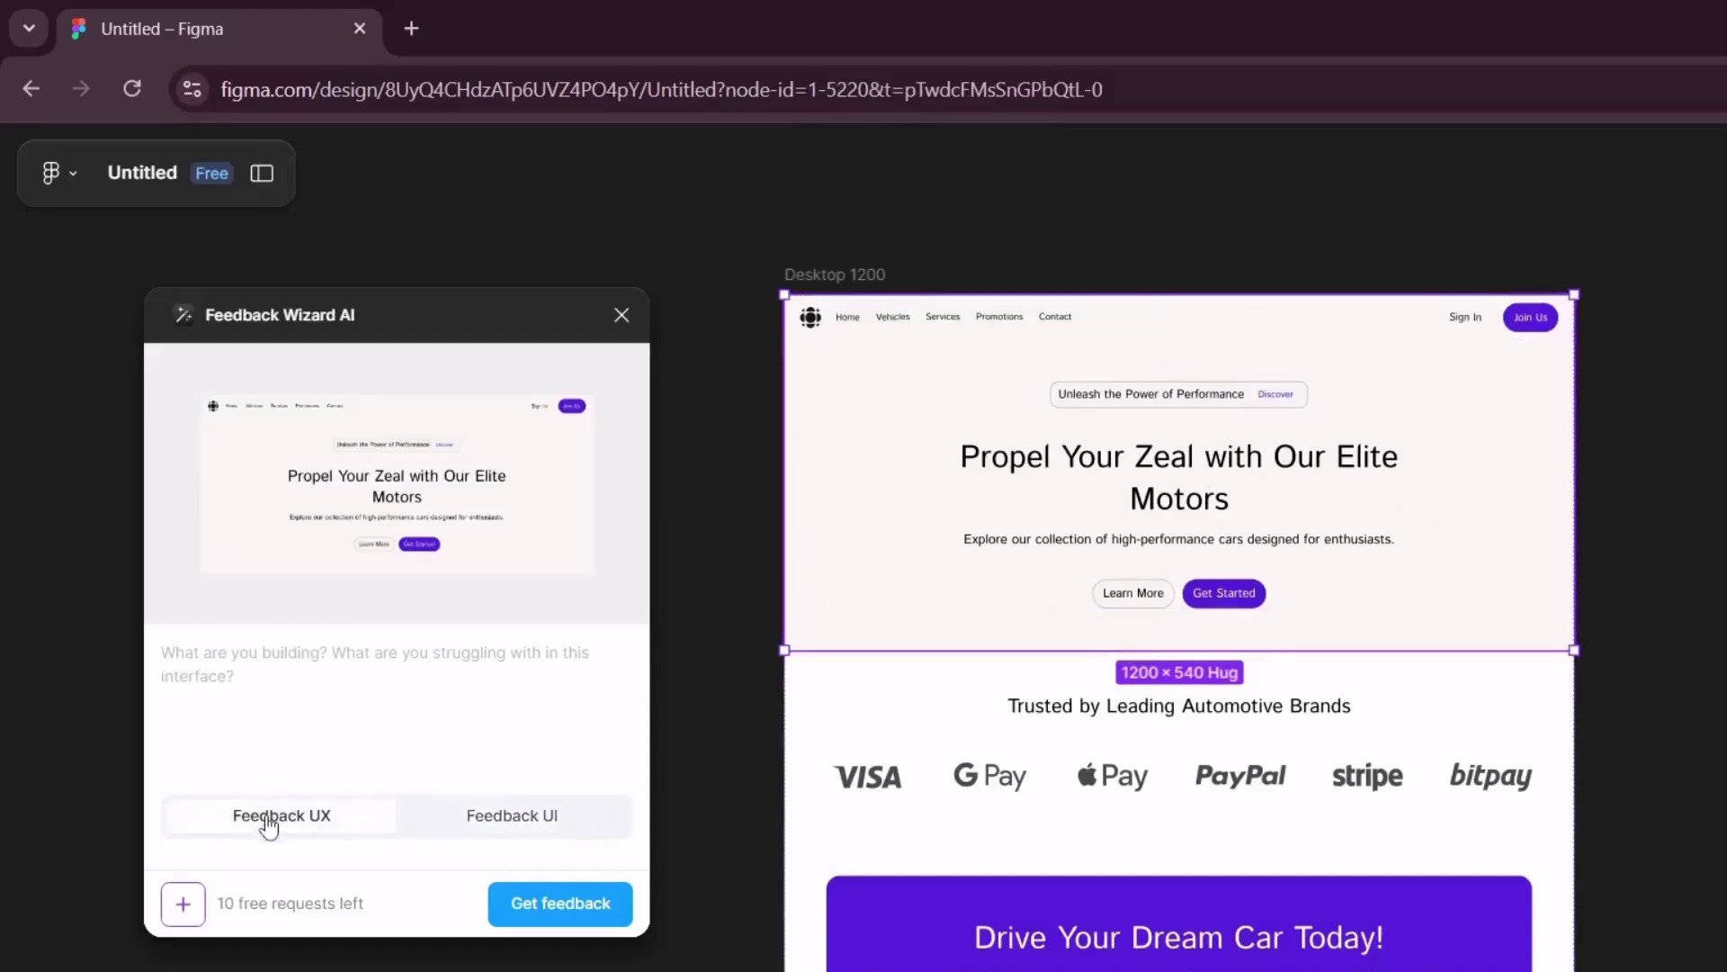
pyautogui.click(472, 814)
# Select all sections of the page design, get UI feedback on them, and read the generated Feedback wizard note.
pyautogui.click(1497, 685)
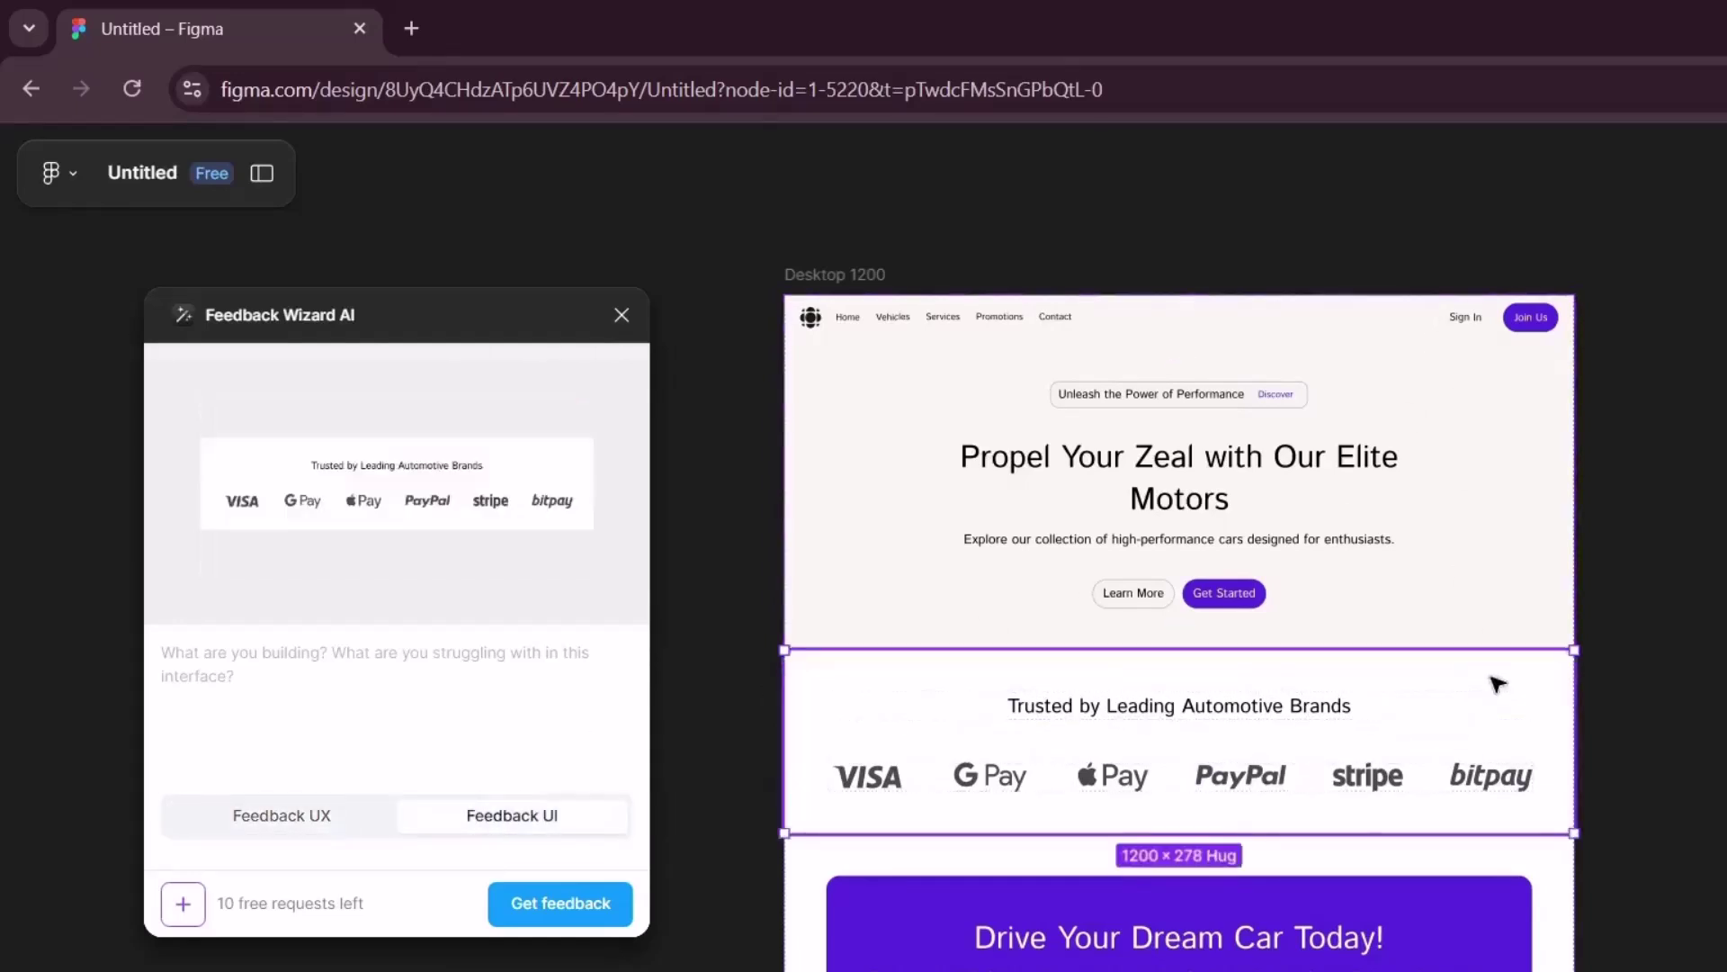
pyautogui.scroll(-3, 1547, 677)
pyautogui.click(1022, 397)
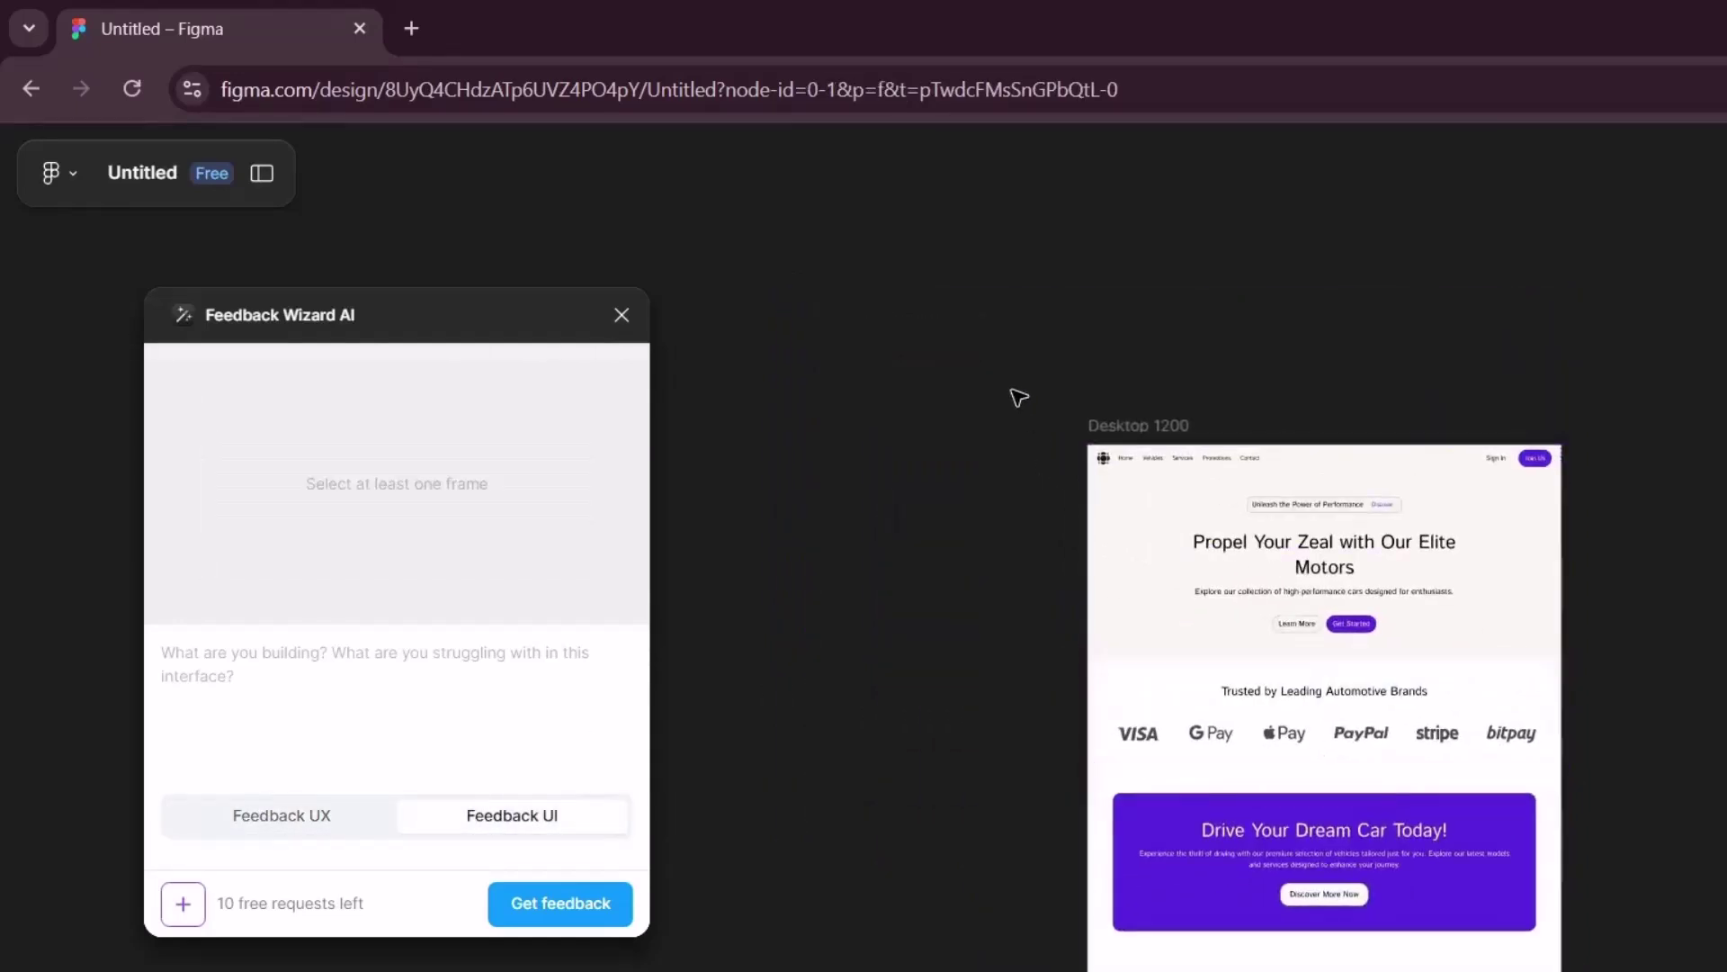
pyautogui.click(1025, 400)
pyautogui.scroll(-3, 1324, 540)
pyautogui.scroll(-12, 1324, 540)
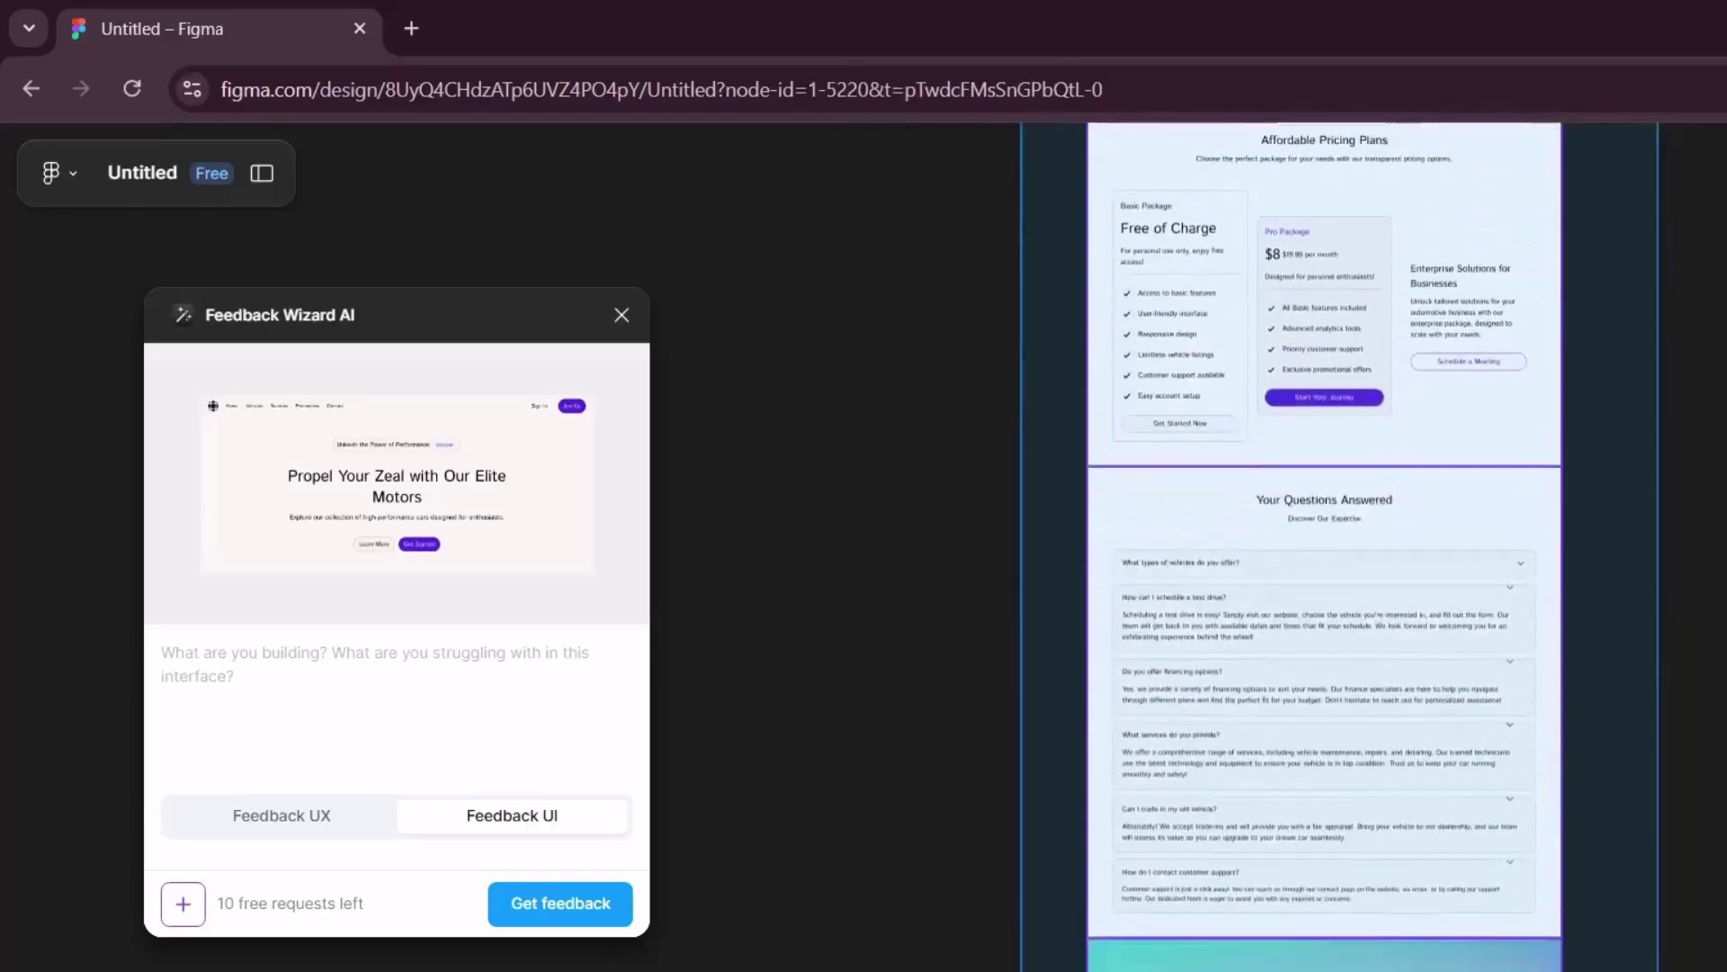
pyautogui.scroll(12, 1633, 867)
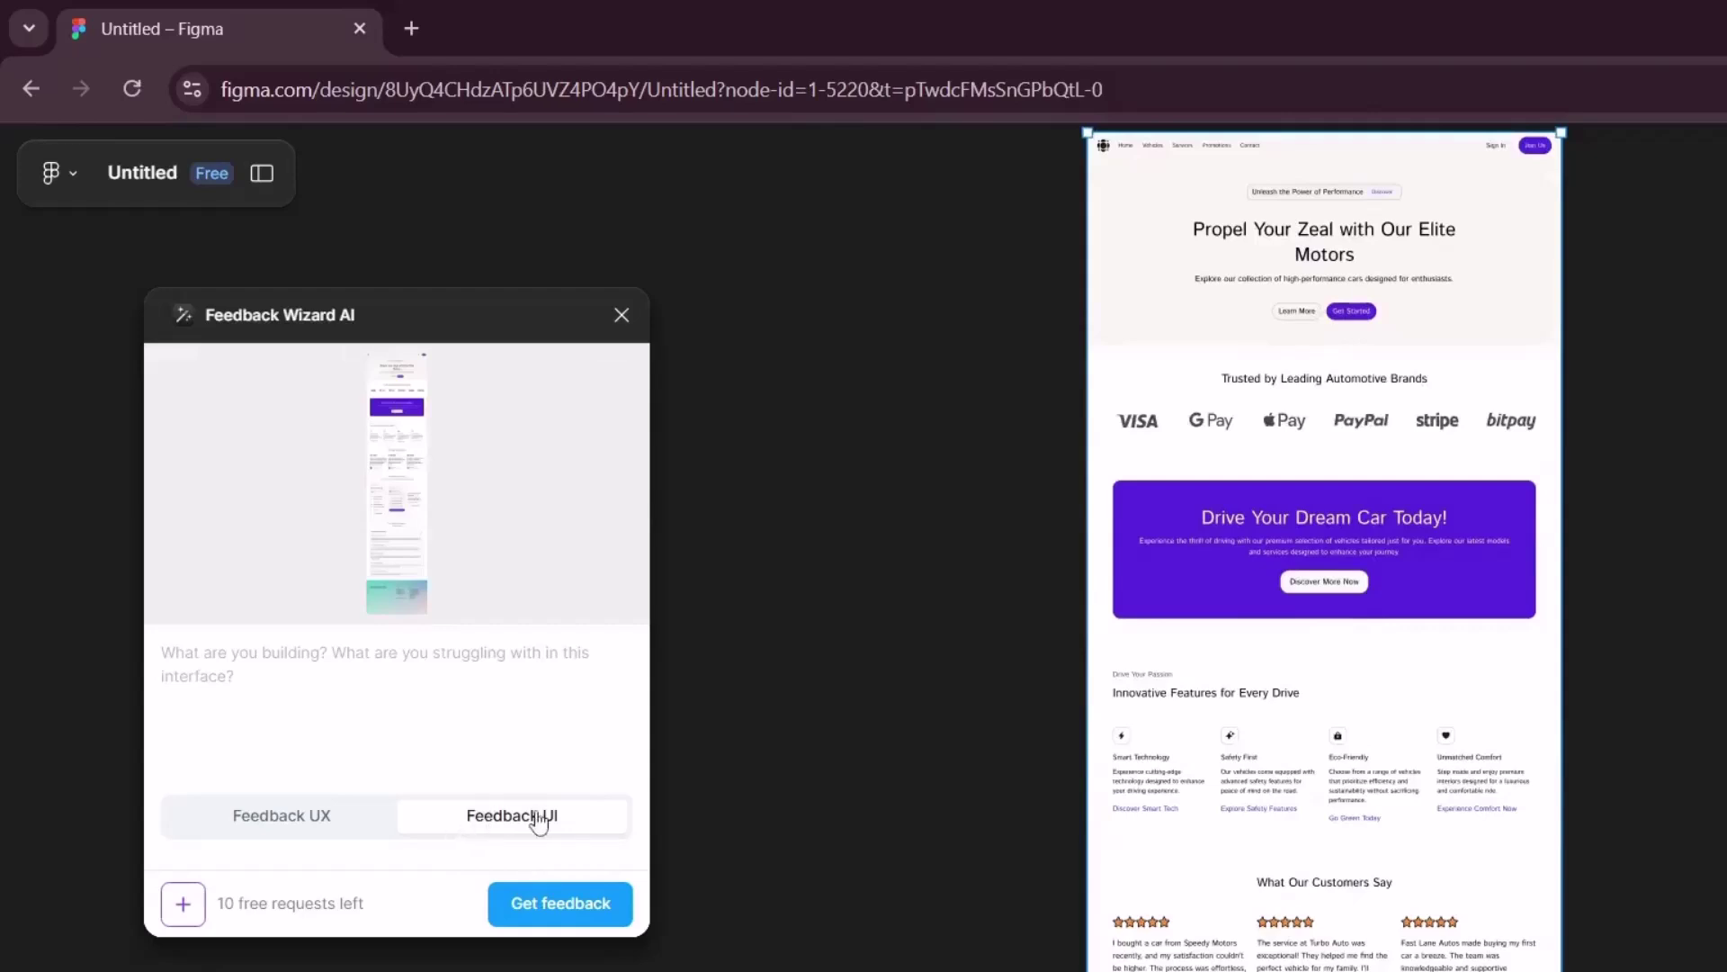
pyautogui.click(541, 900)
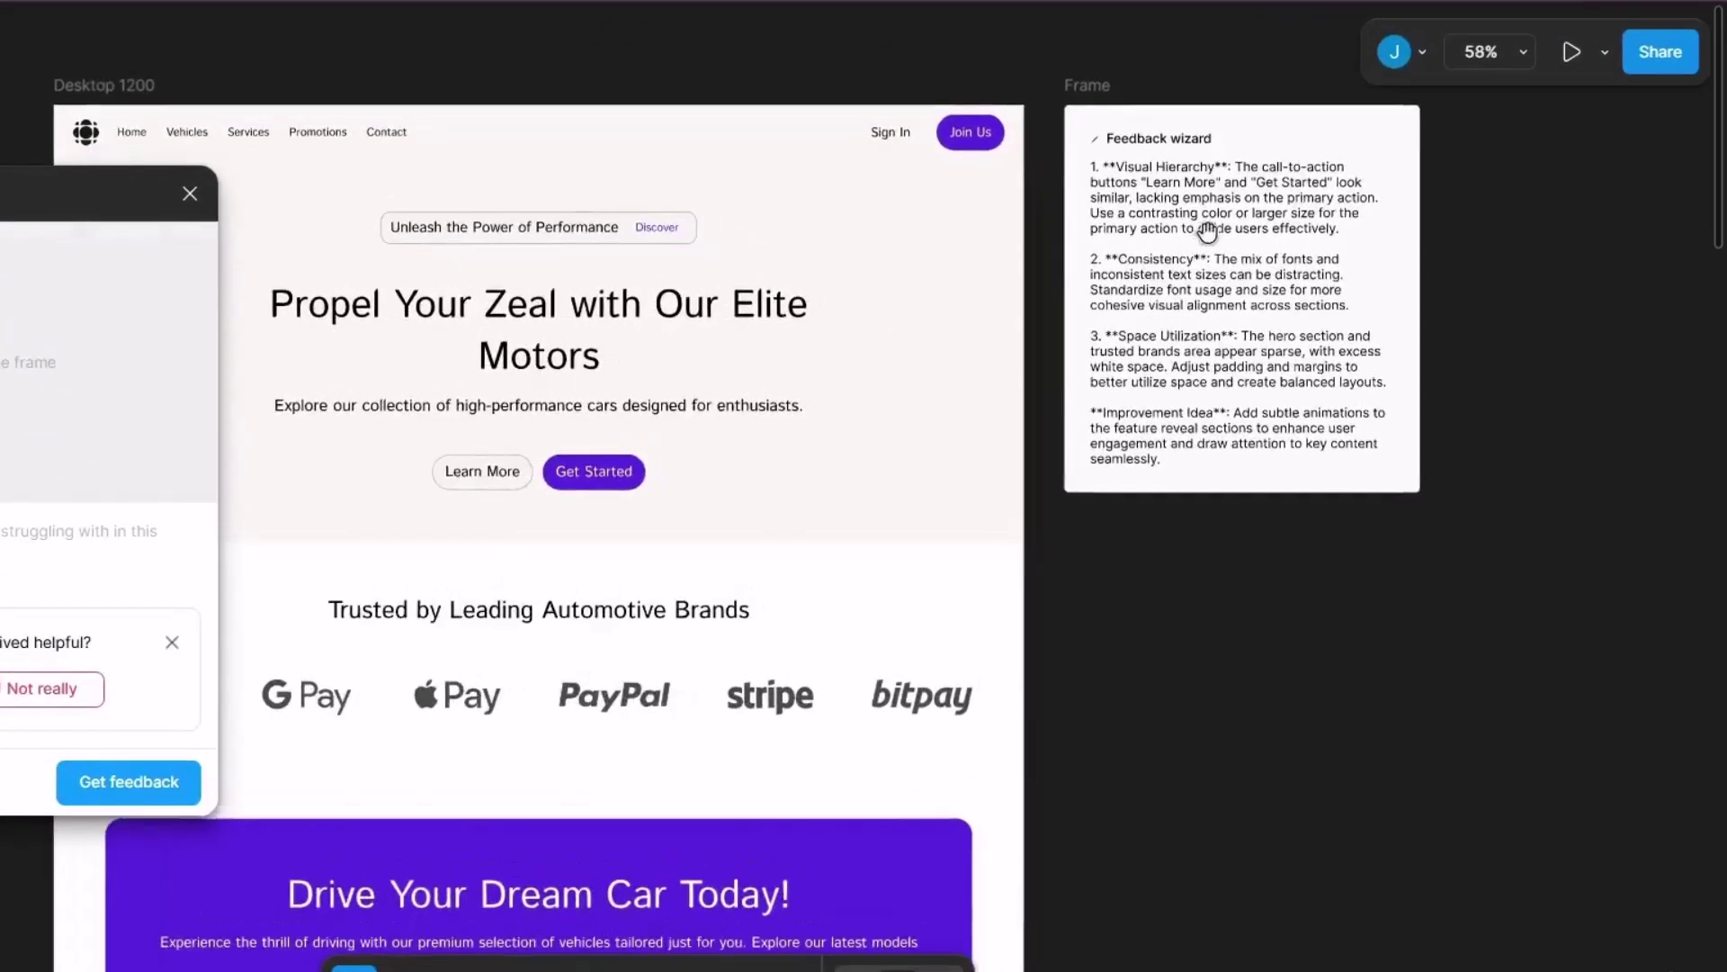
pyautogui.scroll(5, 1207, 232)
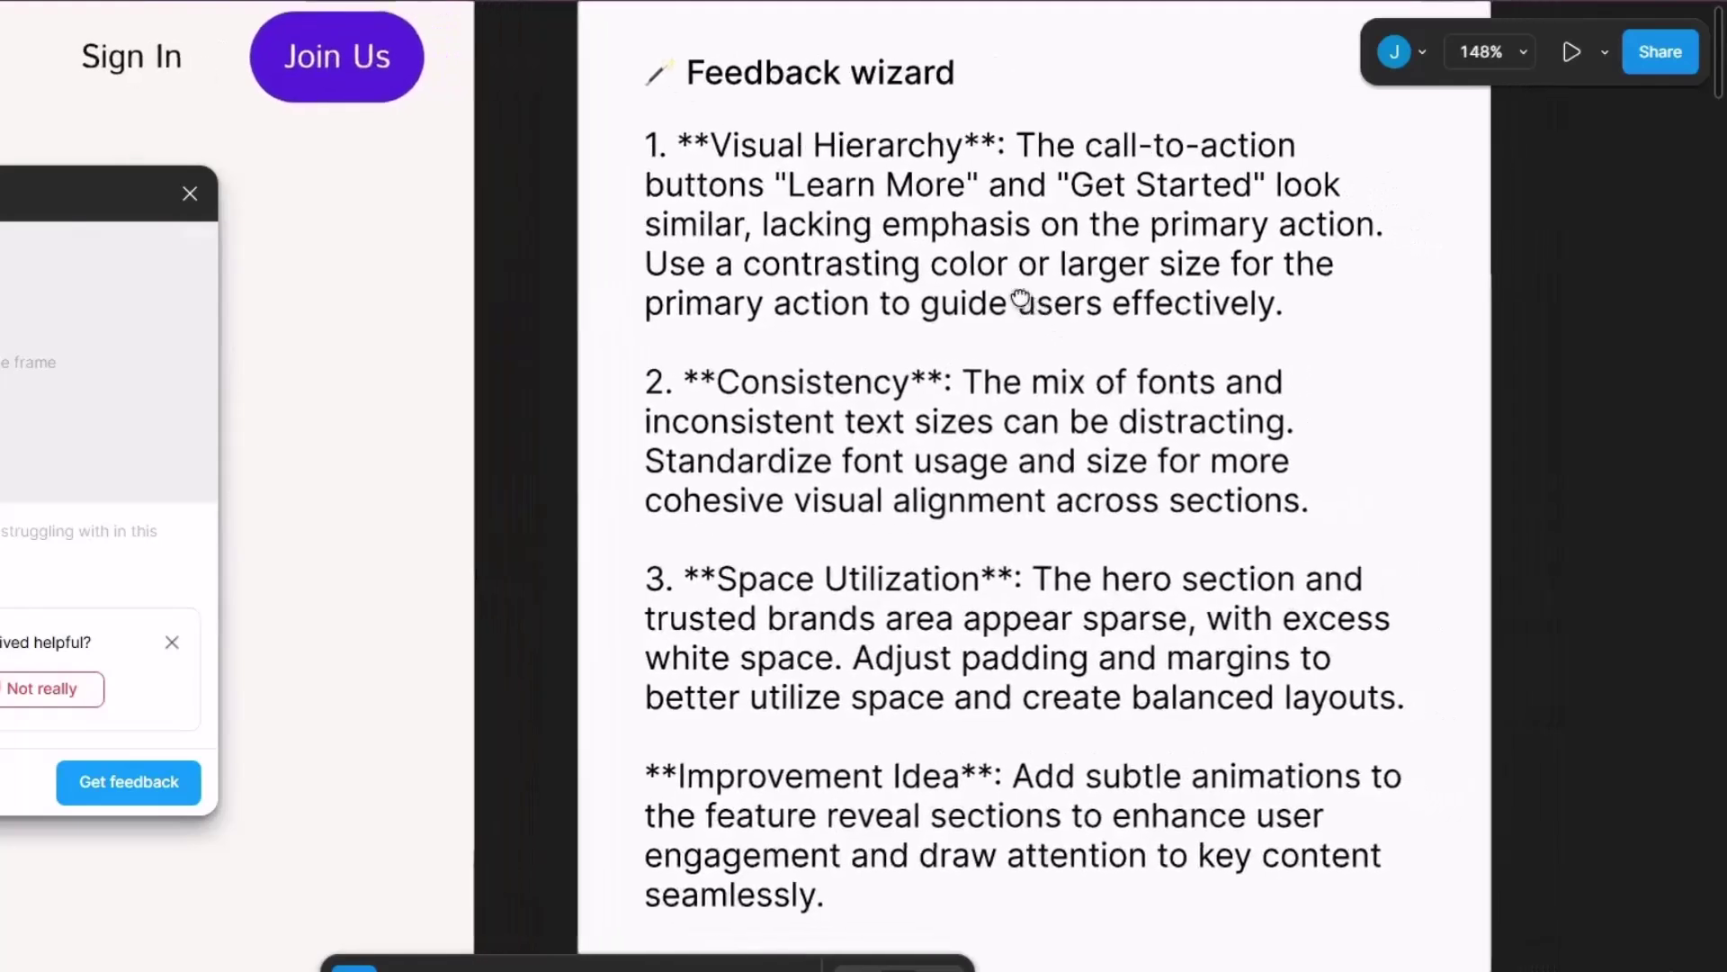
pyautogui.moveTo(1020, 298); pyautogui.dragTo(985, 279)
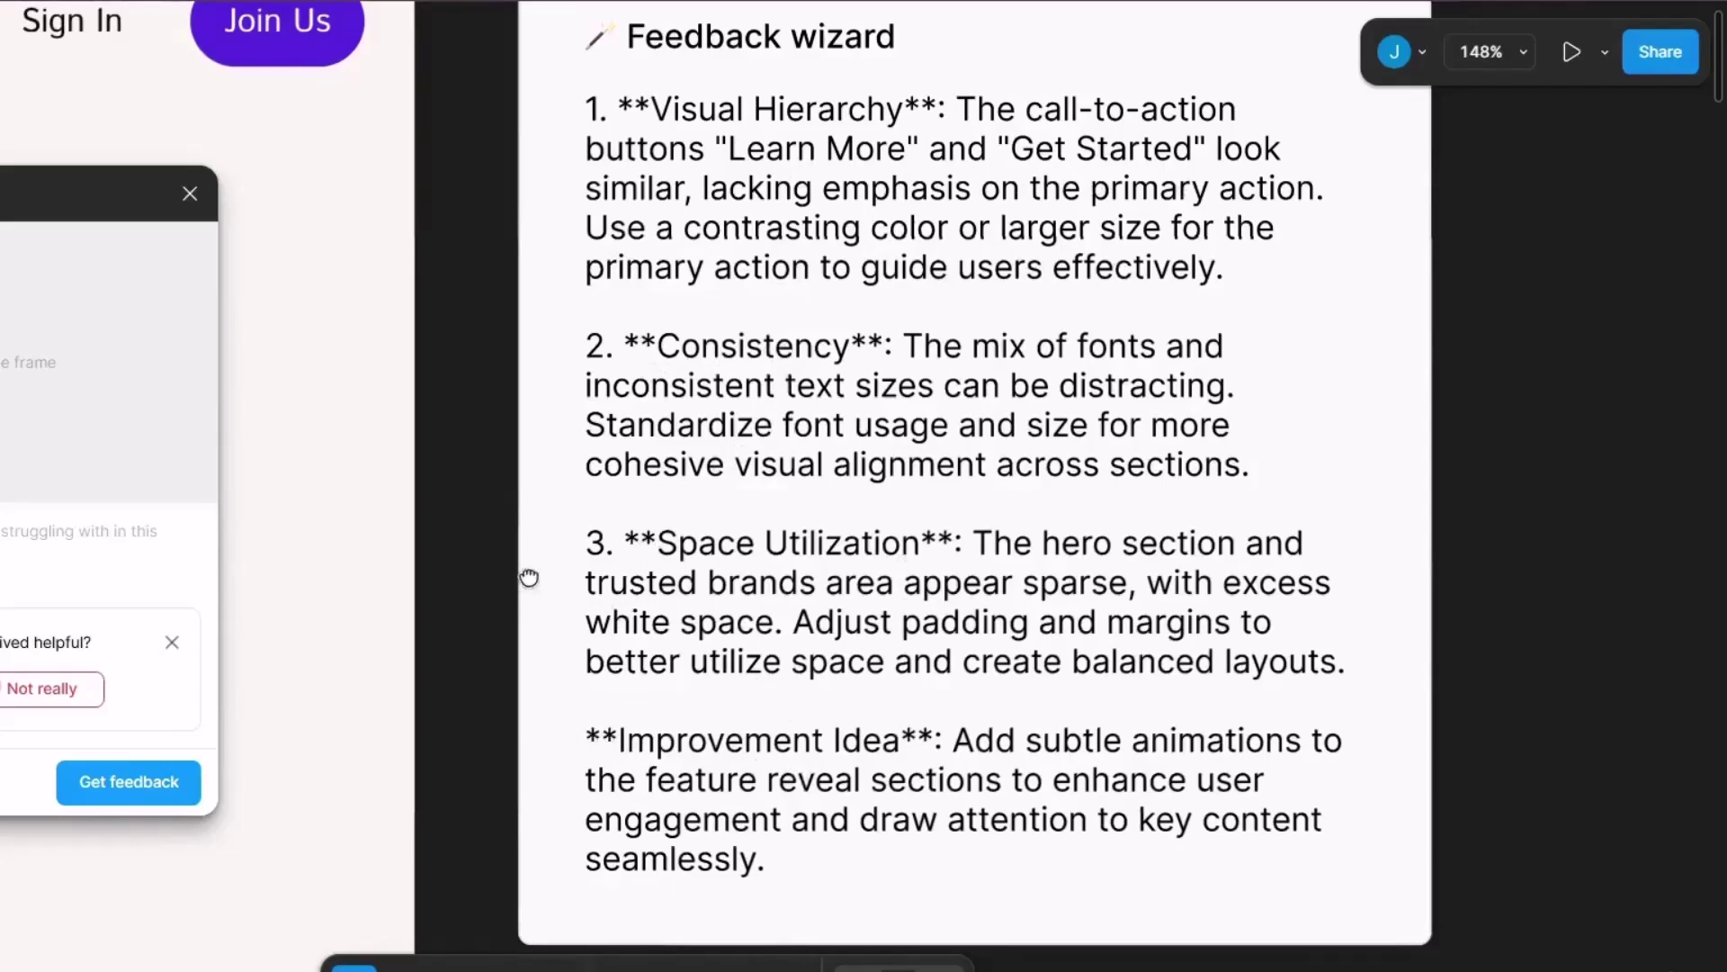
# Compare the Feedback wizard note with the hero and trusted brands sections of the page, and close the Feedback Wizard plugin.
pyautogui.moveTo(528, 579); pyautogui.dragTo(1206, 433)
pyautogui.scroll(-5, 1206, 432)
pyautogui.hscroll(-3, 1091, 431)
pyautogui.scroll(-3, 1014, 463)
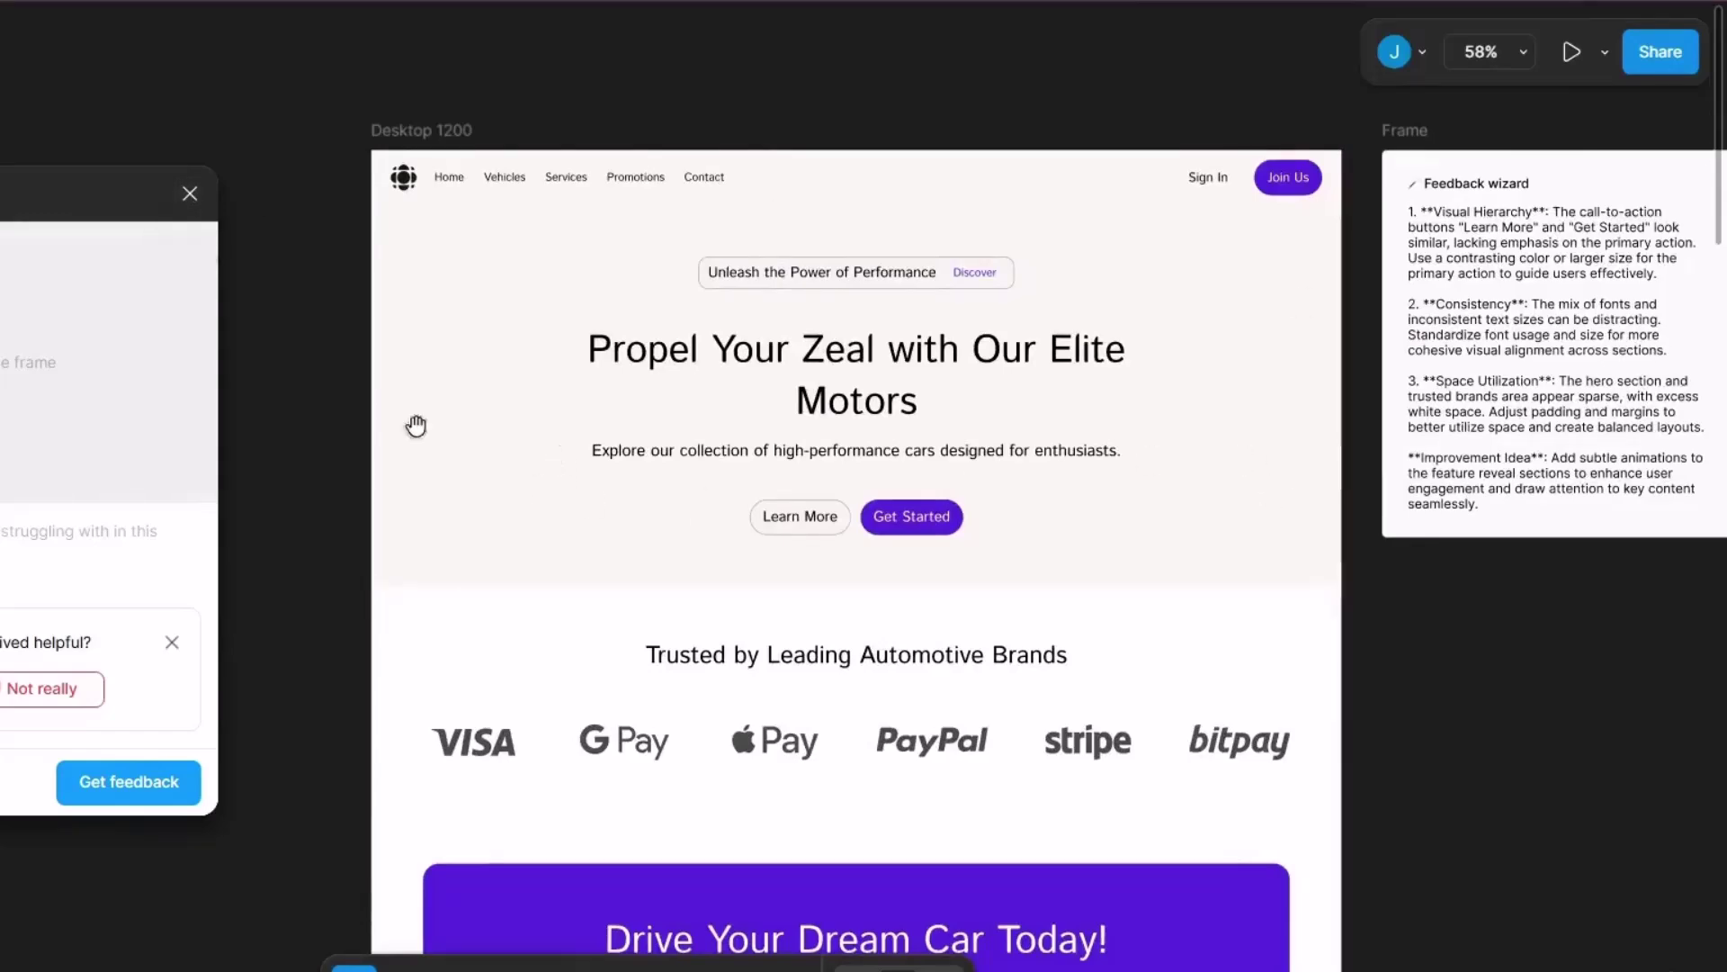
pyautogui.click(188, 194)
pyautogui.hscroll(3, 863, 648)
pyautogui.scroll(2, 941, 489)
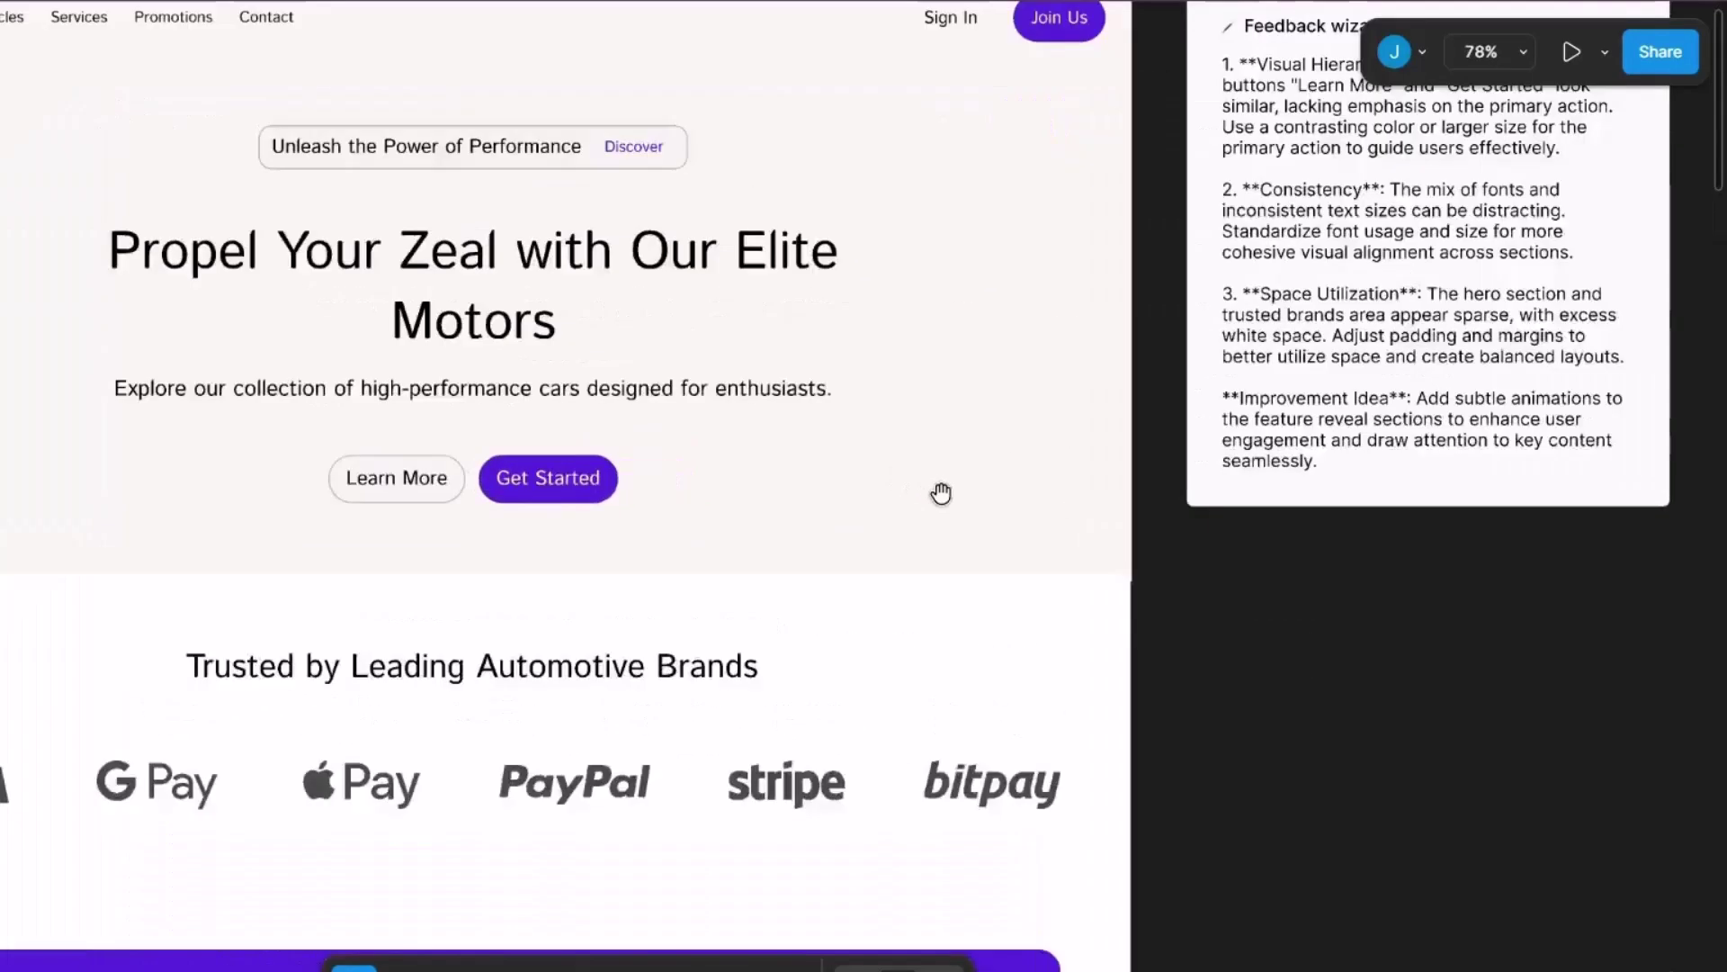
pyautogui.hscroll(-2, 886, 705)
# Search the plugins and widgets for "images AI" and run Conjure AI 2.0.
pyautogui.hotkey('ctrl', '/')
pyautogui.click(557, 522)
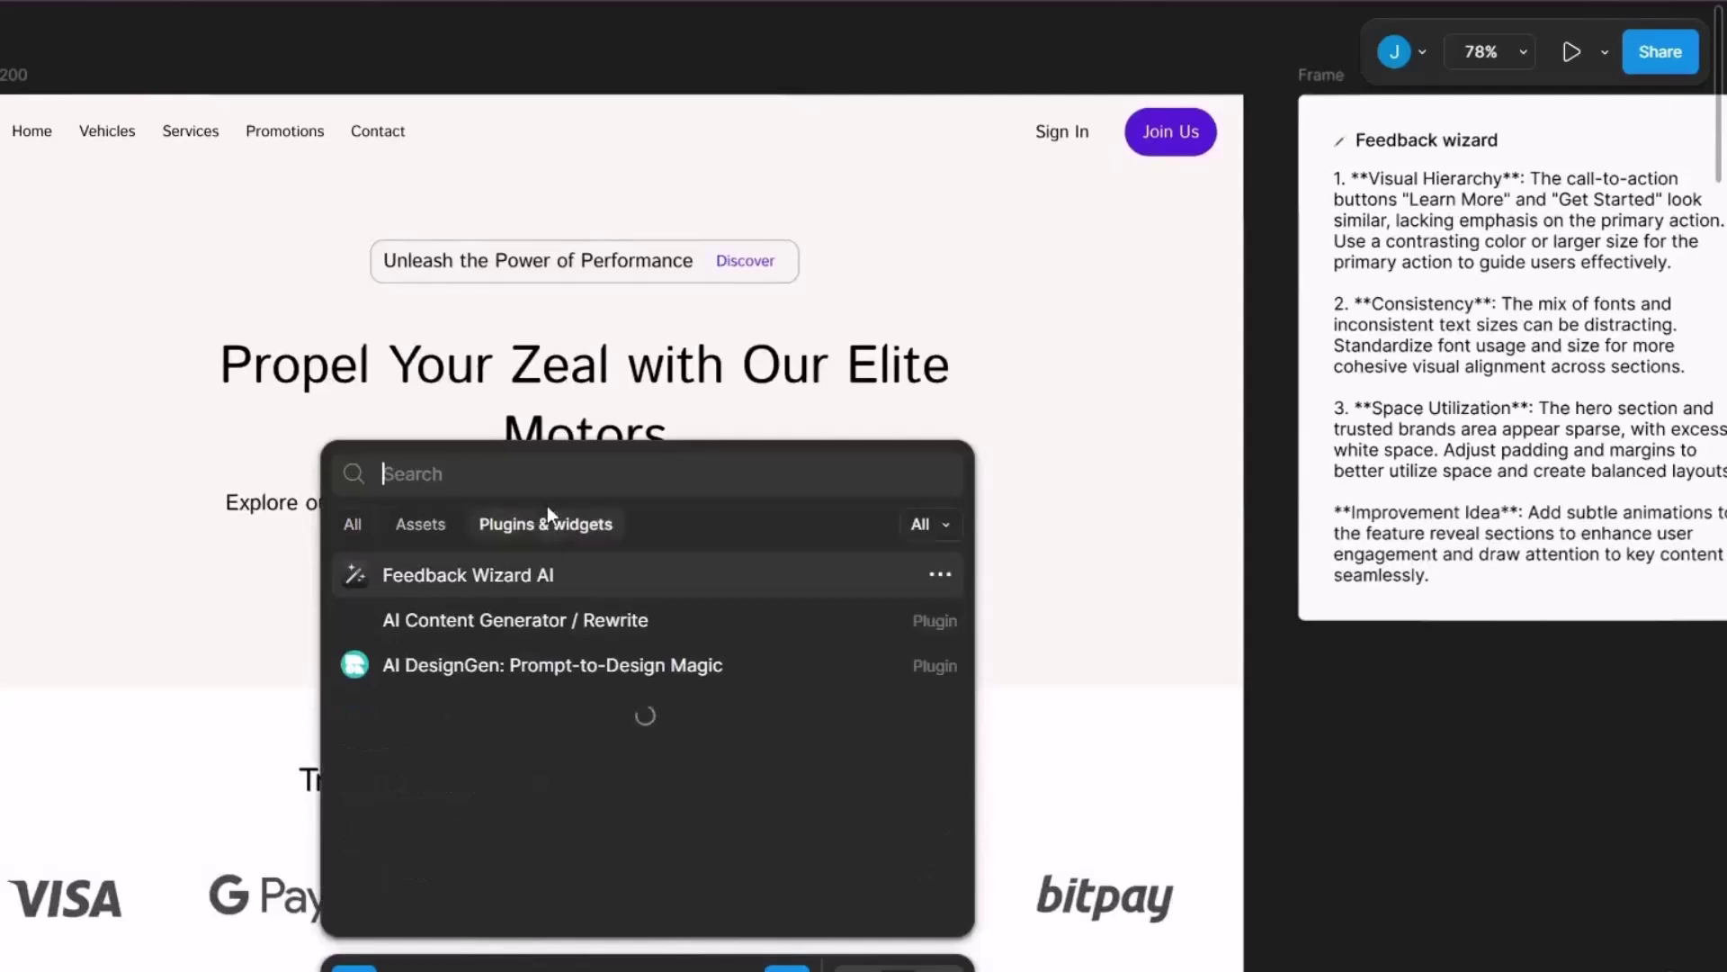
pyautogui.write('imagesd ')
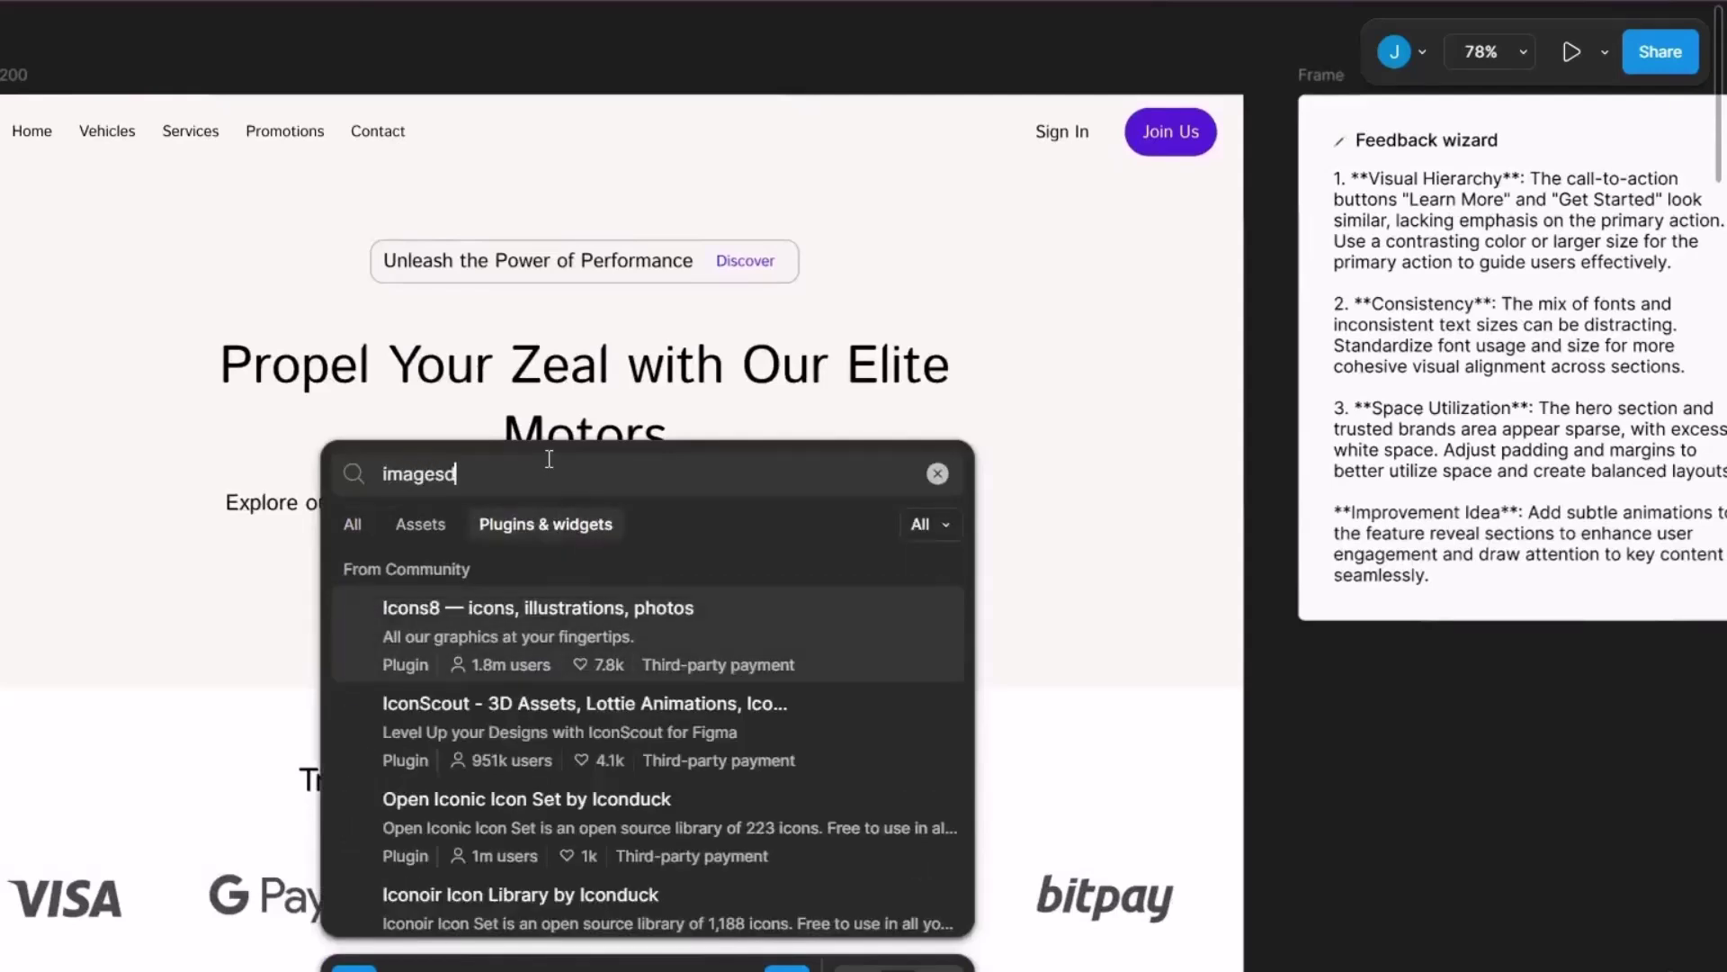
pyautogui.press('BackSpace')
pyautogui.press('BackSpace')
pyautogui.write(' AI')
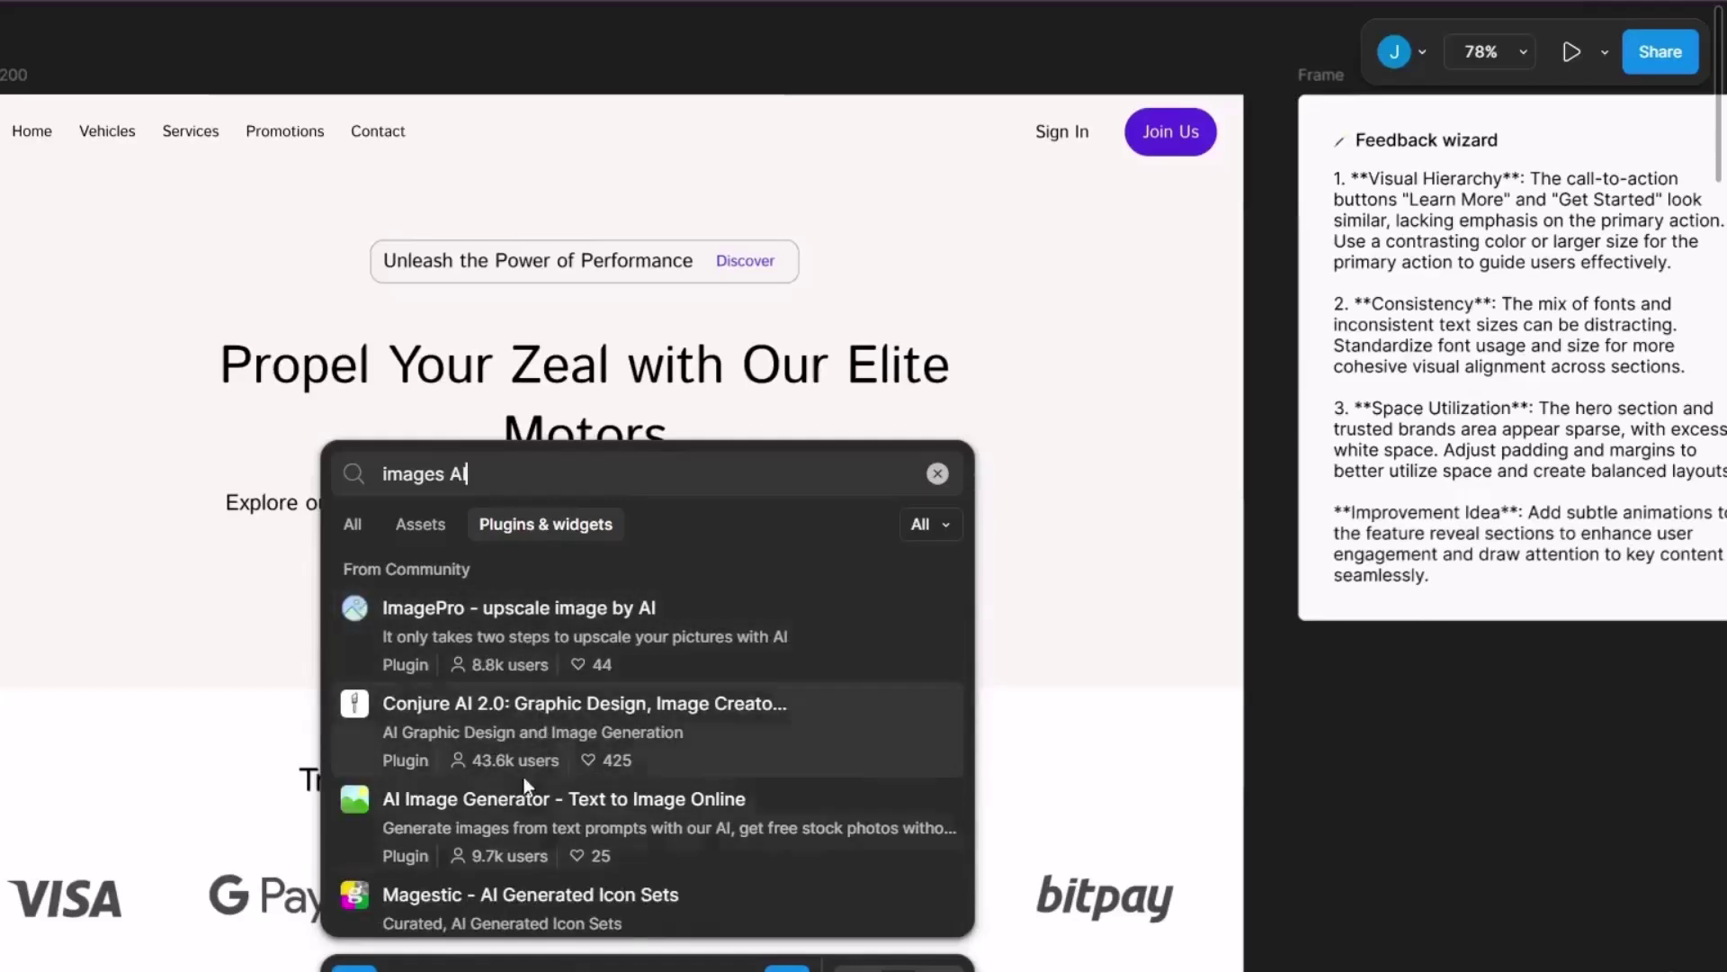
pyautogui.click(461, 716)
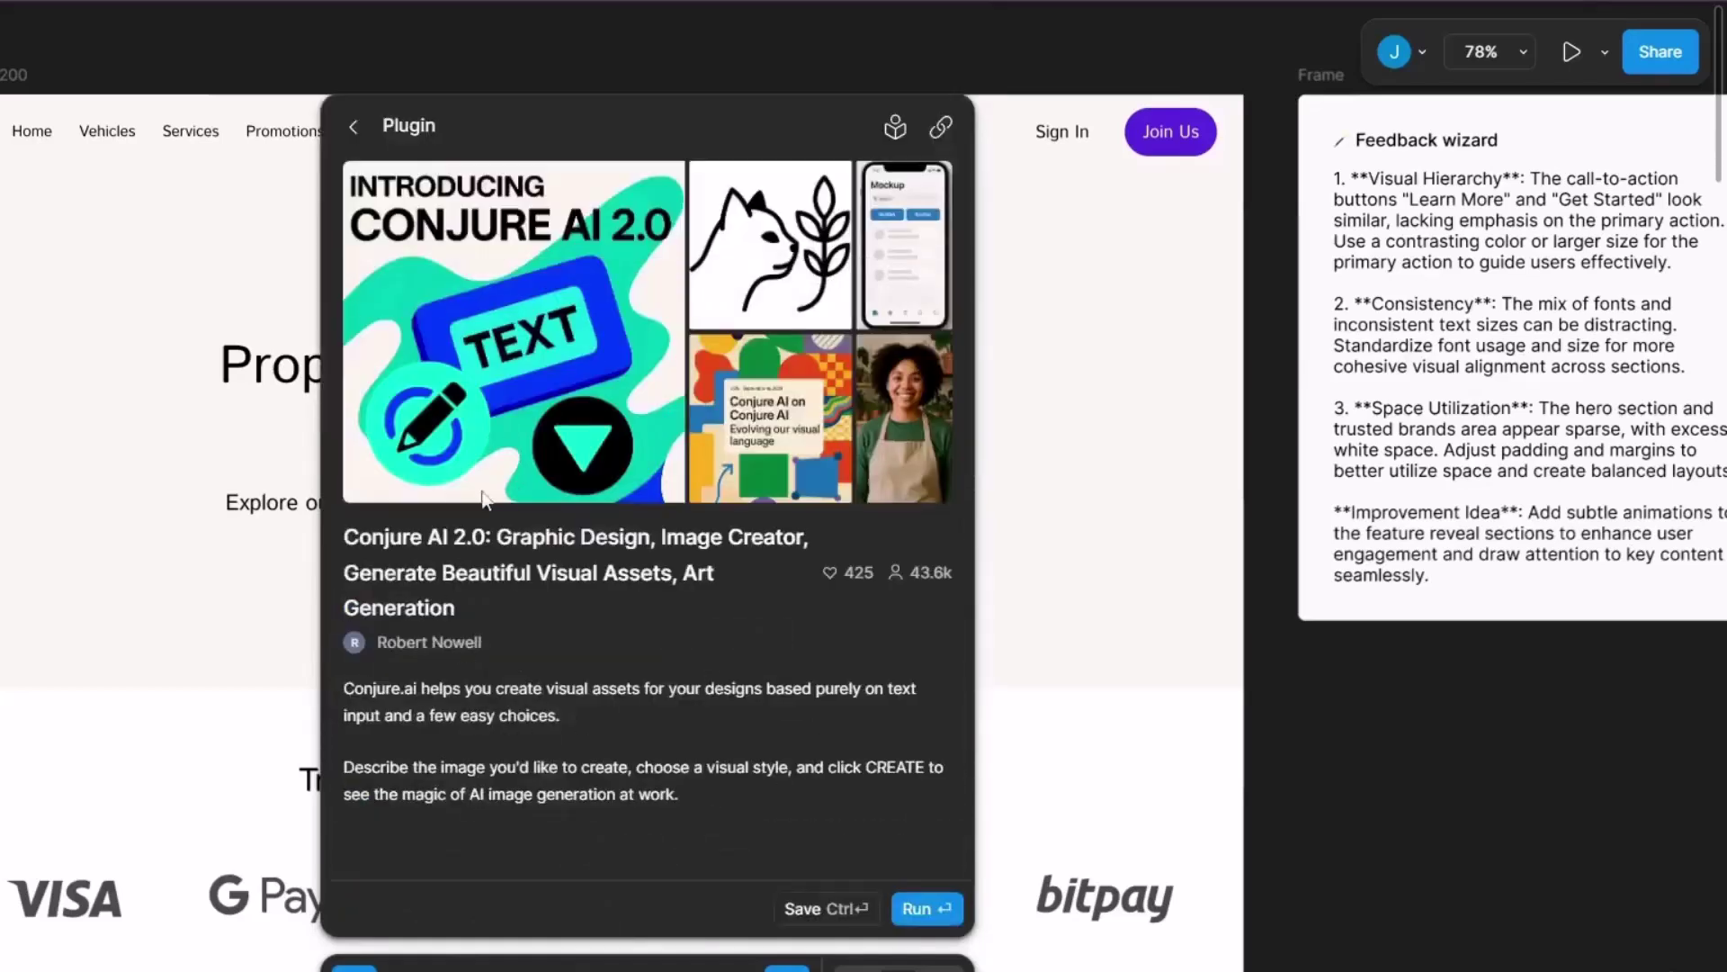
pyautogui.click(925, 907)
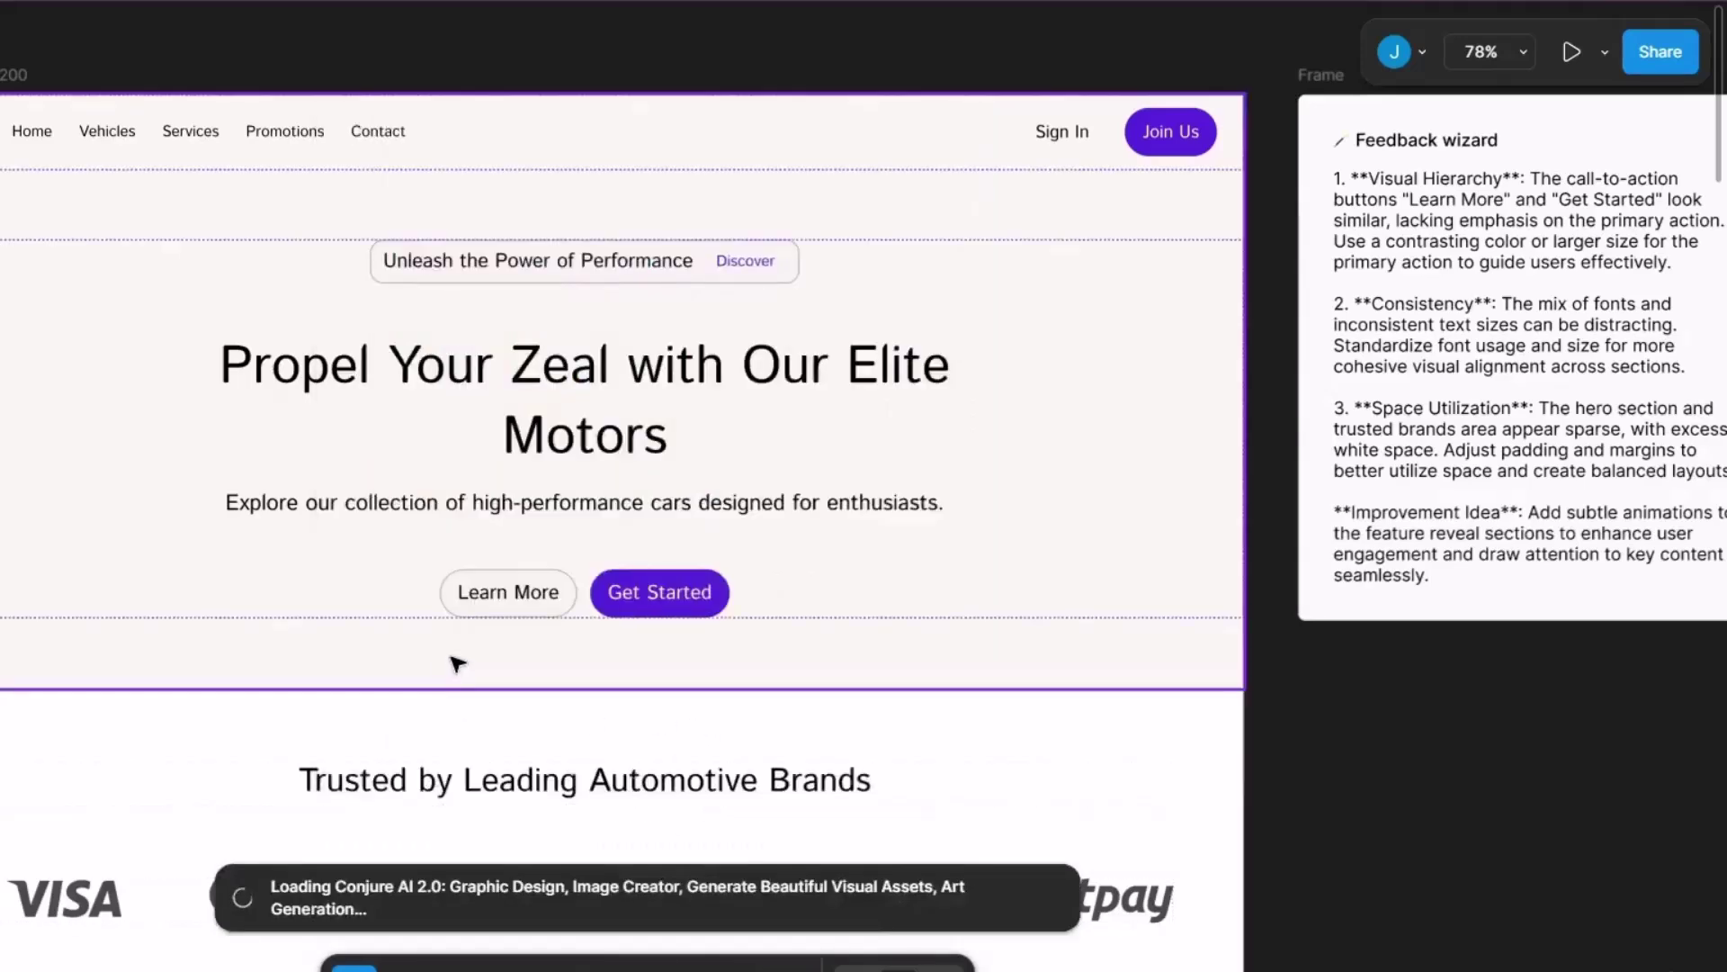
# Look up images in Conjure with the prompt "car" and set the image format to square.
pyautogui.scroll(-5, 455, 663)
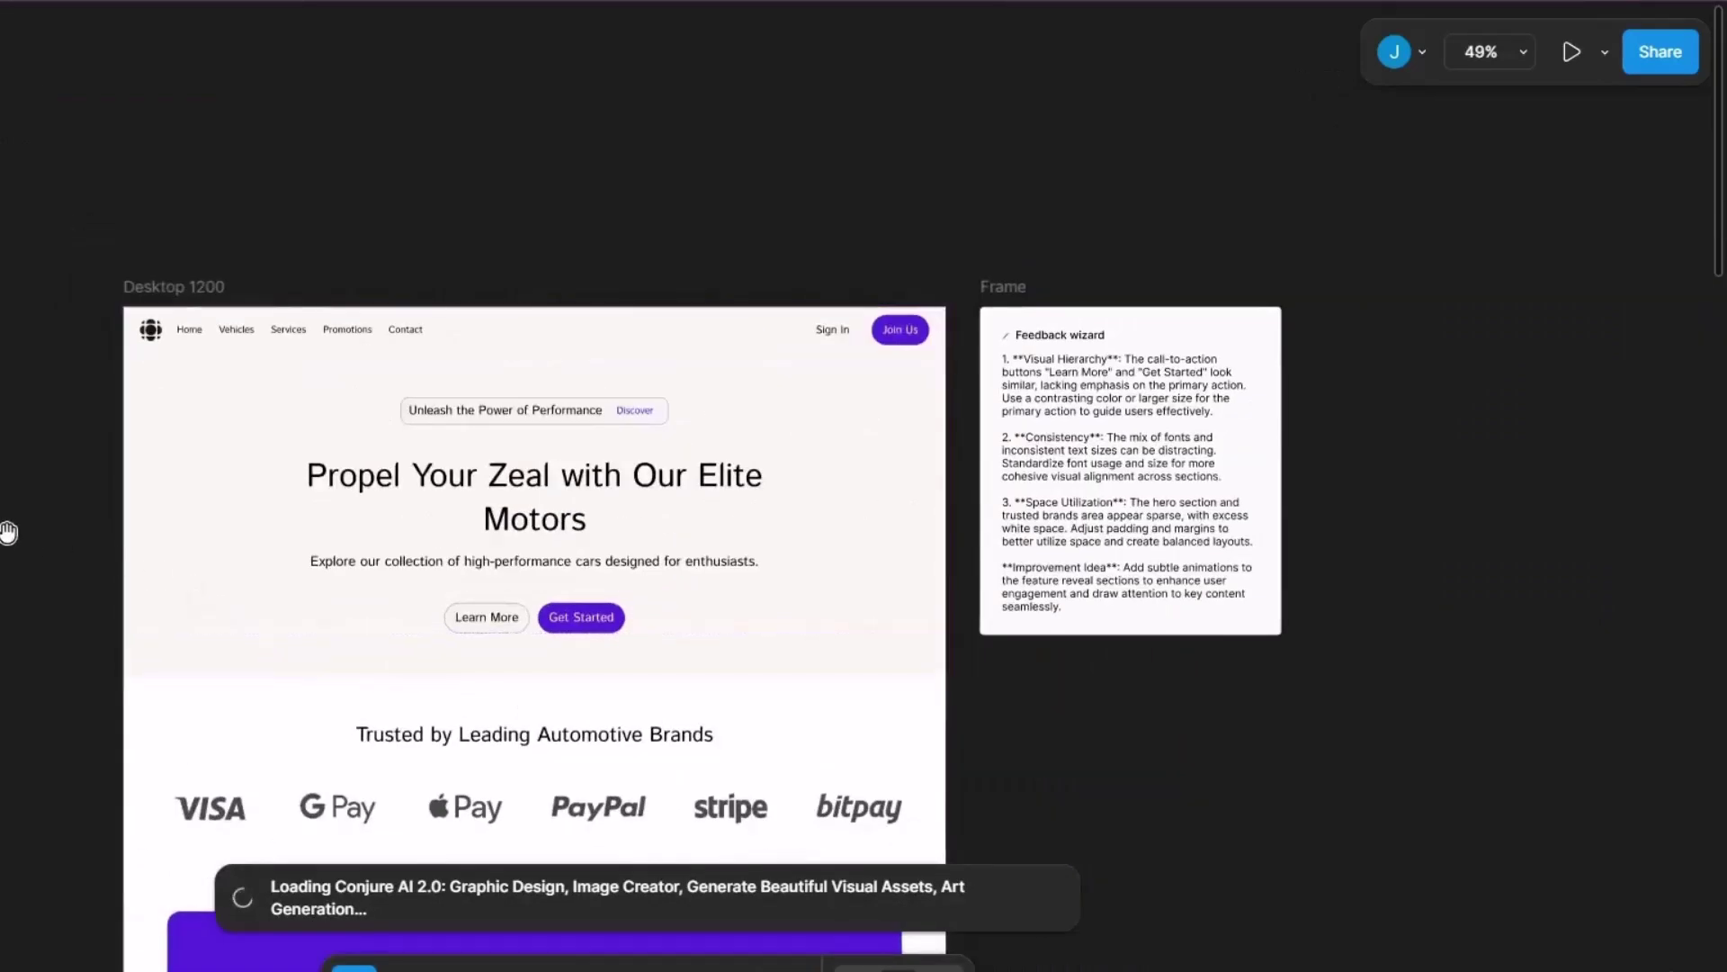
pyautogui.moveTo(4, 531); pyautogui.dragTo(1203, 582)
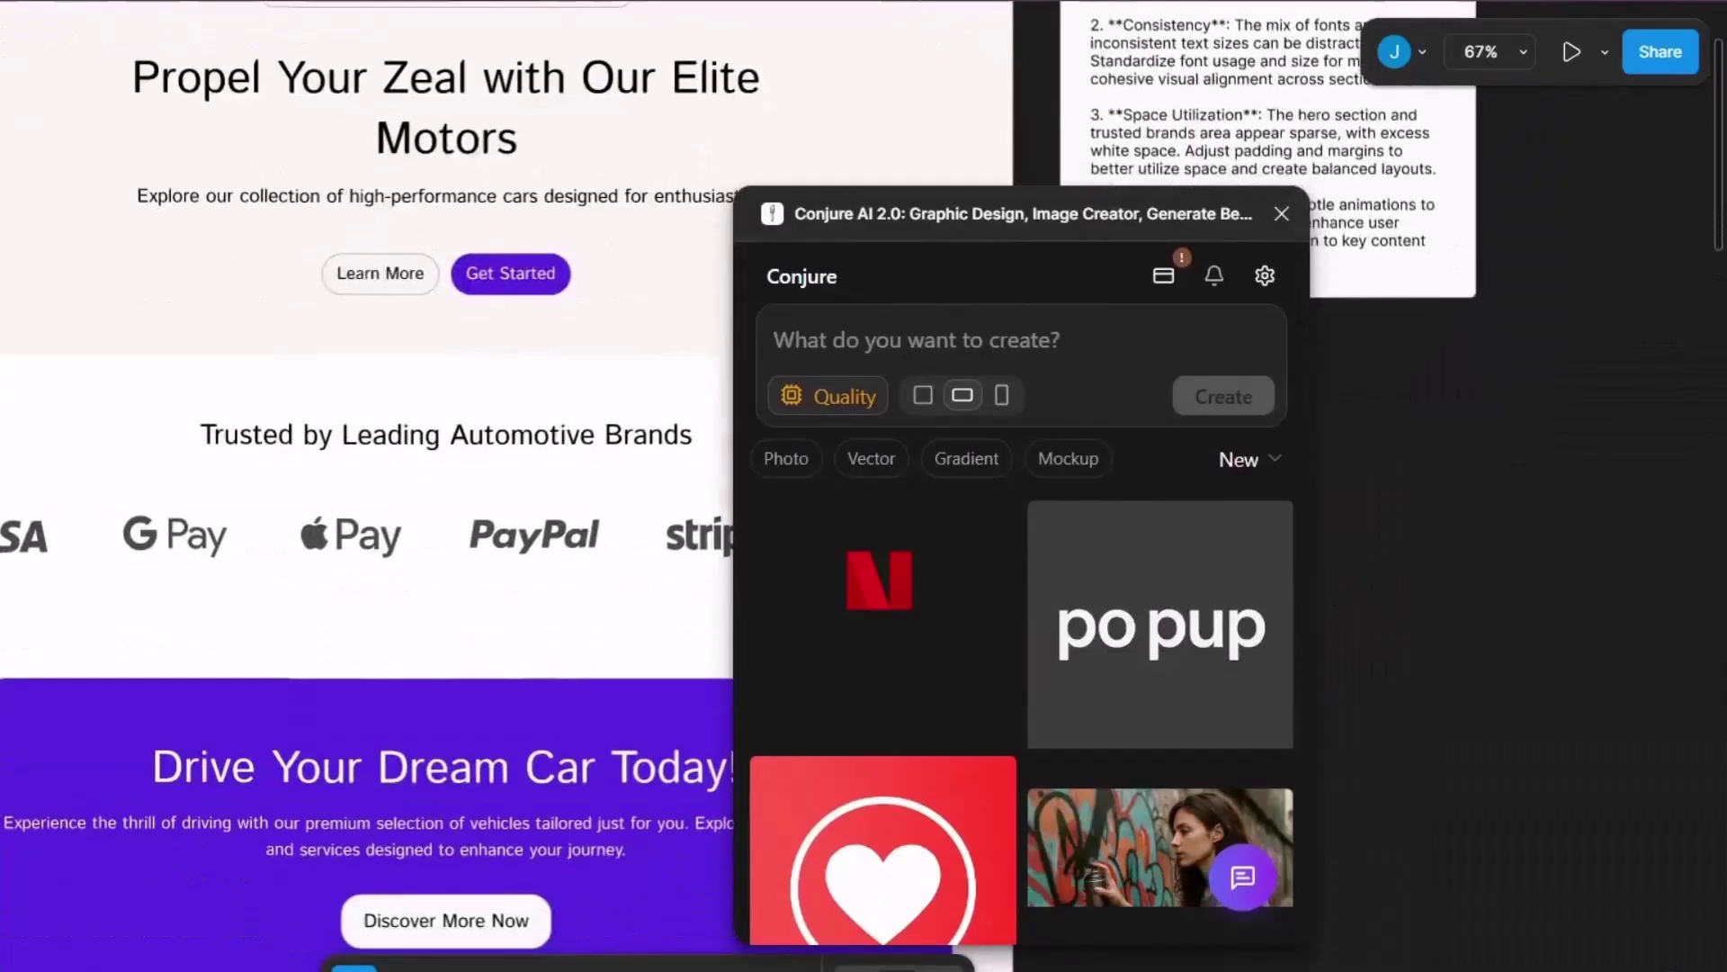
pyautogui.moveTo(654, 950); pyautogui.dragTo(451, 288)
pyautogui.hscroll(2, 450, 288)
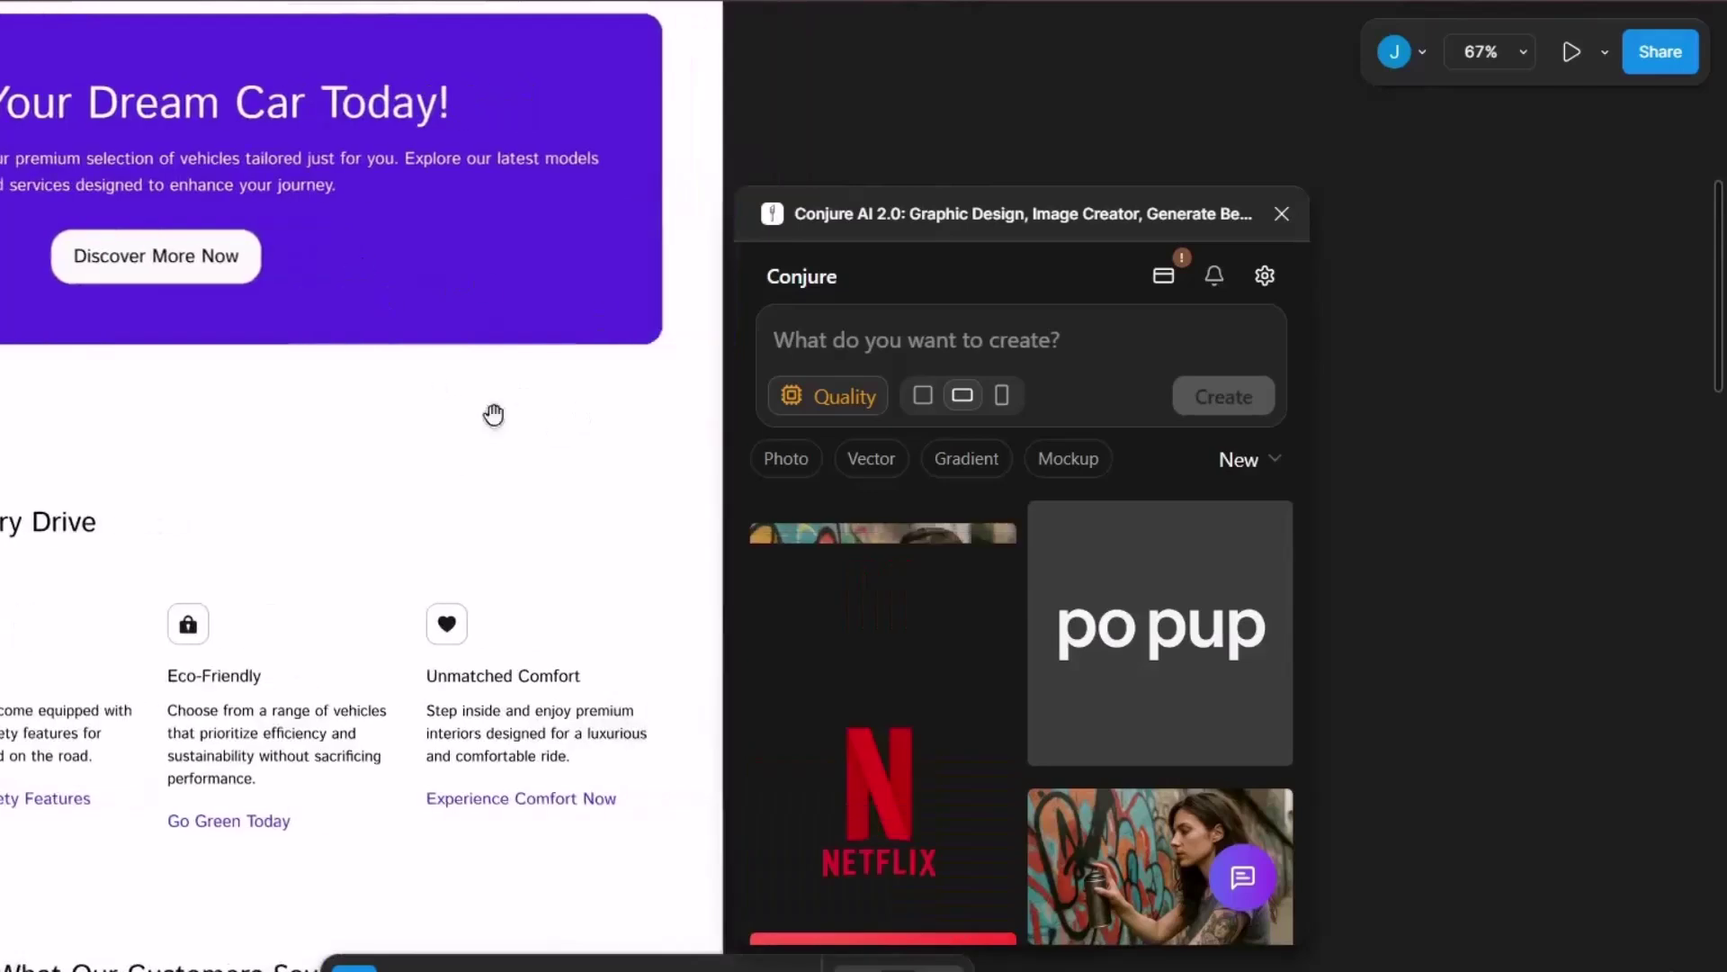
pyautogui.click(783, 339)
pyautogui.write('car')
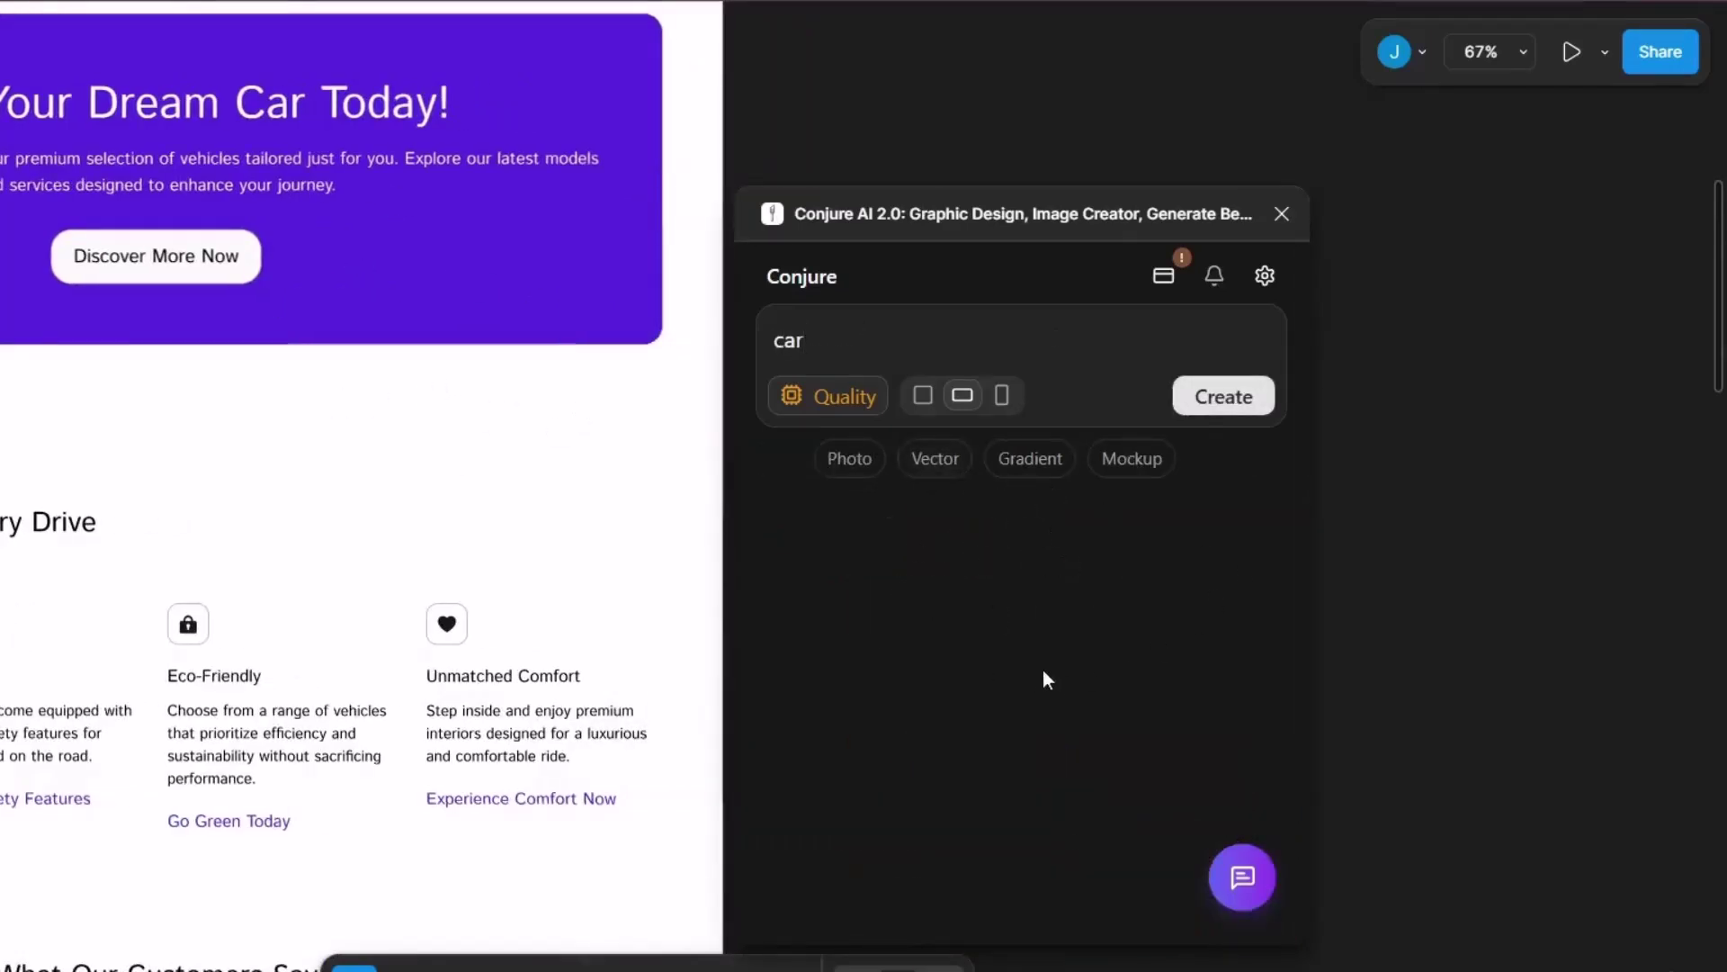
pyautogui.click(927, 400)
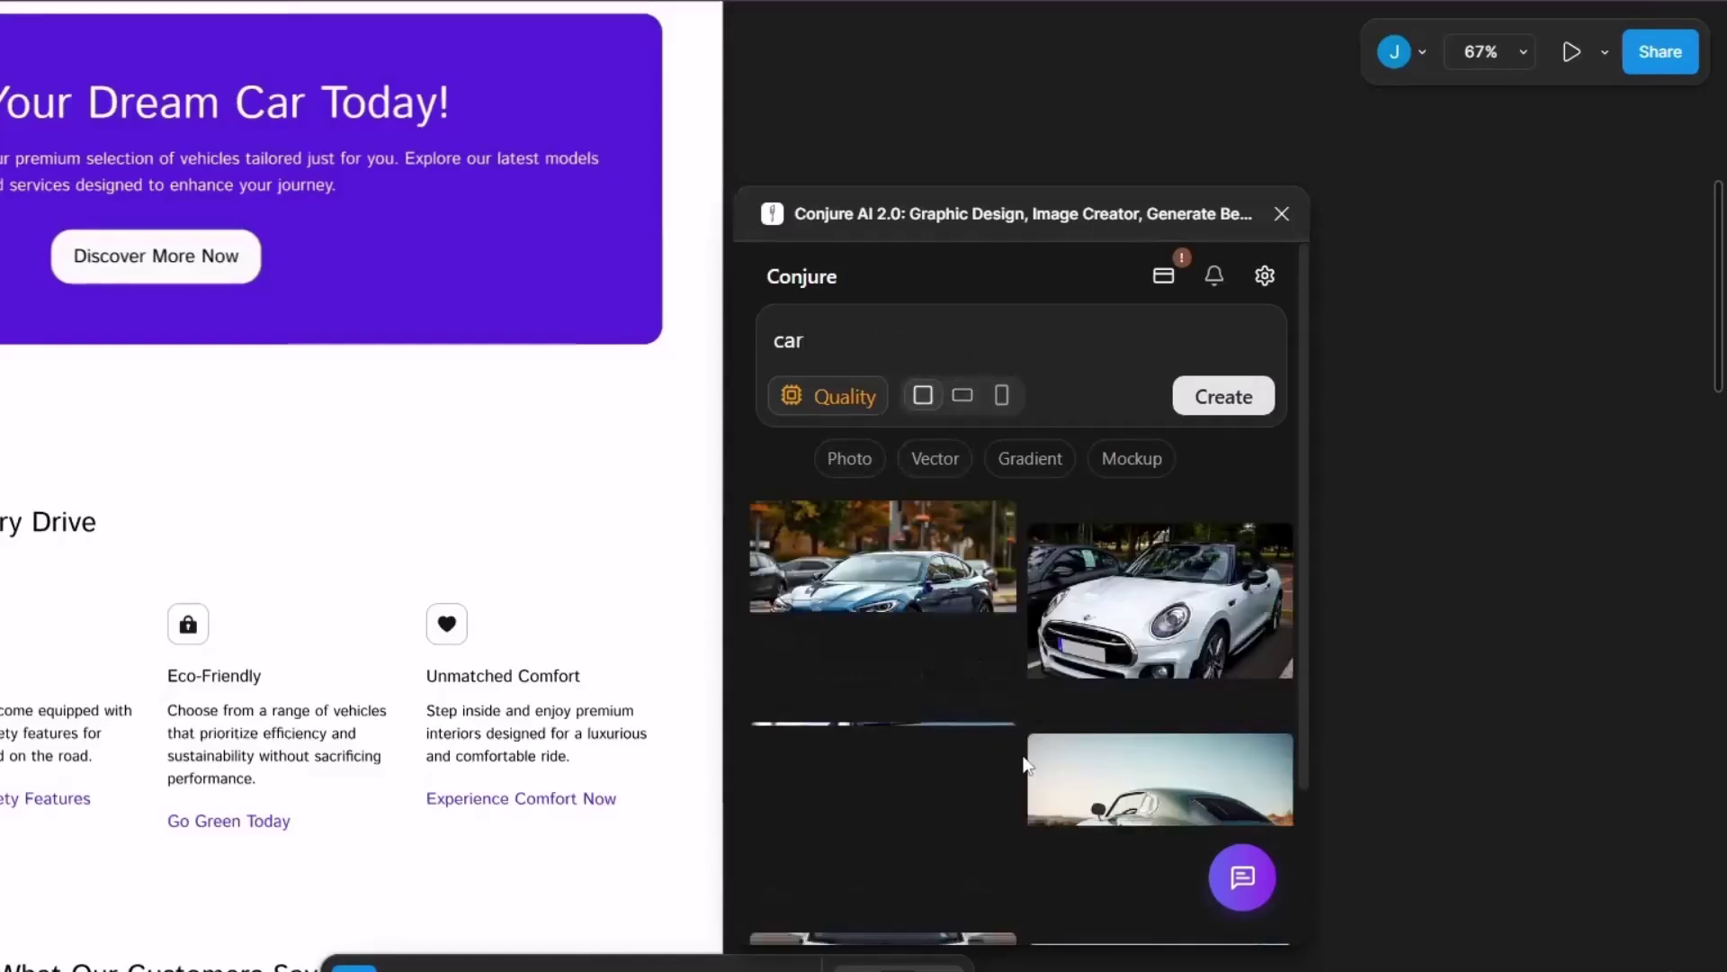
# Browse the car images, insert the blue car photo onto the canvas, and move the Conjure window clear of it.
pyautogui.scroll(-2, 911, 702)
pyautogui.scroll(-1, 911, 701)
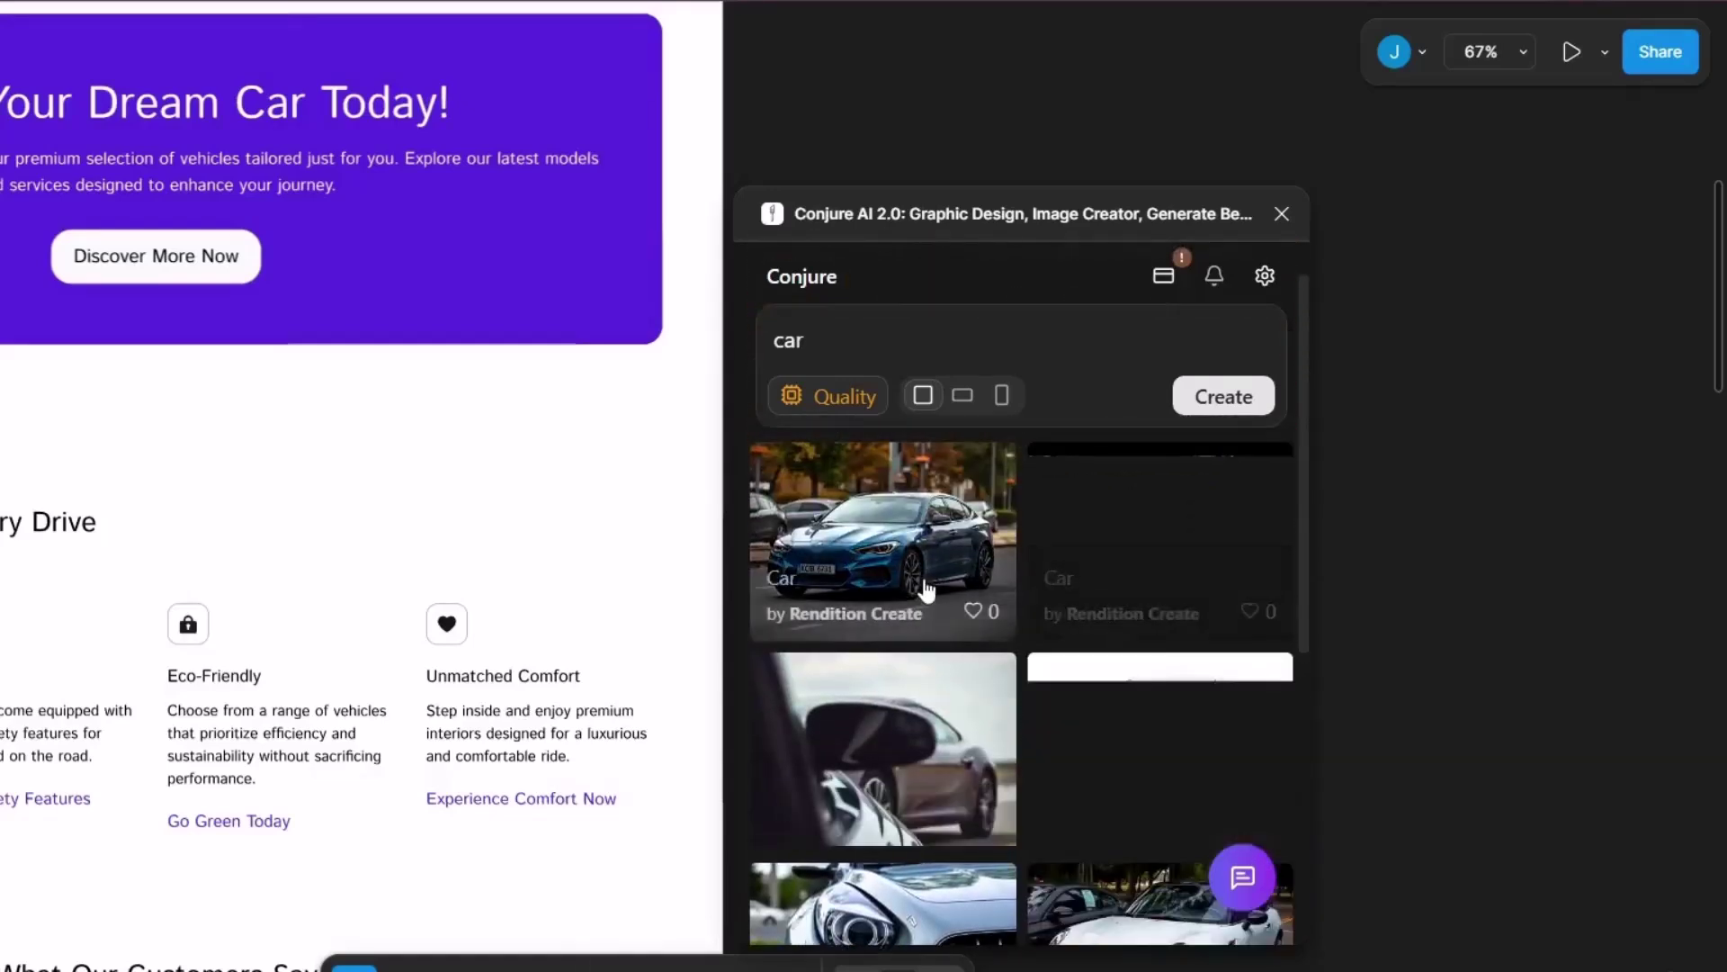
pyautogui.scroll(-2, 985, 654)
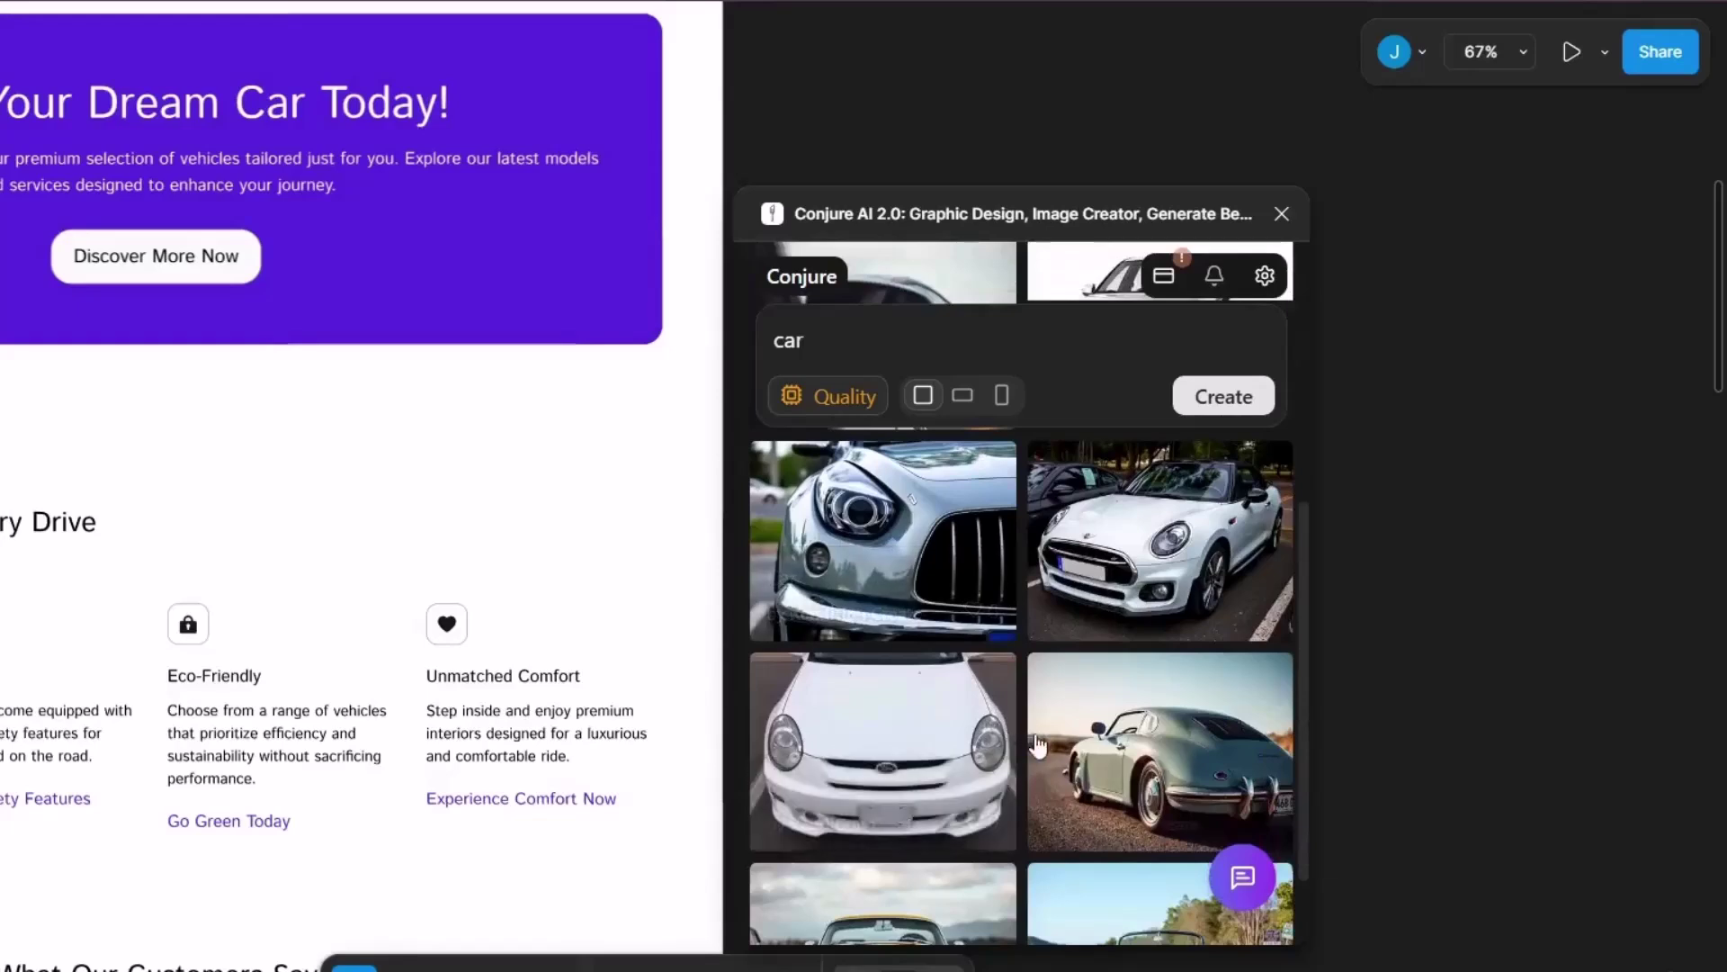
pyautogui.scroll(3, 953, 630)
pyautogui.click(924, 583)
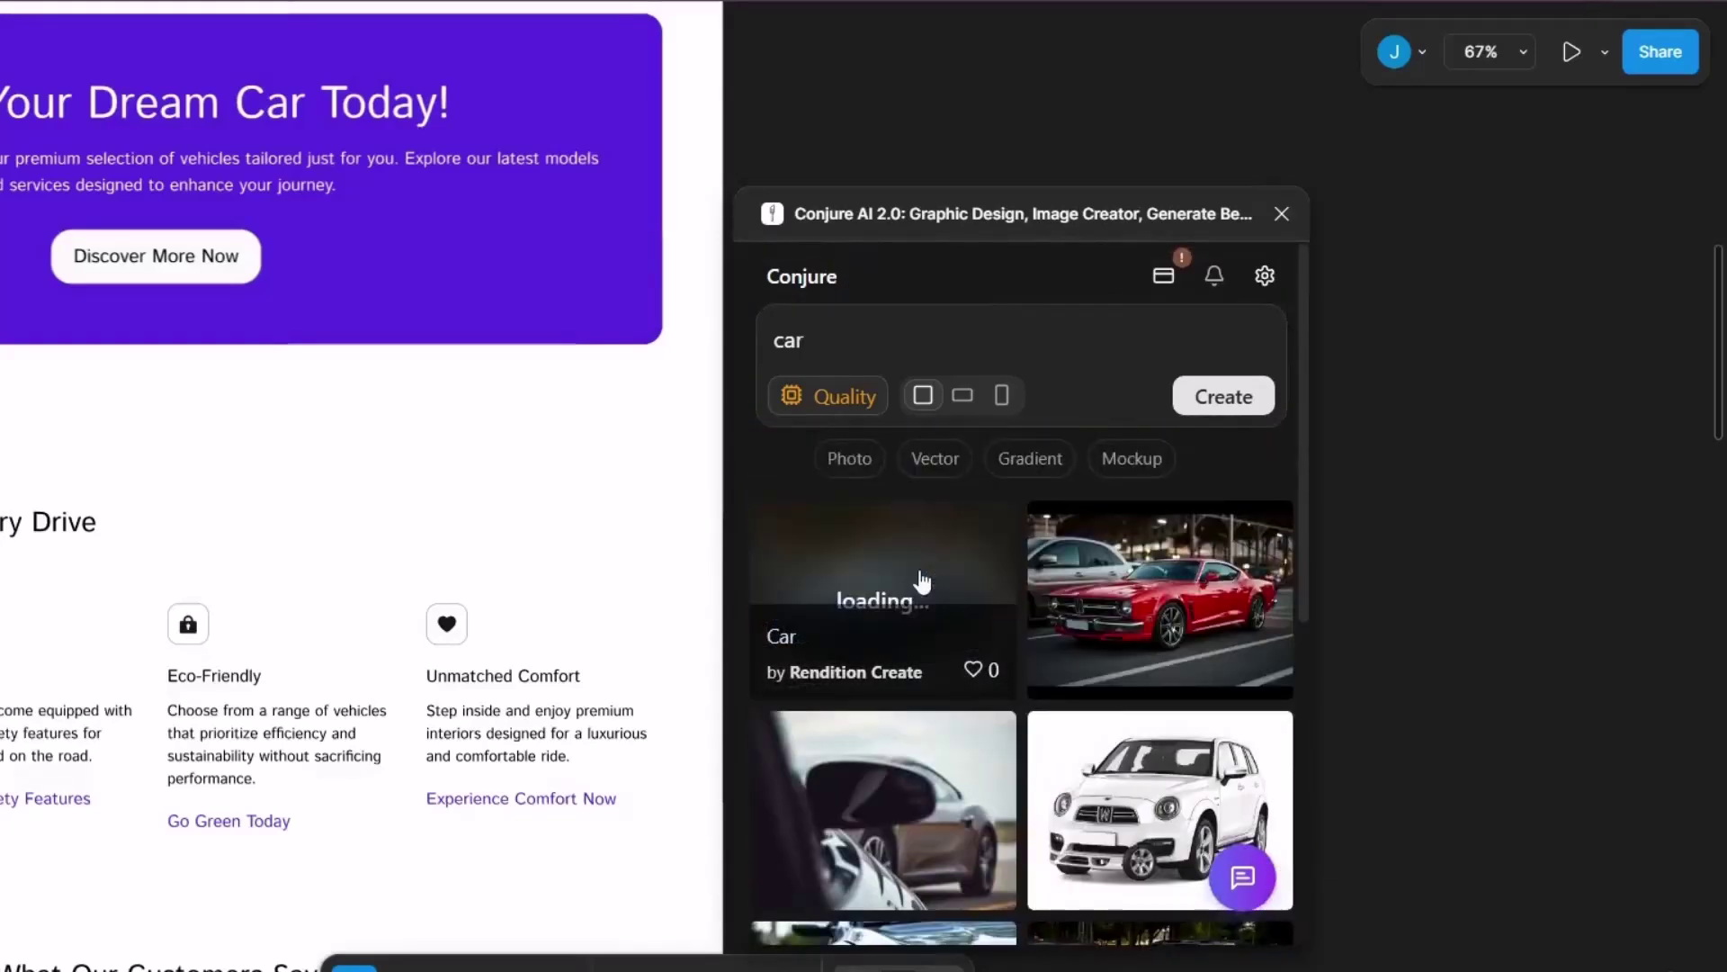
pyautogui.moveTo(1052, 222); pyautogui.dragTo(1511, 192)
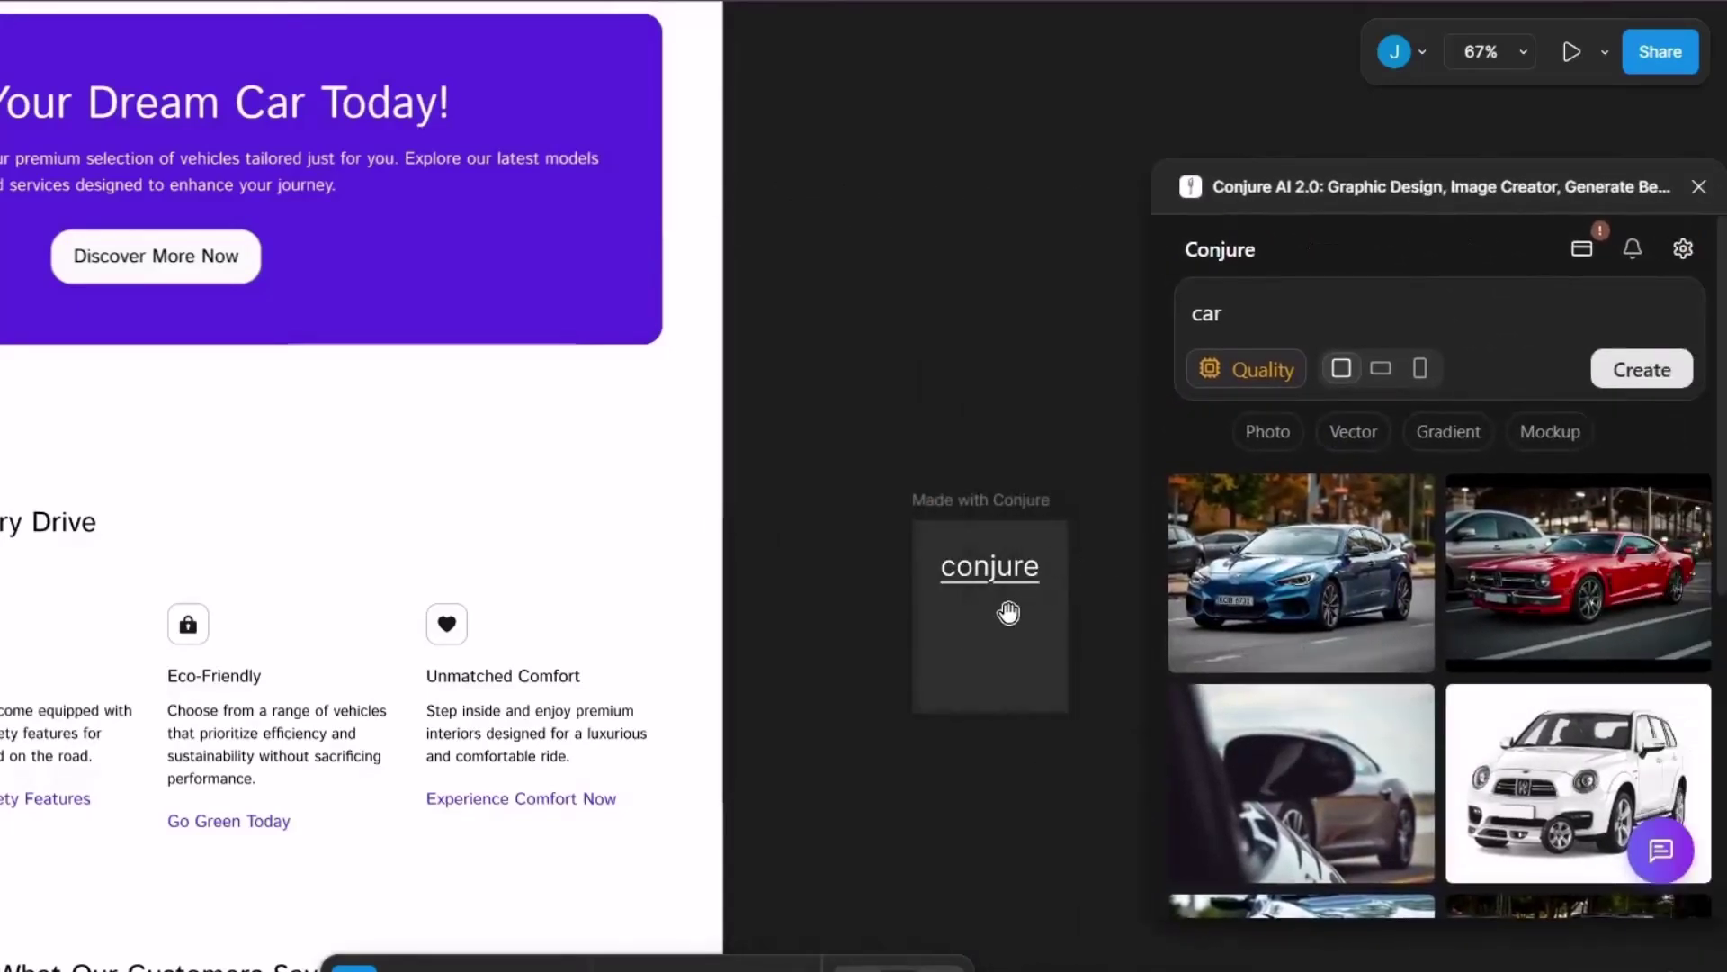
pyautogui.scroll(-3, 1011, 610)
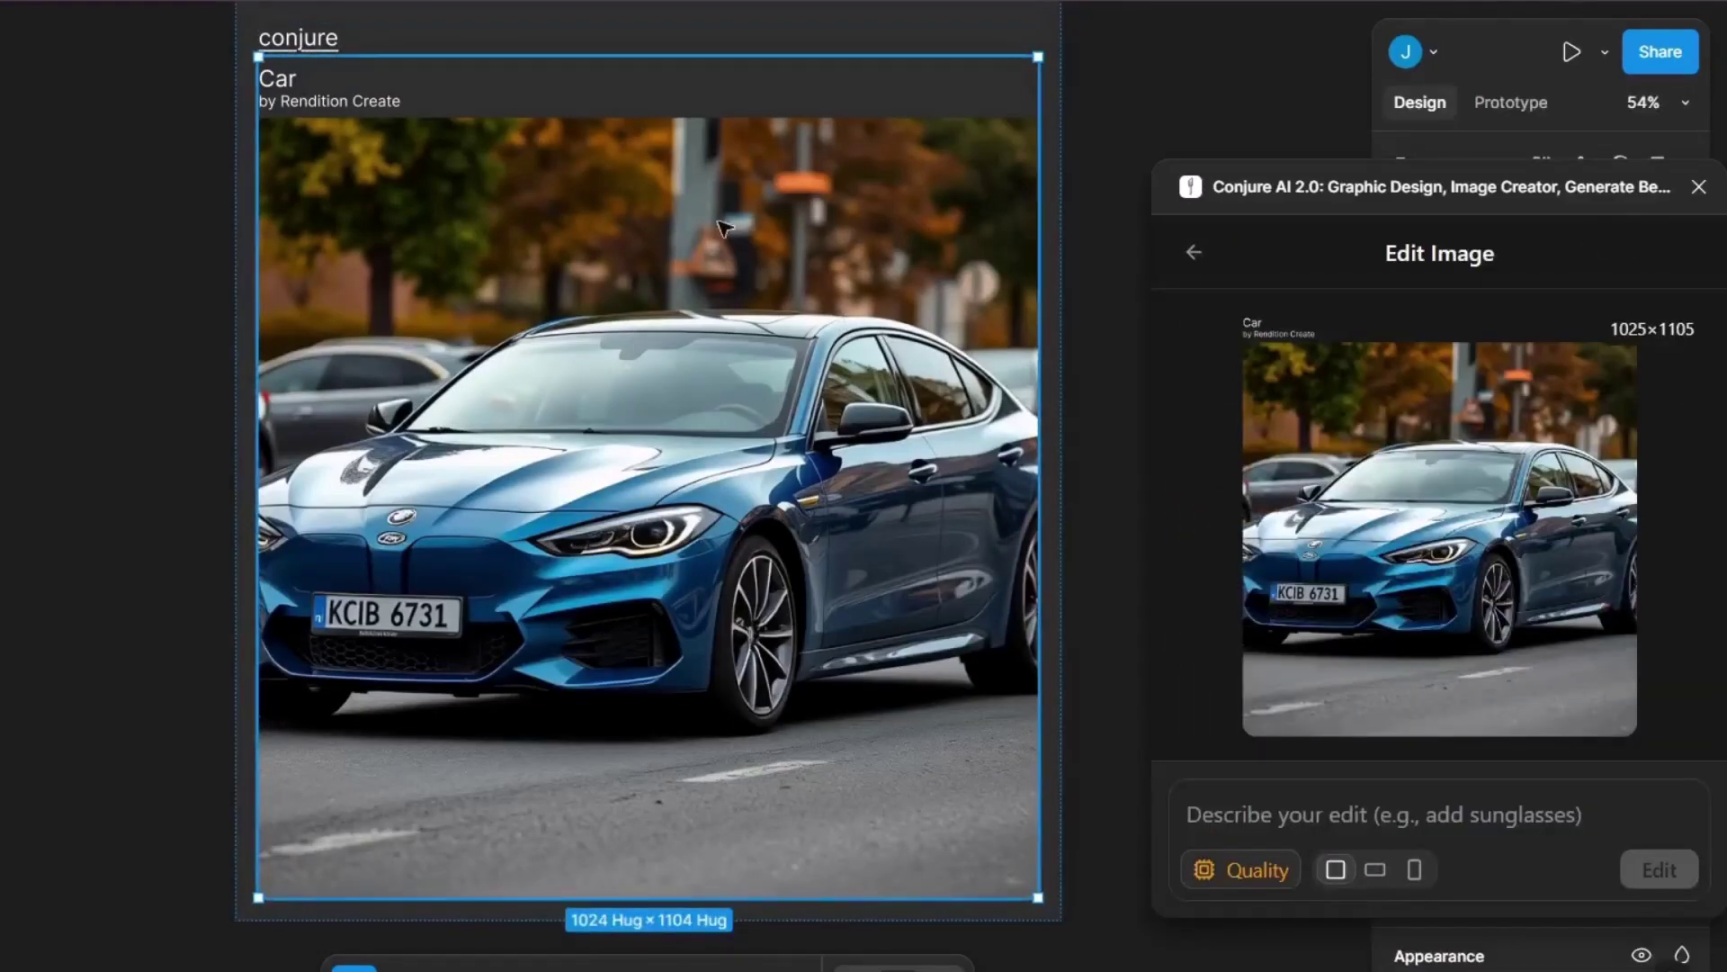
# Request the edit "Remove background" for the inserted blue car image in Conjure, reviewing the available AI models first.
pyautogui.keyDown('ctrl'); pyautogui.scroll(-5, 670, 251); pyautogui.keyUp('ctrl')
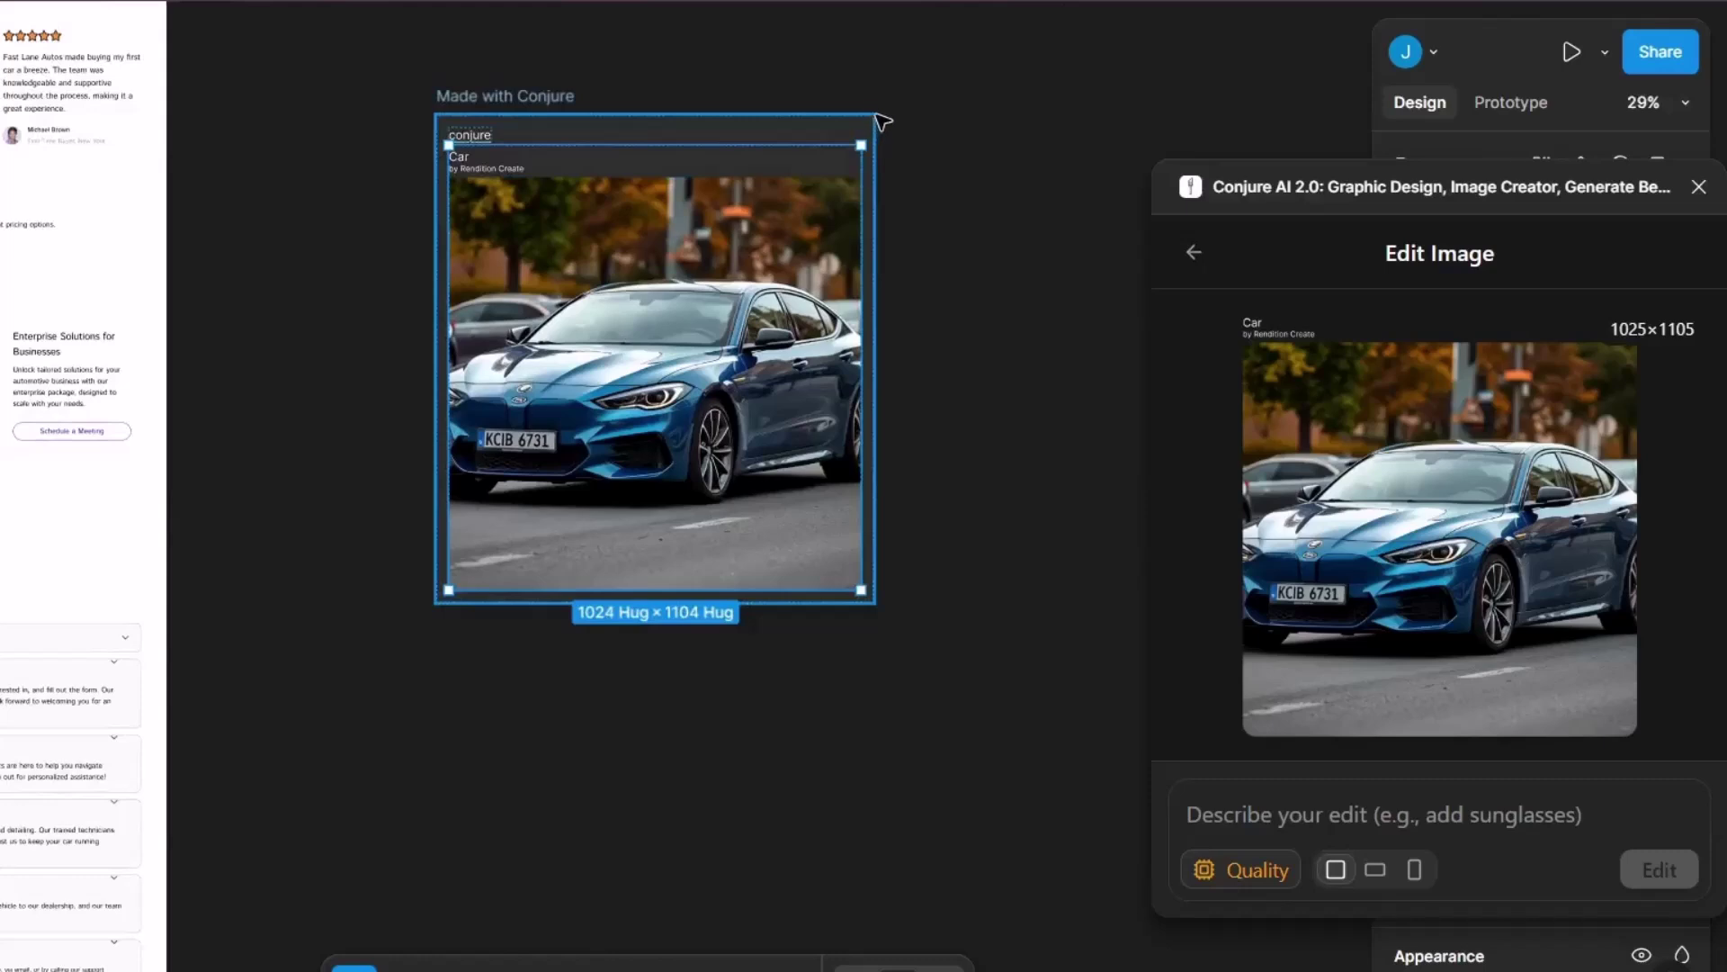
pyautogui.moveTo(865, 589)
pyautogui.mouseDown()
pyautogui.moveTo(706, 375)
pyautogui.moveTo(887, 663)
pyautogui.moveTo(873, 627)
pyautogui.moveTo(995, 705)
pyautogui.moveTo(863, 590)
pyautogui.mouseUp()
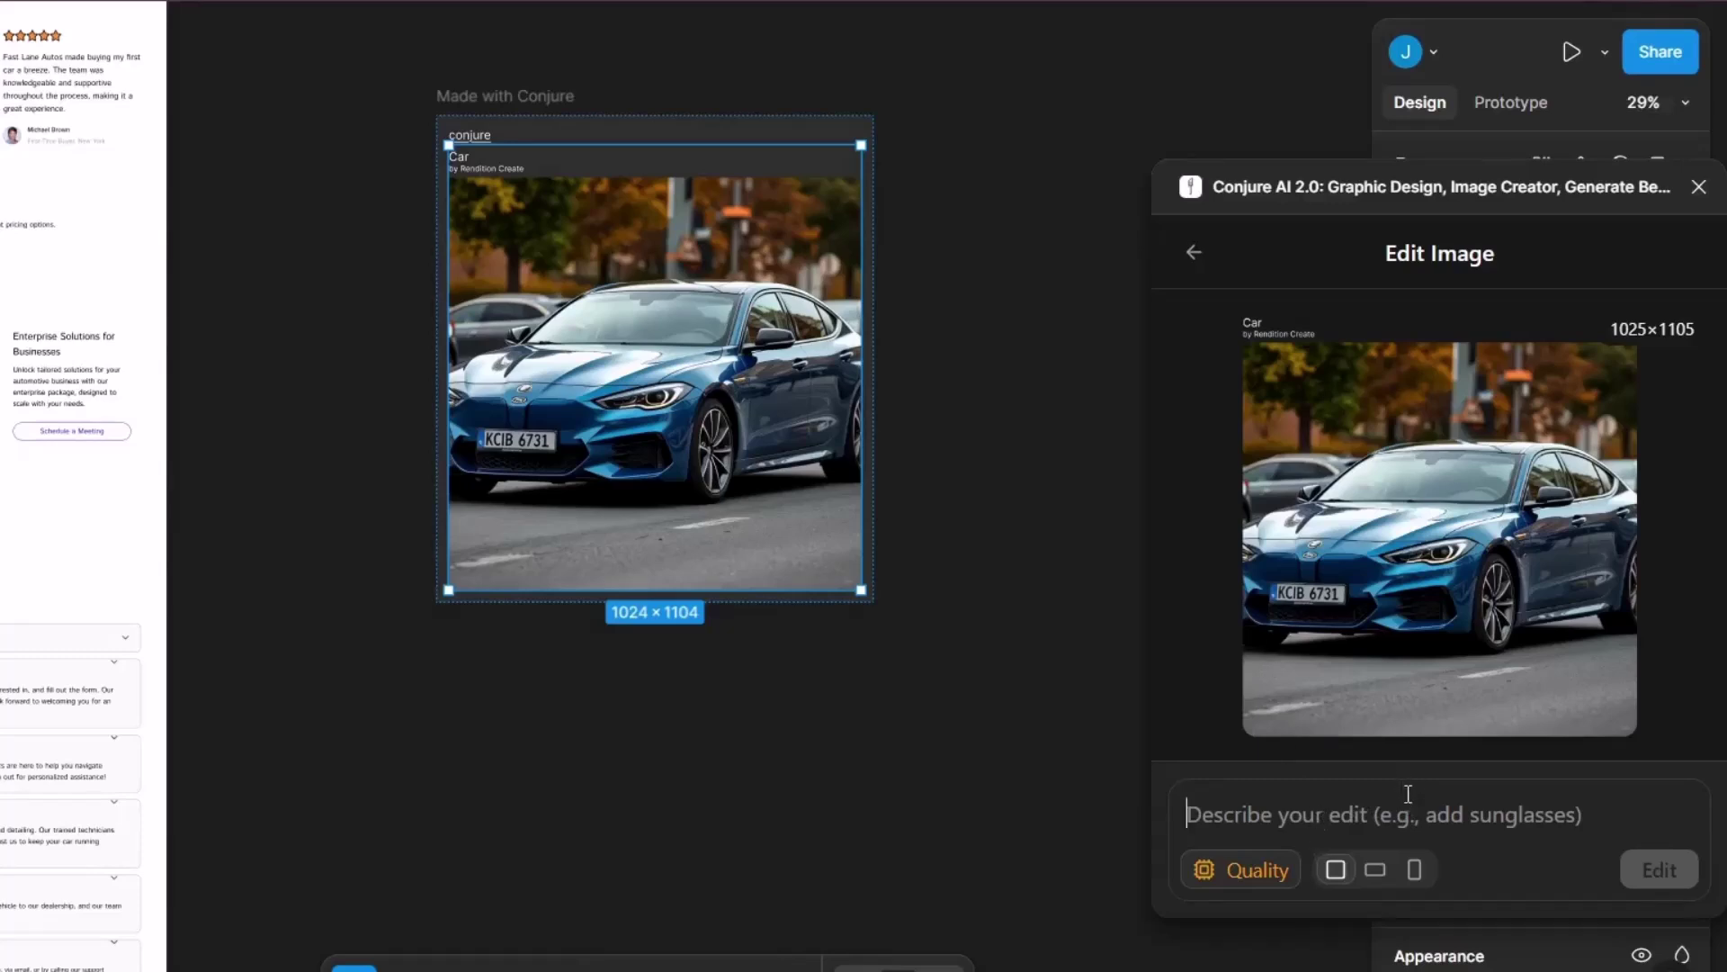
pyautogui.write('Remove background')
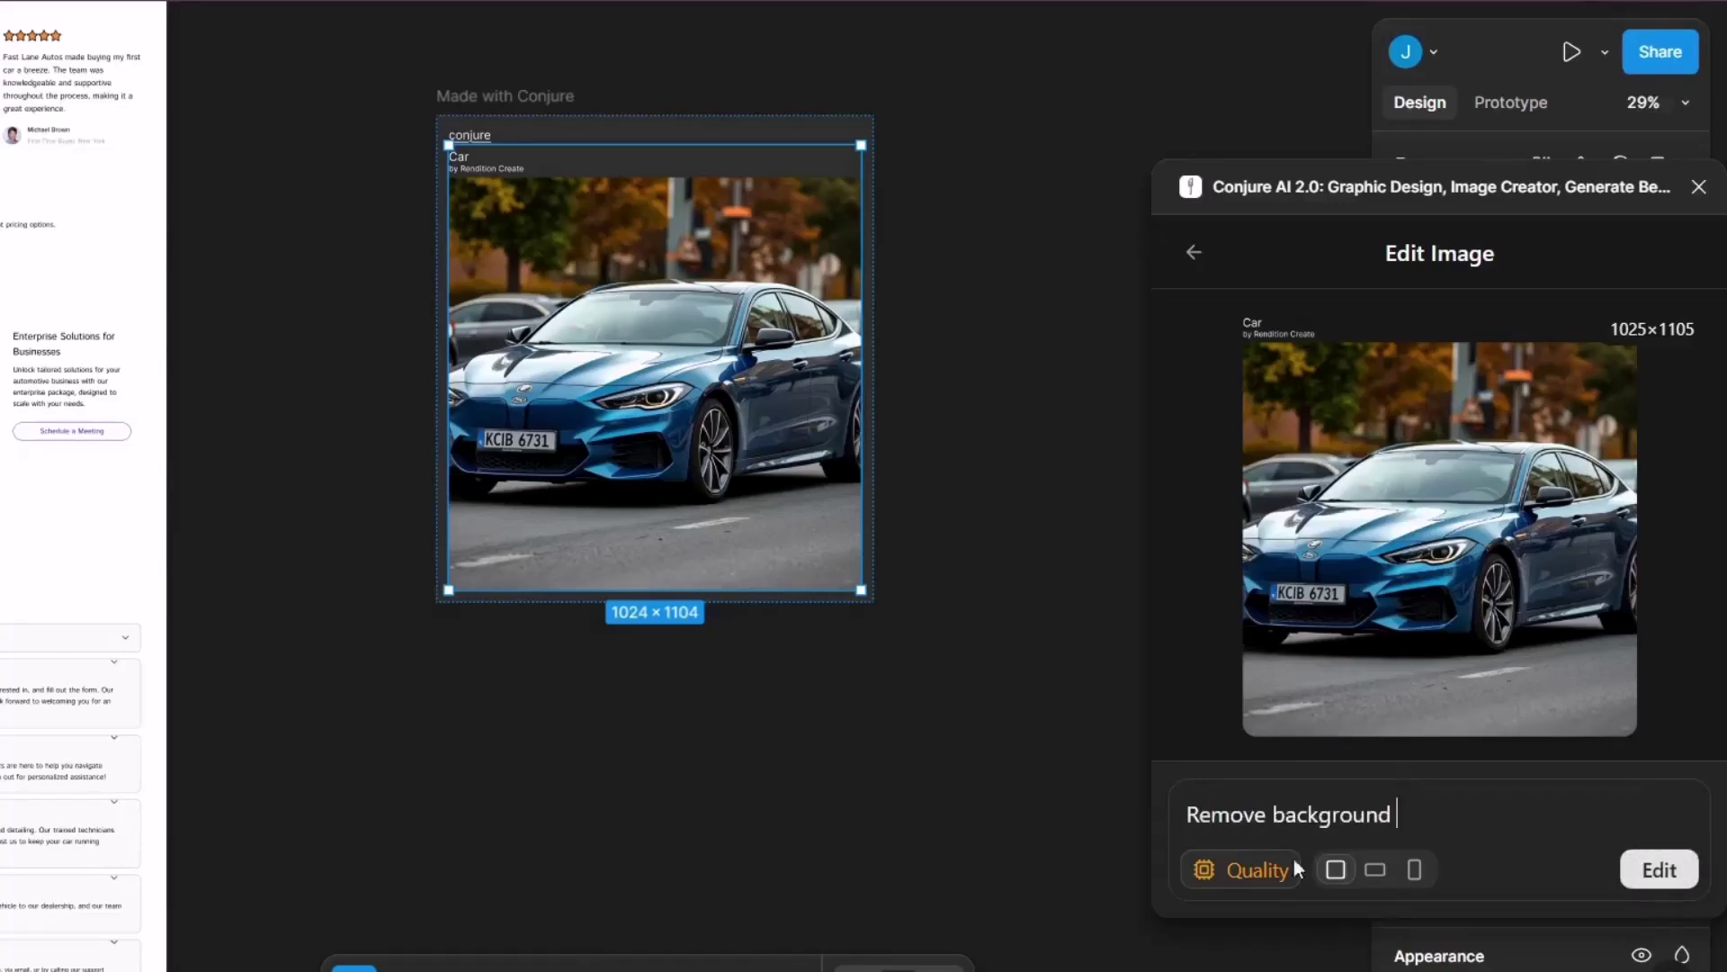
pyautogui.click(1293, 866)
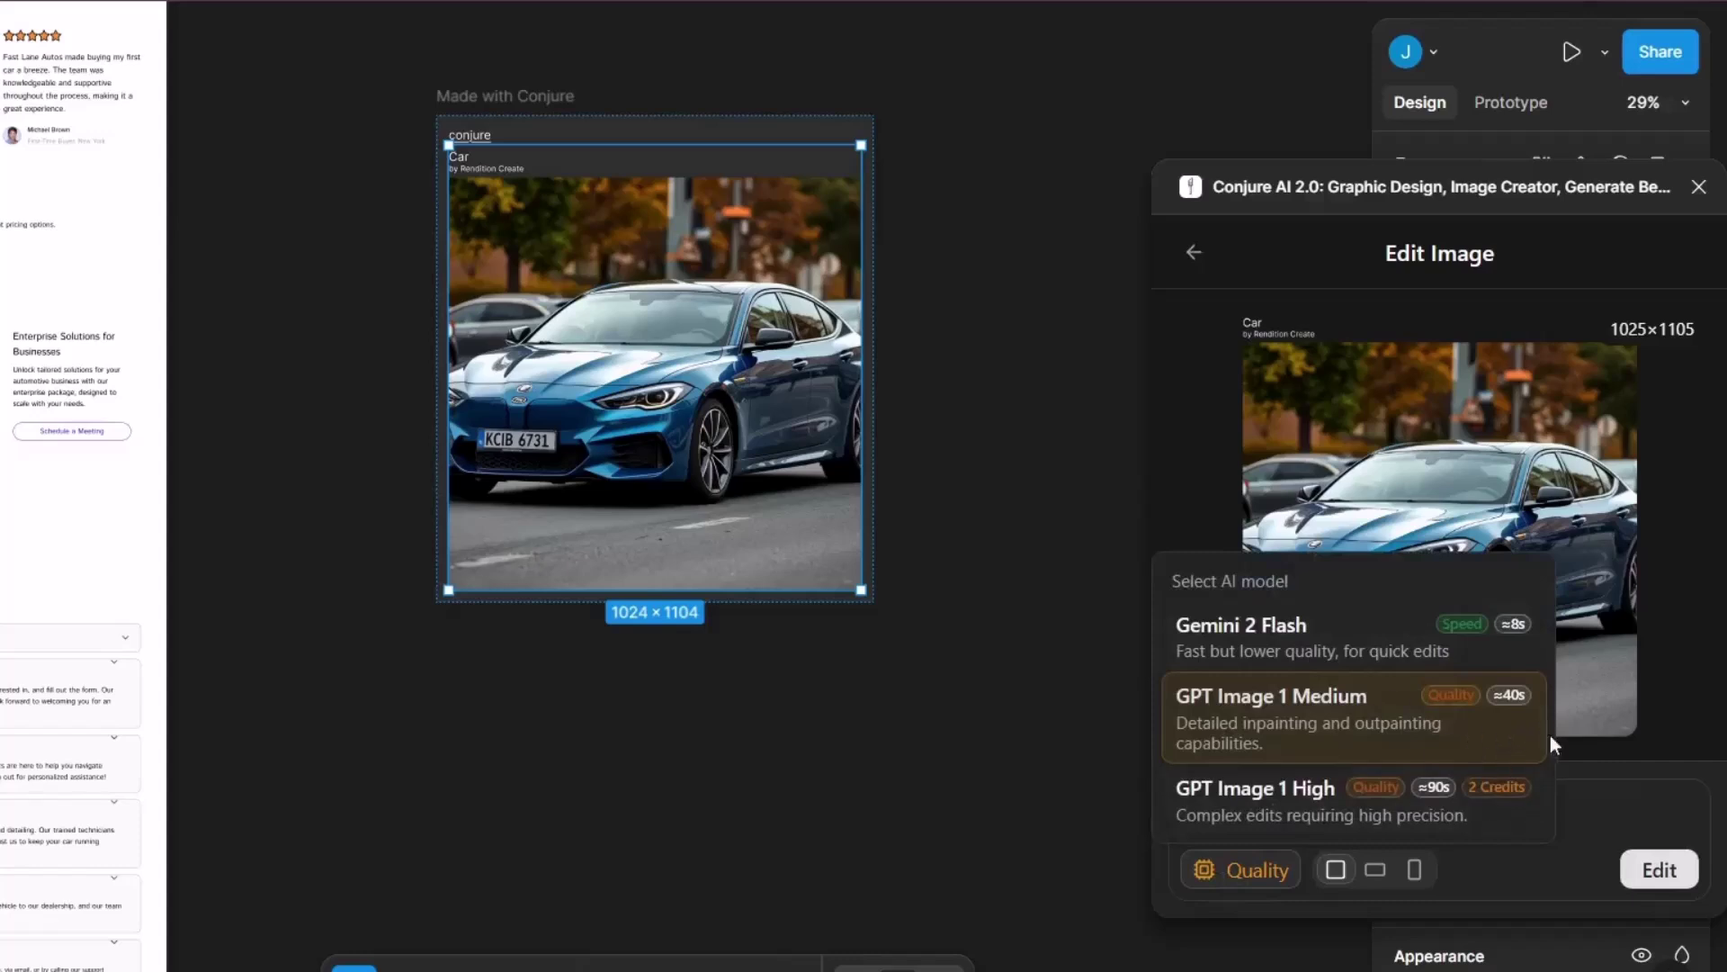
pyautogui.click(1586, 776)
pyautogui.click(1663, 869)
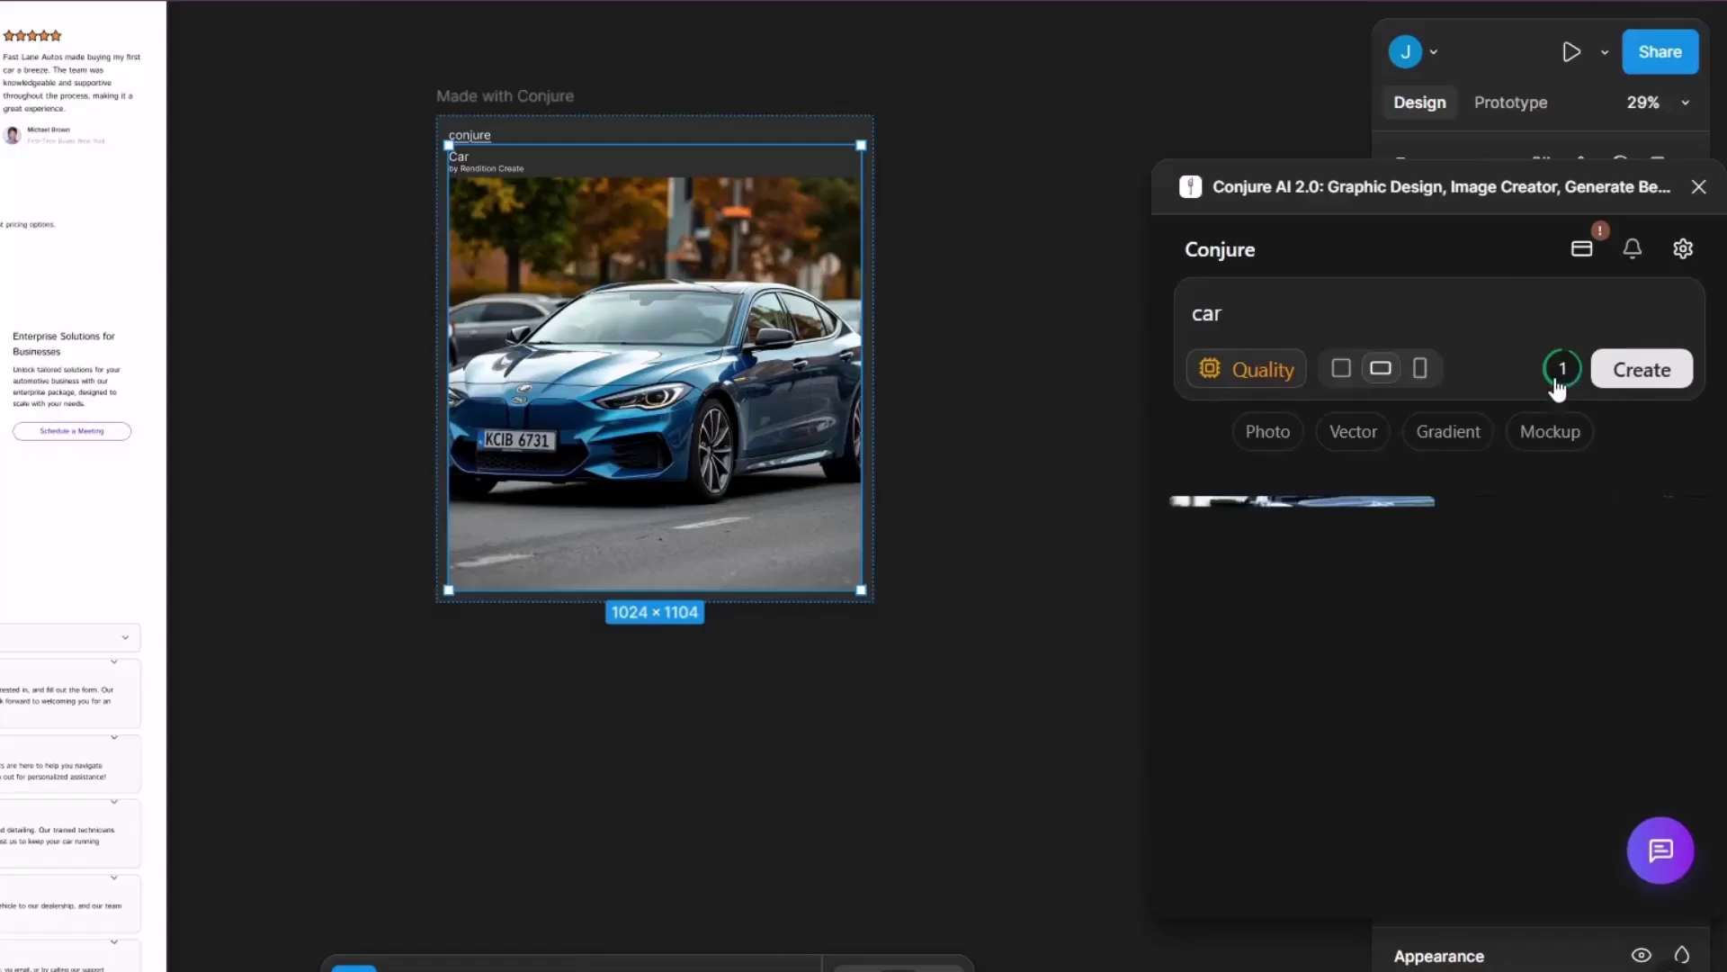
# Browse more car images and replace the Conjure prompt with "A want an image of a car with no background and clear black design".
pyautogui.scroll(-3, 1466, 582)
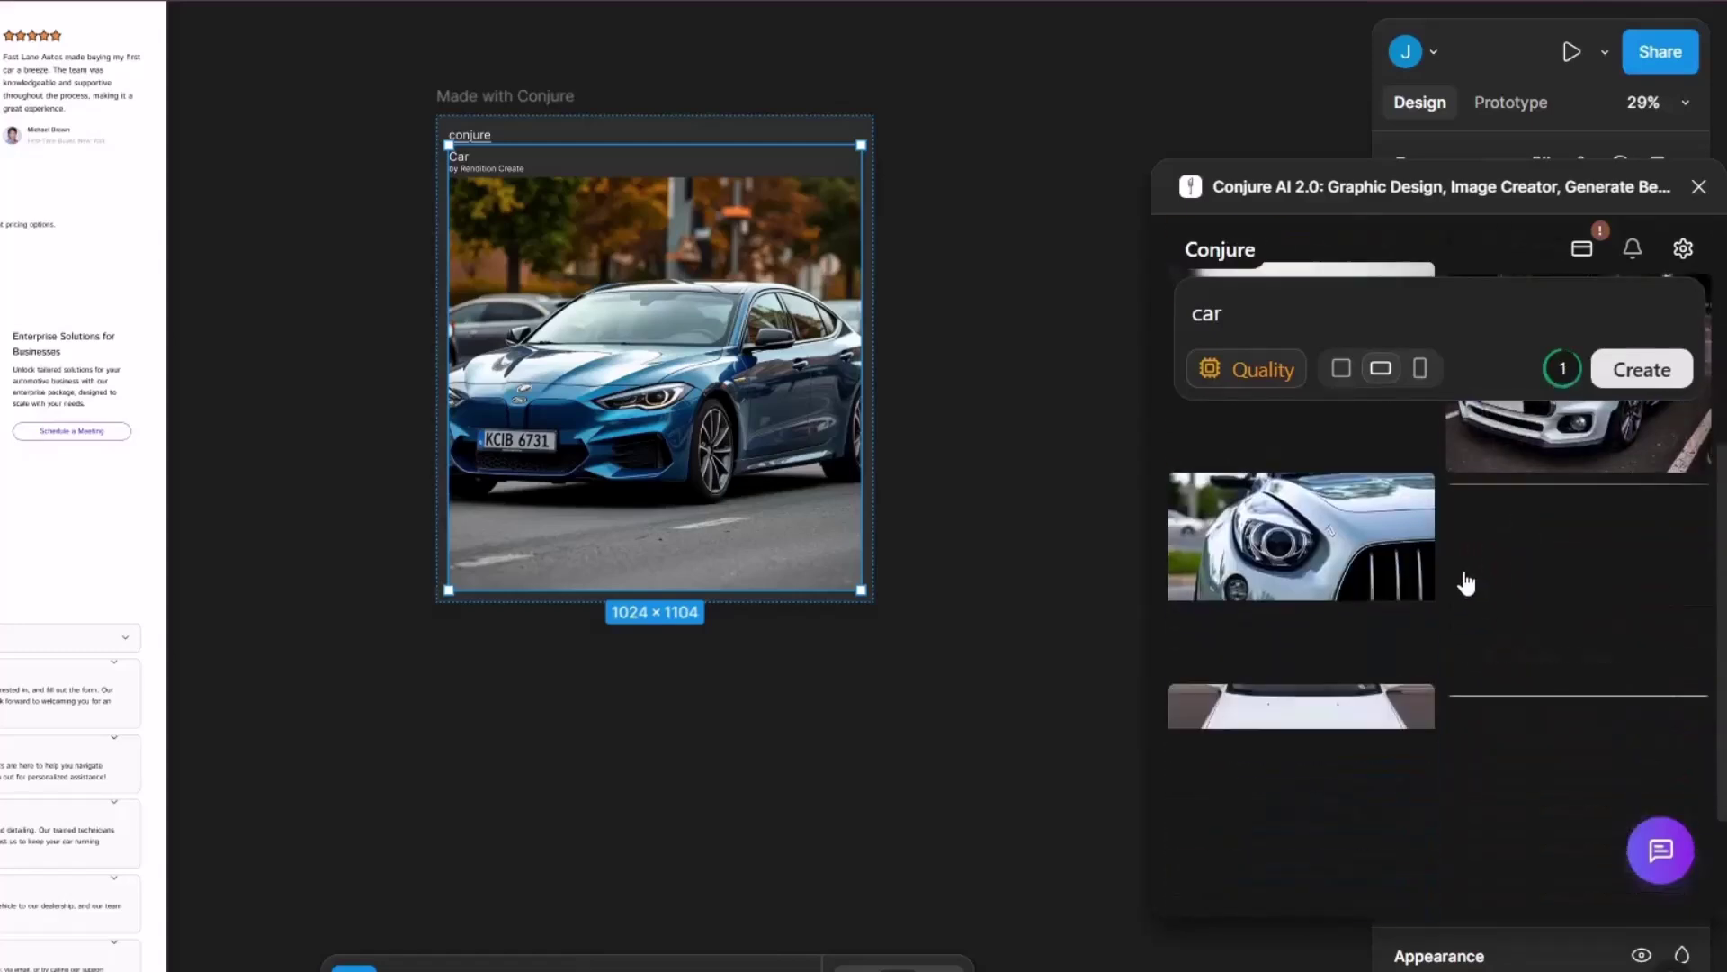
pyautogui.scroll(-2, 1466, 583)
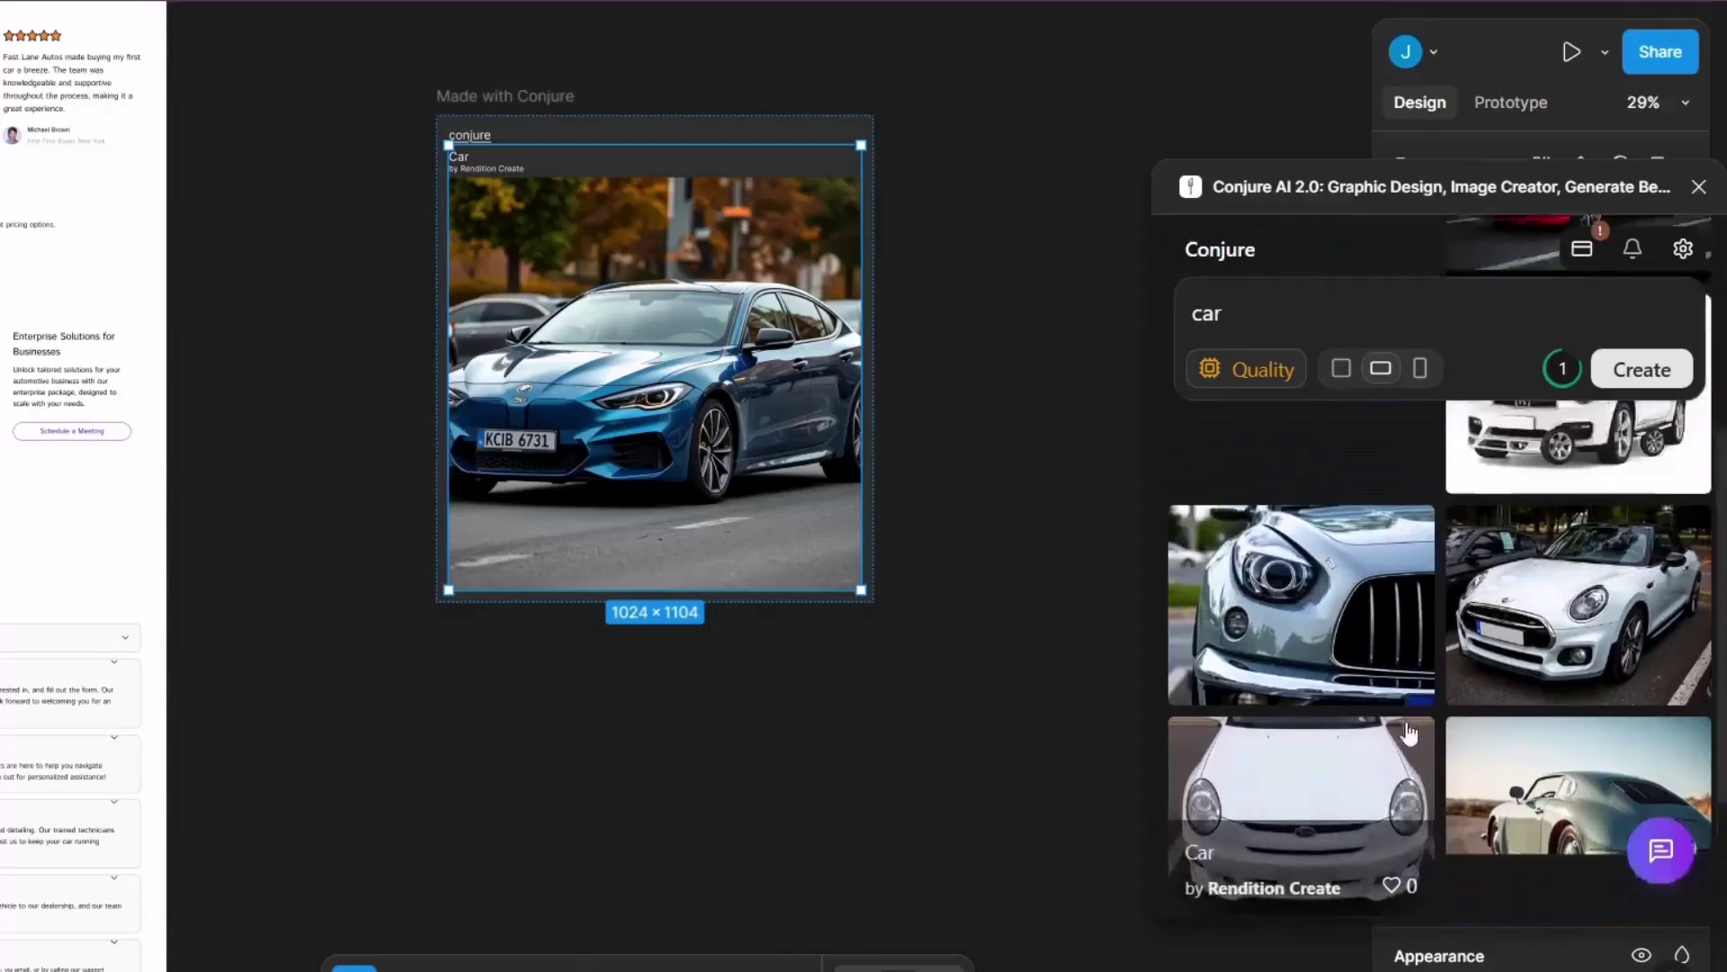
pyautogui.scroll(5, 1350, 630)
pyautogui.click(1240, 326)
pyautogui.press('BackSpace')
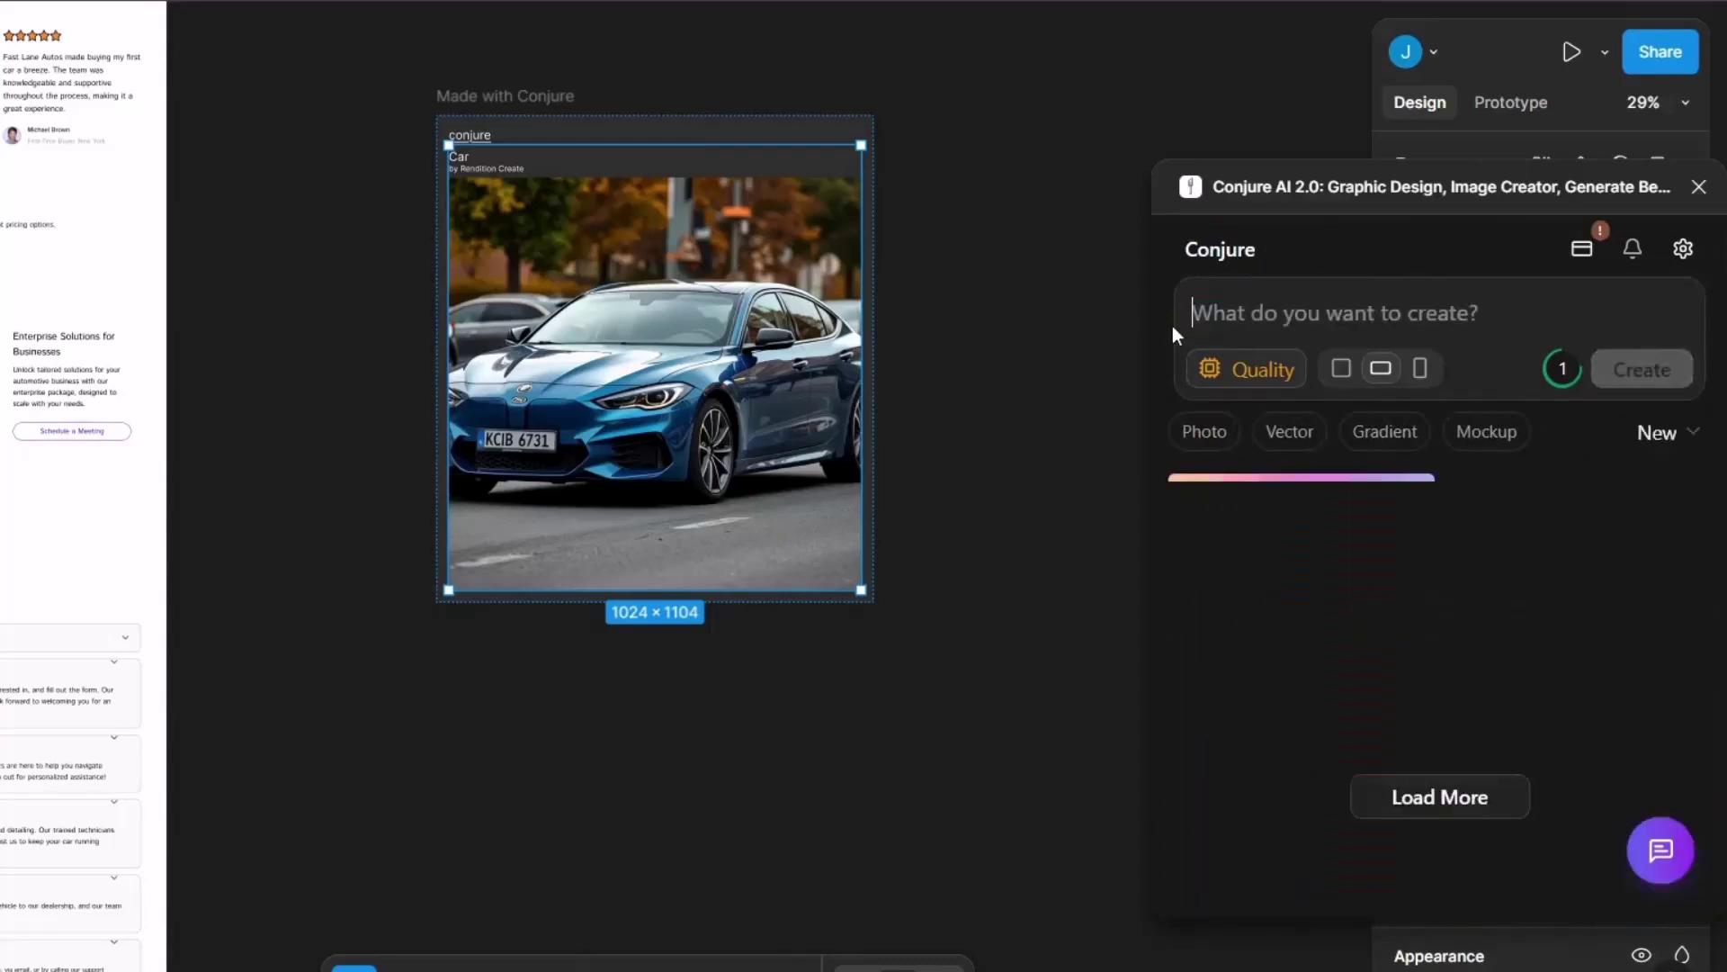
pyautogui.write('A want an image of a car with no background and clear black design')
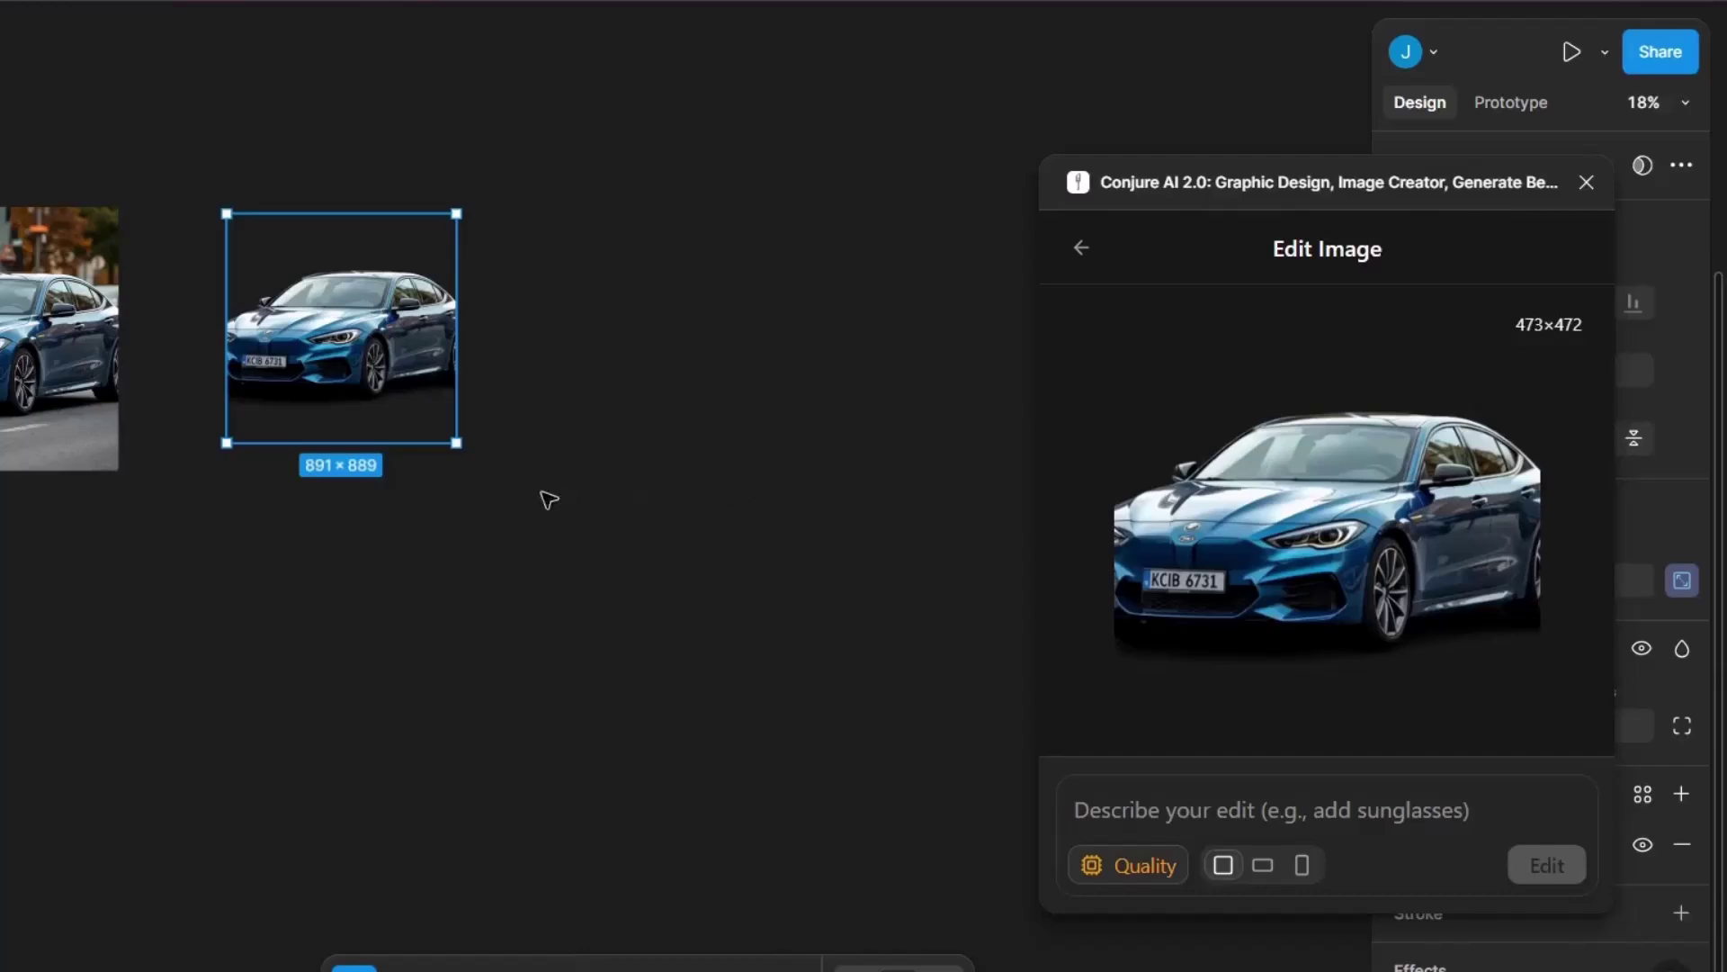
# Try the background-free car image above the page's "Innovative Features" section, and move it back out beside the original car photo.
pyautogui.moveTo(313, 550); pyautogui.dragTo(551, 705)
pyautogui.scroll(5, 552, 684)
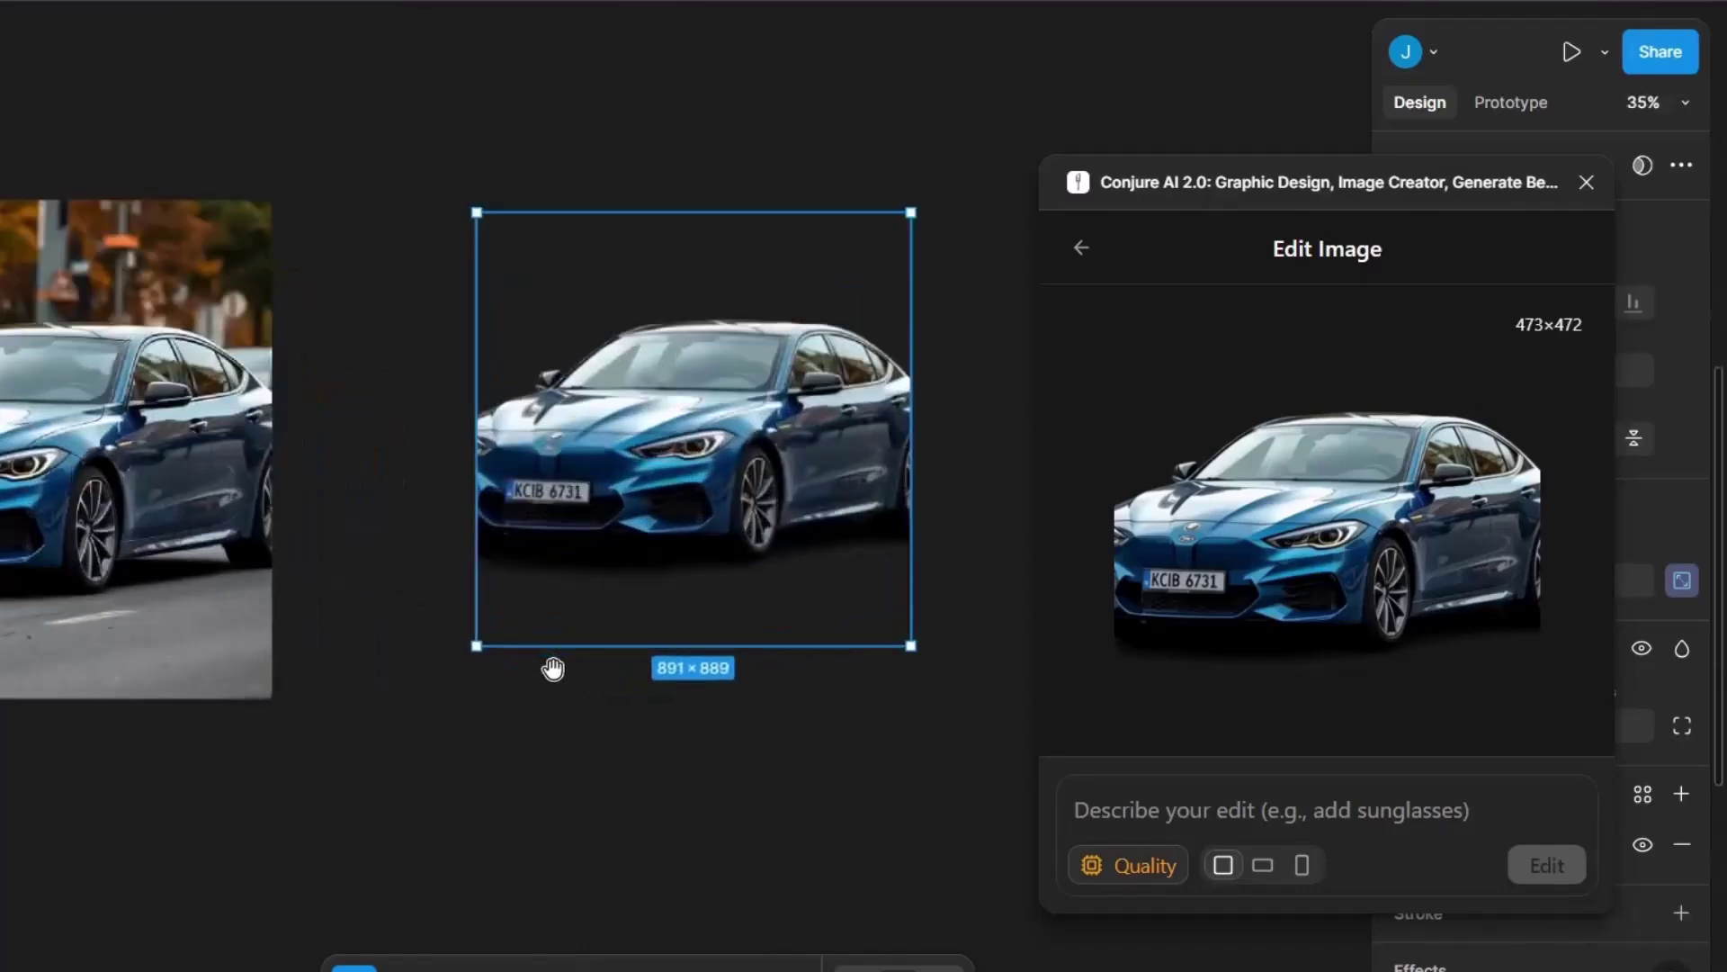
pyautogui.scroll(-5, 641, 490)
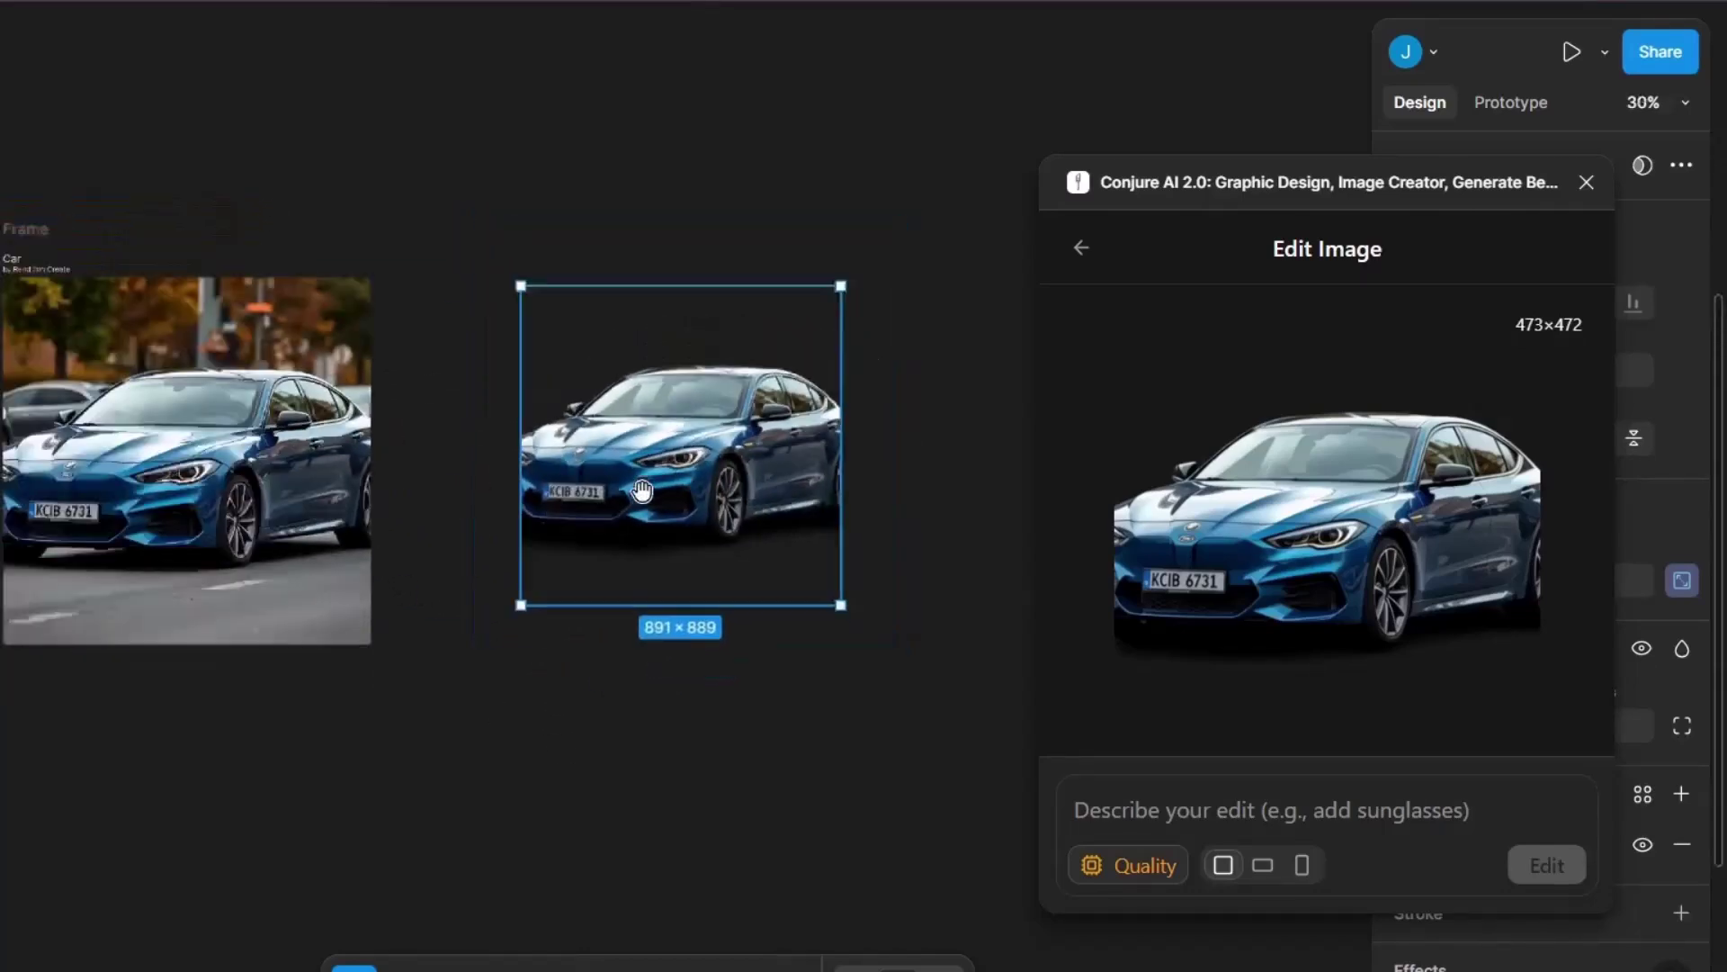
pyautogui.moveTo(652, 469); pyautogui.dragTo(486, 267)
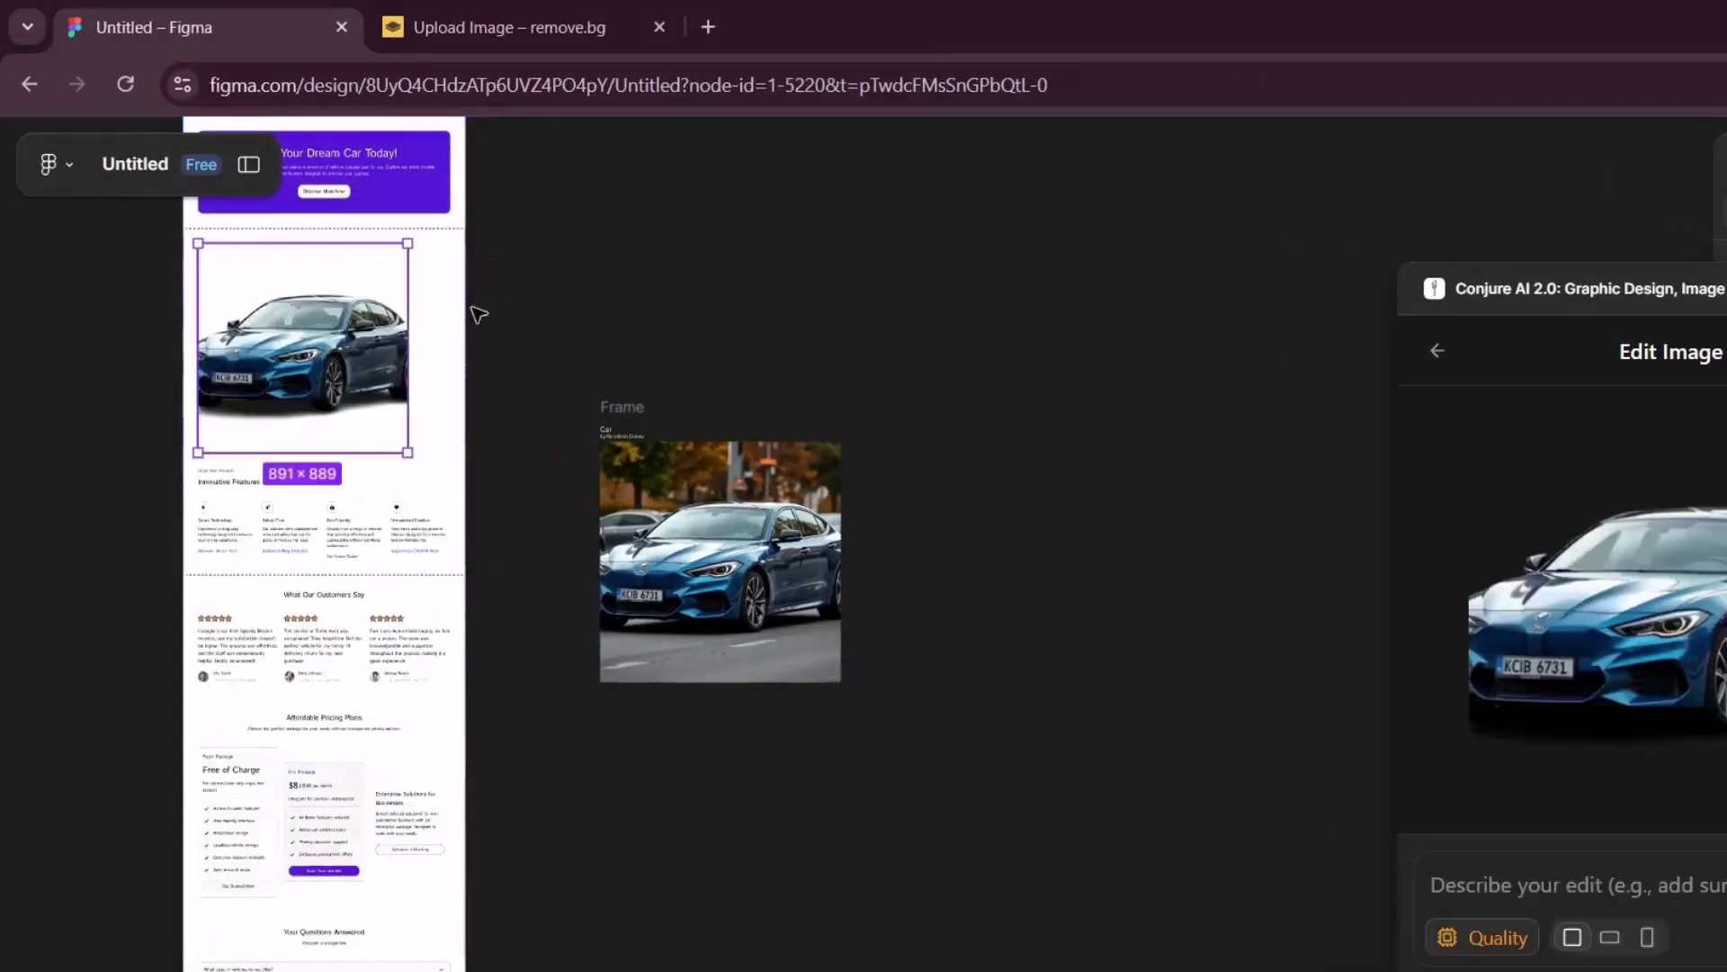
pyautogui.moveTo(299, 340); pyautogui.dragTo(1017, 576)
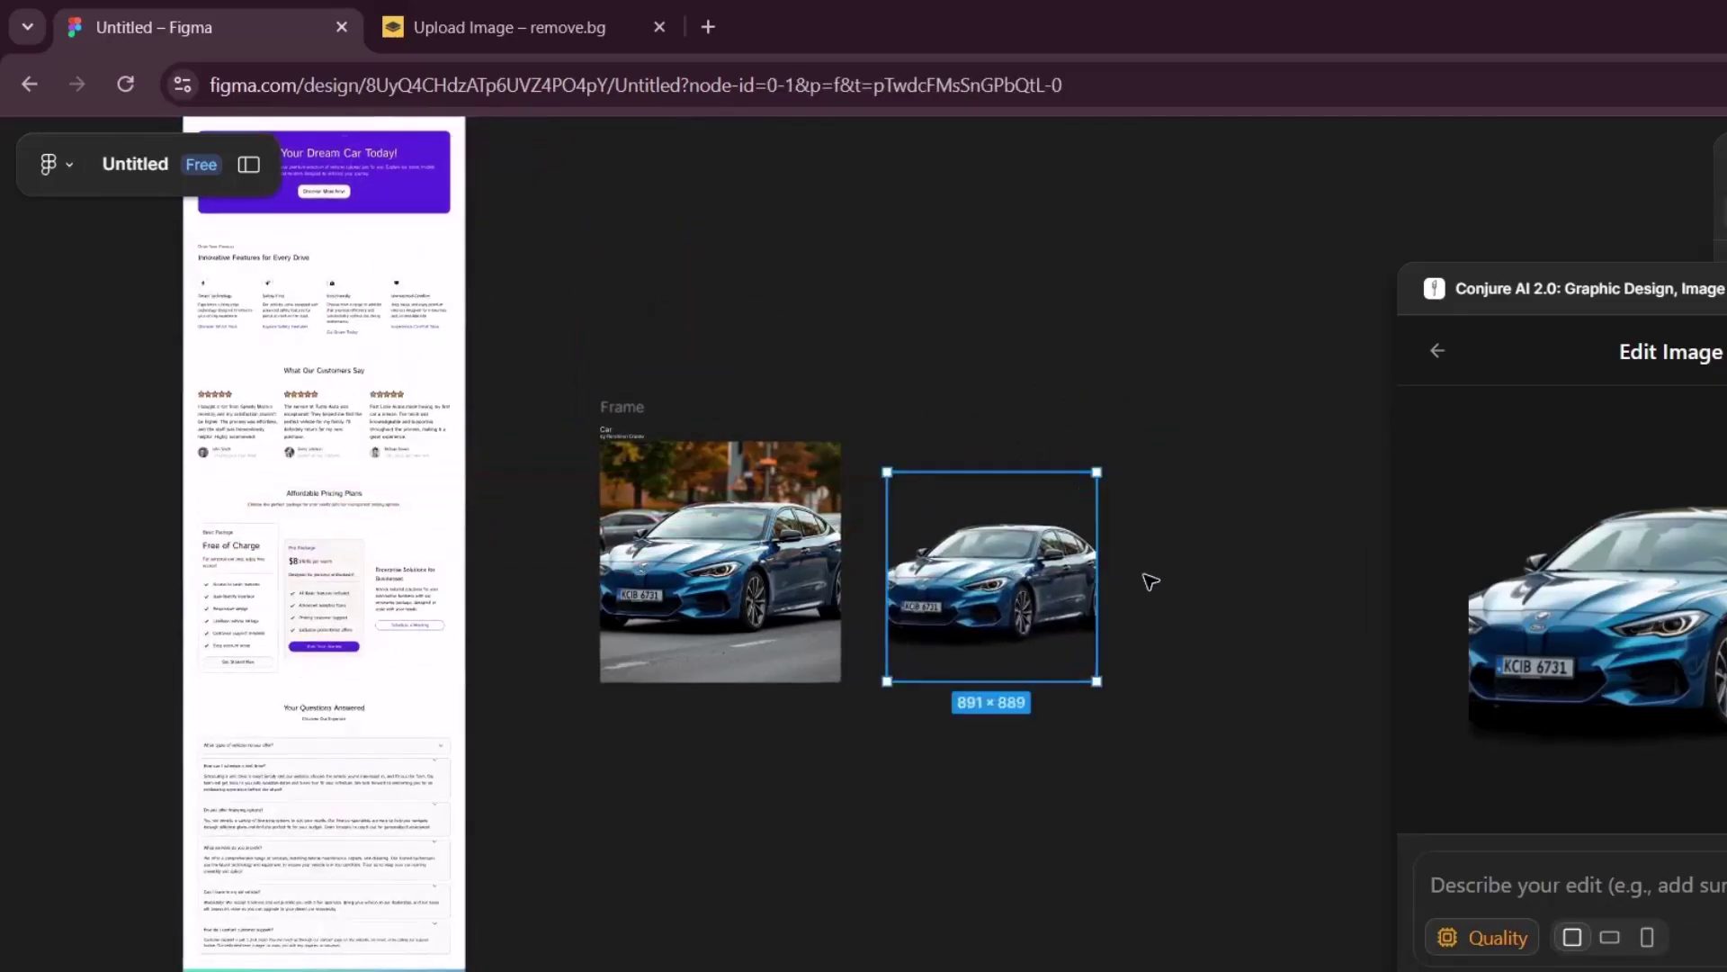
# Close the Conjure plugin, and open and dismiss the plugins and widgets search.
pyautogui.click(1187, 560)
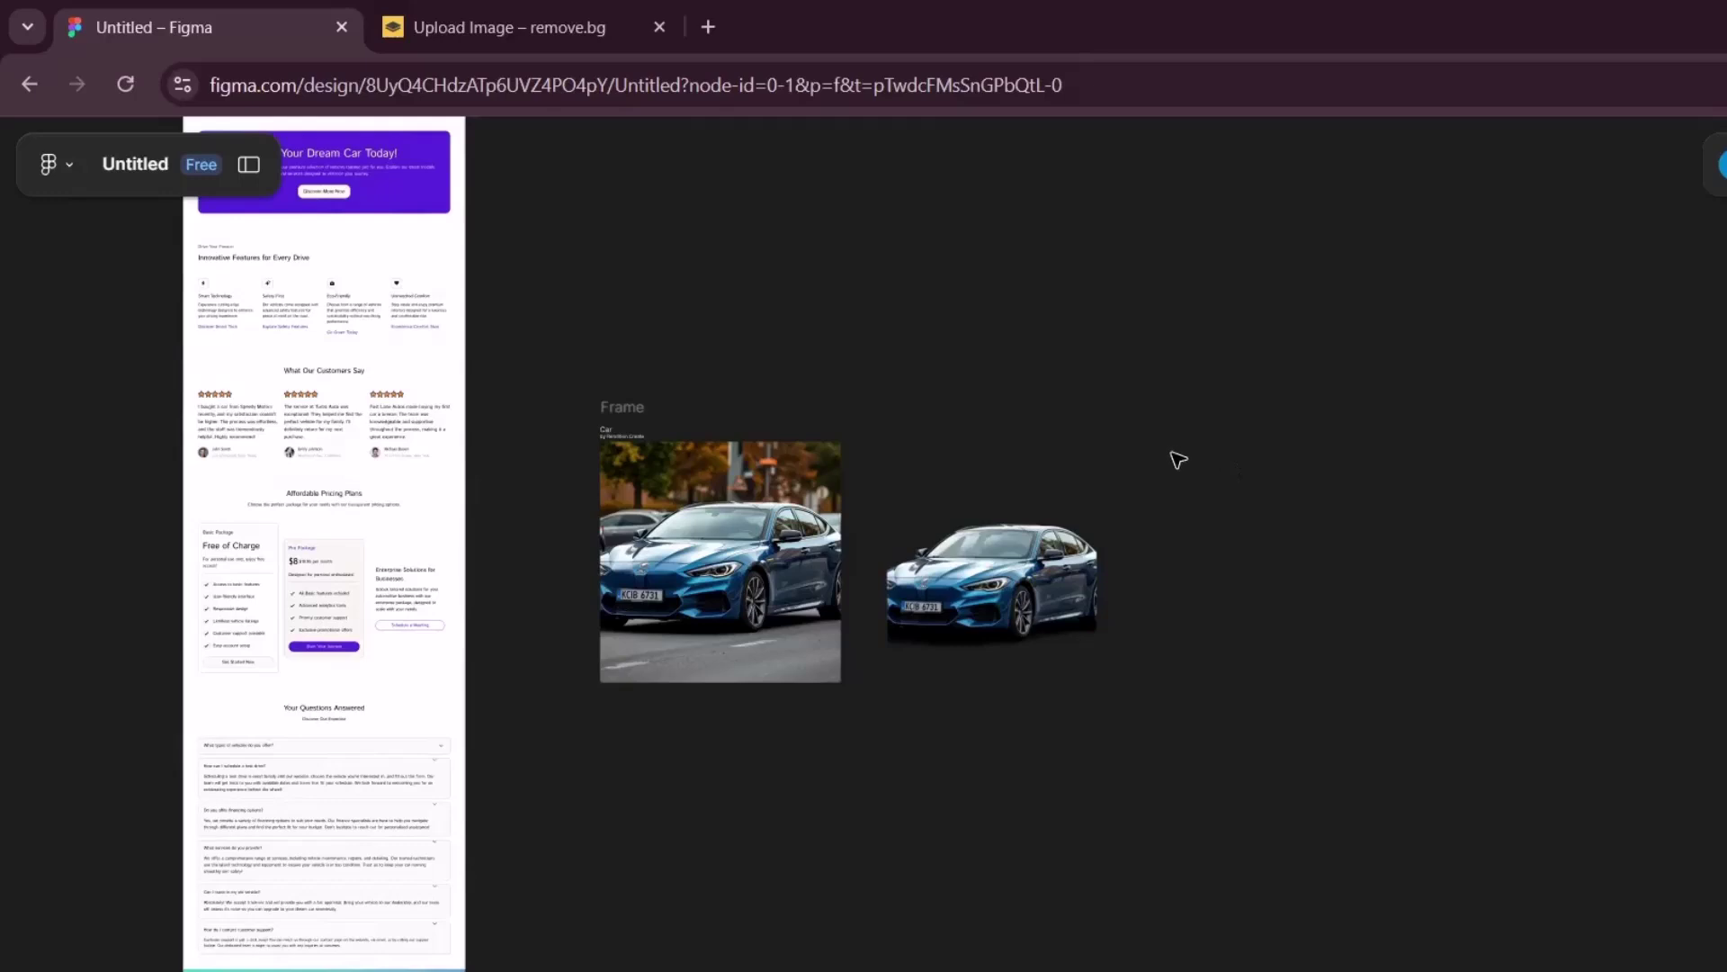
pyautogui.click(976, 887)
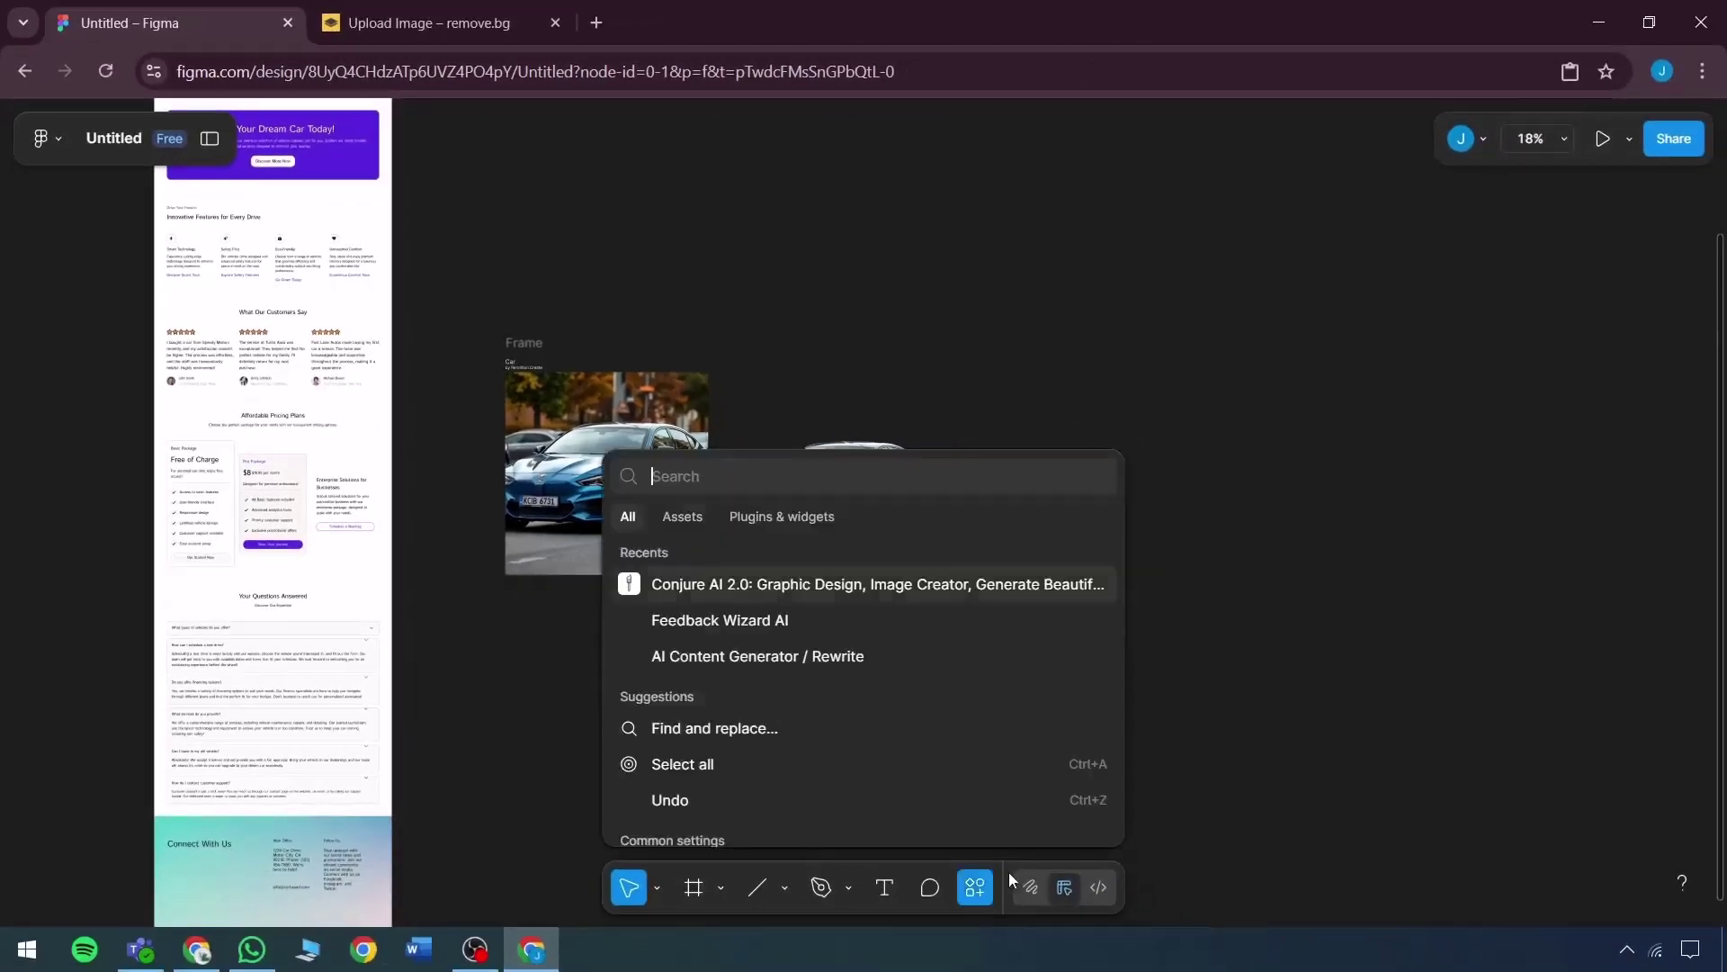
pyautogui.click(819, 516)
pyautogui.click(810, 407)
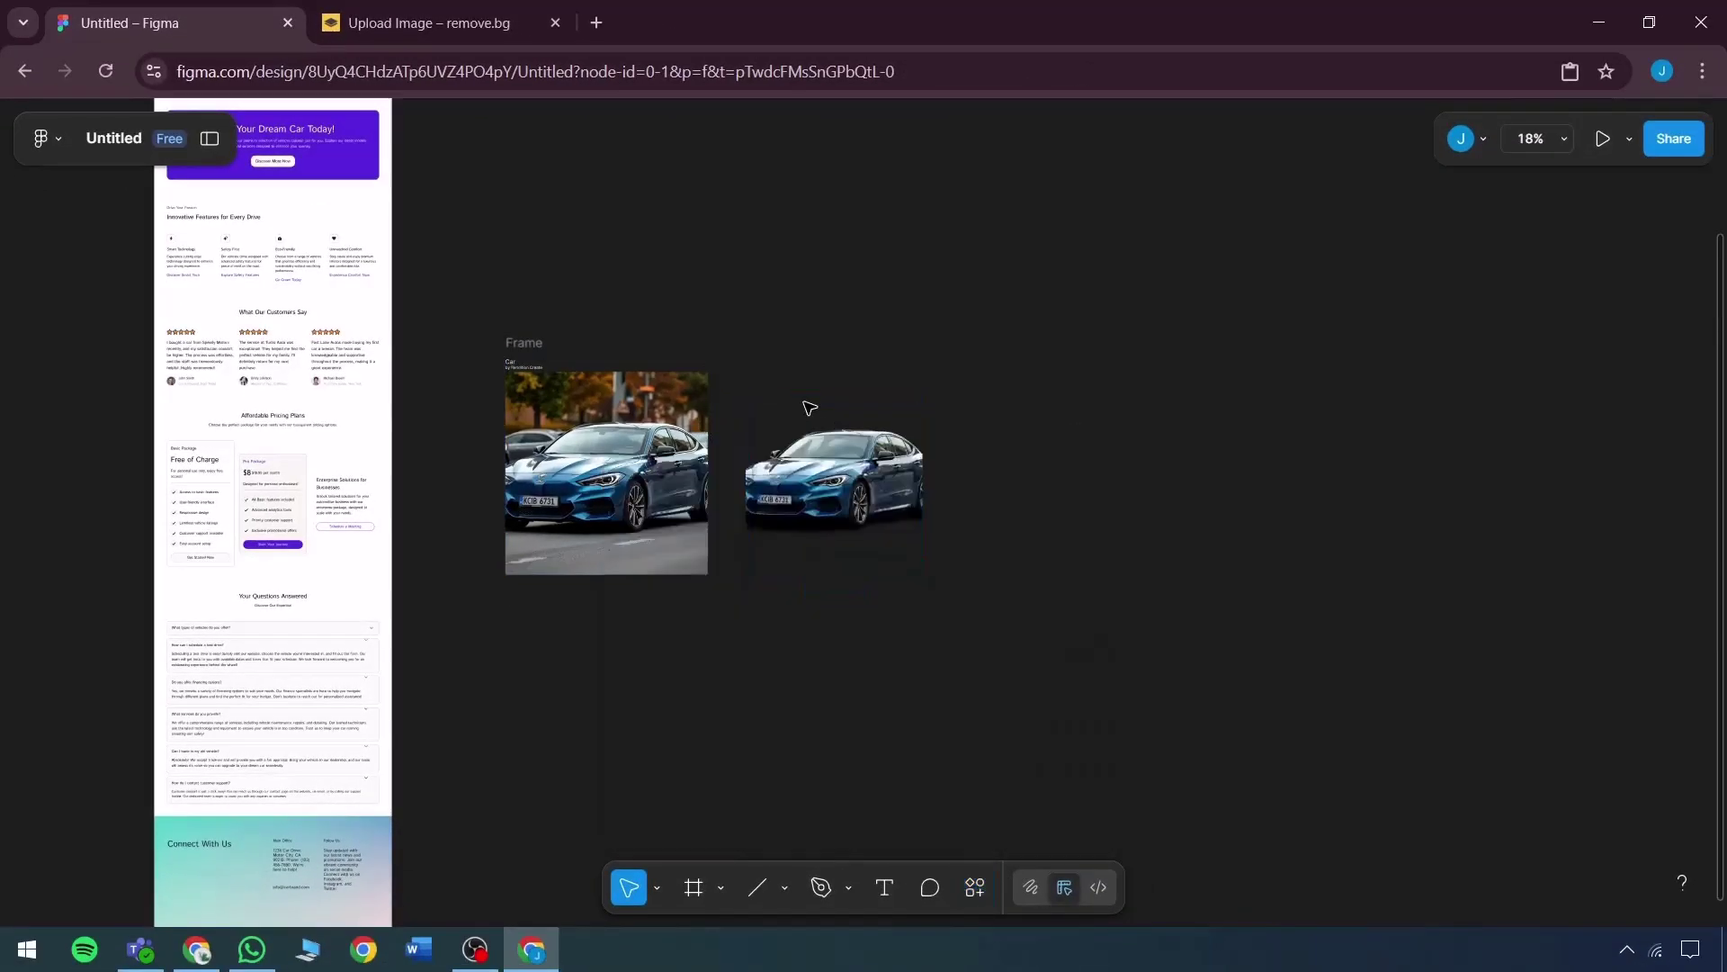
# Search the plugins for "remove bg" and open the details of the Remove BG plugin, closing the remove.bg browser tab.
pyautogui.click(828, 468)
pyautogui.click(627, 470)
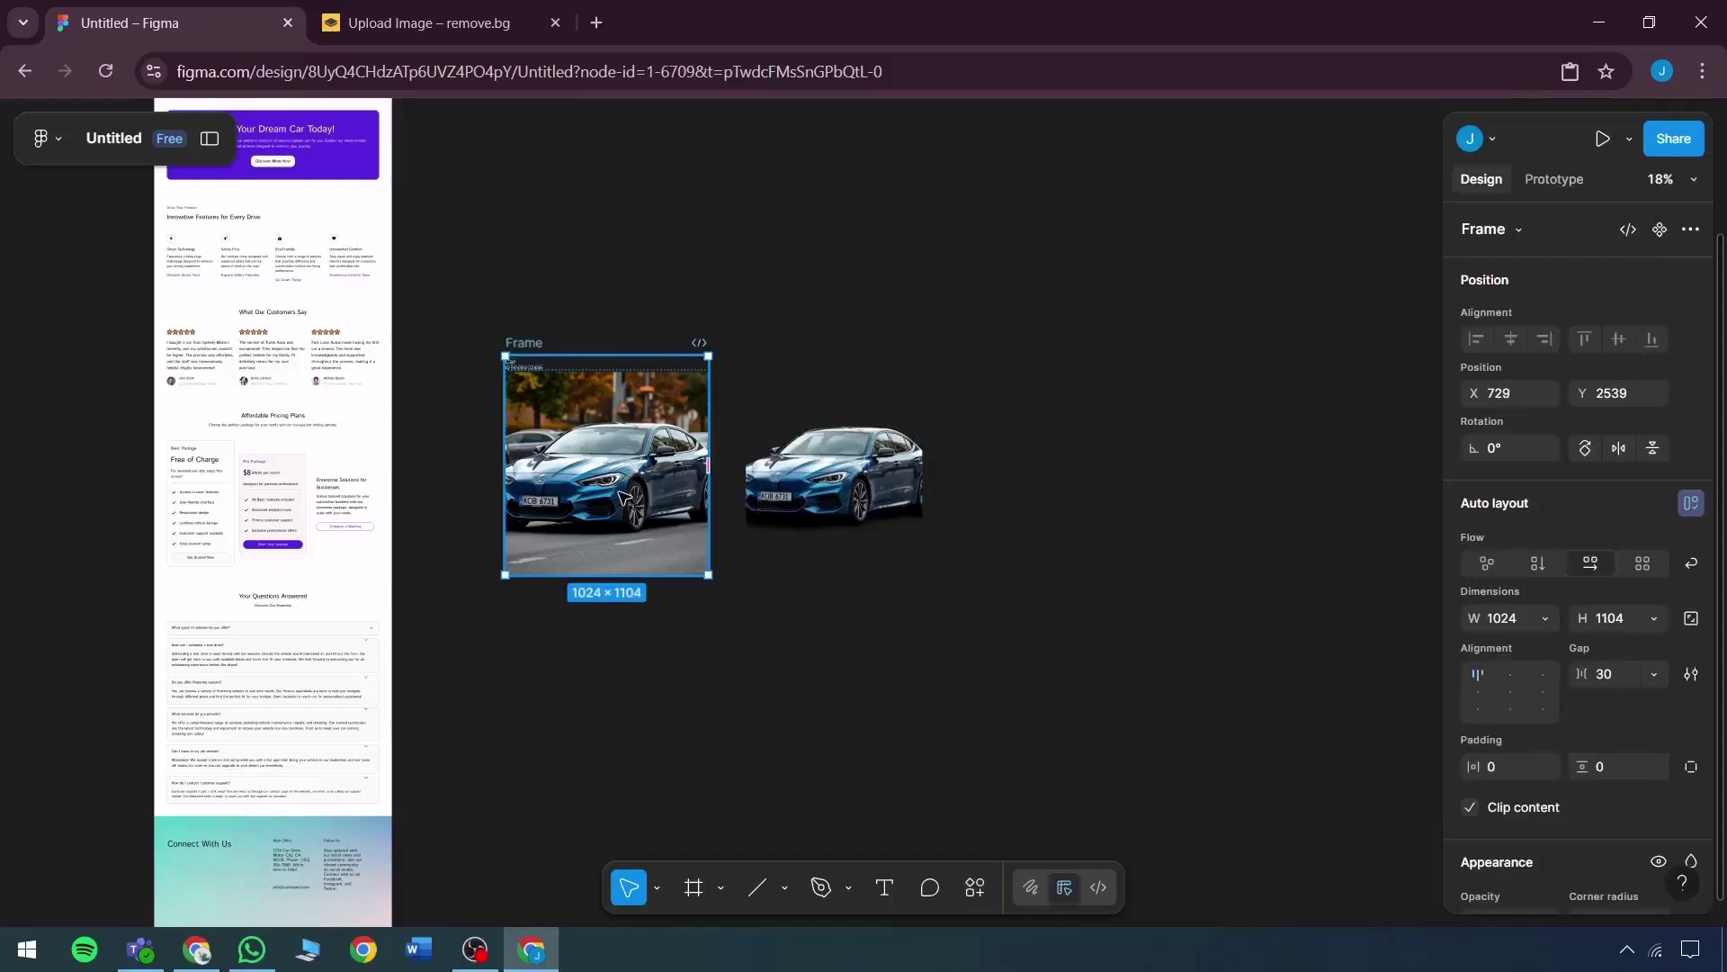
pyautogui.click(791, 432)
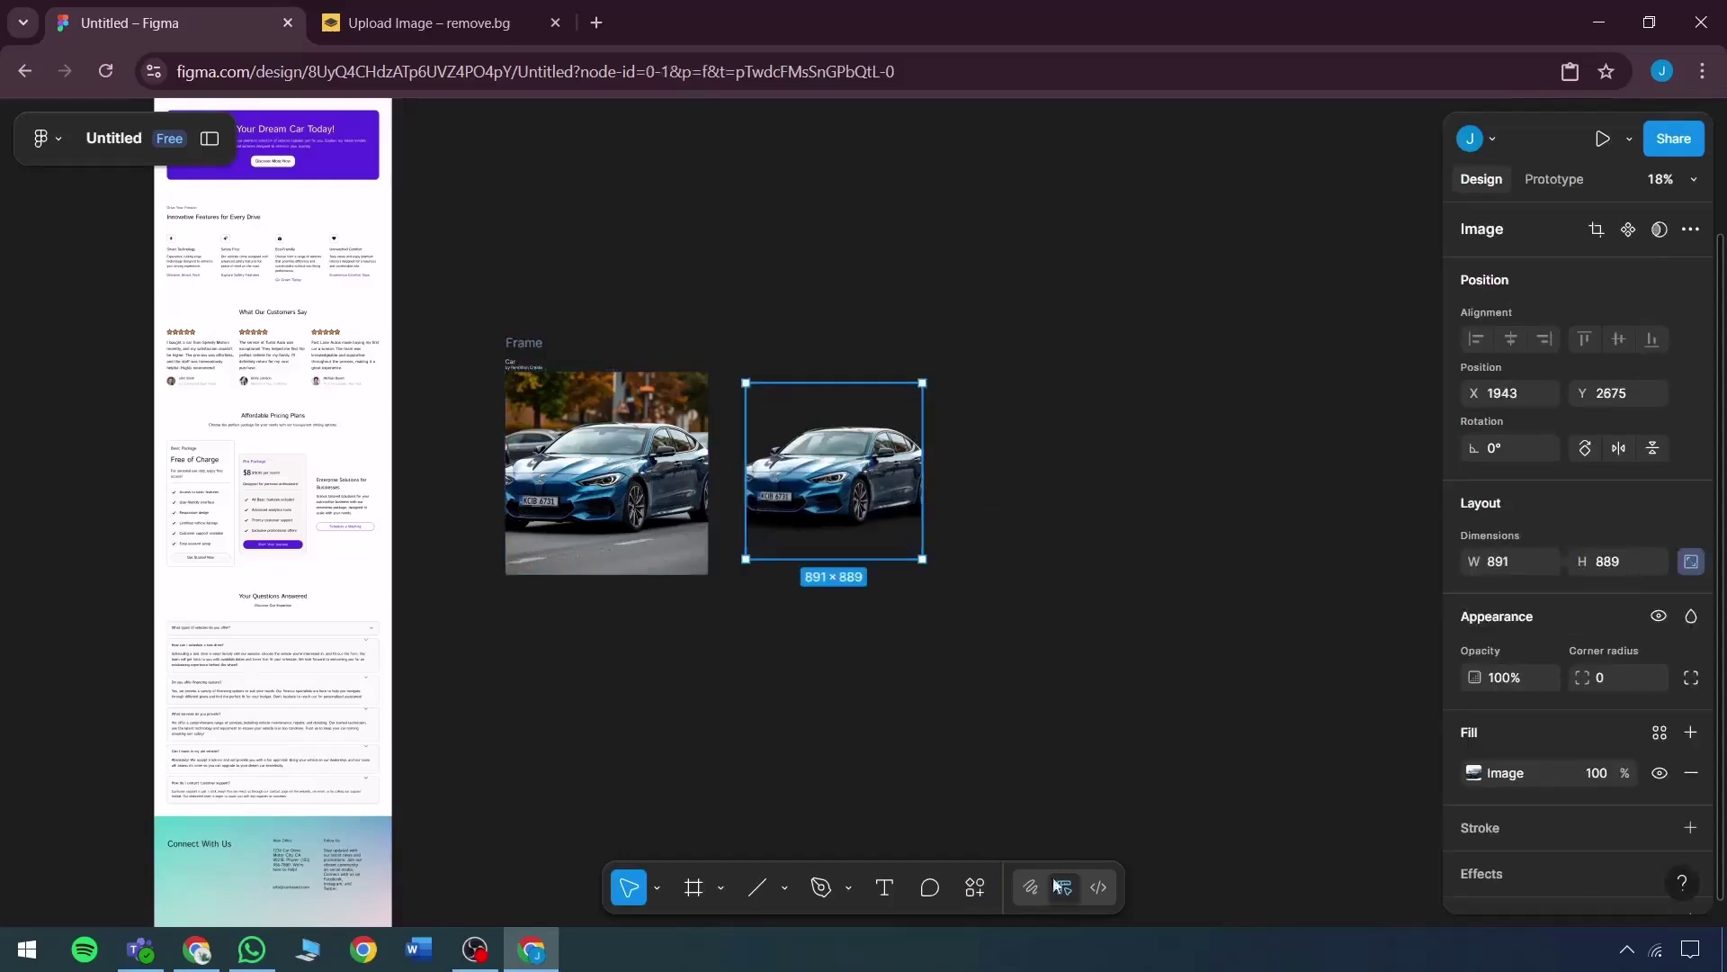
pyautogui.click(975, 888)
pyautogui.click(743, 518)
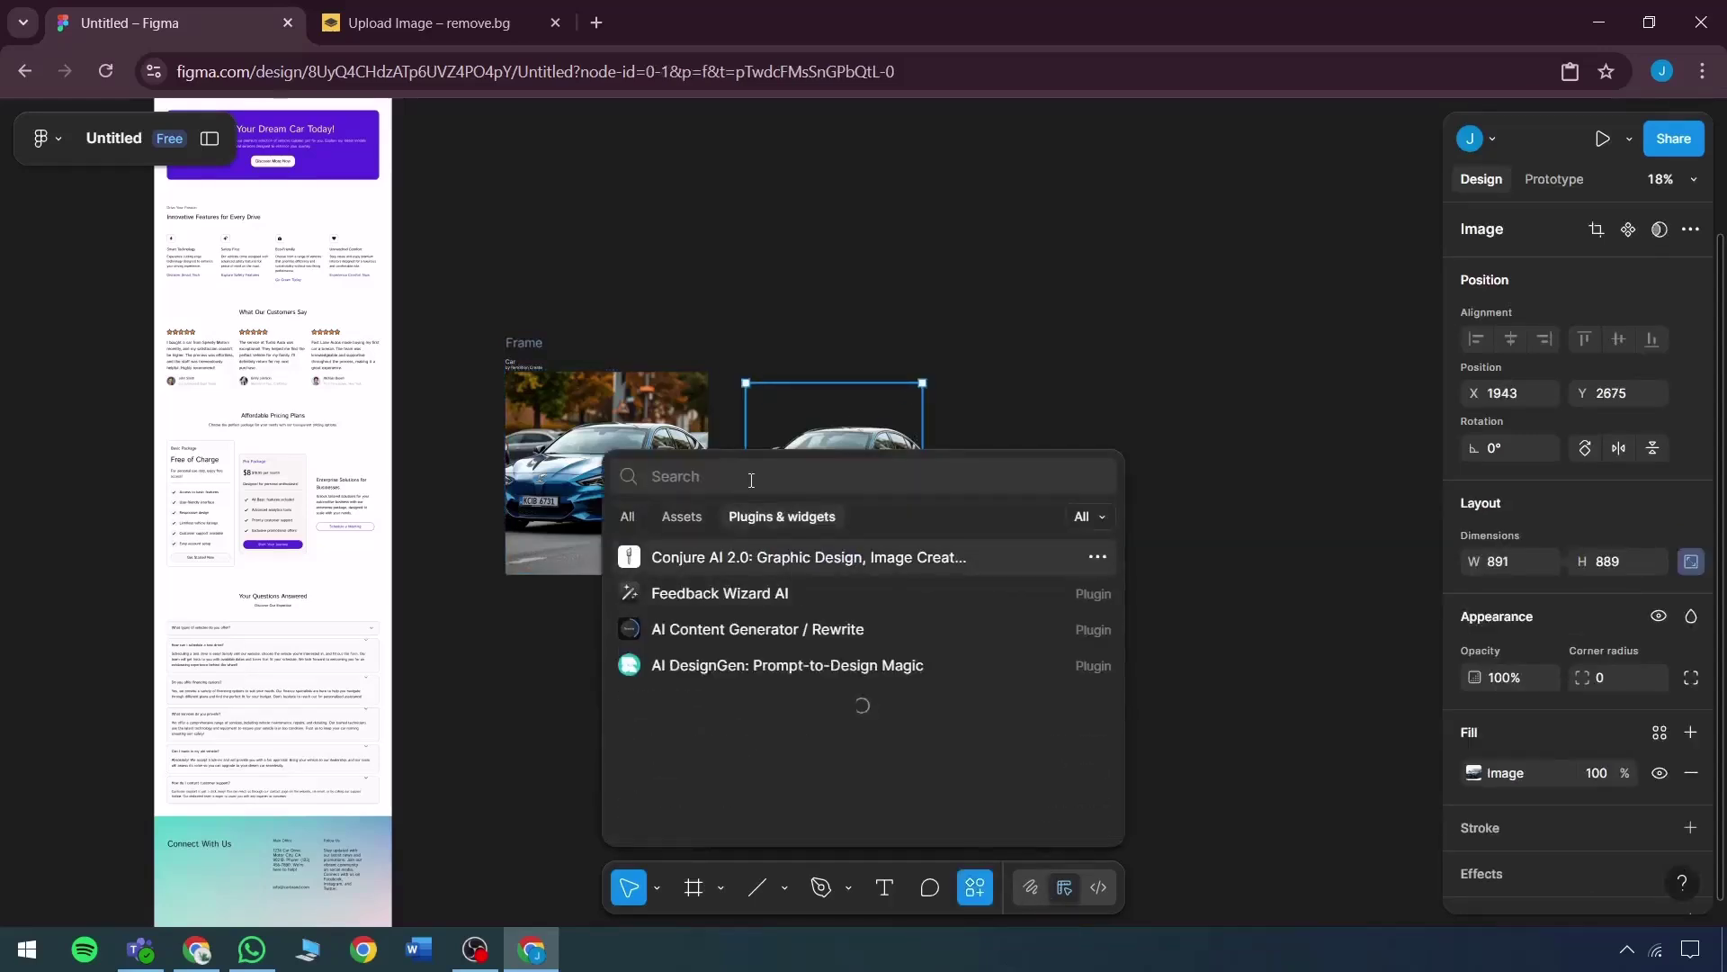
pyautogui.write('remove bg')
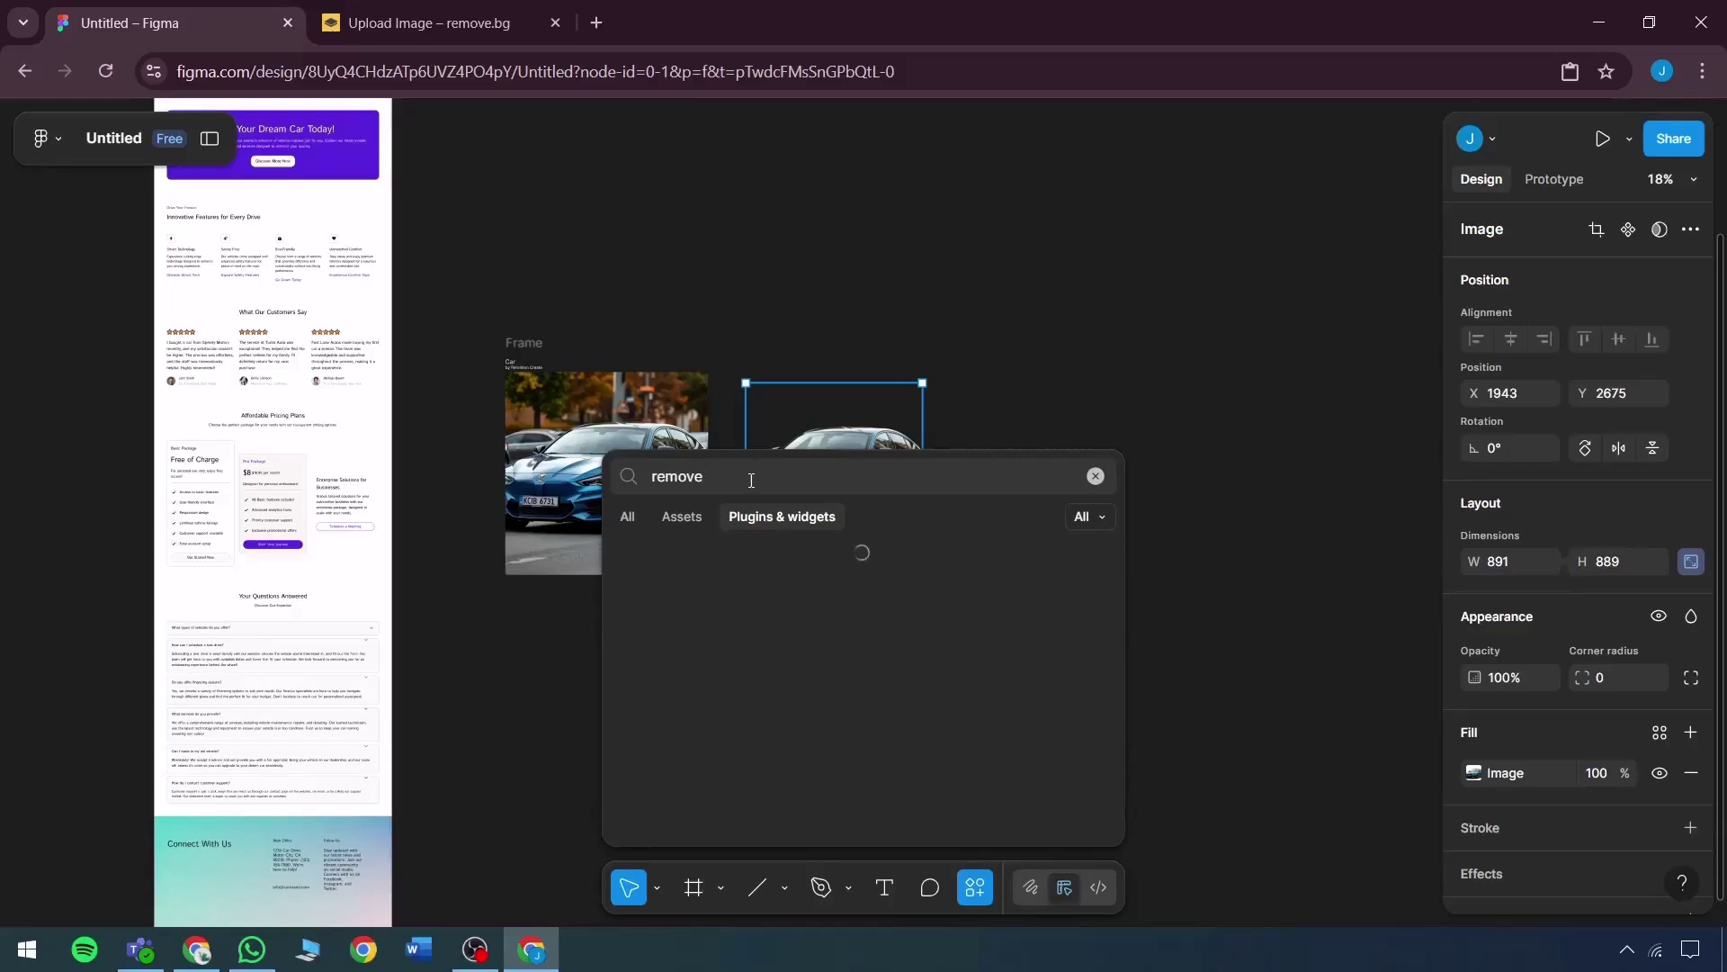
pyautogui.click(556, 22)
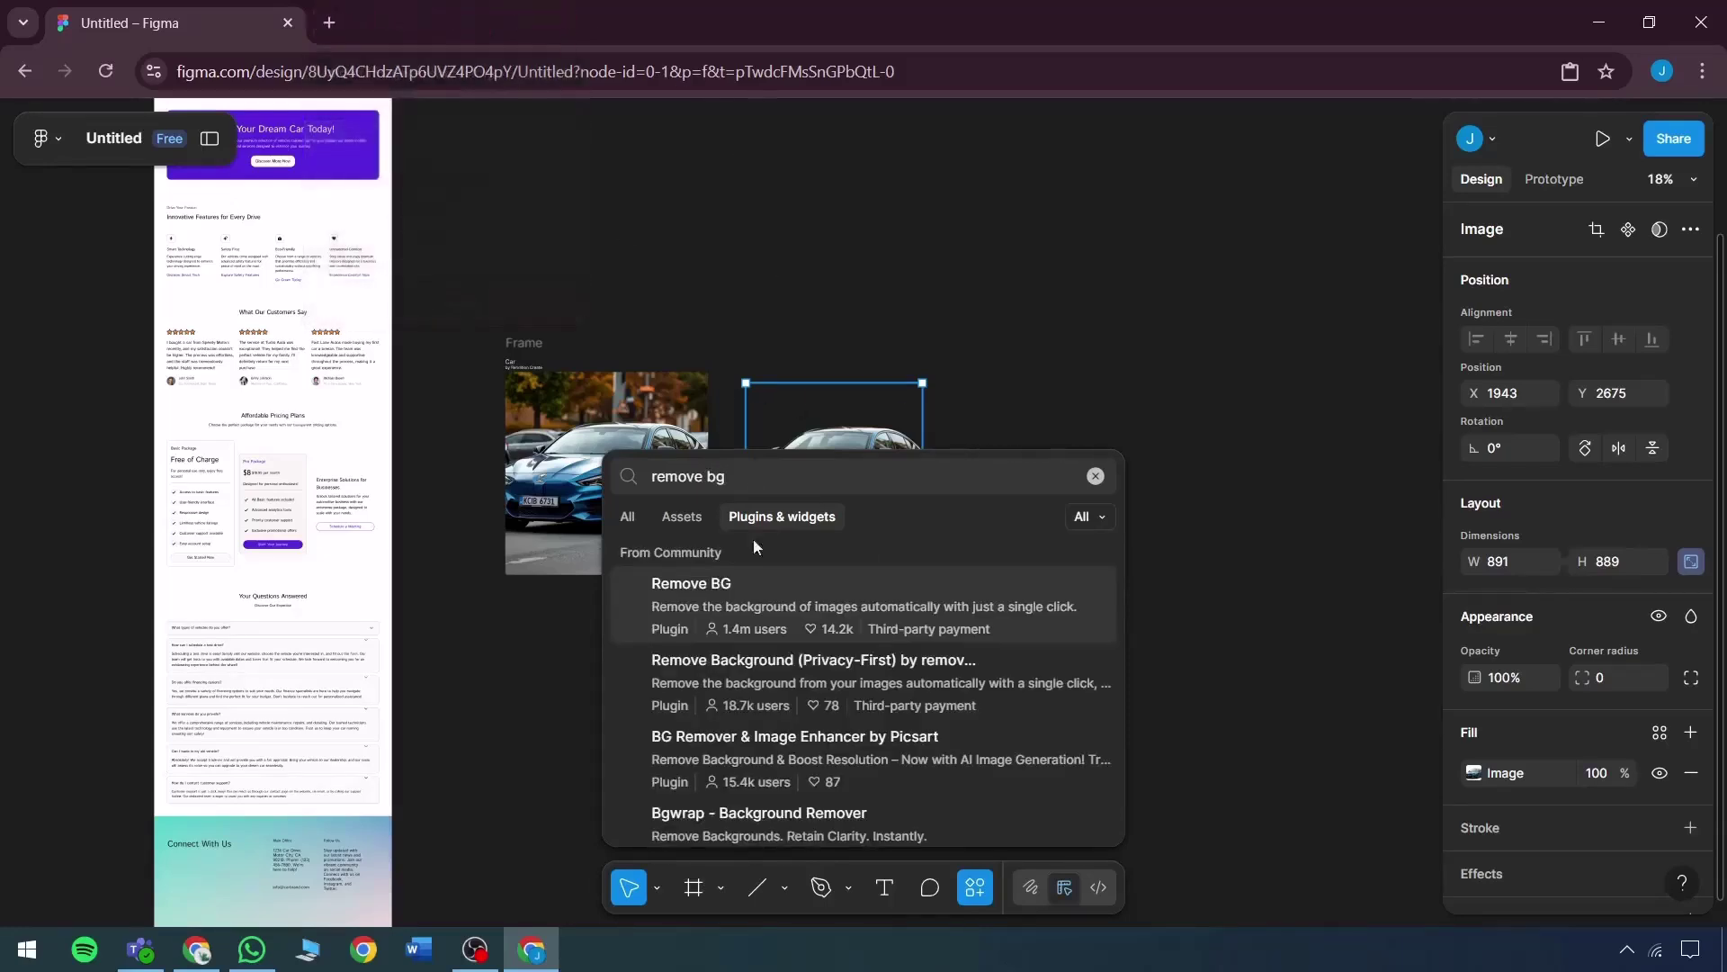
pyautogui.click(800, 610)
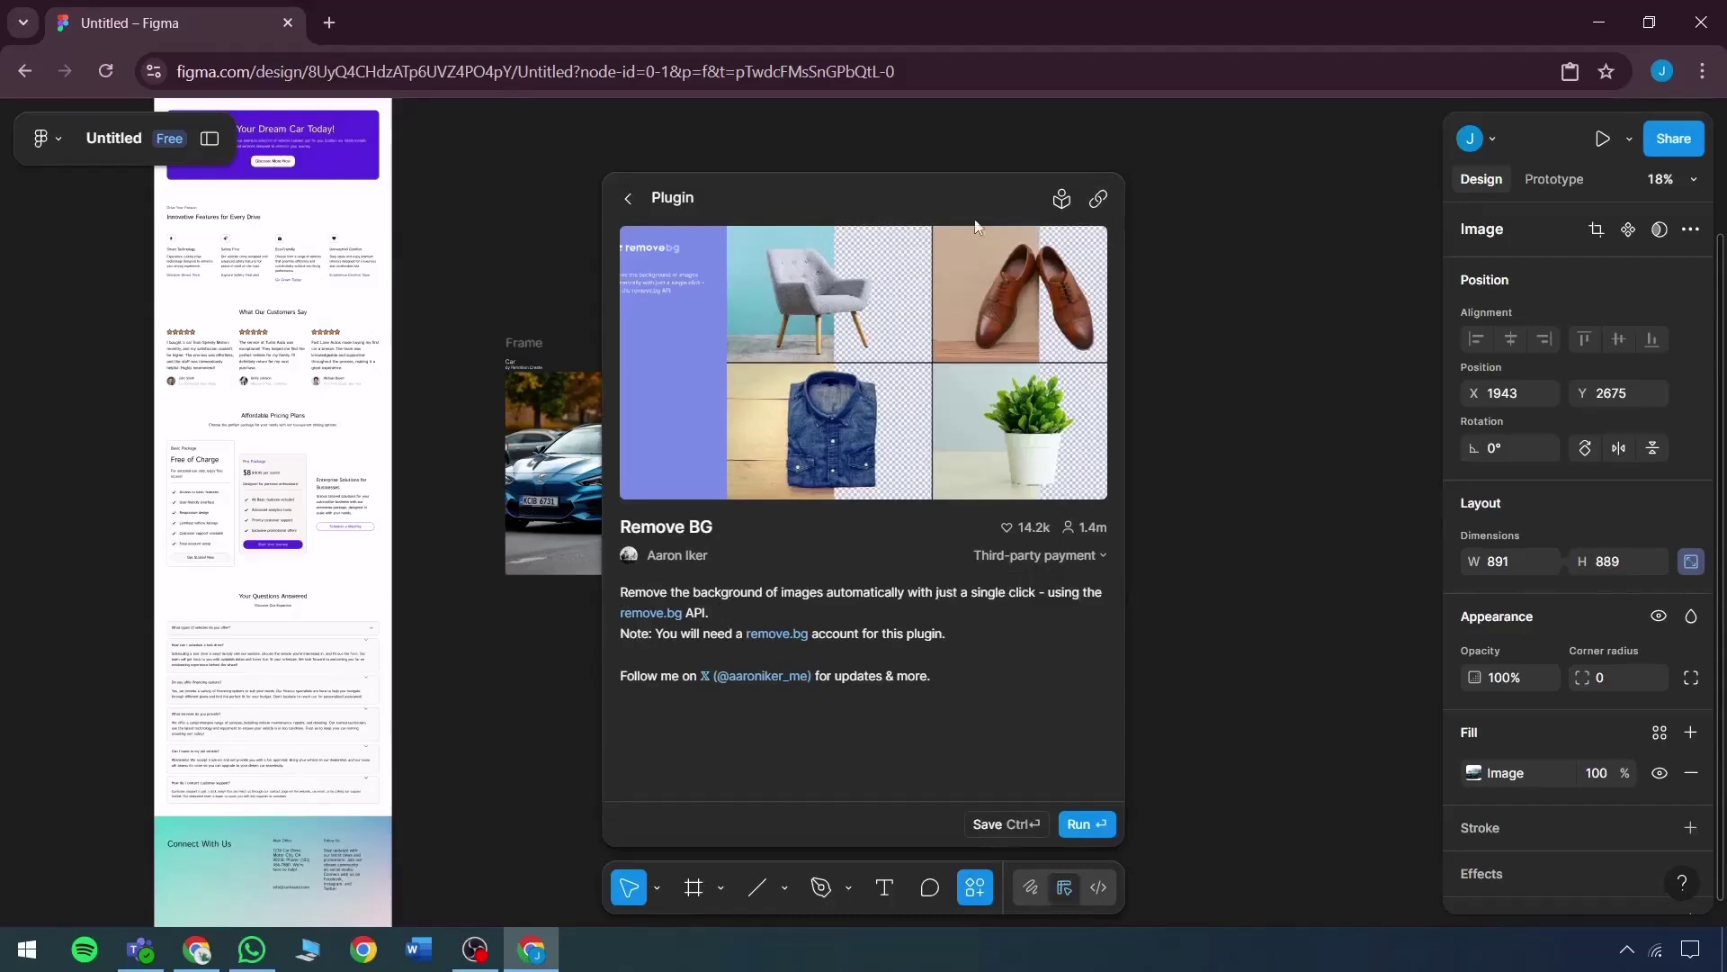
# Leave the Remove BG plugin details, clear the search text and close the plugin search.
pyautogui.click(633, 199)
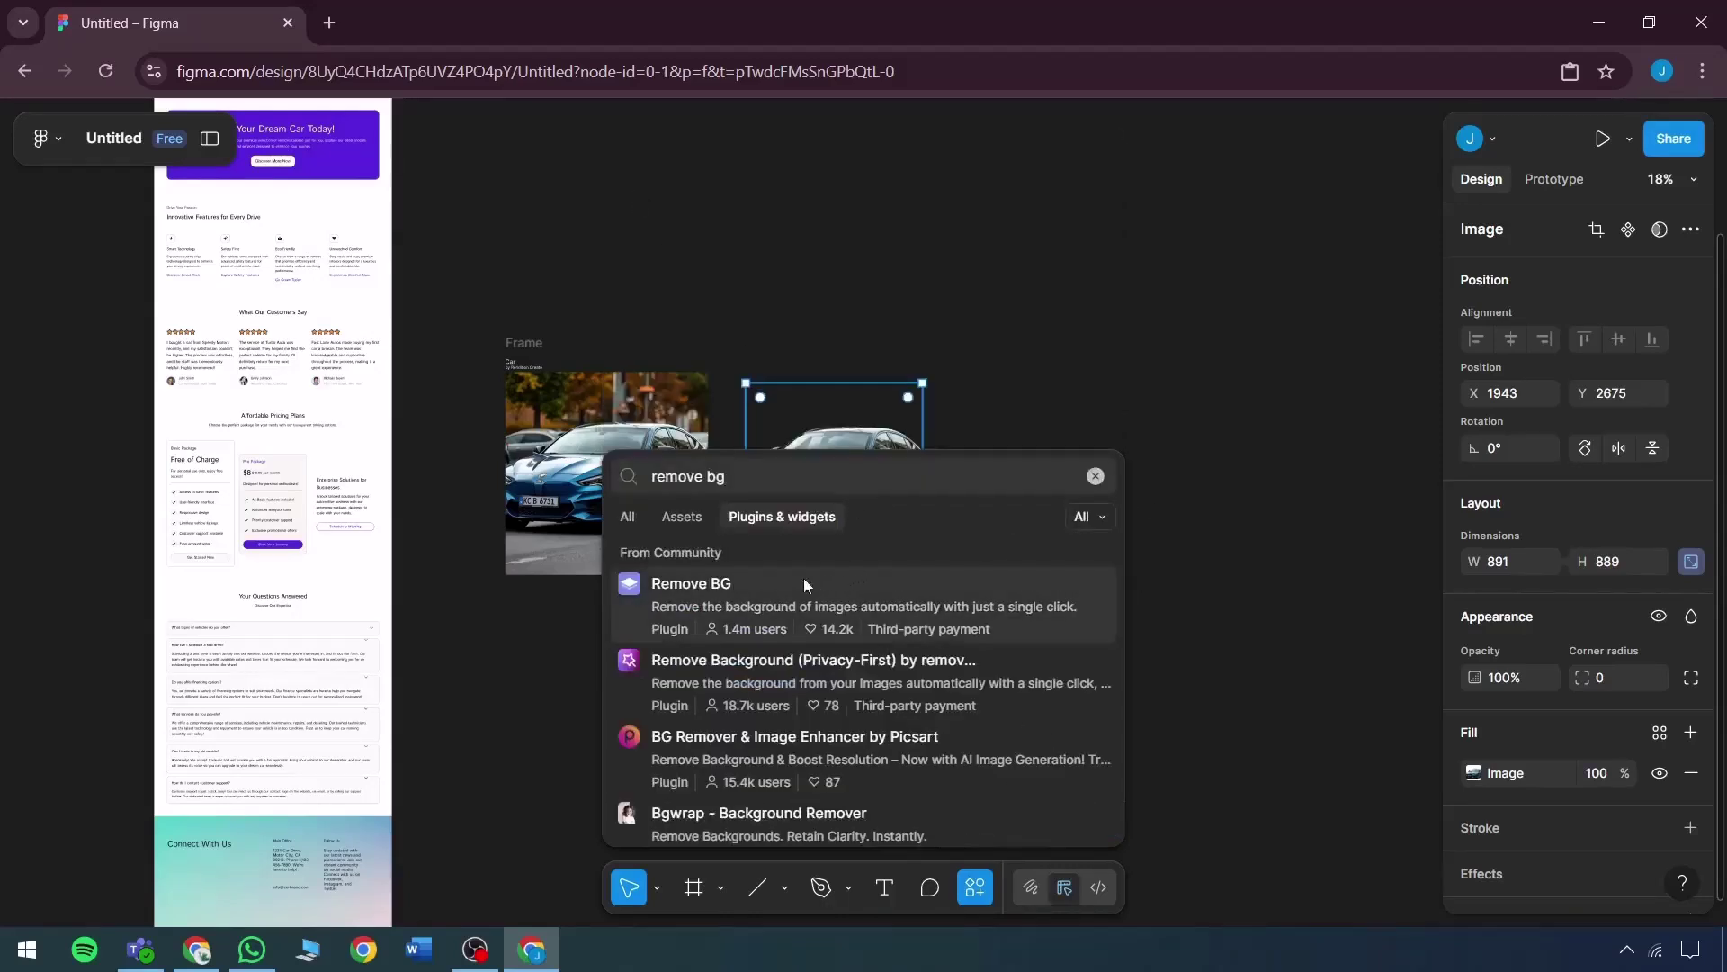
pyautogui.moveTo(776, 485); pyautogui.dragTo(636, 489)
pyautogui.press('BackSpace')
pyautogui.click(1084, 372)
# Delete the background-free car image and the frame with the original car photo from the canvas.
pyautogui.click(748, 468)
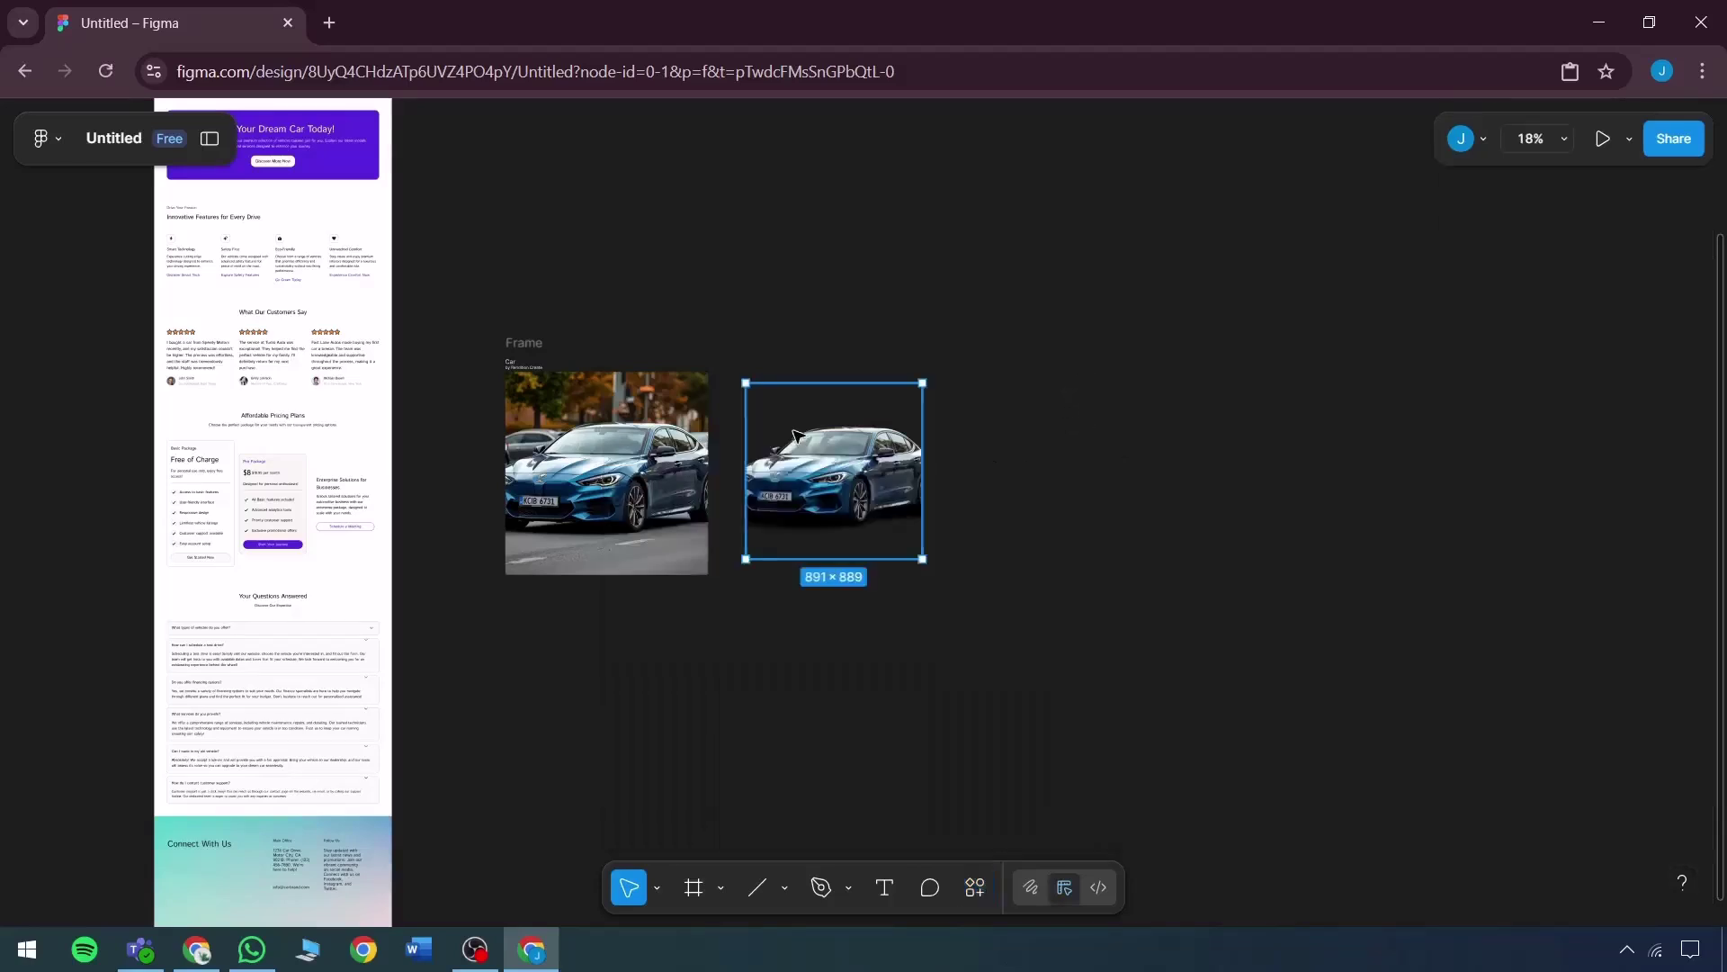
pyautogui.press('Delete')
pyautogui.press('Delete')
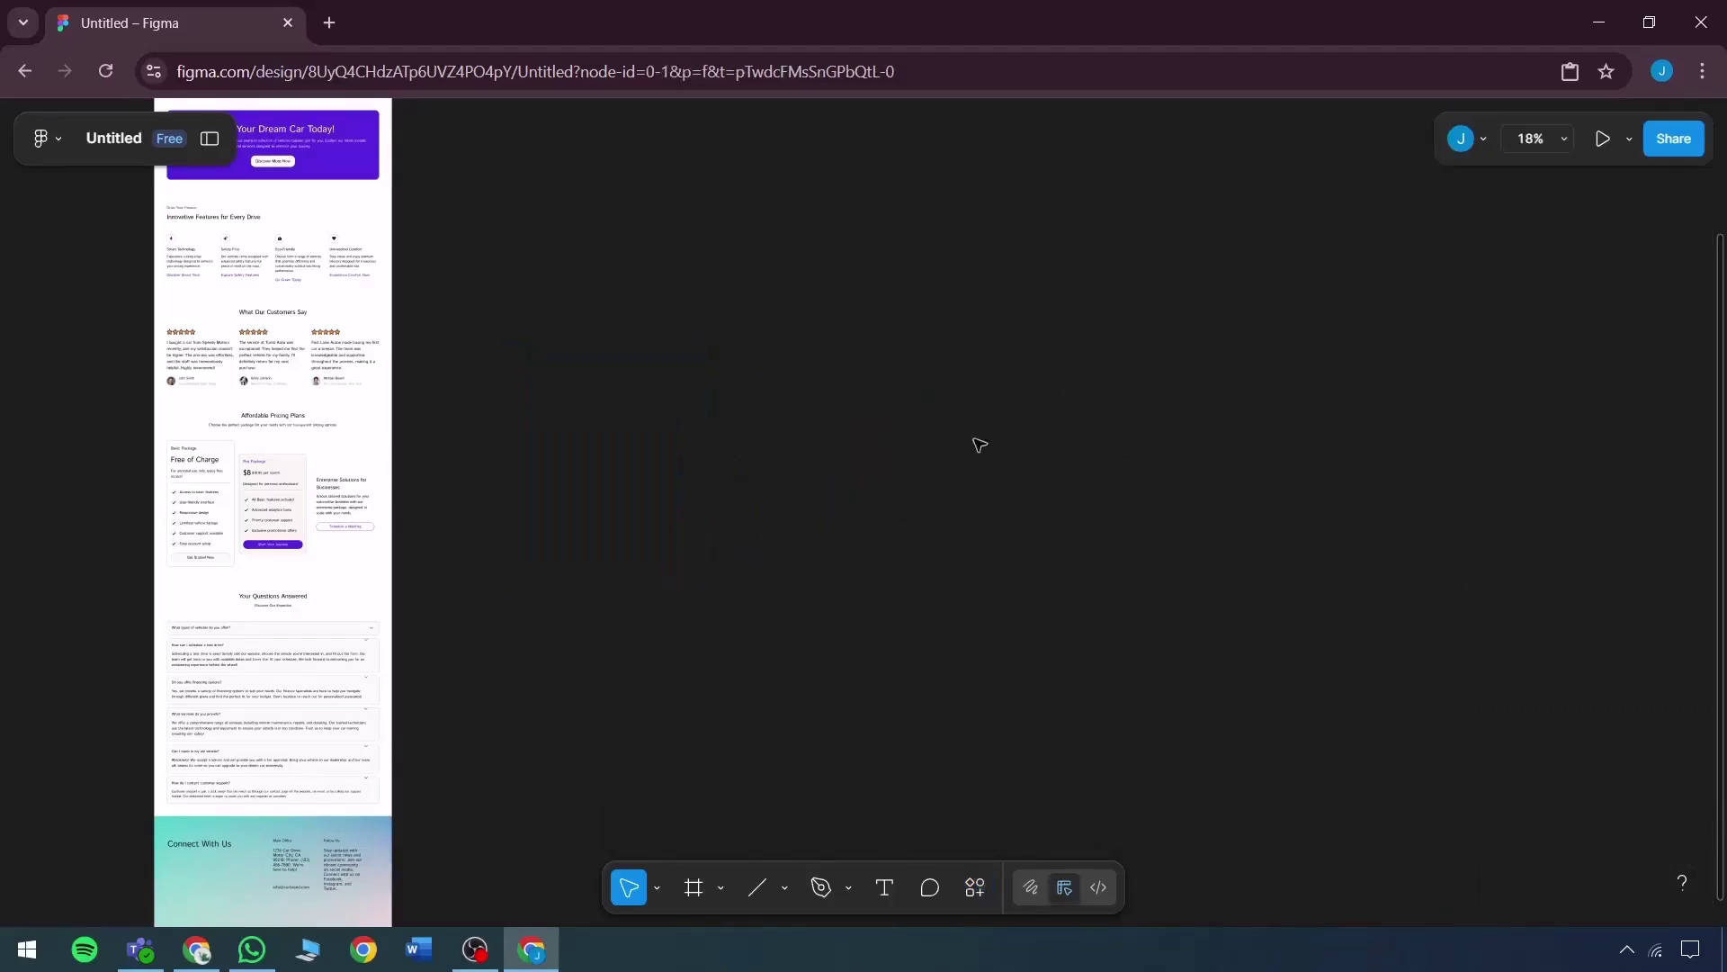
# Examine the upper part of the Desktop 1200 page, from the hero section to the brand logos, with the Feedback wizard notes beside it.
pyautogui.scroll(4, 573, 460)
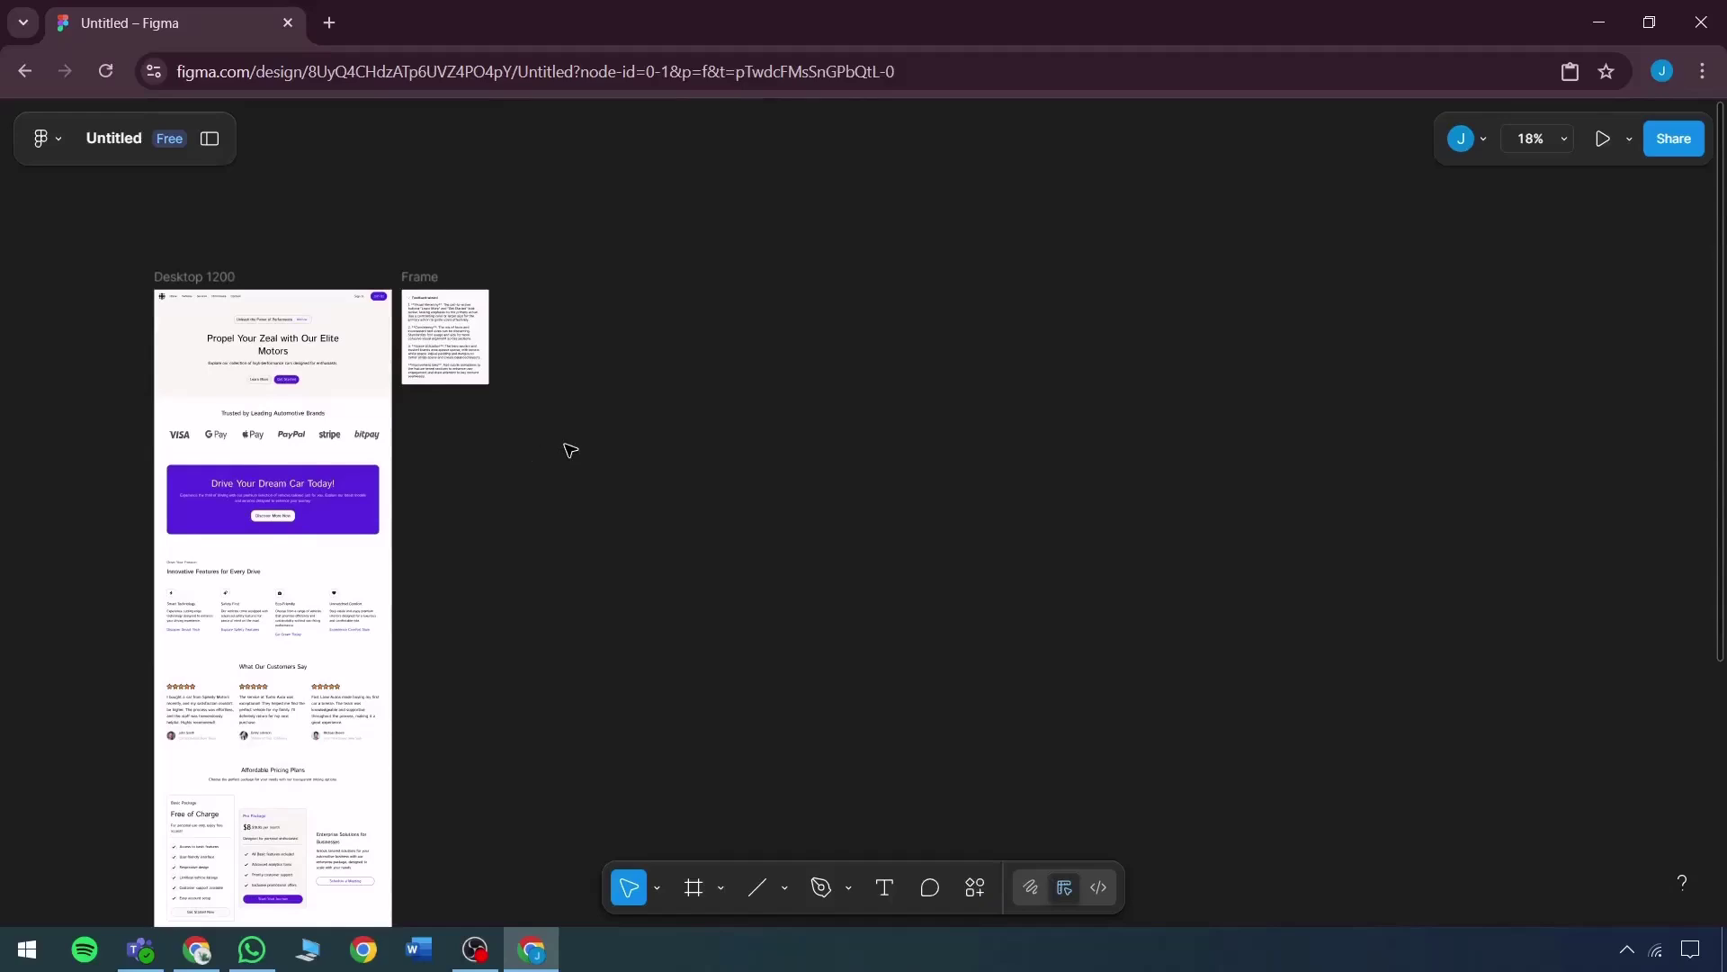
pyautogui.press('space')
pyautogui.moveTo(455, 485); pyautogui.dragTo(965, 628)
pyautogui.scroll(3, 963, 627)
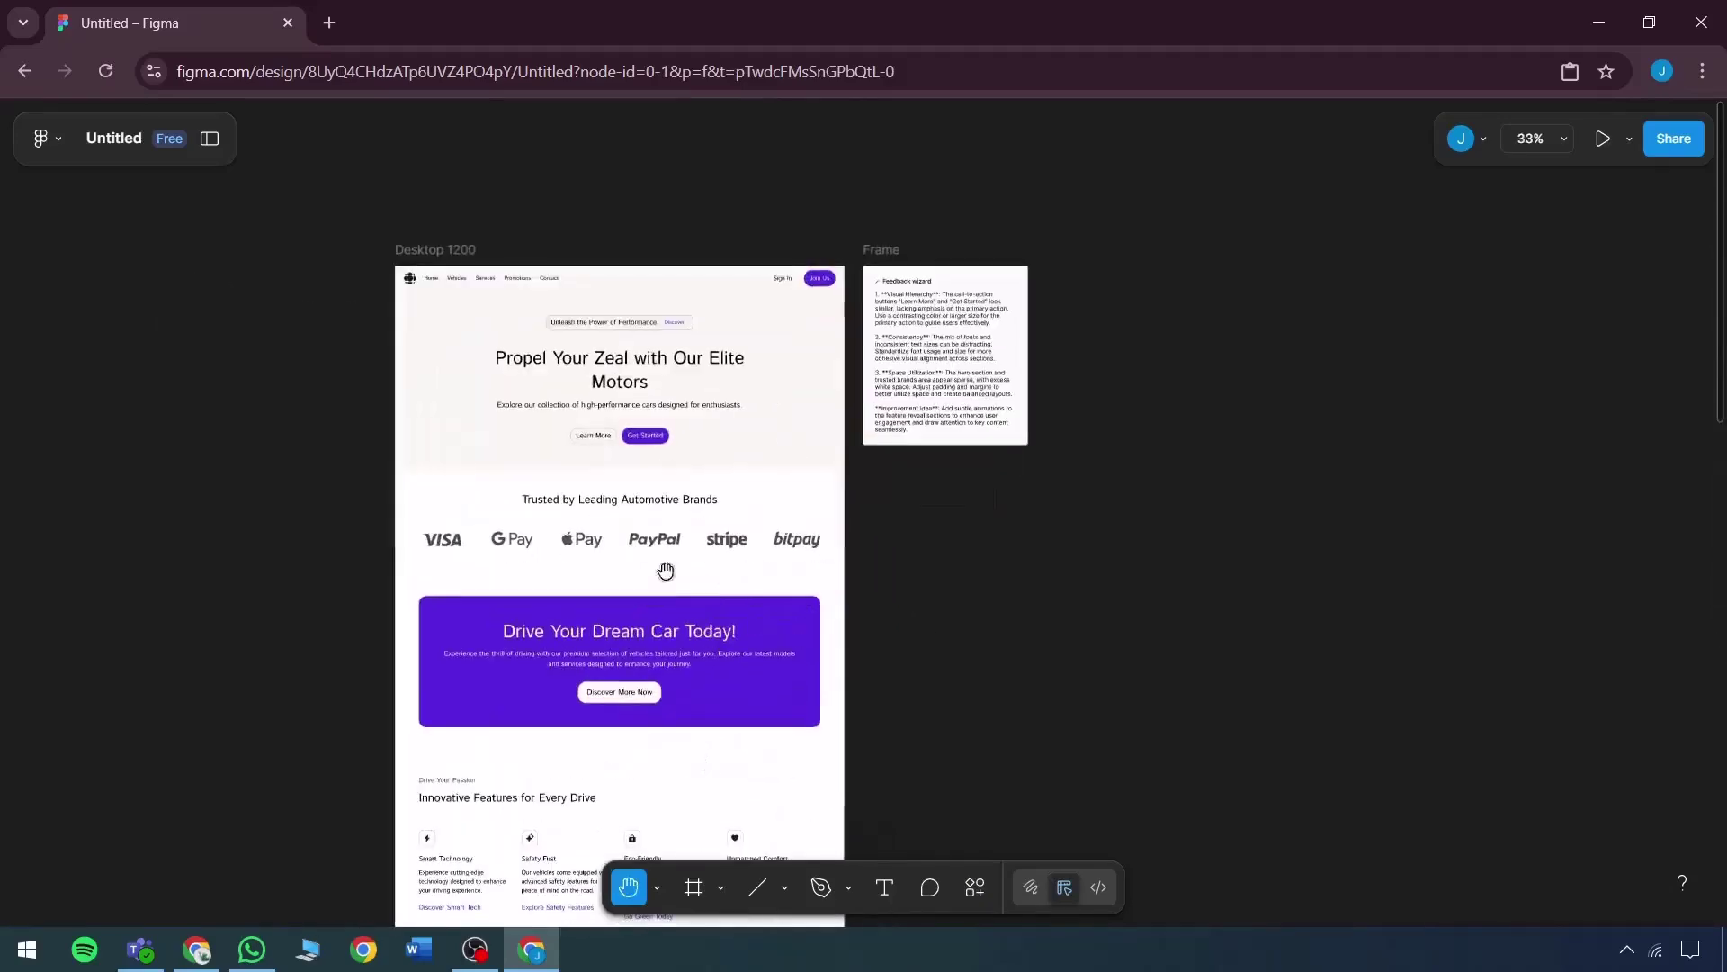
pyautogui.moveTo(590, 537); pyautogui.dragTo(851, 567)
pyautogui.scroll(1, 852, 567)
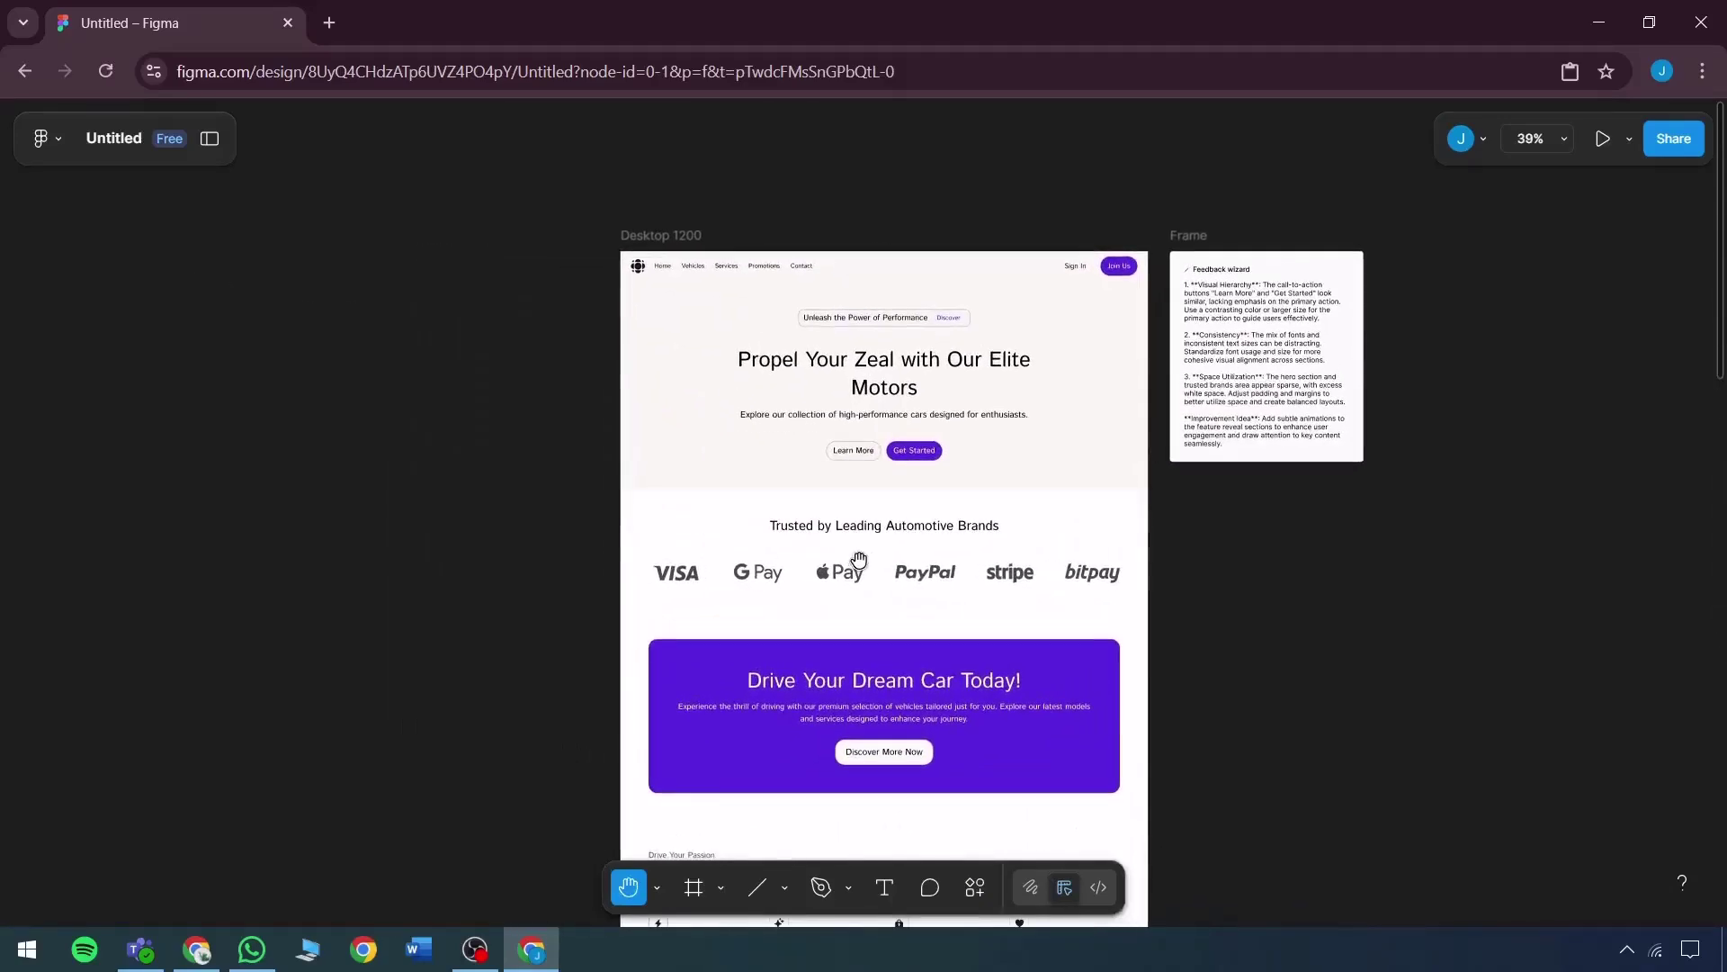
pyautogui.scroll(3, 854, 563)
pyautogui.moveTo(1001, 486); pyautogui.dragTo(889, 523)
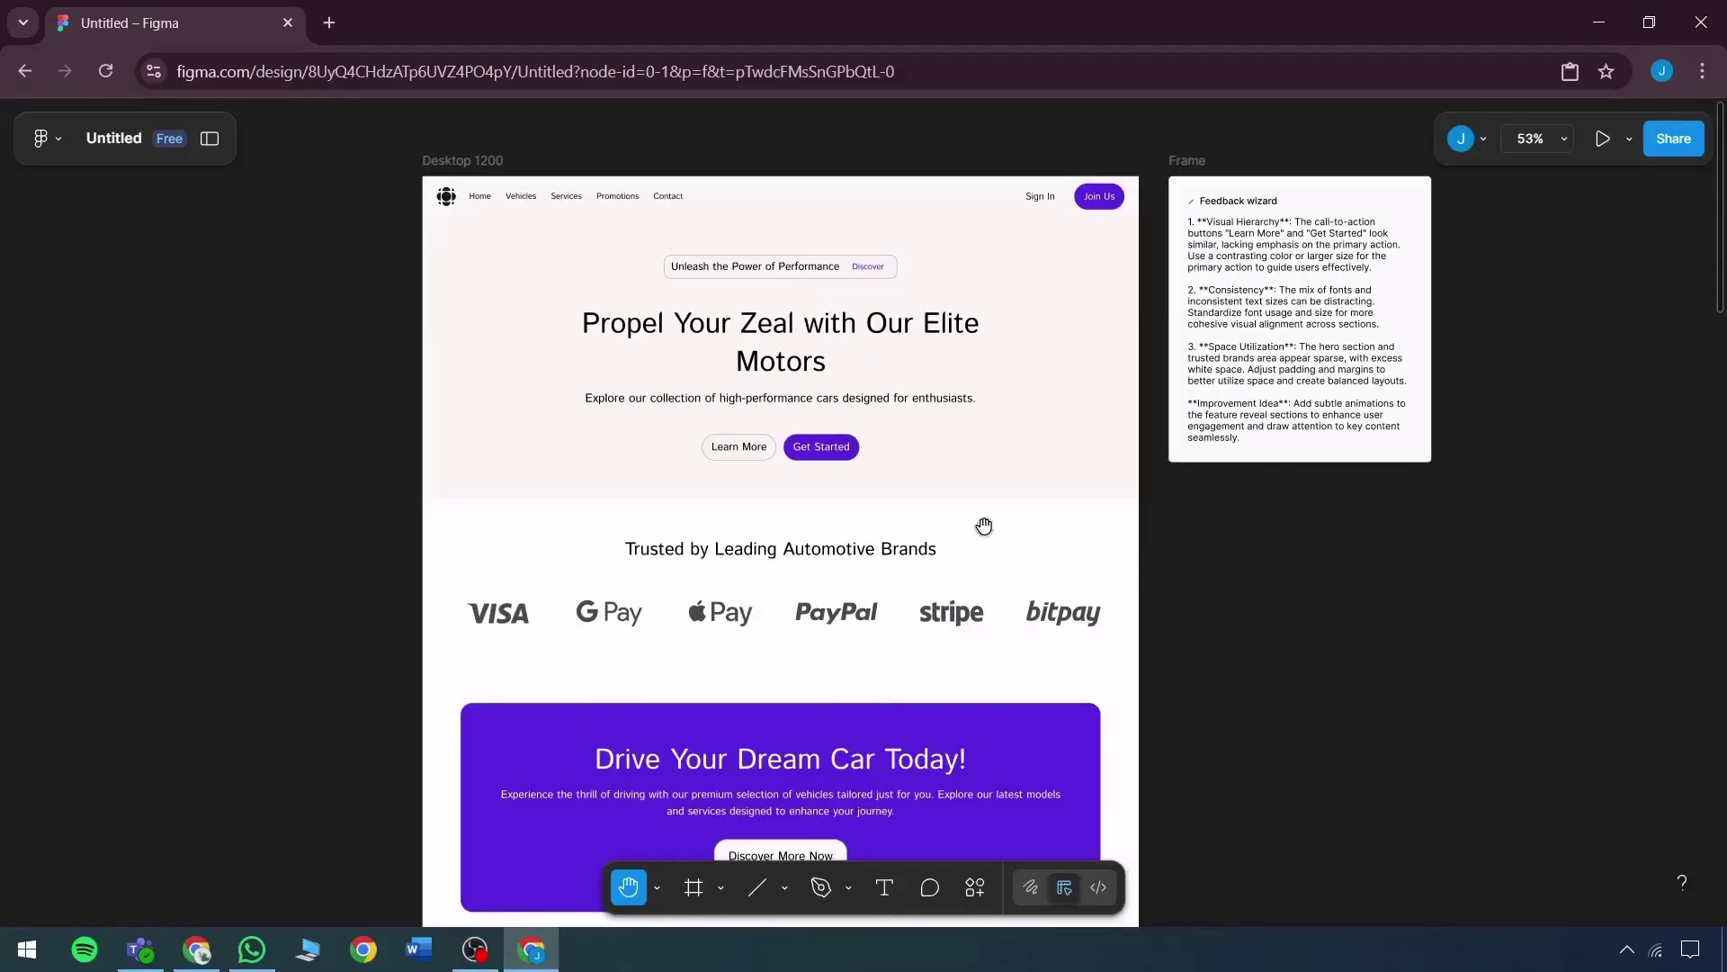
pyautogui.scroll(-1, 792, 475)
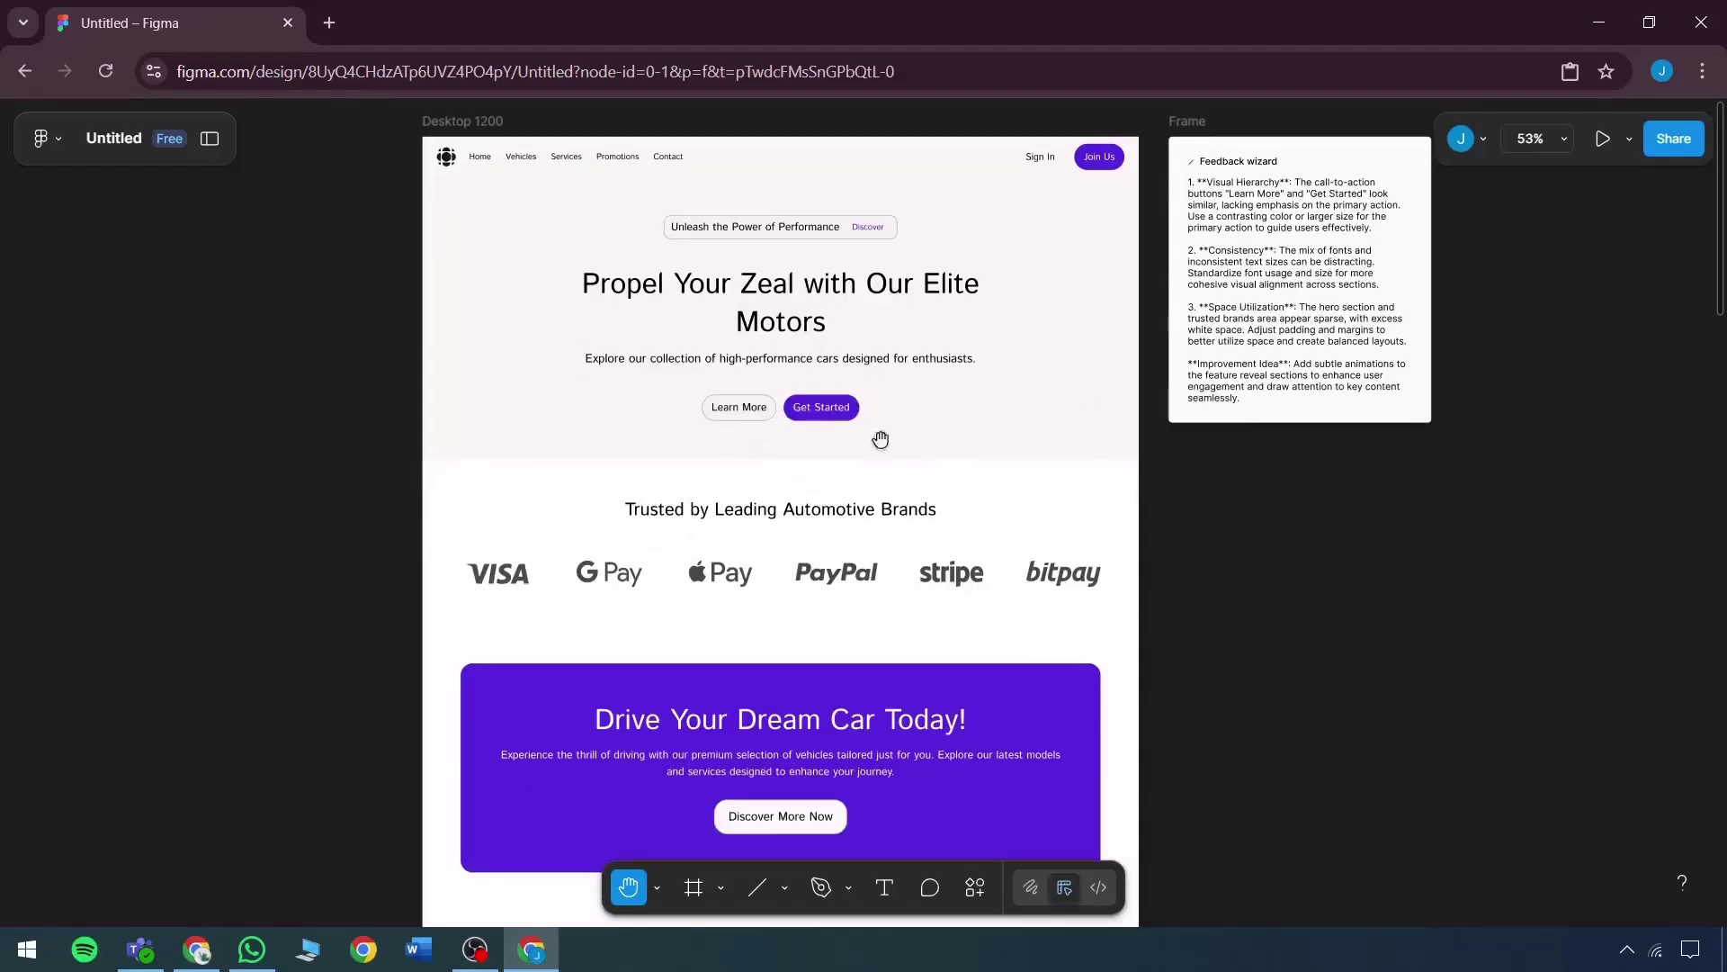
pyautogui.scroll(3, 820, 462)
pyautogui.scroll(1, 1022, 461)
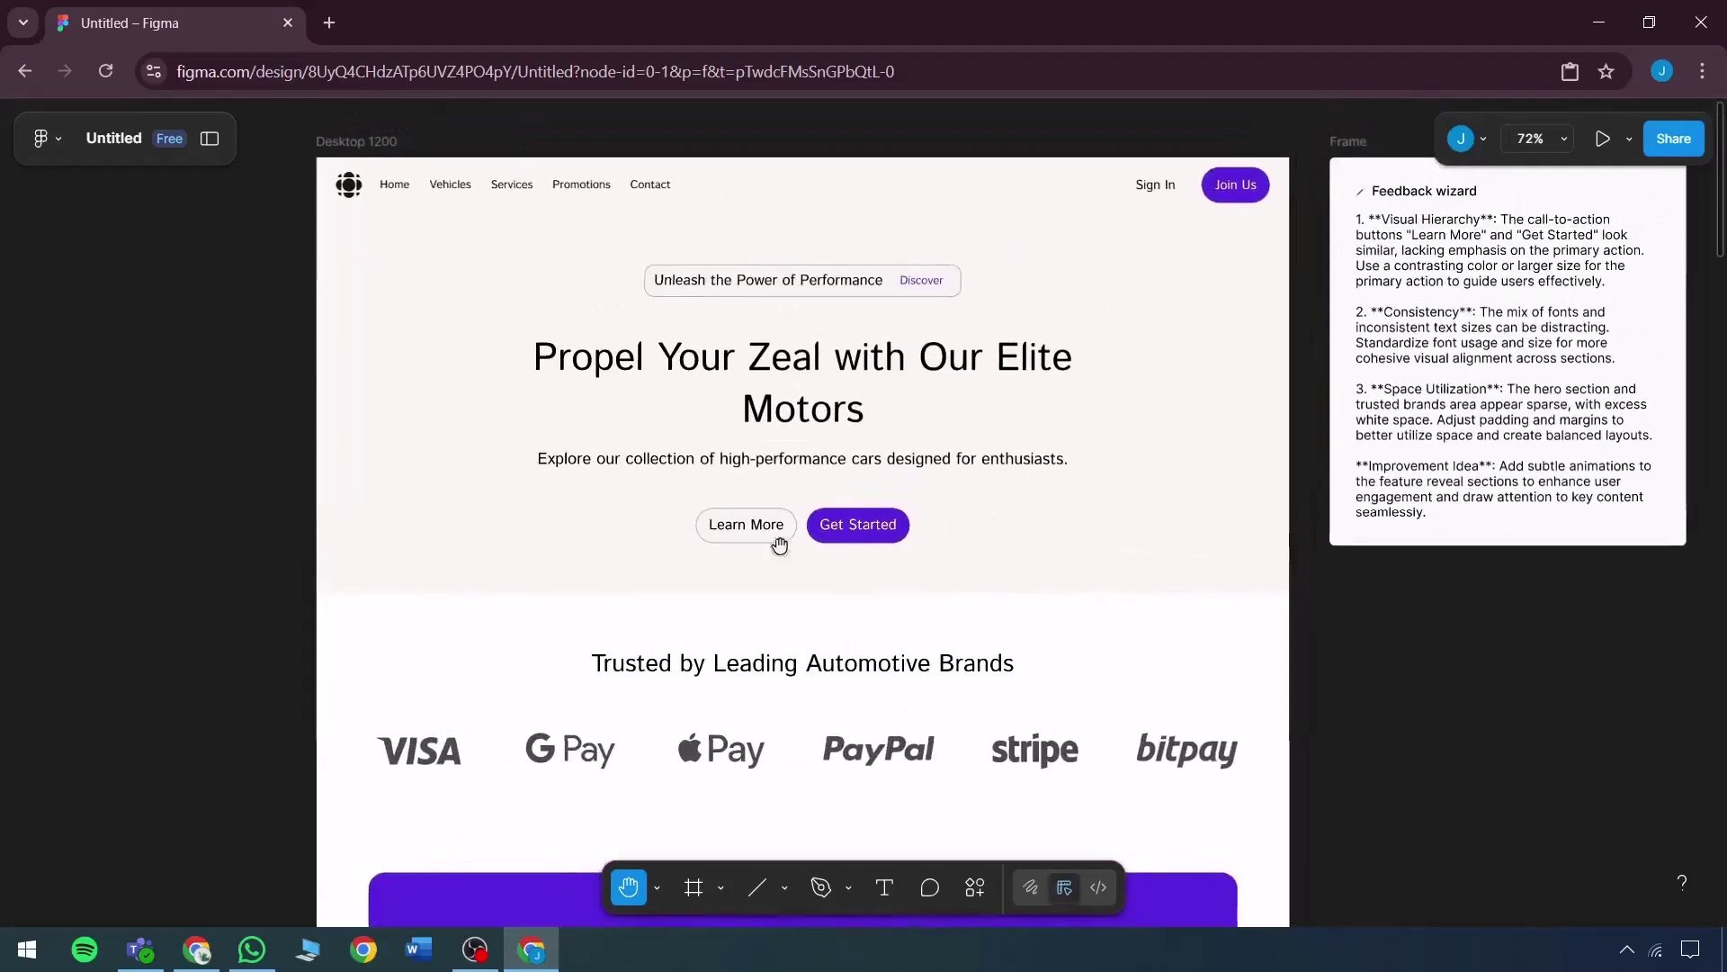